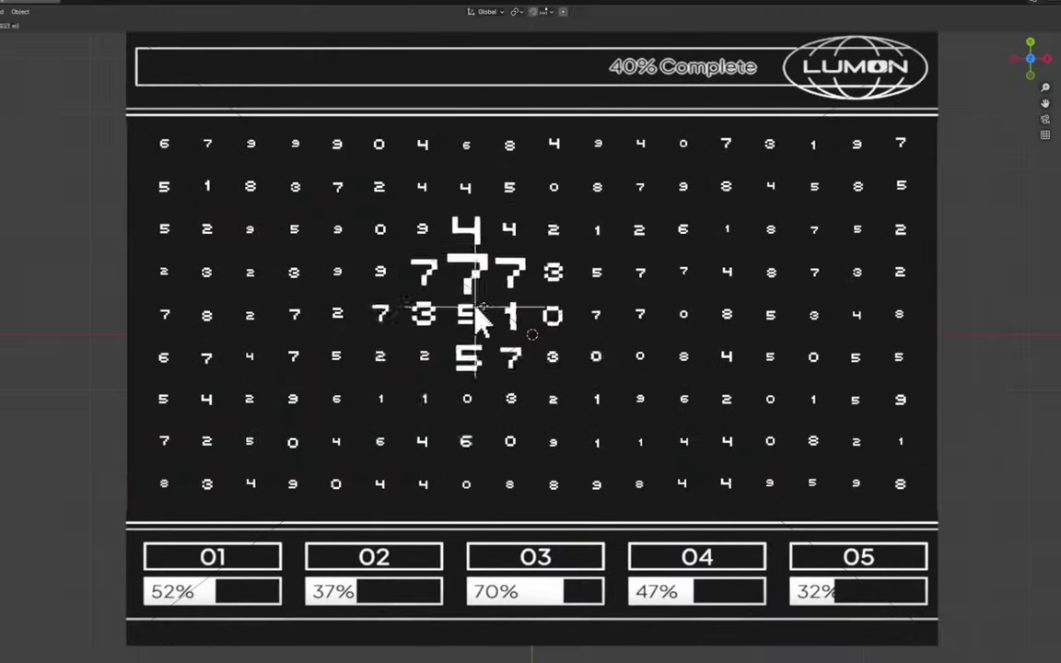
pyautogui.click(489, 284)
pyautogui.moveTo(489, 285); pyautogui.dragTo(559, 308, button='middle')
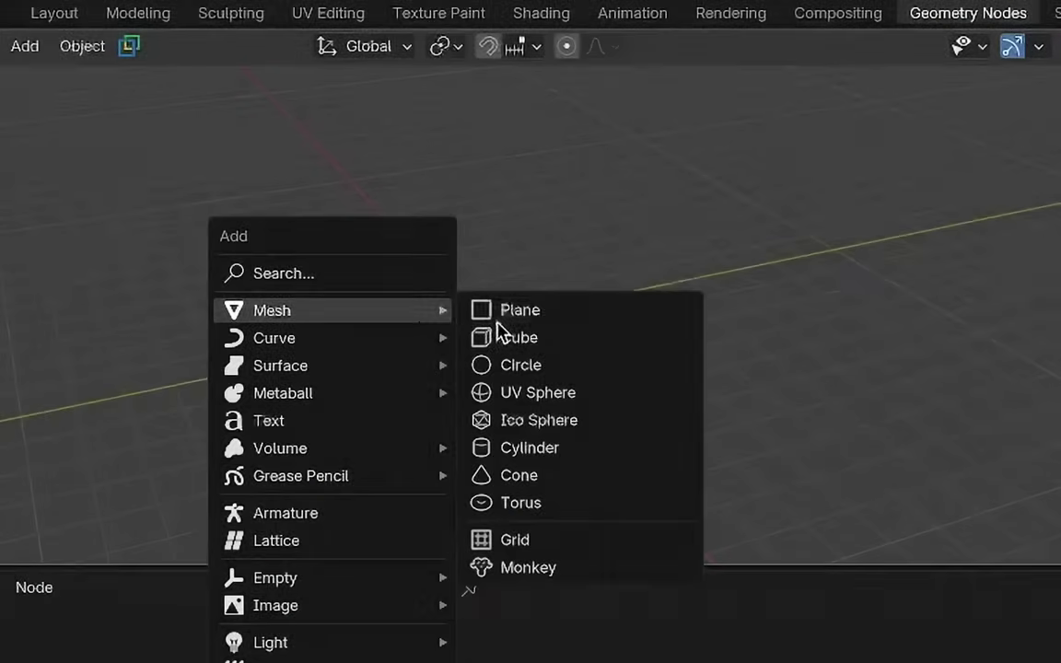
# Step: Add a mesh cube to the scene and create a new Geometry Nodes tree on it
pyautogui.click(497, 333)
pyautogui.click(439, 319)
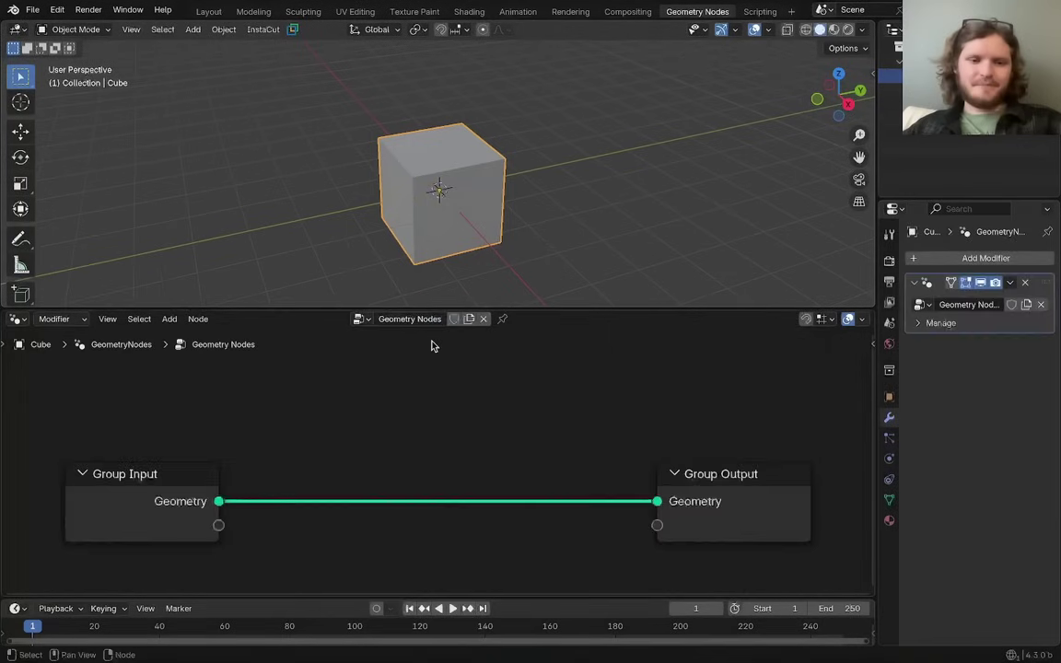
# Step: Delete the Group Input node and look at the scene from the top view
pyautogui.moveTo(180, 529); pyautogui.dragTo(119, 419)
pyautogui.press('x')
pyautogui.press('KP_7')
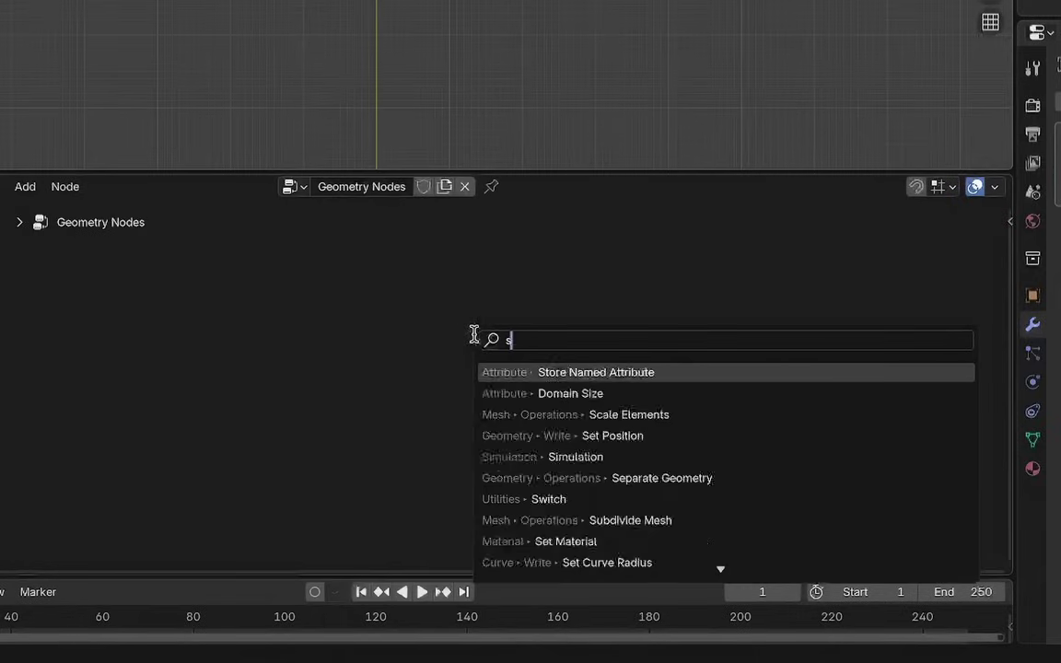
# Step: Add a String to Curves node that feeds the Group Output
pyautogui.write('strings')
pyautogui.press('BackSpace')
pyautogui.write('to')
pyautogui.press('Return')
# Step: Set the String to Curves text to 2 and align it to Center horizontally and Middle vertically
pyautogui.moveTo(401, 382); pyautogui.dragTo(405, 272, button='middle')
pyautogui.write('2')
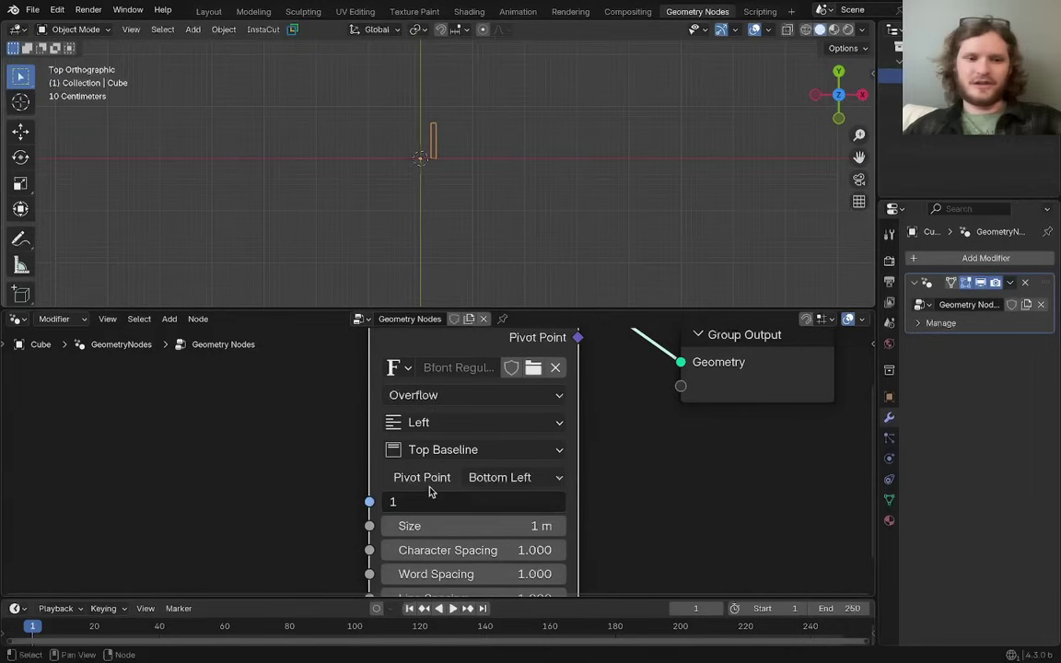
pyautogui.press('Return')
pyautogui.click(435, 422)
pyautogui.click(435, 503)
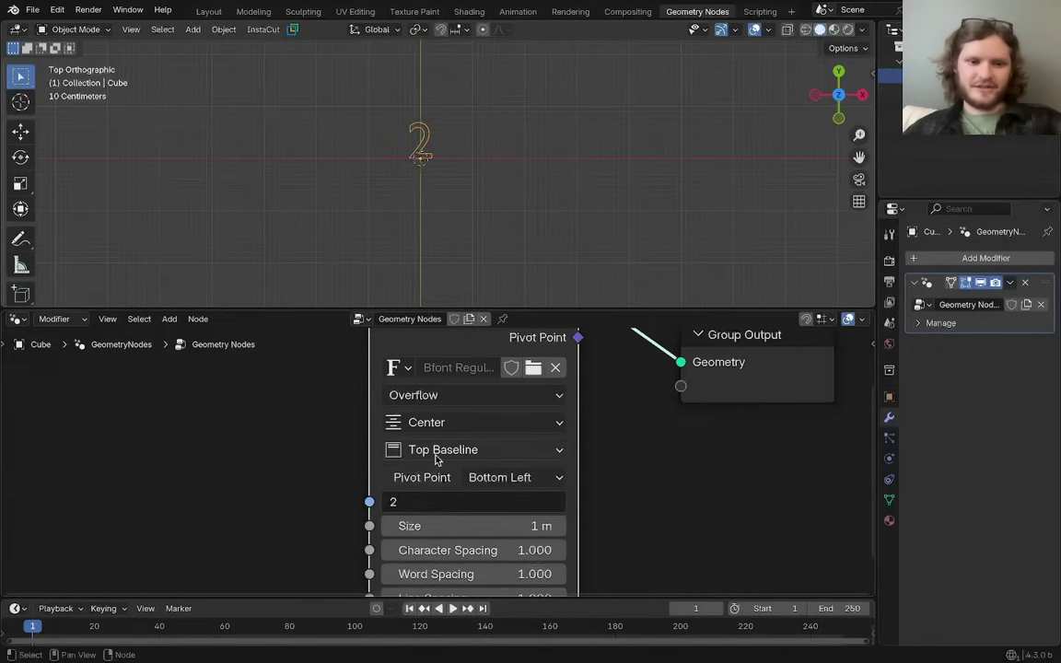
pyautogui.click(435, 451)
pyautogui.click(429, 551)
# Step: Change the text in the String to Curves node to 4
pyautogui.click(497, 503)
pyautogui.write('3')
pyautogui.press('Return')
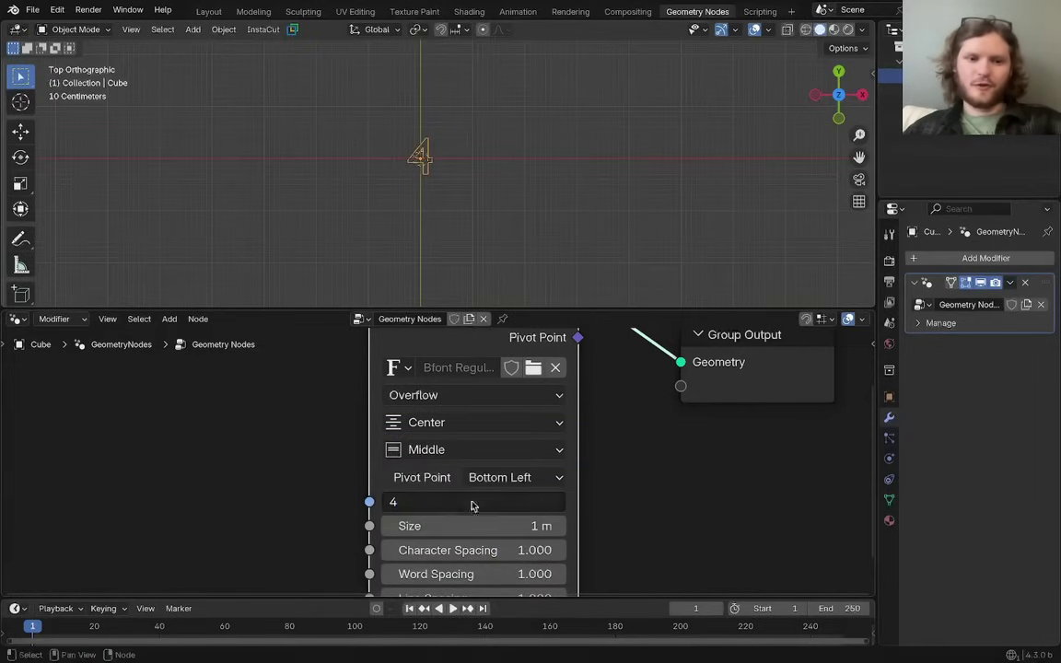
# Step: Add a Value to String node connected to the String input of String to Curves and set its Value to 10.2
pyautogui.moveTo(91, 502); pyautogui.dragTo(261, 474, button='middle')
pyautogui.hotkey('shift', 'a')
pyautogui.write('value to')
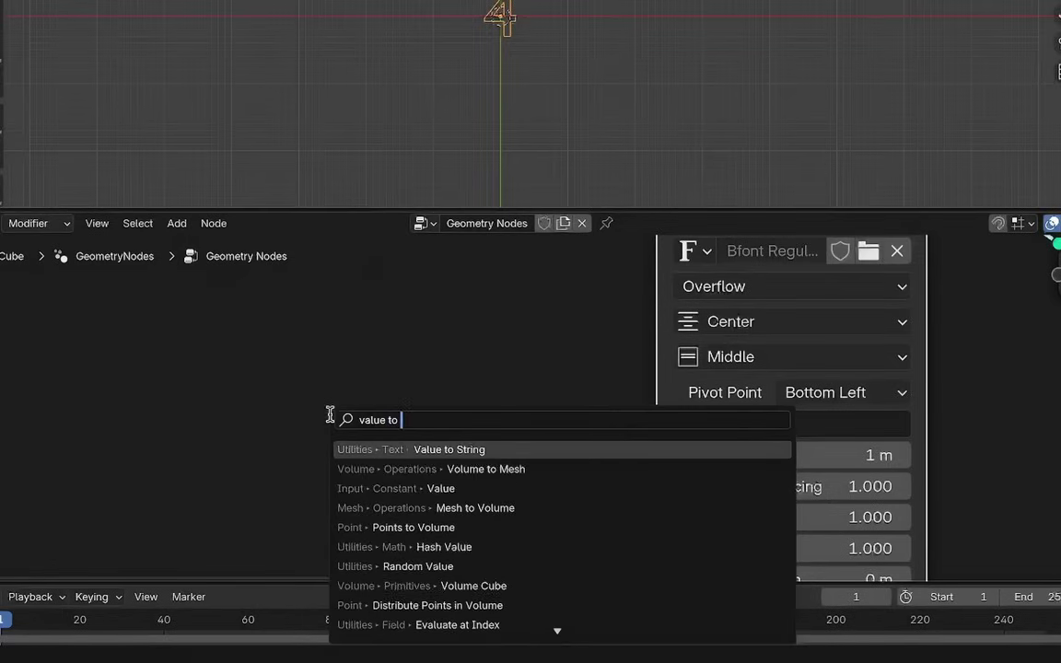
pyautogui.press('Return')
pyautogui.click(332, 358)
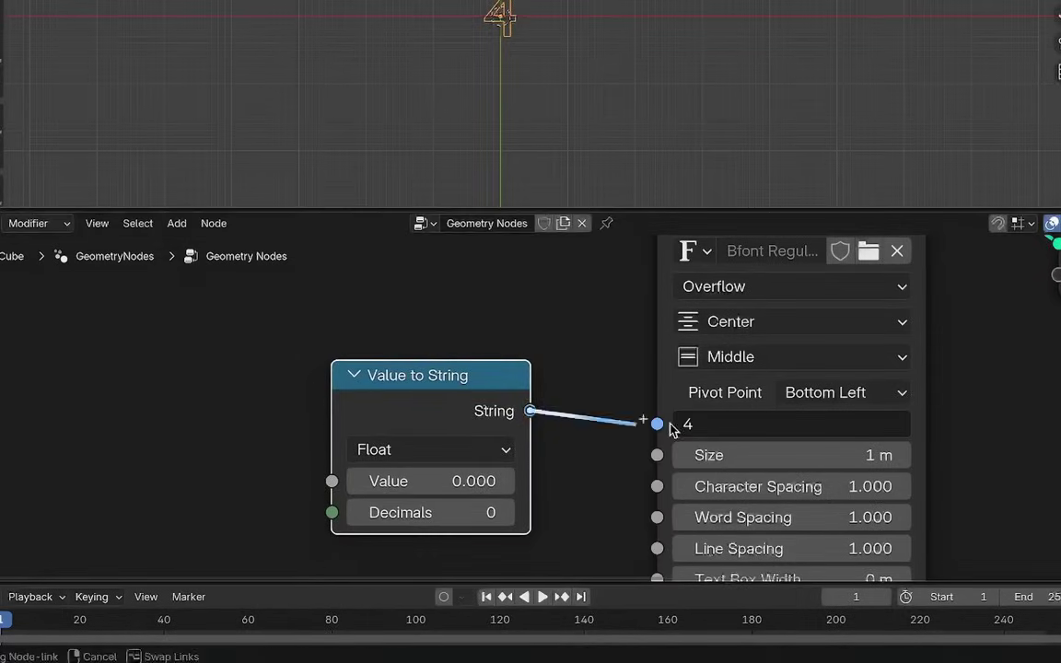
pyautogui.moveTo(671, 429); pyautogui.dragTo(670, 429)
pyautogui.moveTo(292, 419); pyautogui.dragTo(394, 374, button='middle')
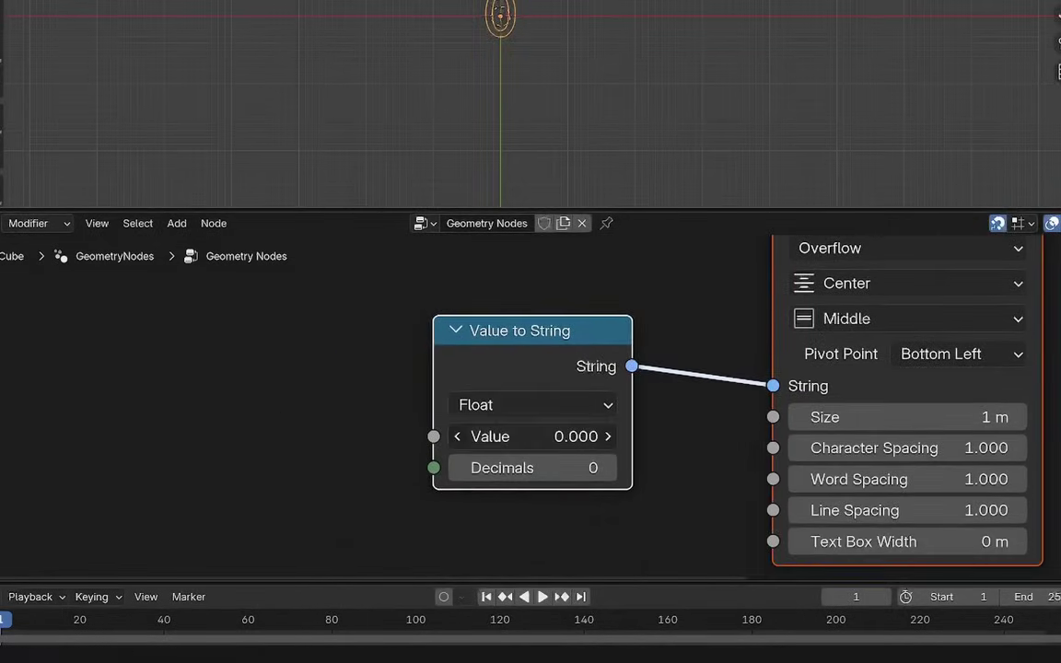
pyautogui.moveTo(549, 435); pyautogui.dragTo(608, 435)
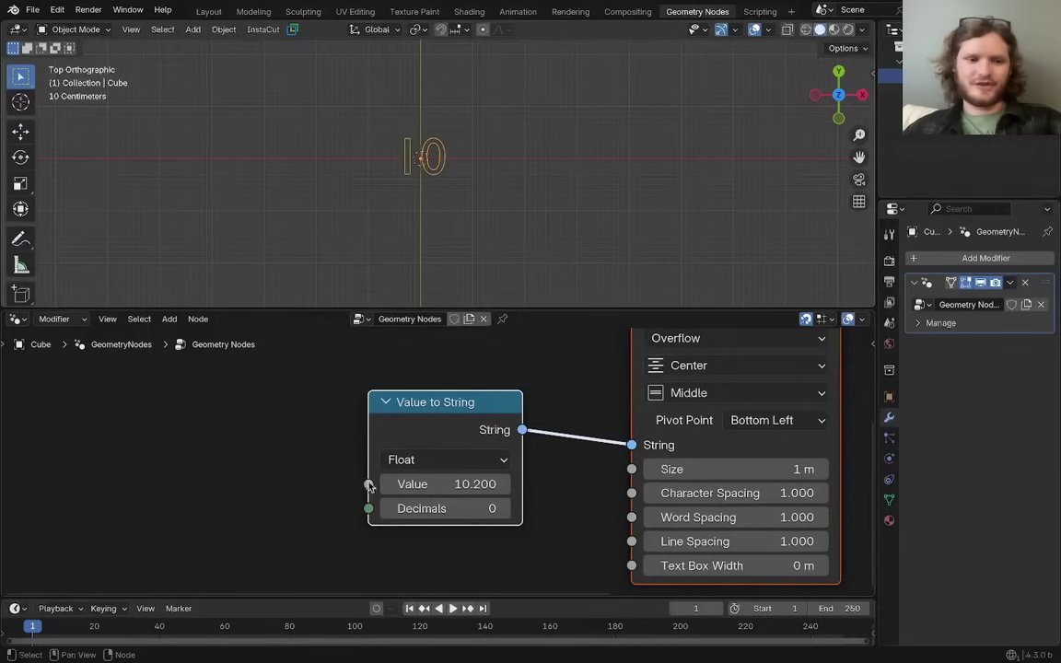
# Step: Drive the Value to String node's Value with the Seconds output of a new Scene Time node
pyautogui.moveTo(369, 484); pyautogui.dragTo(140, 438)
pyautogui.write('sec')
pyautogui.press('Return')
pyautogui.click(169, 471)
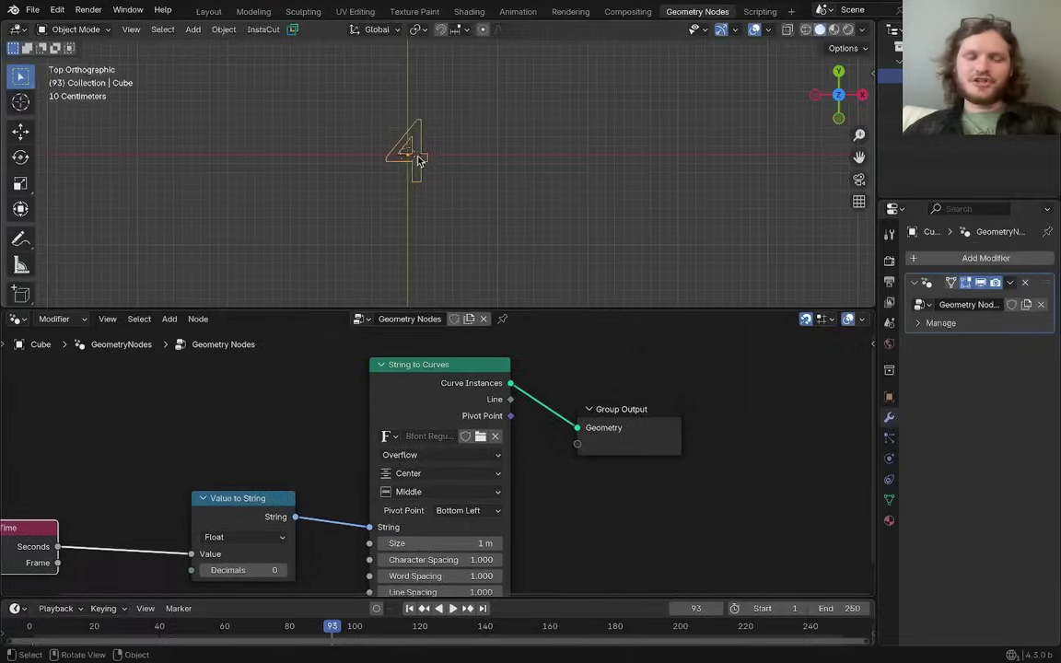
# Step: Load the Ostrich Sans Heavy font into the String to Curves node
pyautogui.scroll(2, 417, 460)
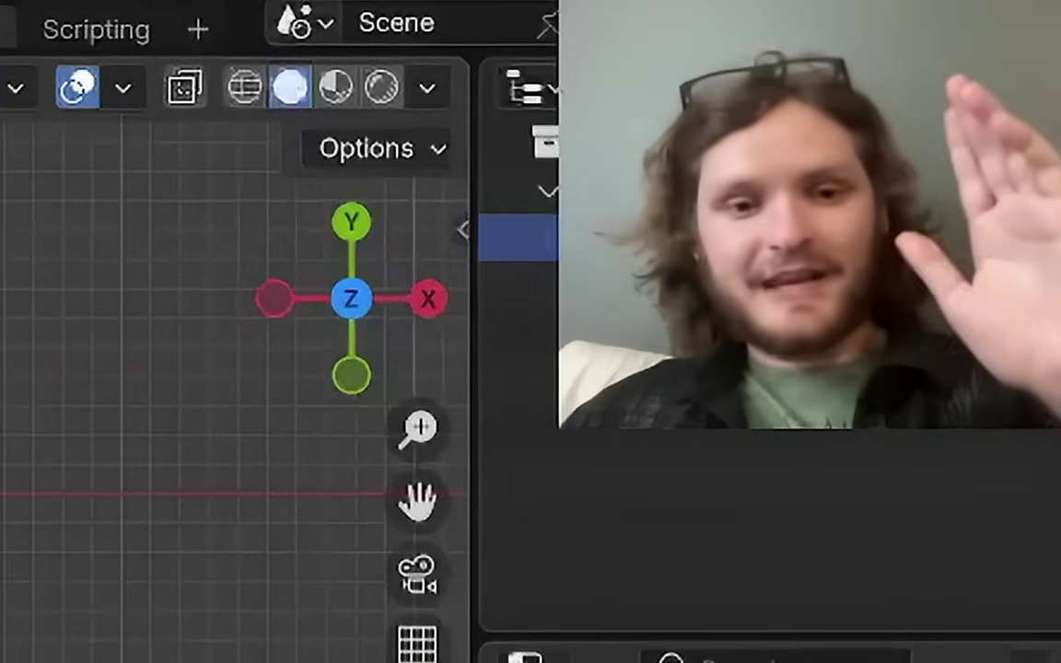
pyautogui.click(507, 426)
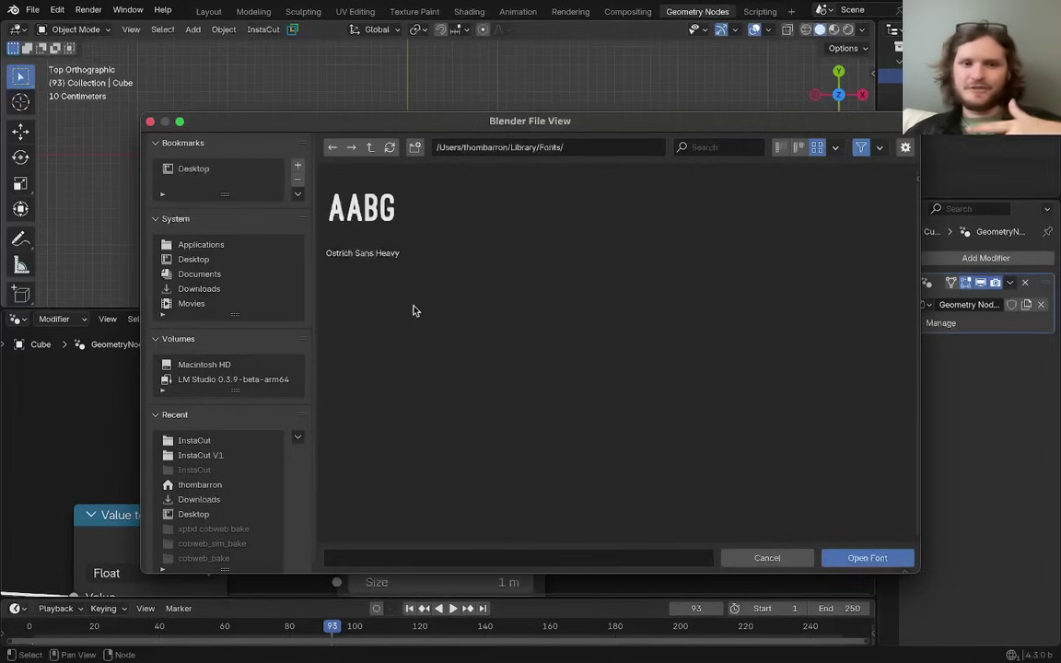
pyautogui.doubleClick(391, 236)
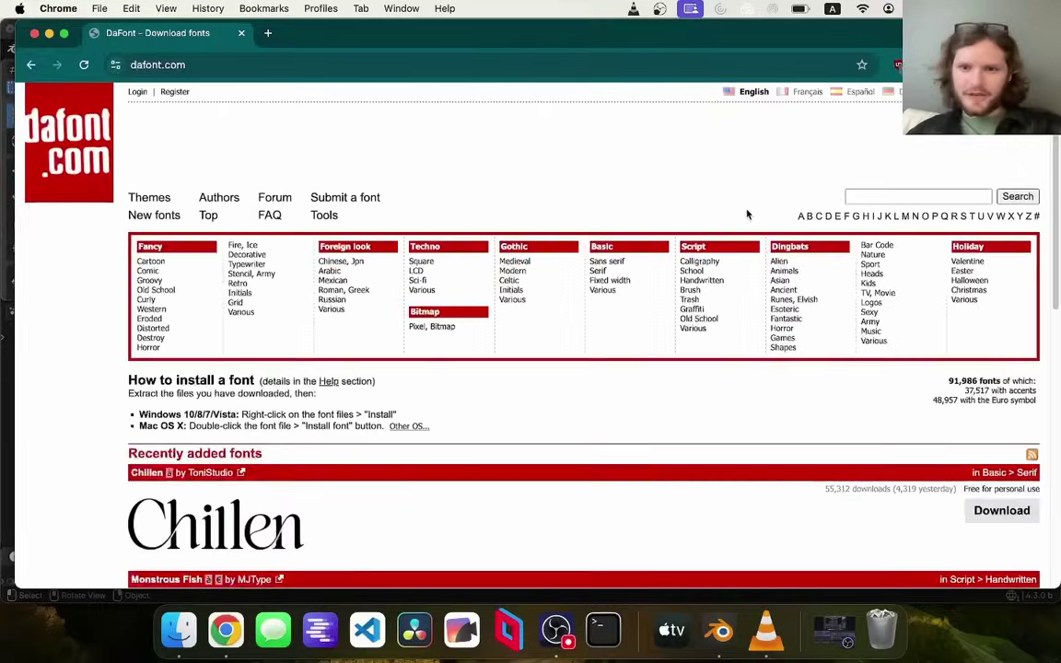
# Step: Switch to Chrome and search dafont.com for "retro computer"
pyautogui.click(884, 198)
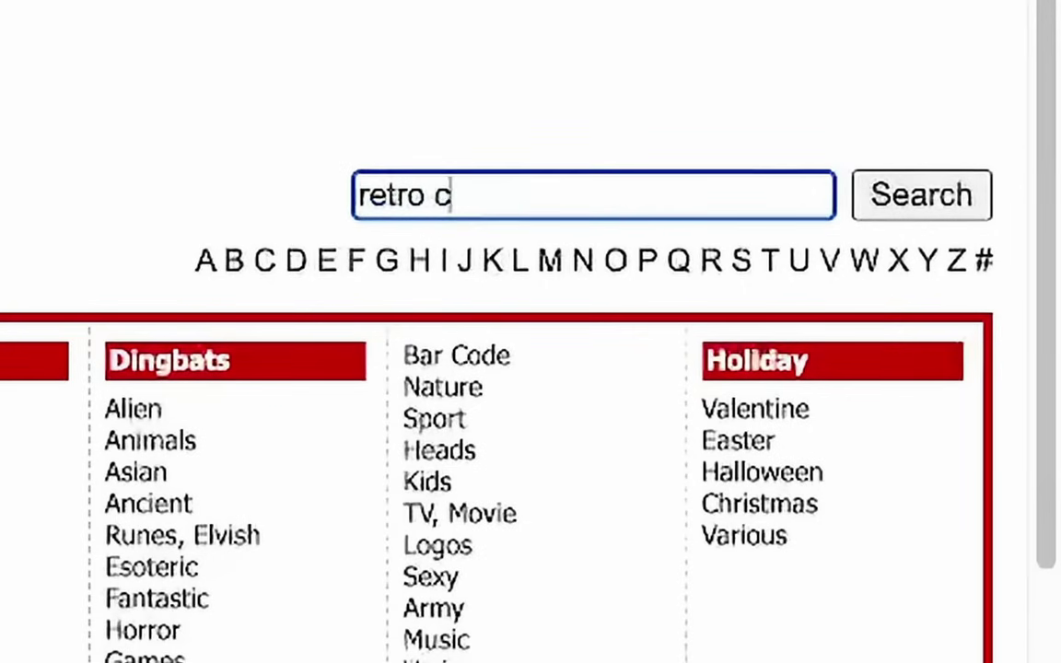
pyautogui.write('retro computer')
pyautogui.press('Return')
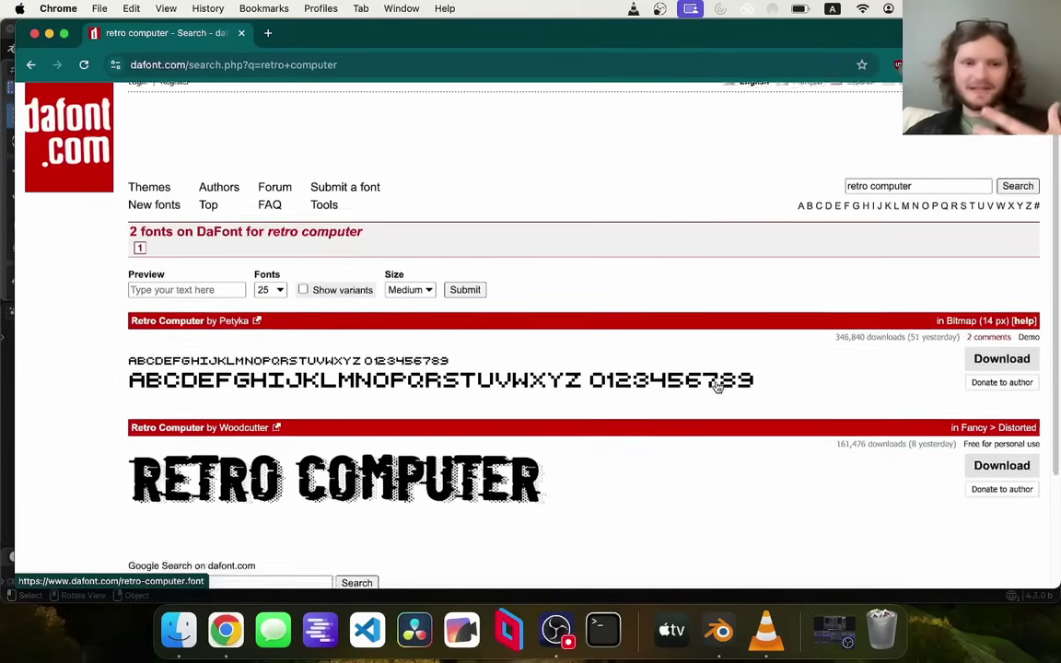
# Step: Download the Bitmap-style Retro Computer font and move retro_computer_personal_use.ttf from Downloads to the Desktop
pyautogui.scroll(-3, 980, 382)
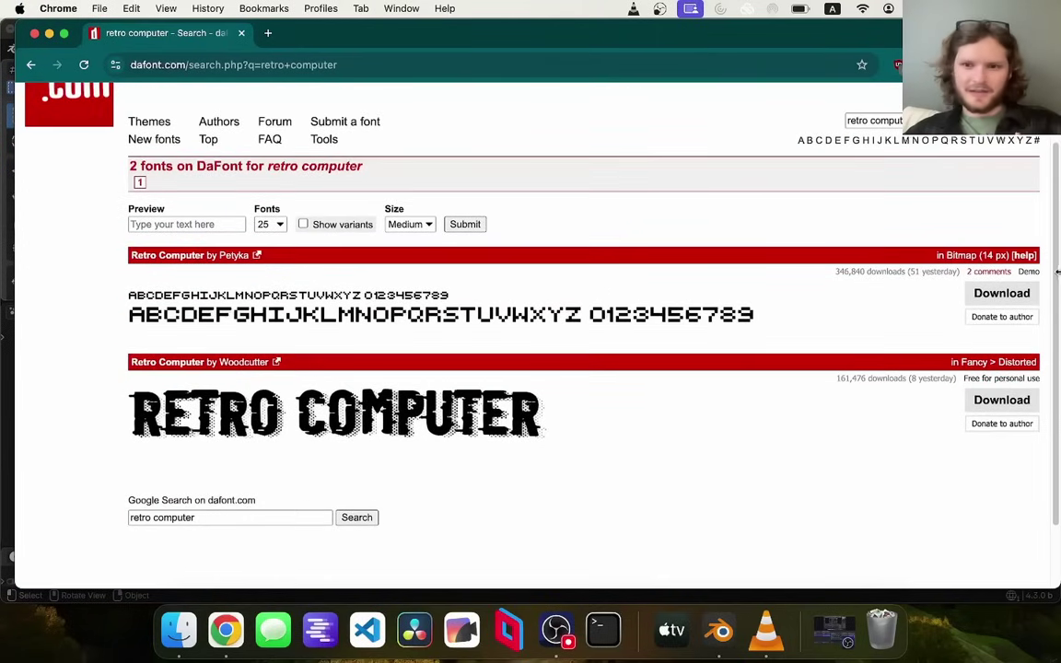
pyautogui.click(1001, 292)
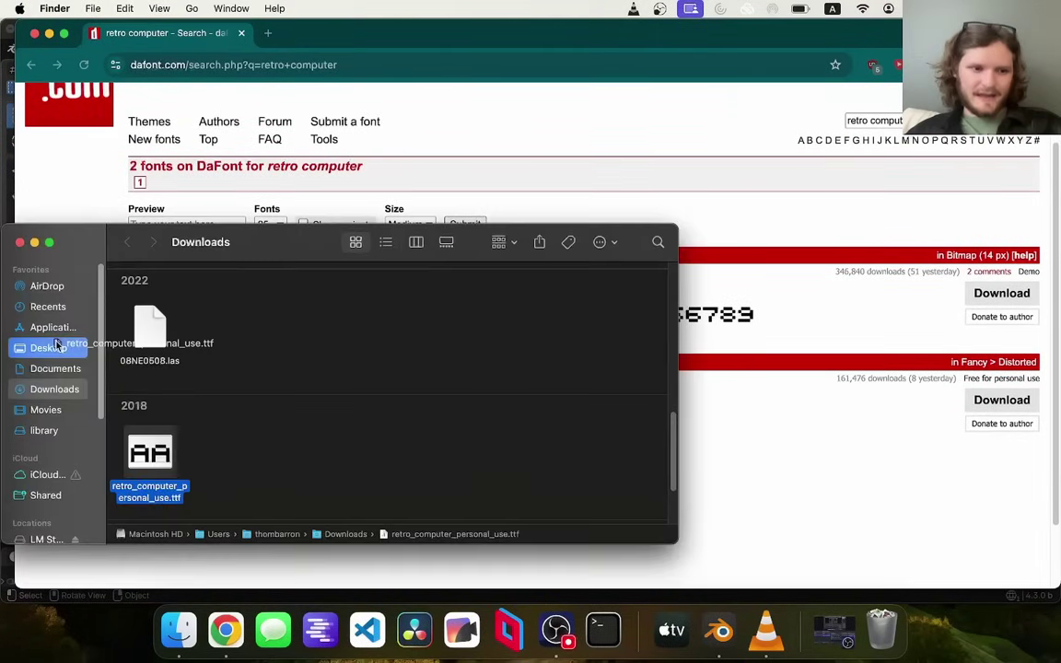
pyautogui.click(62, 345)
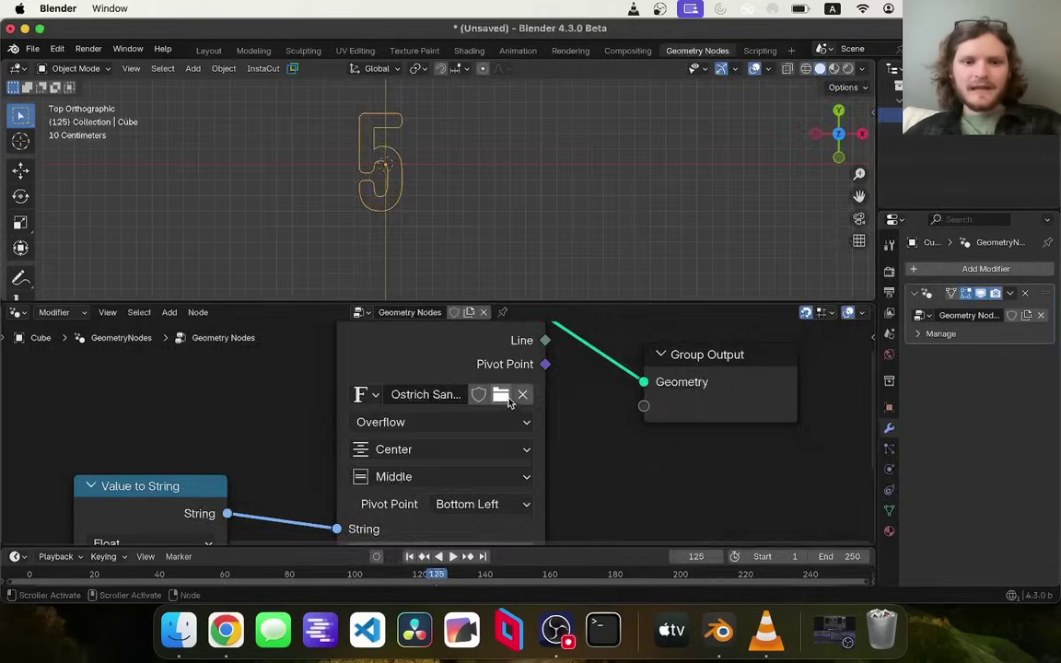
# Step: Switch to Blender and load retro_computer_personal_use.ttf from the Desktop as the String to Curves font
pyautogui.click(506, 397)
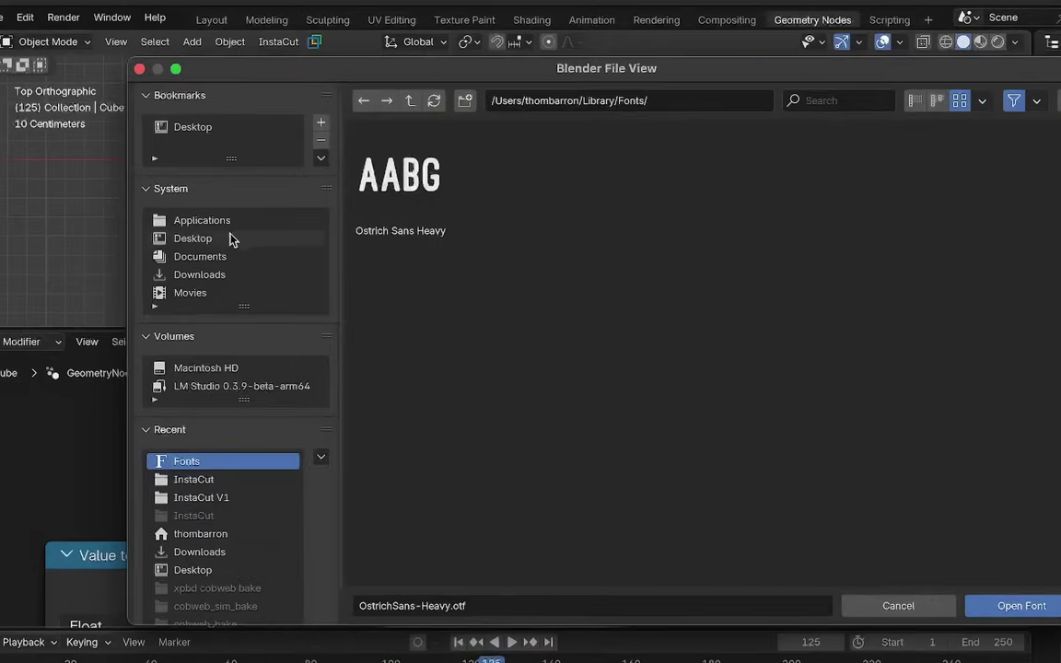
pyautogui.click(217, 230)
pyautogui.click(538, 202)
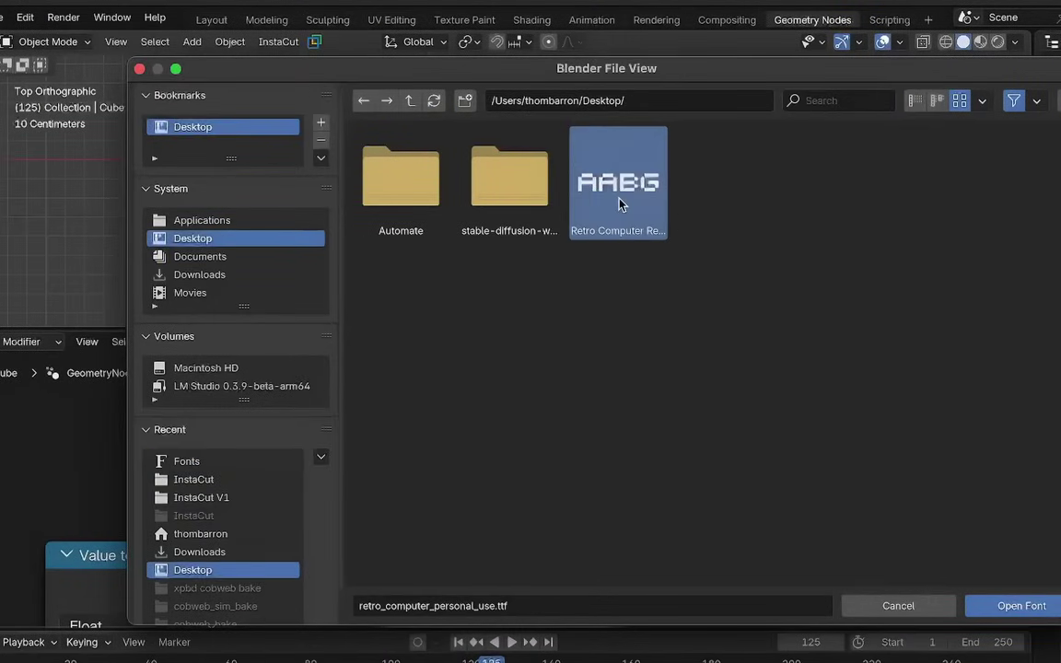
pyautogui.doubleClick(618, 204)
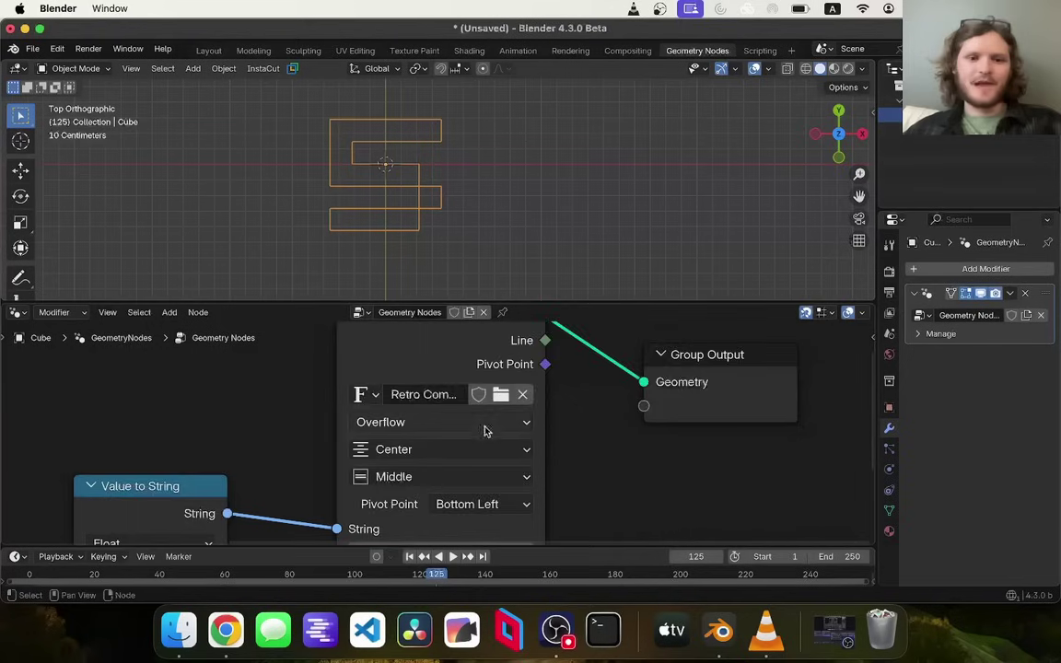
# Step: Insert a Fill Curve node between String to Curves and the Group Output, making room by moving the output node
pyautogui.moveTo(302, 555); pyautogui.dragTo(418, 441, button='middle')
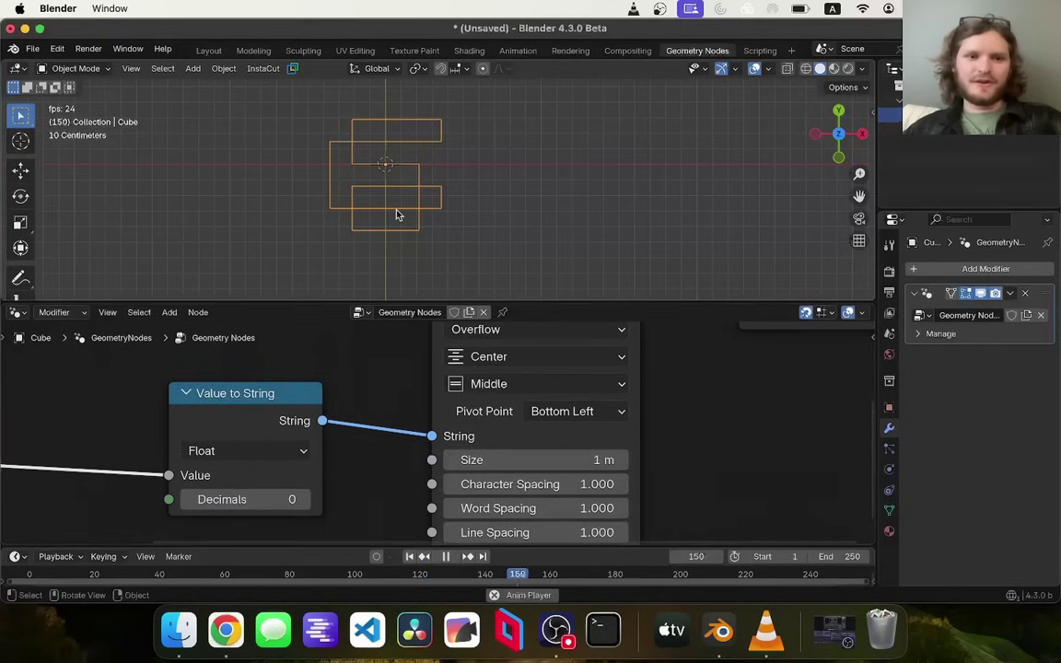
pyautogui.scroll(-2, 608, 359)
pyautogui.moveTo(622, 362); pyautogui.dragTo(471, 431, button='middle')
pyautogui.moveTo(533, 381); pyautogui.dragTo(730, 381)
pyautogui.hotkey('shift', 'a')
pyautogui.write('fil')
pyautogui.press('Return')
pyautogui.click(479, 363)
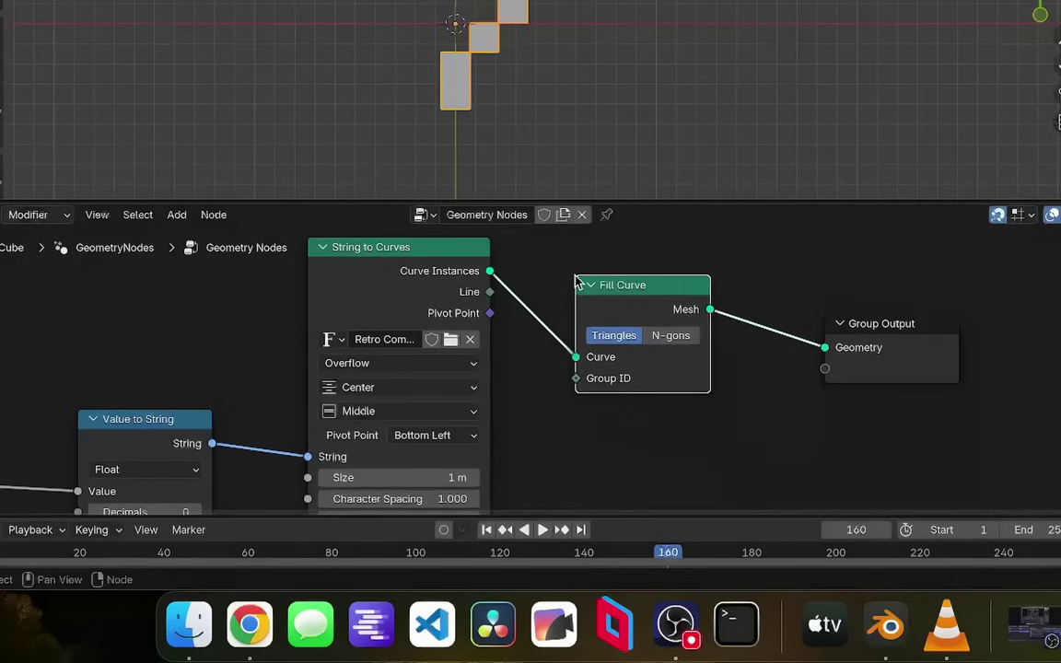
pyautogui.press('space')
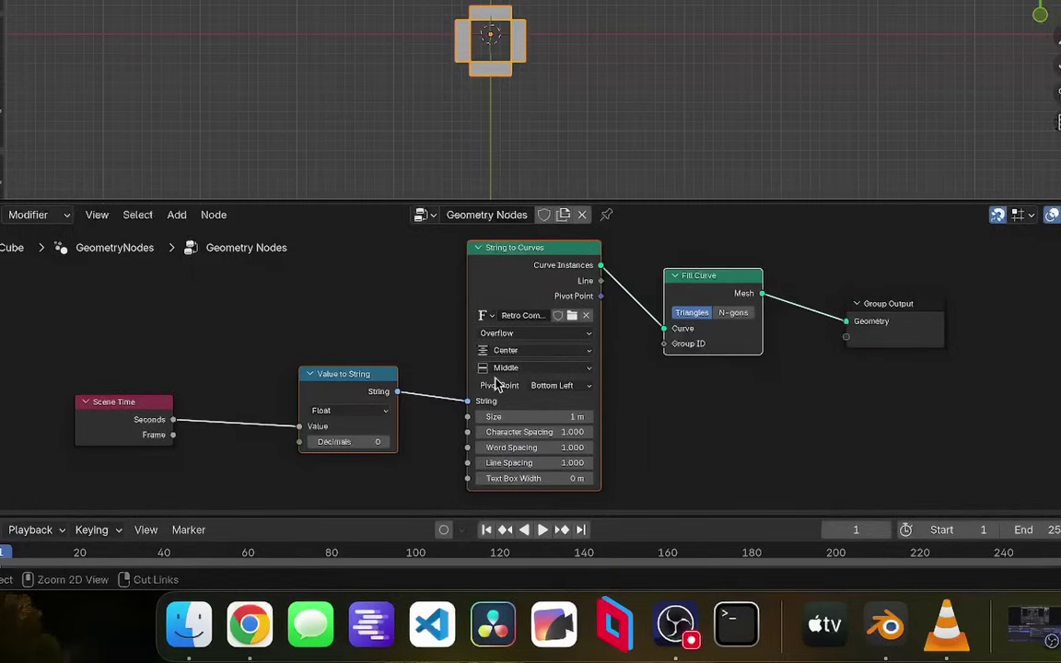
# Step: Group the Value to String, String to Curves and Fill Curve nodes into a node group named # generator
pyautogui.hotkey('ctrl', 'g')
pyautogui.press('Tab')
pyautogui.press('Home')
# Step: Delete the Scene Time node and set the # generator group's Value to 10.6
pyautogui.moveTo(183, 440); pyautogui.dragTo(20, 400)
pyautogui.press('x')
pyautogui.moveTo(562, 359); pyautogui.dragTo(565, 359)
pyautogui.moveTo(653, 351); pyautogui.dragTo(605, 375, button='middle')
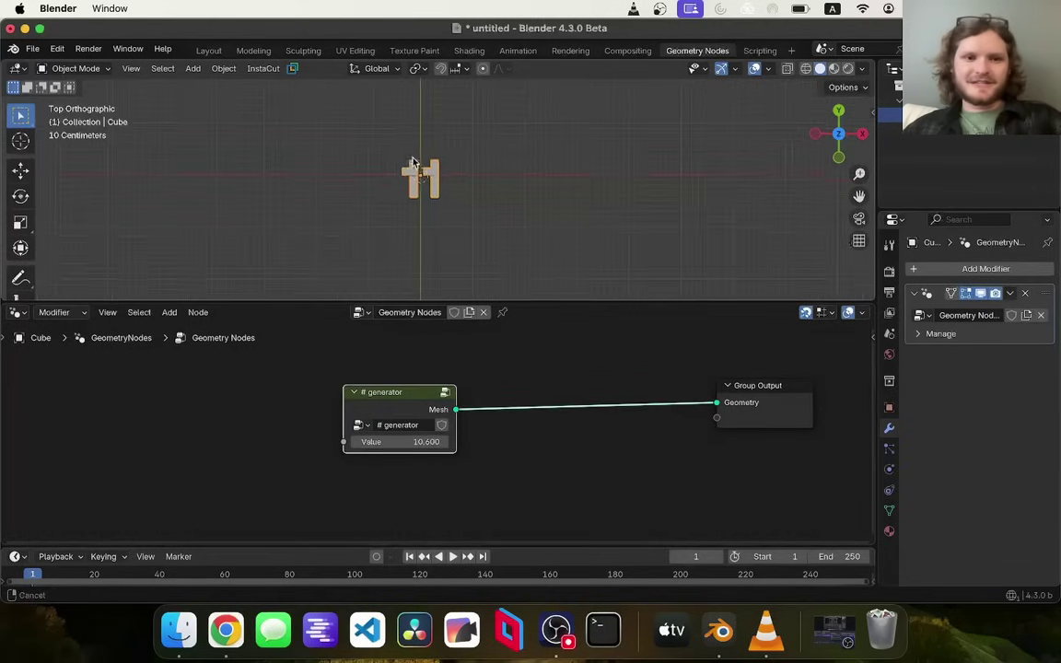
# Step: Add a Grid mesh primitive node and place it before the # generator node
pyautogui.hotkey('shift', 'a')
pyautogui.write('gr')
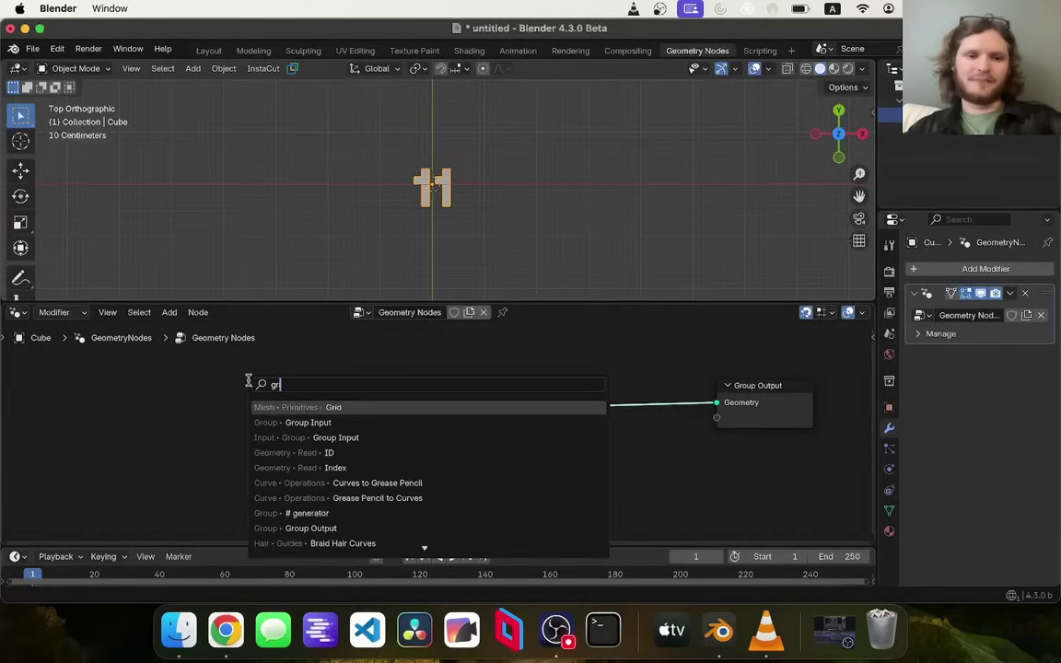
pyautogui.write('id')
pyautogui.press('Return')
pyautogui.click(163, 386)
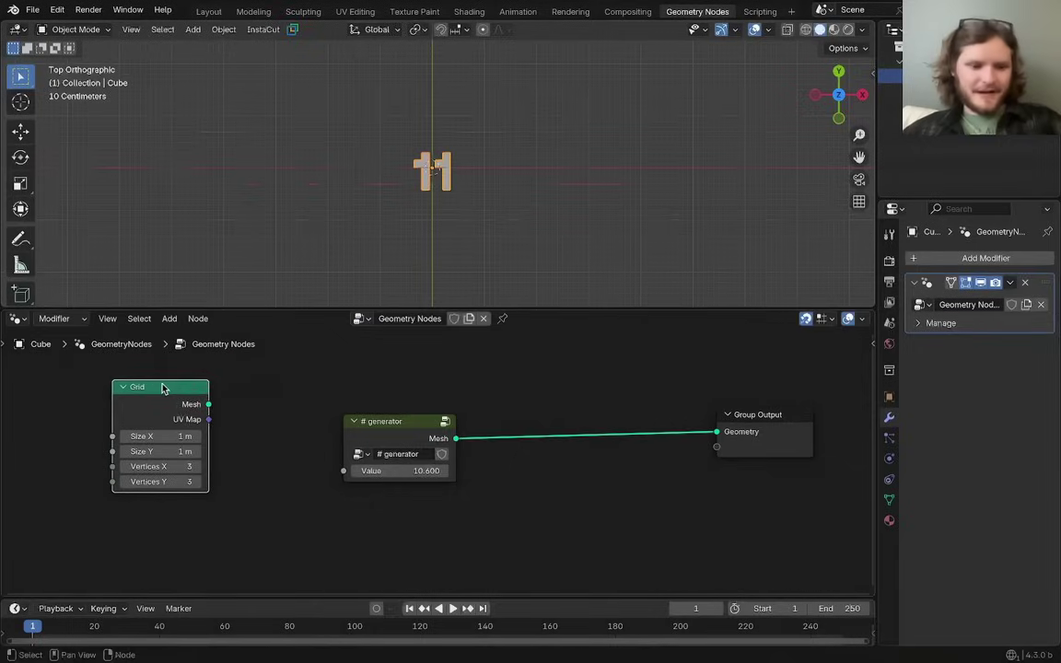
# Step: Connect the Grid to the Group Output, view it in wireframe shading, and set its X and Y vertices to 13
pyautogui.scroll(2, 163, 390)
pyautogui.moveTo(153, 394); pyautogui.dragTo(315, 417, button='middle')
pyautogui.keyDown('alt'); pyautogui.keyDown('shift'); pyautogui.click(291, 411); pyautogui.keyUp('shift'); pyautogui.keyUp('alt')
pyautogui.scroll(8, 426, 207)
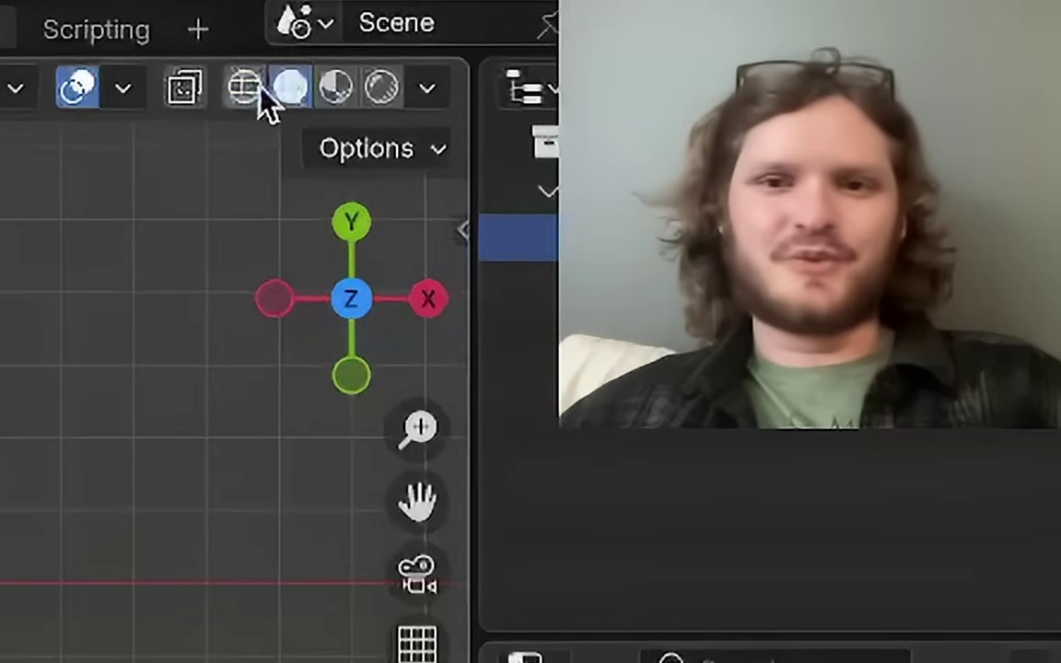
pyautogui.click(256, 89)
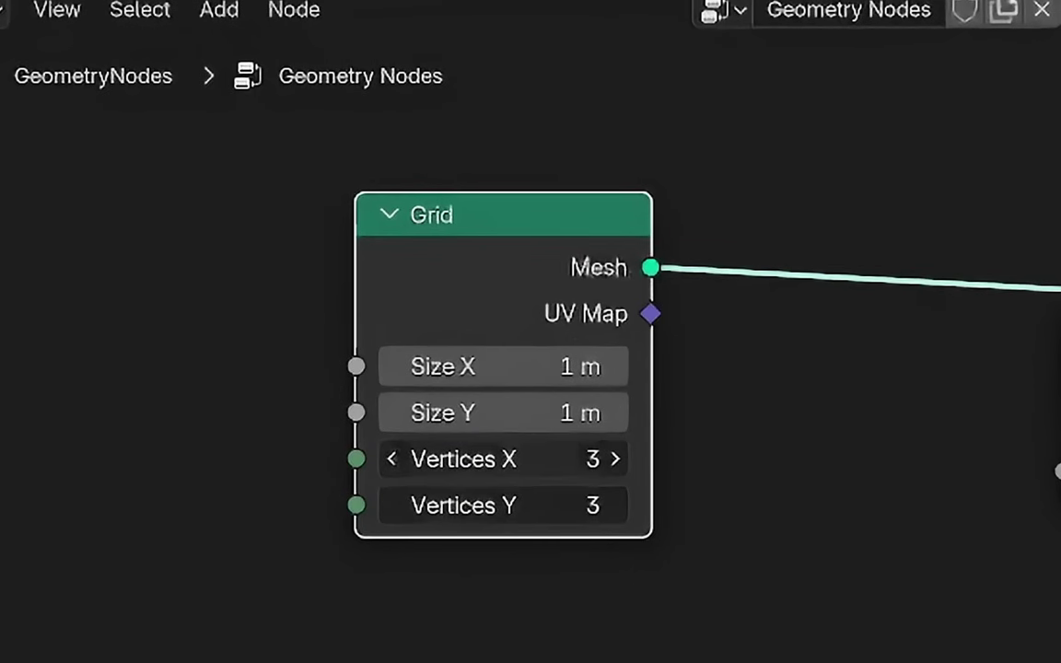
pyautogui.moveTo(565, 458); pyautogui.dragTo(630, 459)
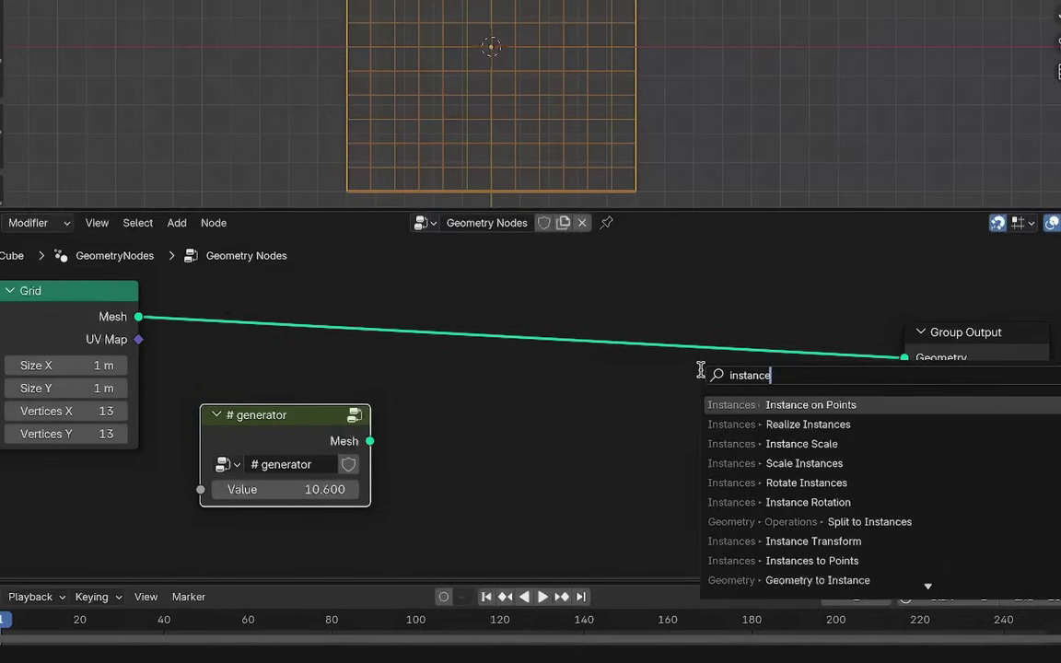
# Step: Insert an Instance on Points node after the Grid and connect the # generator mesh to its Instance input
pyautogui.press('Return')
pyautogui.click(635, 279)
pyautogui.moveTo(466, 452); pyautogui.dragTo(487, 430, button='middle')
pyautogui.moveTo(392, 416); pyautogui.dragTo(649, 378)
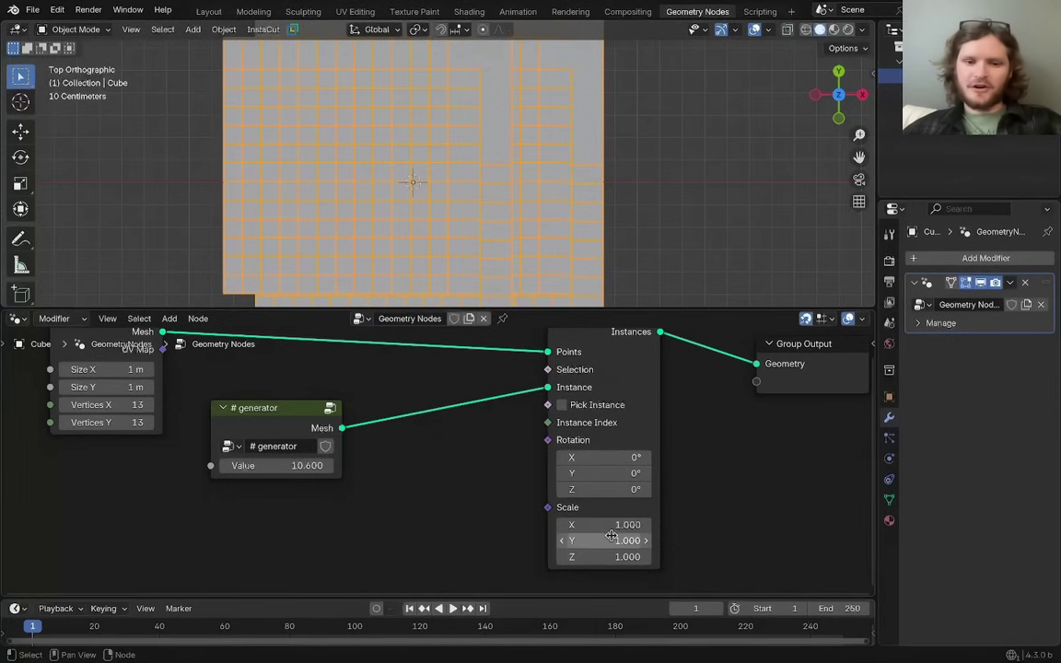
# Step: Set the Instance on Points scale to 0.040 on all axes and the # generator Value to 11.8
pyautogui.moveTo(610, 536); pyautogui.dragTo(527, 524)
pyautogui.moveTo(279, 466); pyautogui.dragTo(267, 465)
pyautogui.keyDown('ctrl'); pyautogui.moveTo(442, 107); pyautogui.dragTo(464, 140, button='middle'); pyautogui.keyUp('ctrl')
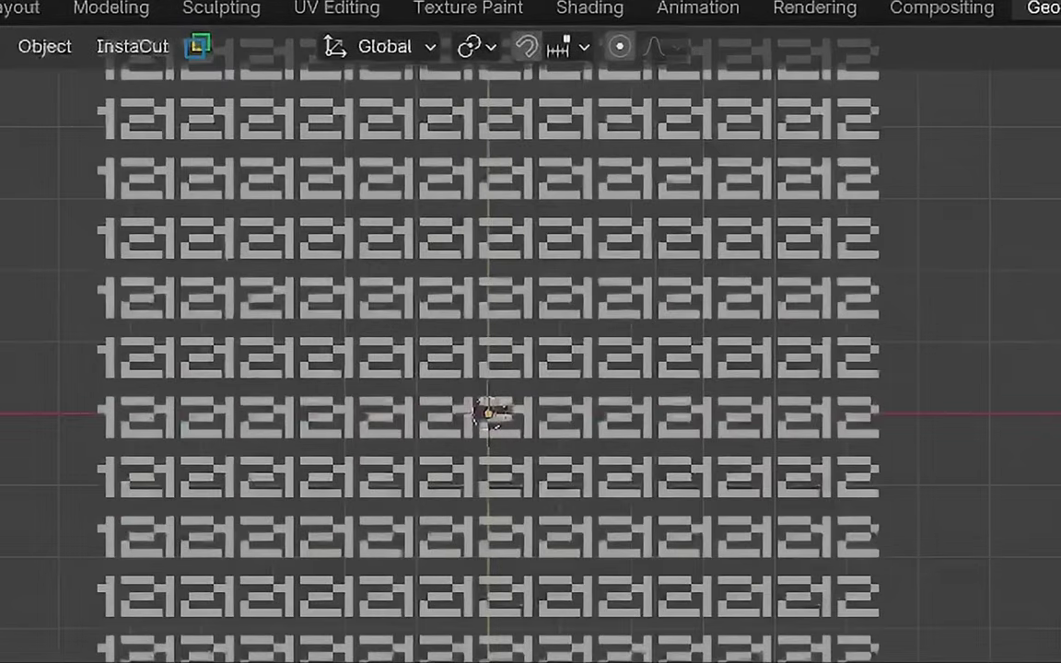
pyautogui.moveTo(609, 522); pyautogui.dragTo(605, 523)
# Step: Try to drive the # generator Value with a new Random Value node
pyautogui.moveTo(527, 476); pyautogui.dragTo(439, 387)
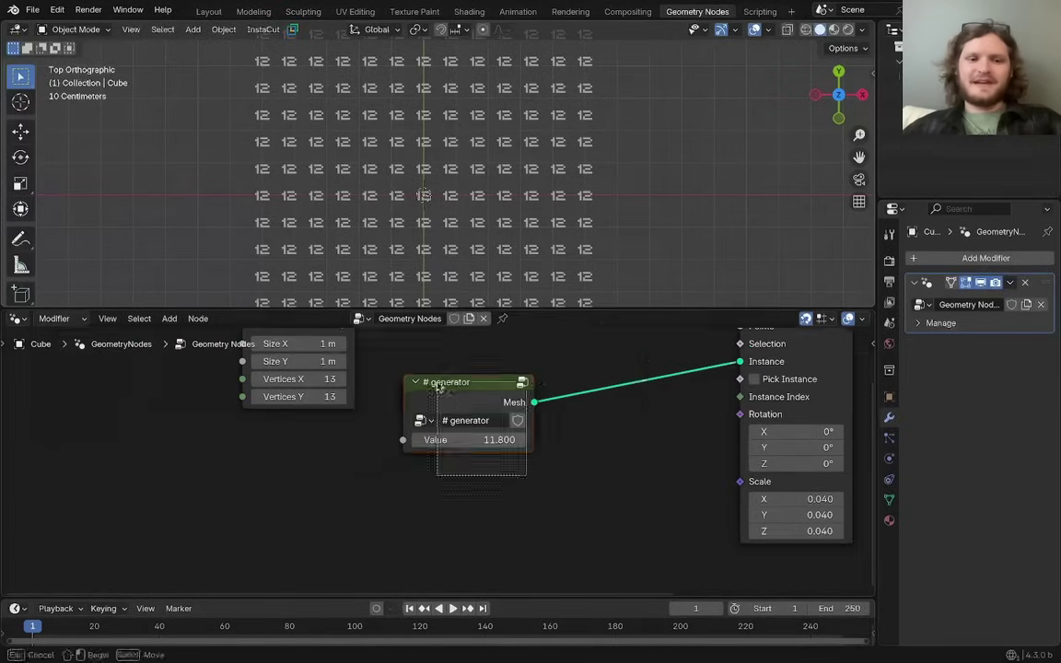
pyautogui.hotkey('shift', 'a')
pyautogui.write('random')
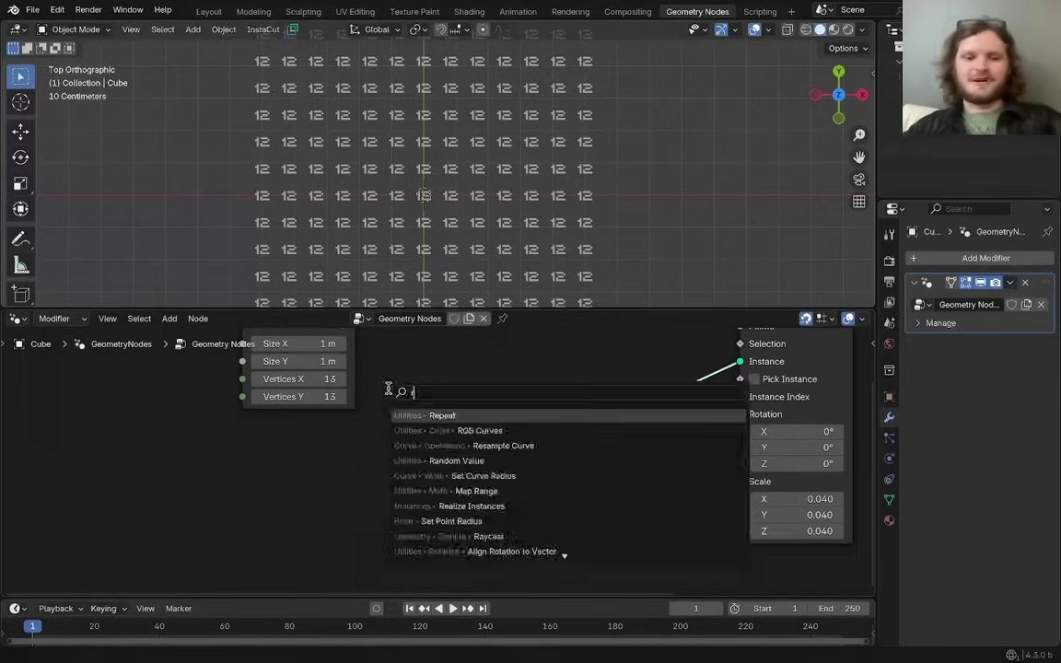
pyautogui.press('Return')
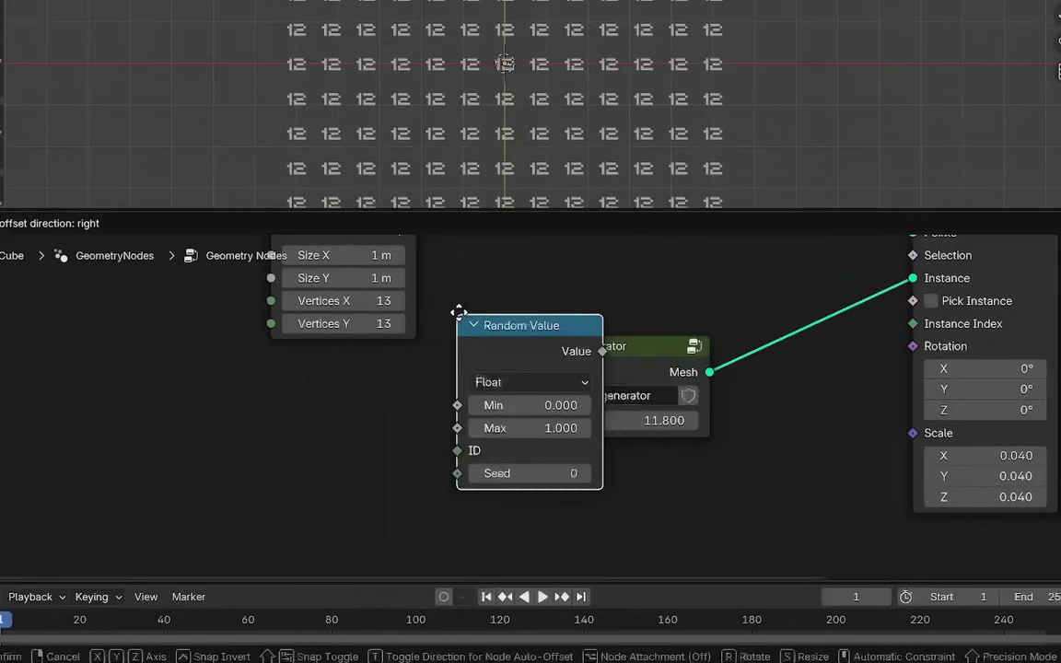
pyautogui.click(334, 336)
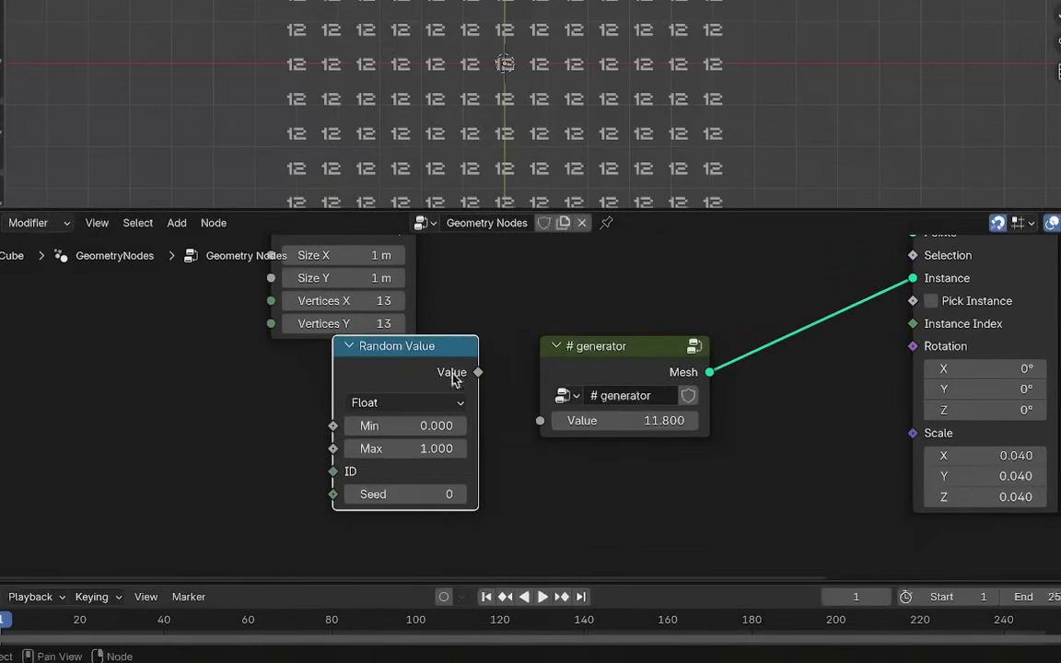
pyautogui.moveTo(537, 424); pyautogui.dragTo(539, 420)
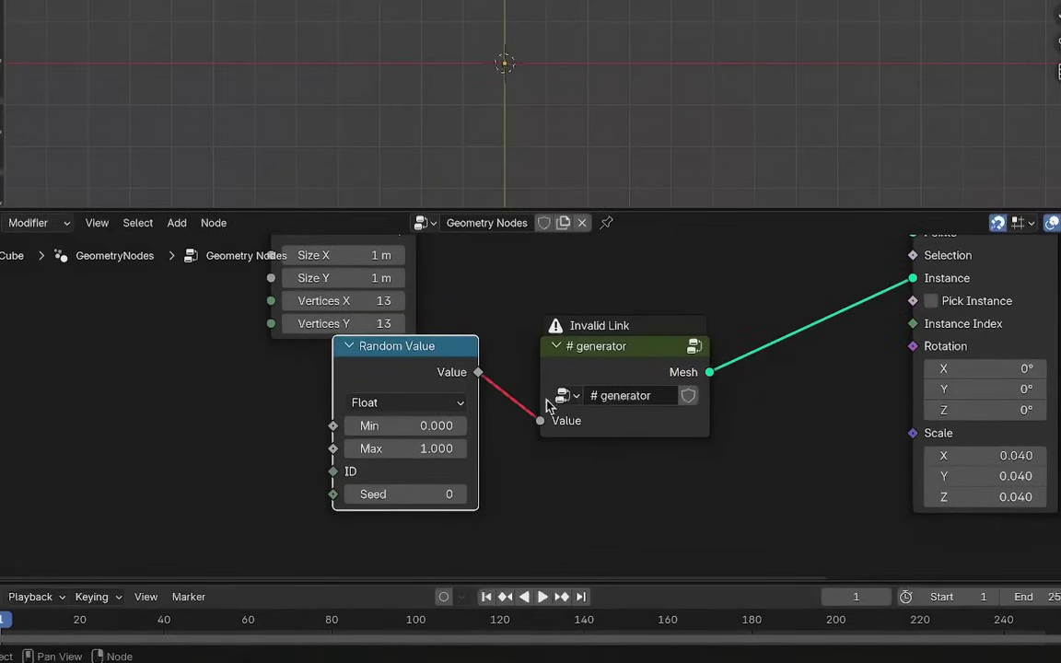
# Step: Delete the Random Value and Instance on Points nodes, with the Grid linked directly to the Group Output
pyautogui.keyDown('ctrl'); pyautogui.moveTo(519, 388); pyautogui.dragTo(521, 382, button='right'); pyautogui.keyUp('ctrl')
pyautogui.moveTo(426, 373); pyautogui.dragTo(407, 395)
pyautogui.press('x')
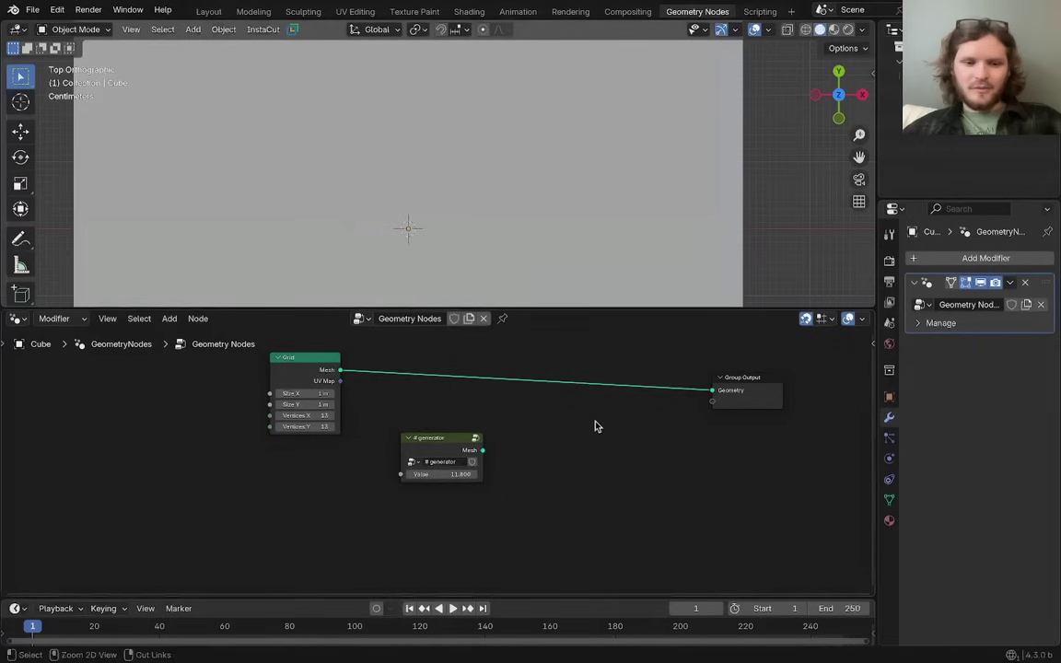
# Step: Move the # generator below the Grid and add a For Each Element zone beside it
pyautogui.moveTo(550, 473); pyautogui.dragTo(381, 434)
pyautogui.press('g')
pyautogui.click(243, 456)
pyautogui.hotkey('shift', 'a')
pyautogui.moveTo(525, 441)
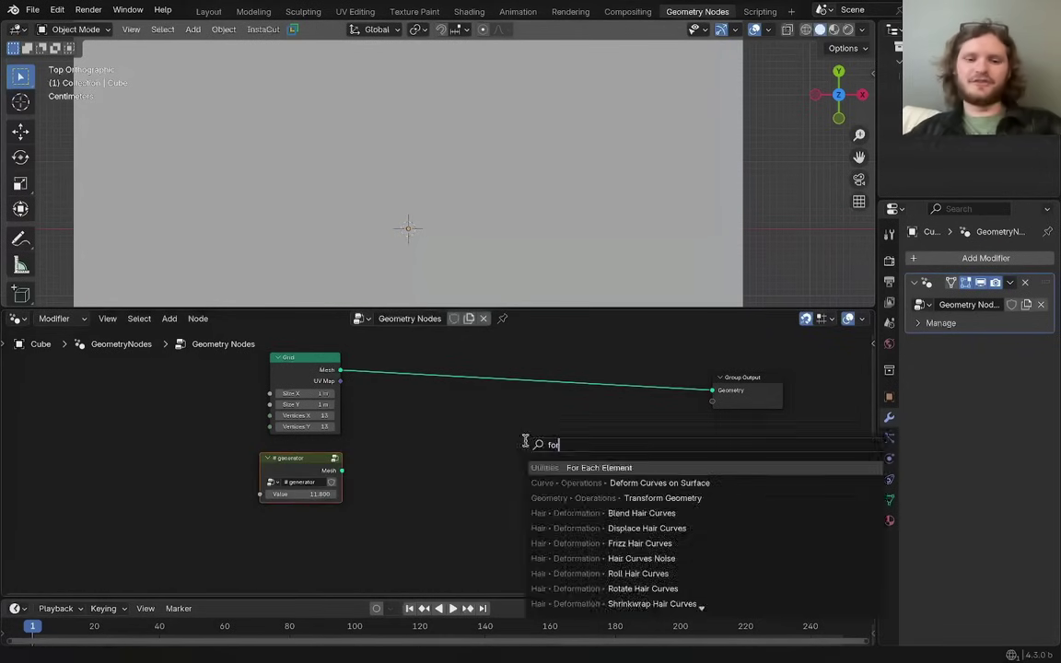
pyautogui.write('for e')
pyautogui.press('Return')
pyautogui.click(502, 466)
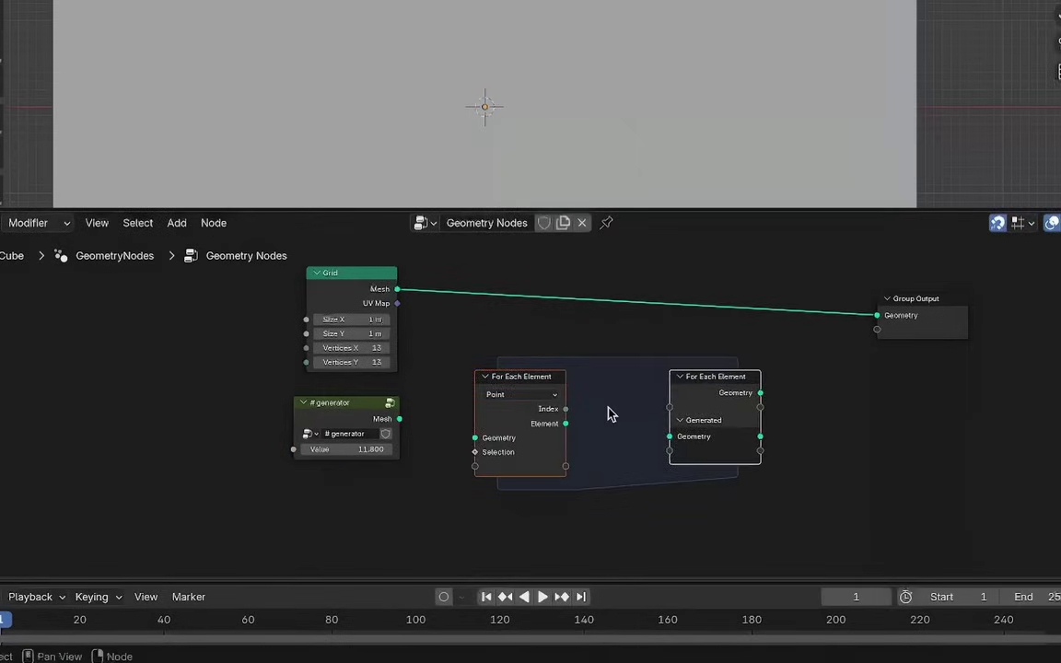
# Step: Keep the For Each Element domain on Point and connect the Grid's Mesh to the zone's Geometry input
pyautogui.scroll(2, 607, 415)
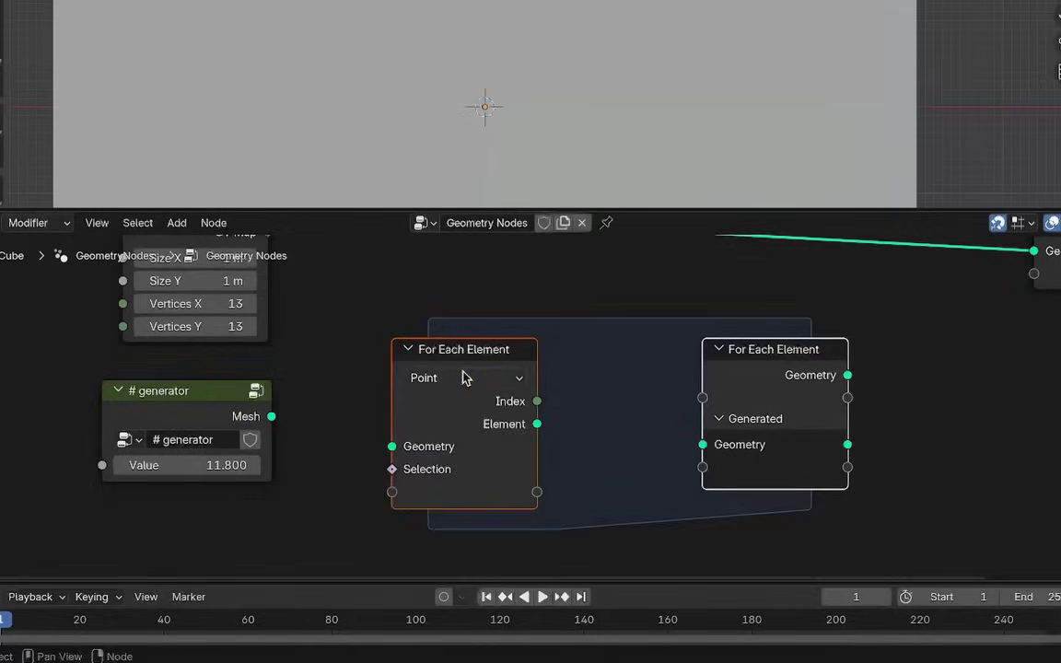
pyautogui.click(465, 378)
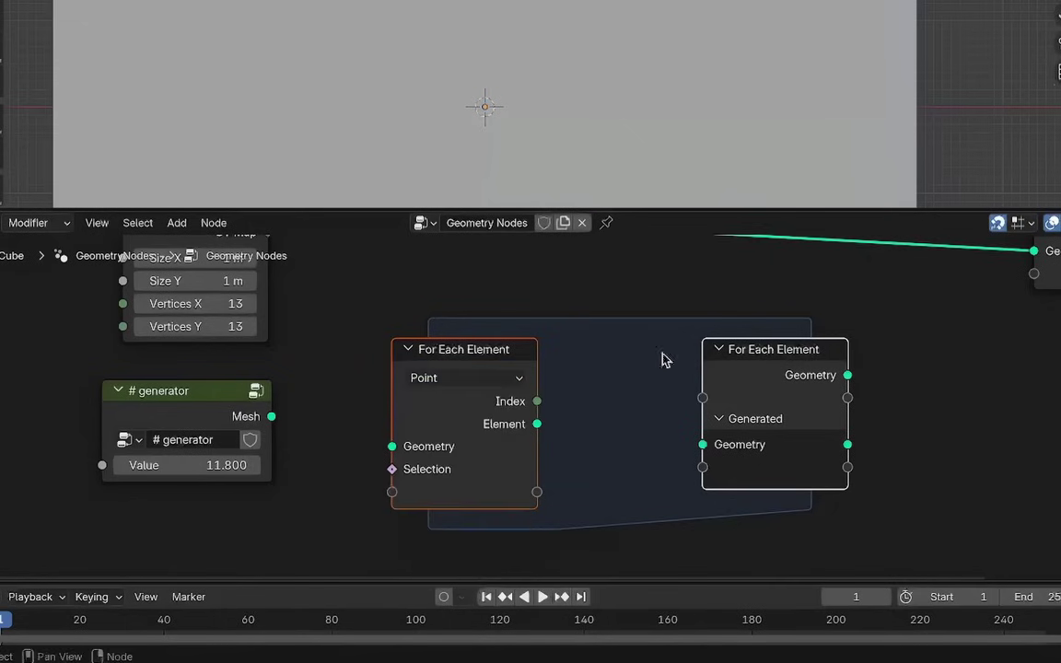
pyautogui.scroll(-2, 340, 350)
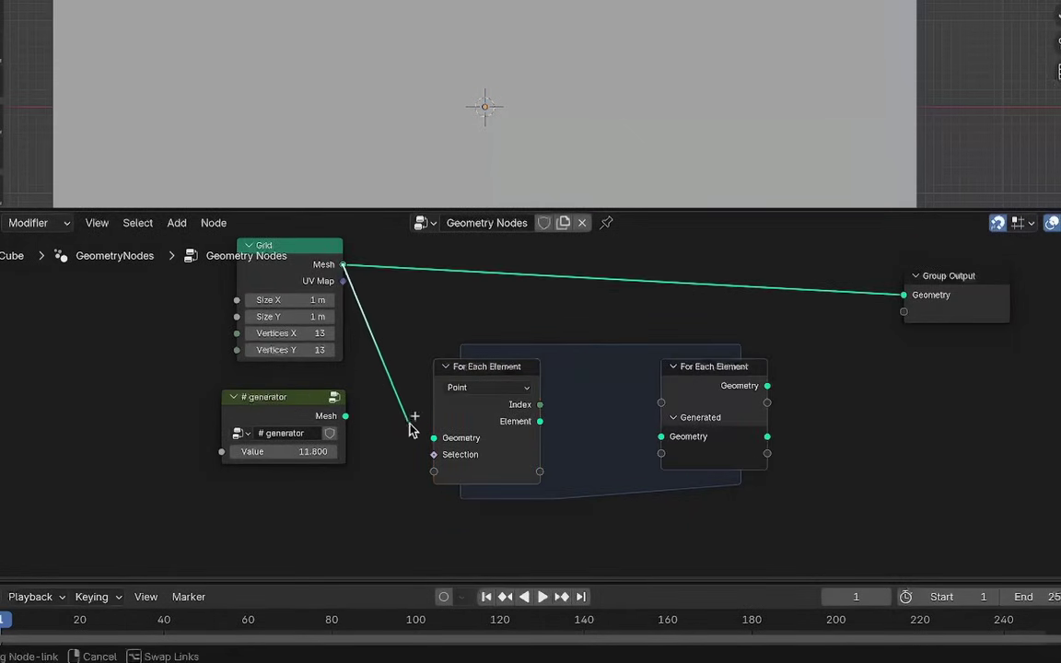
pyautogui.moveTo(426, 443); pyautogui.dragTo(433, 438)
pyautogui.scroll(2, 483, 393)
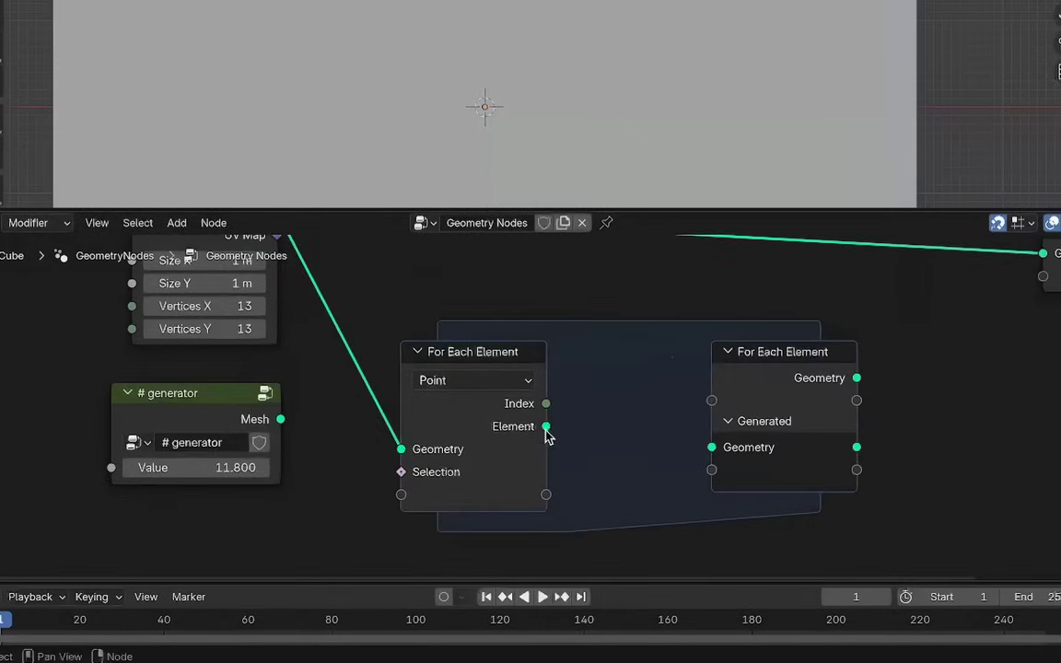
# Step: Widen the For Each Element zone and move the # generator node inside it
pyautogui.moveTo(604, 420); pyautogui.dragTo(603, 418)
pyautogui.moveTo(628, 368); pyautogui.dragTo(467, 341, button='middle')
pyautogui.moveTo(664, 340); pyautogui.dragTo(742, 342)
pyautogui.scroll(-3, 762, 341)
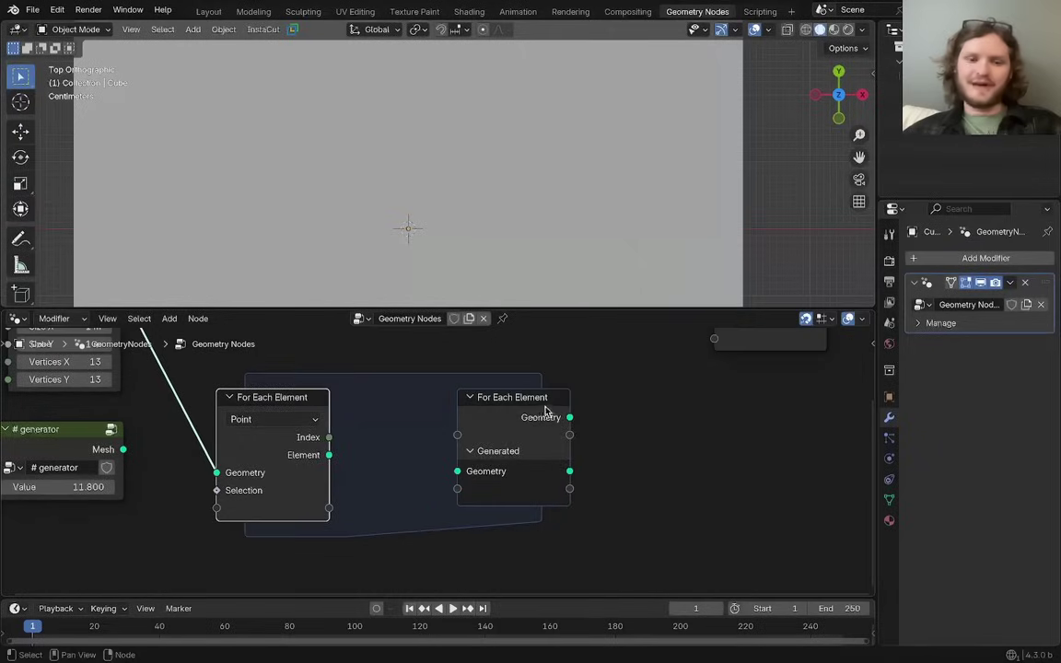
pyautogui.scroll(-2, 624, 414)
pyautogui.moveTo(745, 428); pyautogui.dragTo(565, 466, button='middle')
pyautogui.moveTo(509, 389); pyautogui.dragTo(663, 379)
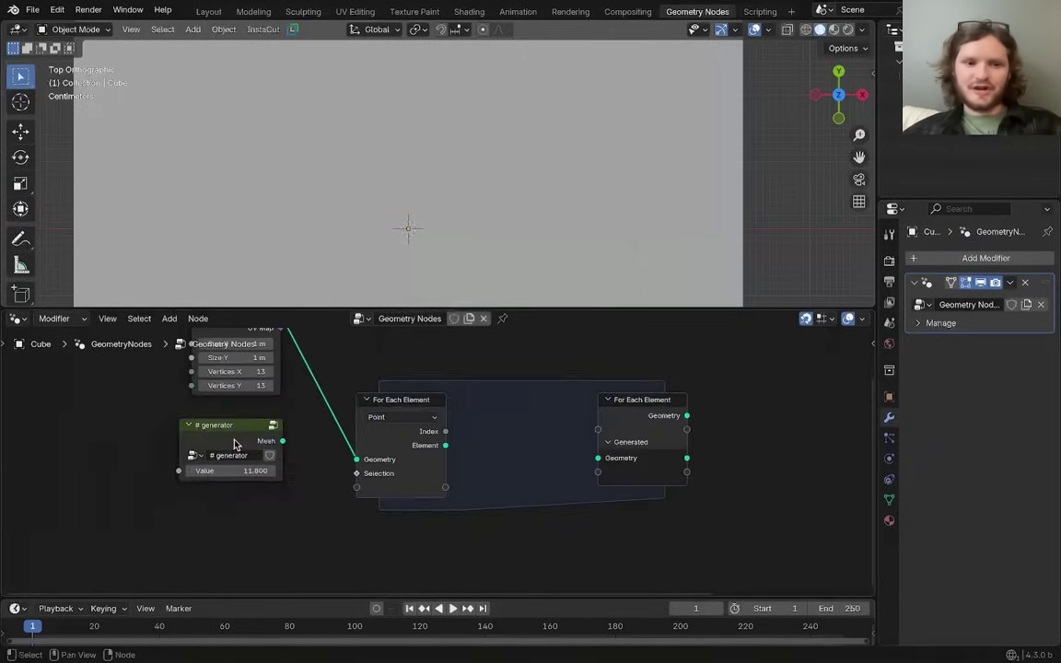
pyautogui.moveTo(234, 444); pyautogui.dragTo(553, 473)
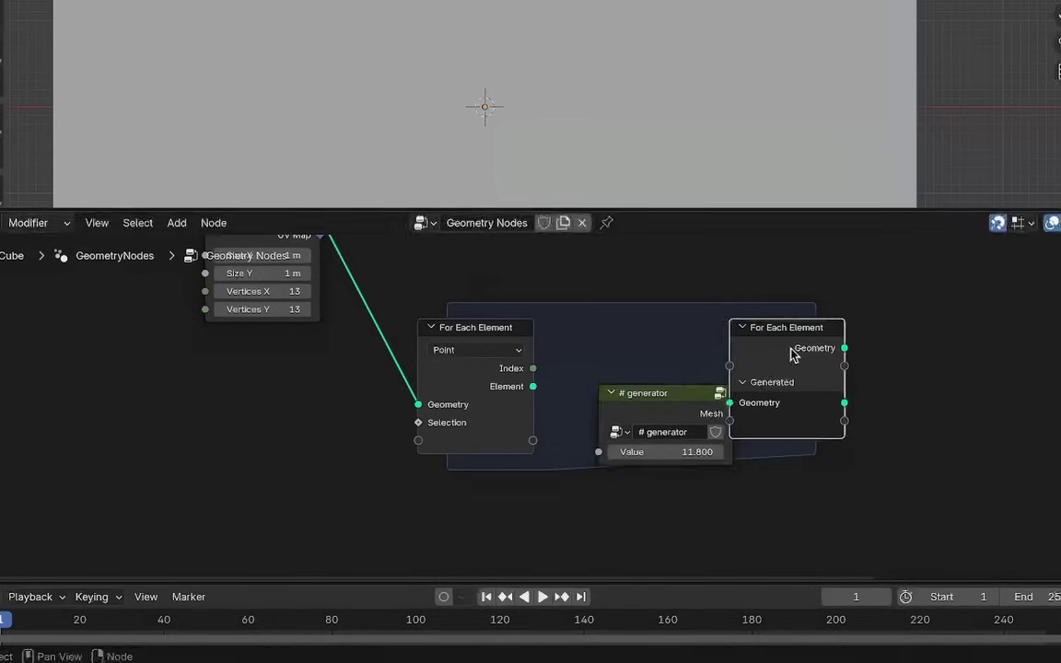
# Step: Connect the # generator Mesh to the zone's Generated Geometry and route that output to a repositioned Group Output
pyautogui.moveTo(815, 348); pyautogui.dragTo(816, 348)
pyautogui.moveTo(814, 407); pyautogui.dragTo(817, 405)
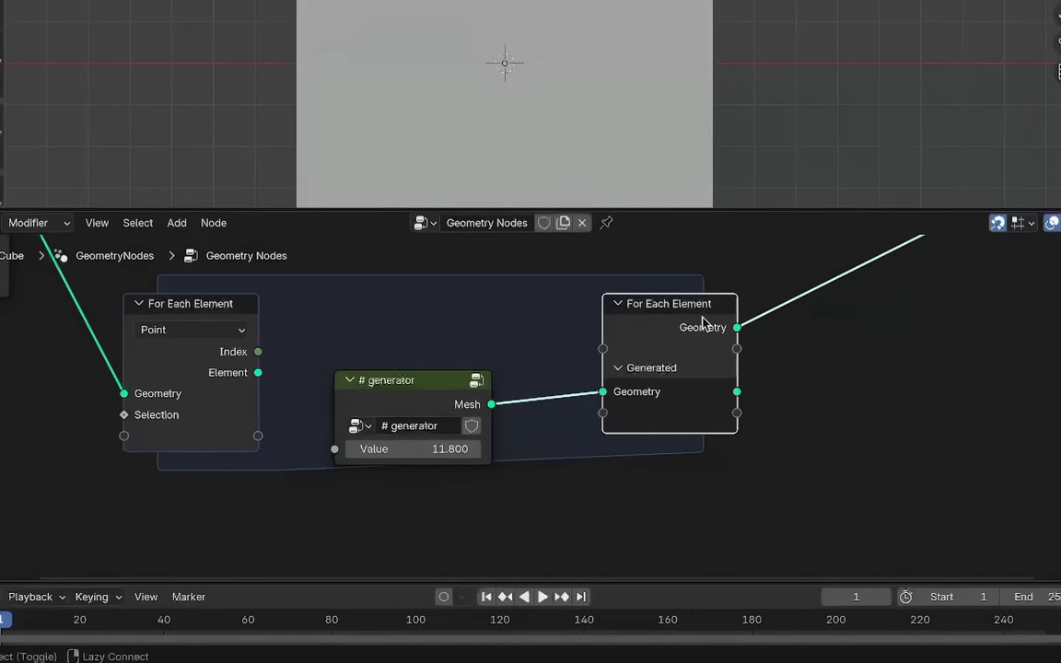
pyautogui.keyDown('alt'); pyautogui.keyDown('shift'); pyautogui.click(705, 323); pyautogui.keyUp('shift'); pyautogui.keyUp('alt')
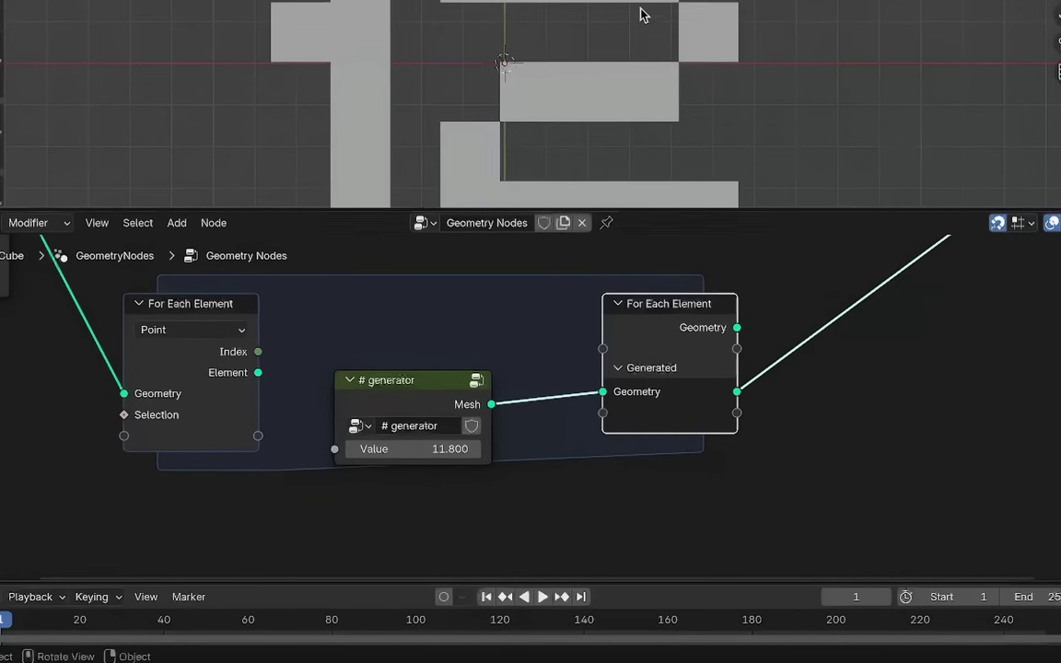
pyautogui.scroll(-4, 639, 14)
pyautogui.moveTo(652, 427); pyautogui.dragTo(639, 462, button='middle')
pyautogui.scroll(-1, 639, 461)
pyautogui.moveTo(749, 361); pyautogui.dragTo(655, 433)
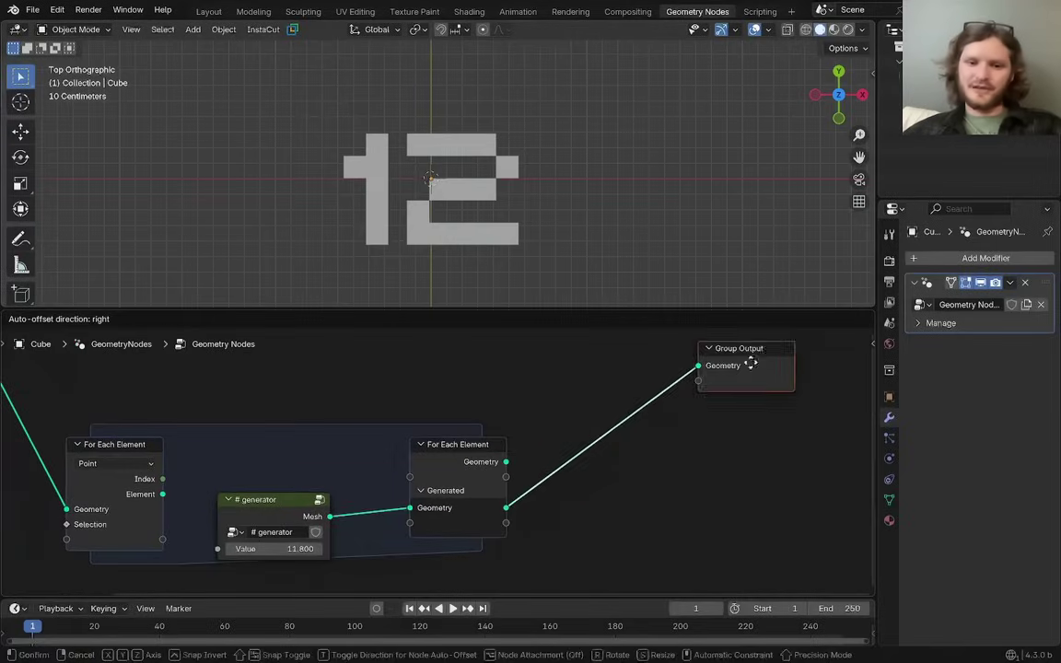
# Step: Preview the Grid's points in wireframe through the Group Output
pyautogui.moveTo(147, 478); pyautogui.dragTo(309, 460, button='middle')
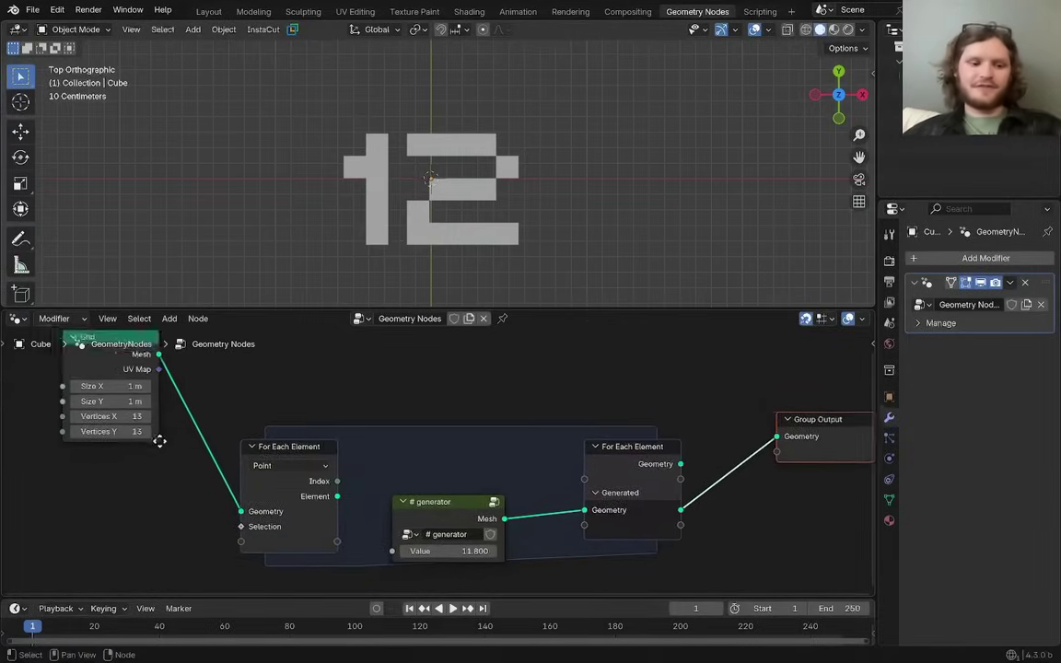
pyautogui.moveTo(162, 442); pyautogui.dragTo(168, 449, button='middle')
pyautogui.keyDown('alt'); pyautogui.keyDown('shift'); pyautogui.click(139, 378); pyautogui.keyUp('shift'); pyautogui.keyUp('alt')
pyautogui.hotkey('shift', 'z')
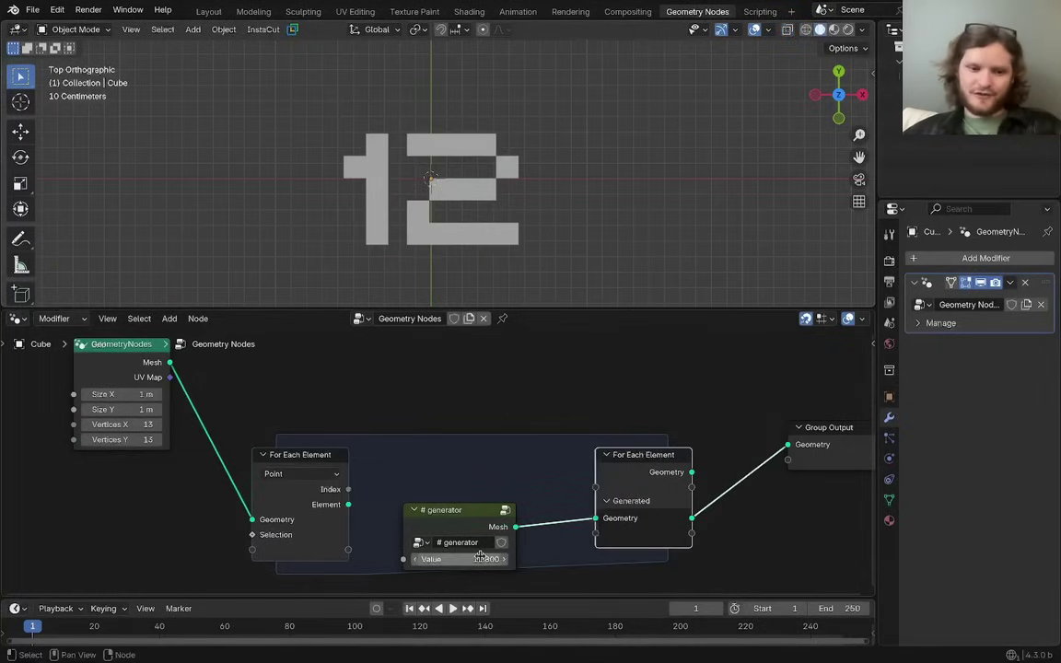
# Step: Set the # generator Value to 9.2 and examine the evaluated Instances in the spreadsheet before returning to the 3D viewport
pyautogui.moveTo(480, 557); pyautogui.dragTo(391, 557)
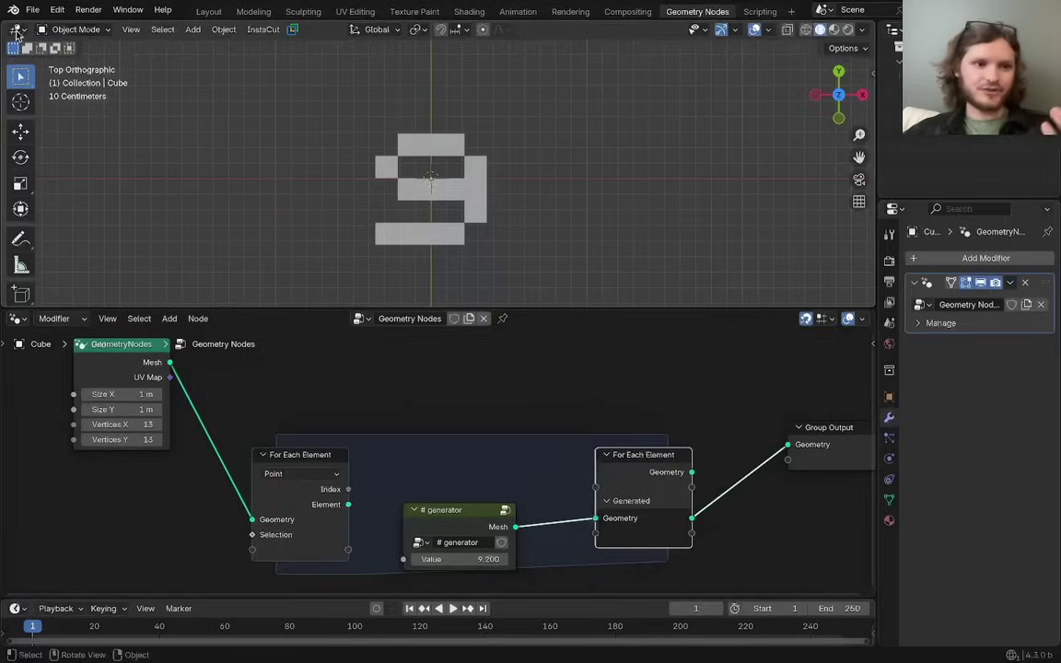
pyautogui.click(16, 35)
pyautogui.click(410, 125)
pyautogui.scroll(-3, 64, 184)
pyautogui.click(65, 265)
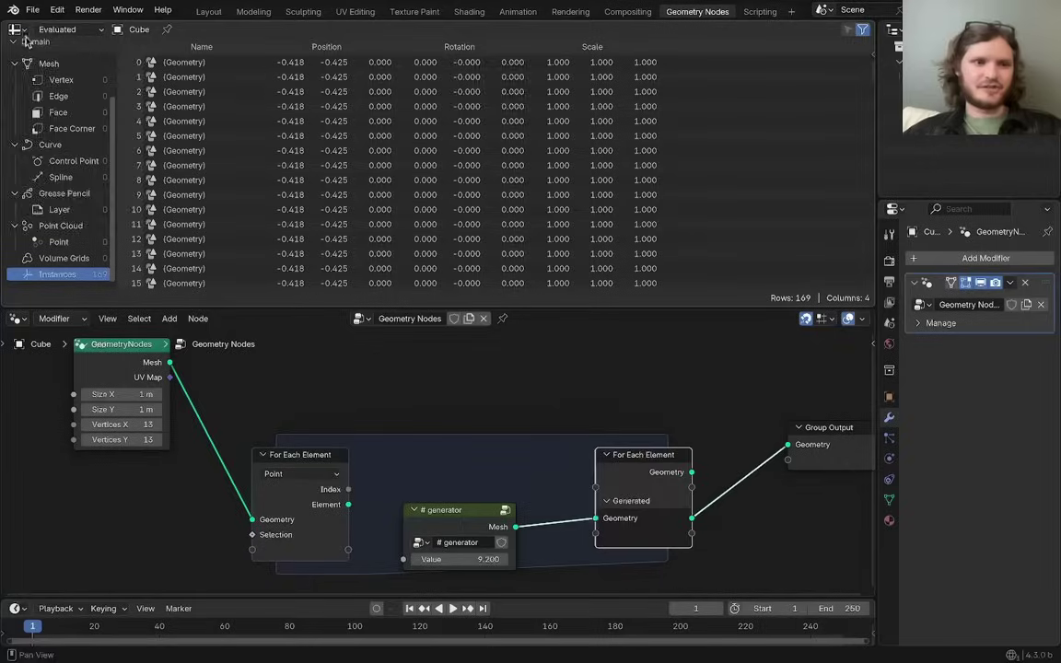
pyautogui.click(18, 30)
pyautogui.click(52, 69)
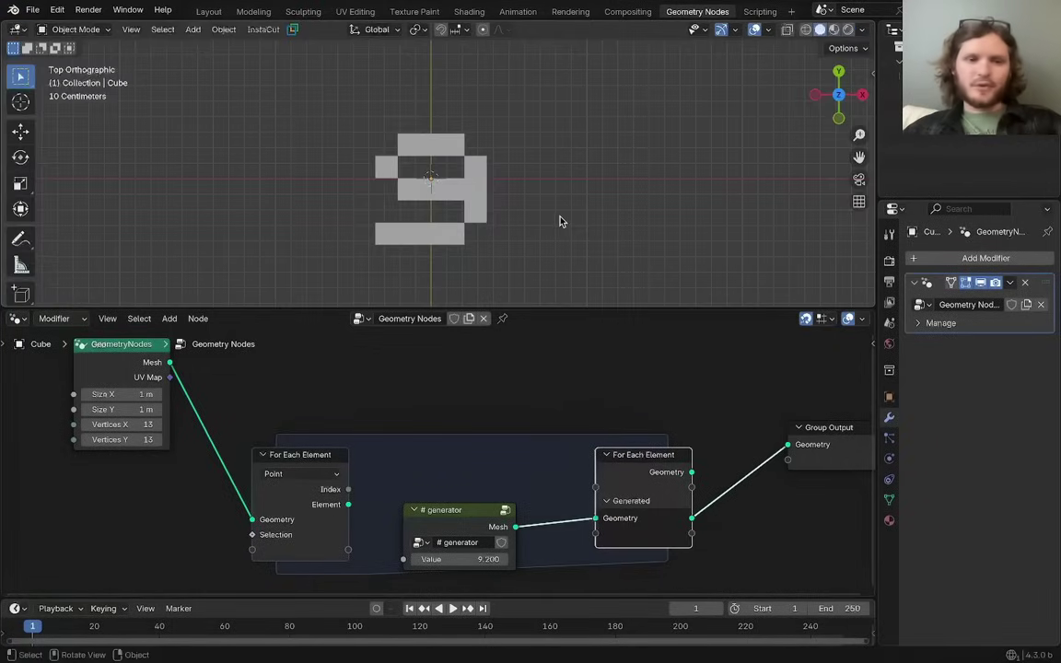
# Step: Spread out the For Each Element zone and add a Sample Index node above the # generator
pyautogui.moveTo(469, 514); pyautogui.dragTo(455, 515)
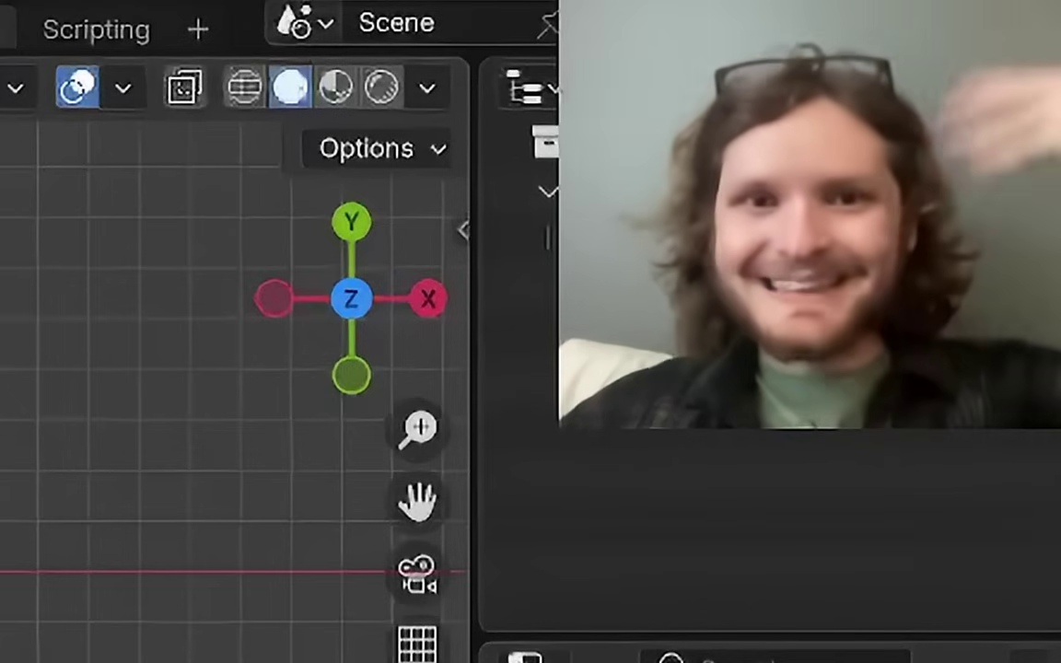
pyautogui.press('g')
pyautogui.click(563, 431)
pyautogui.moveTo(248, 426); pyautogui.dragTo(315, 433, button='middle')
pyautogui.hotkey('shift', 'a')
pyautogui.write('sample ind')
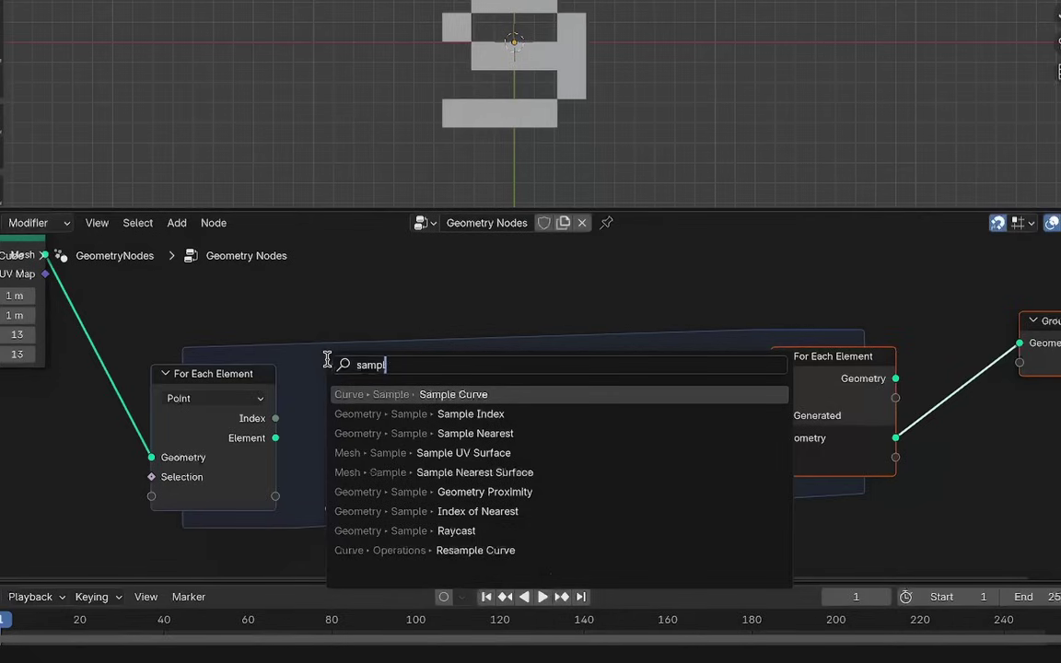
pyautogui.press('Return')
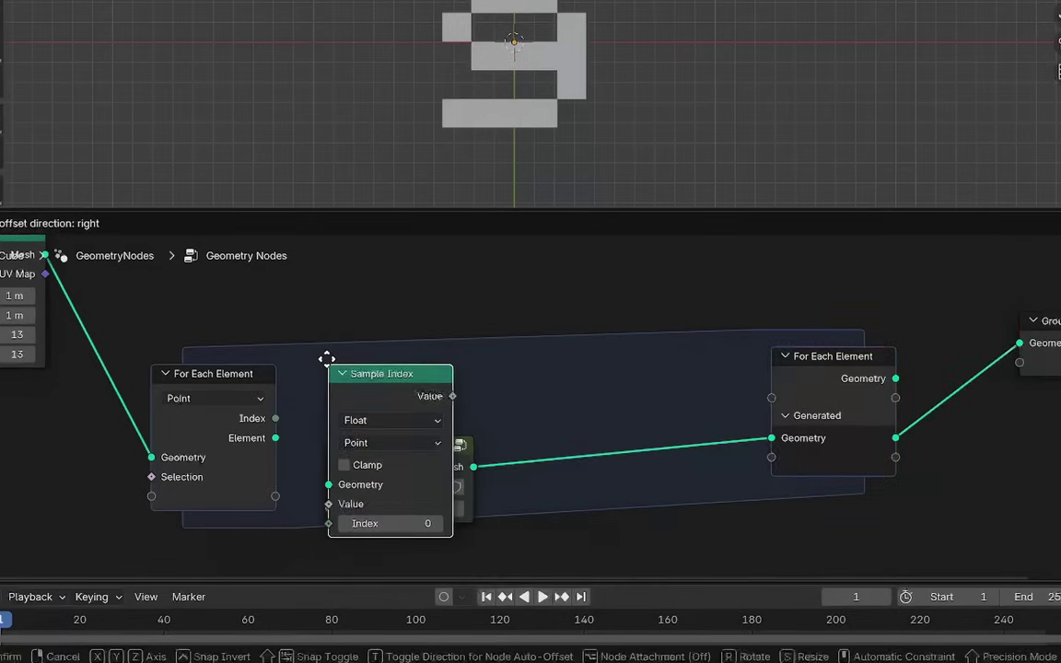
pyautogui.click(330, 294)
pyautogui.press('g')
pyautogui.click(328, 346)
pyautogui.moveTo(329, 346); pyautogui.dragTo(437, 361, button='middle')
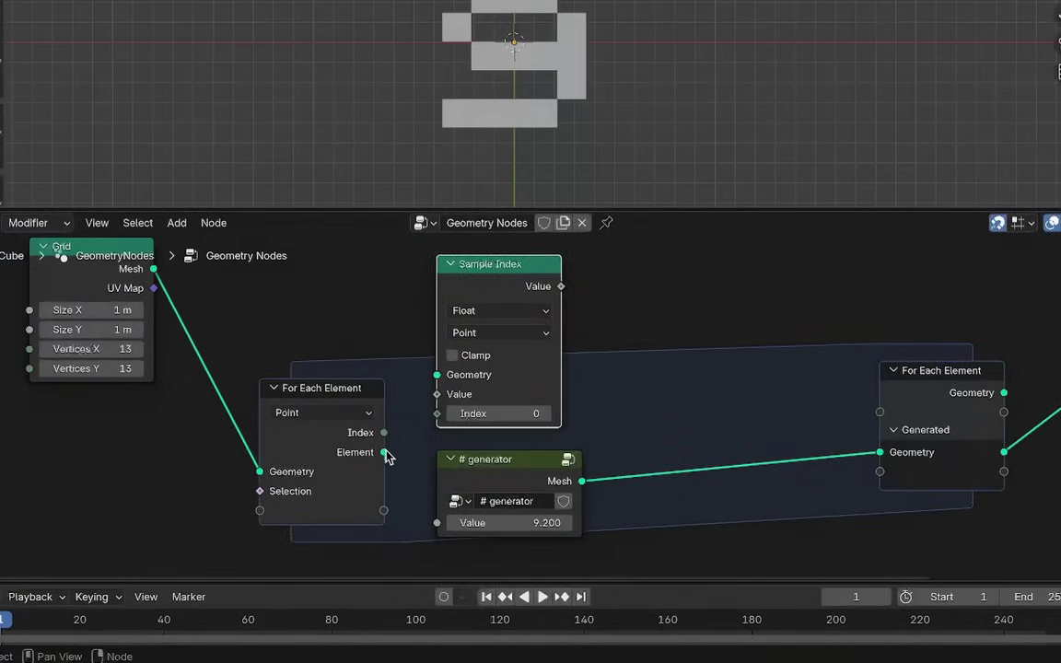
# Step: Set up Sample Index as Vector, with the zone's Element as Geometry and a new Position node as Value
pyautogui.moveTo(385, 453); pyautogui.dragTo(430, 380)
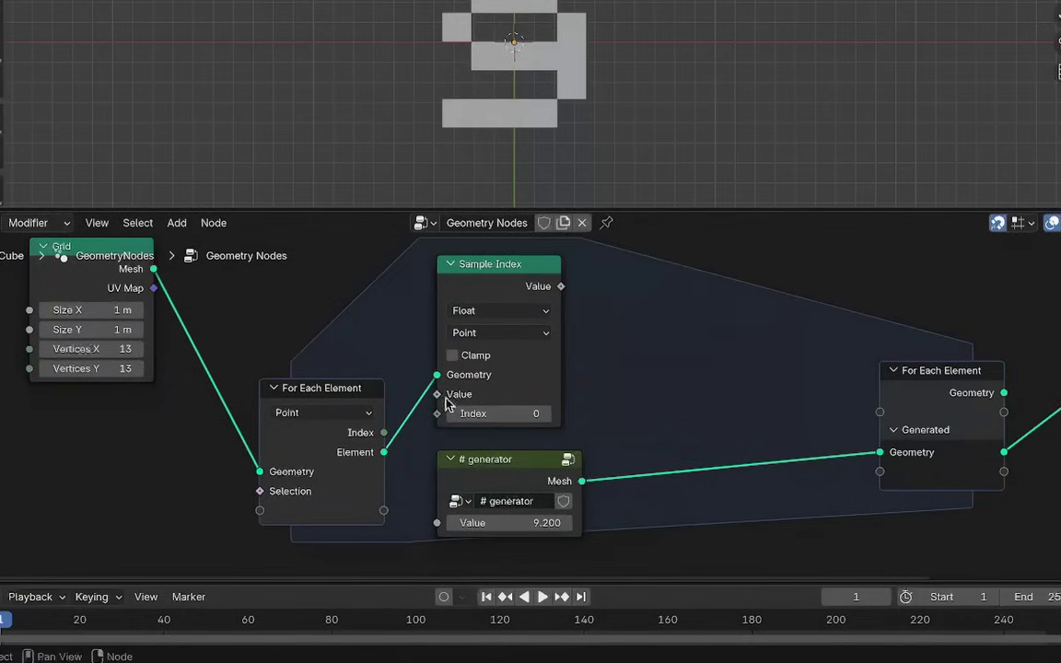
pyautogui.moveTo(514, 377); pyautogui.dragTo(569, 358)
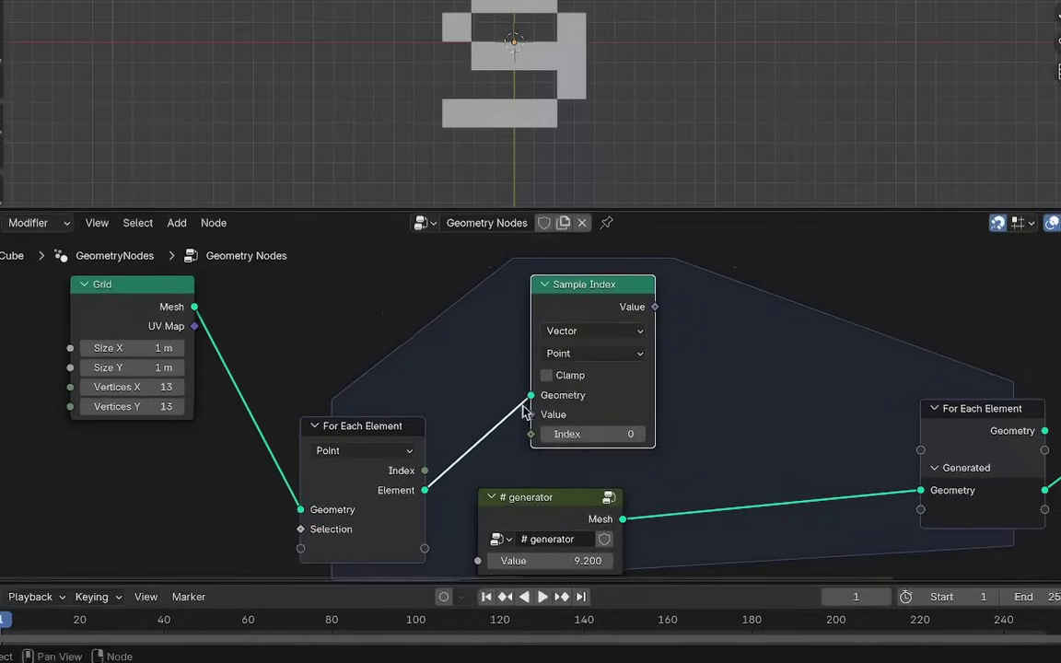
pyautogui.moveTo(530, 415); pyautogui.dragTo(395, 342)
pyautogui.write('pos')
pyautogui.press('Return')
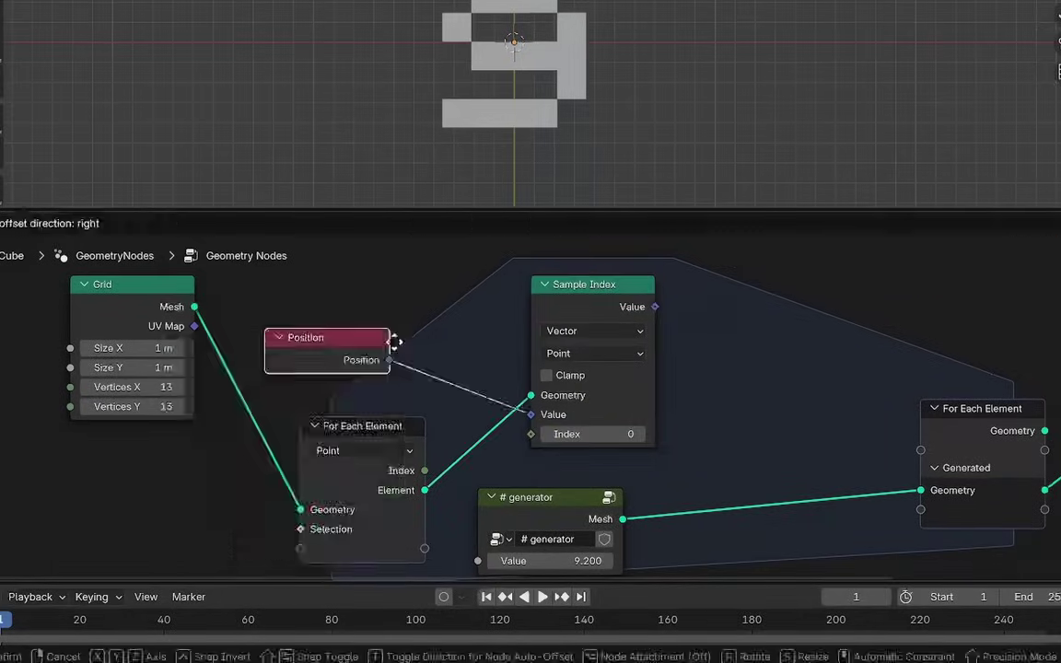
pyautogui.click(428, 360)
# Step: Insert a Transform Geometry node between the # generator and the zone's Generated Geometry input
pyautogui.moveTo(728, 422); pyautogui.dragTo(411, 375, button='middle')
pyautogui.hotkey('shift', 'a')
pyautogui.write('tra')
pyautogui.press('Return')
pyautogui.click(453, 359)
# Step: Connect the Sample Index Value to the Transform Geometry Translation and set its Scale to 0.060 on all axes
pyautogui.scroll(-2, 396, 313)
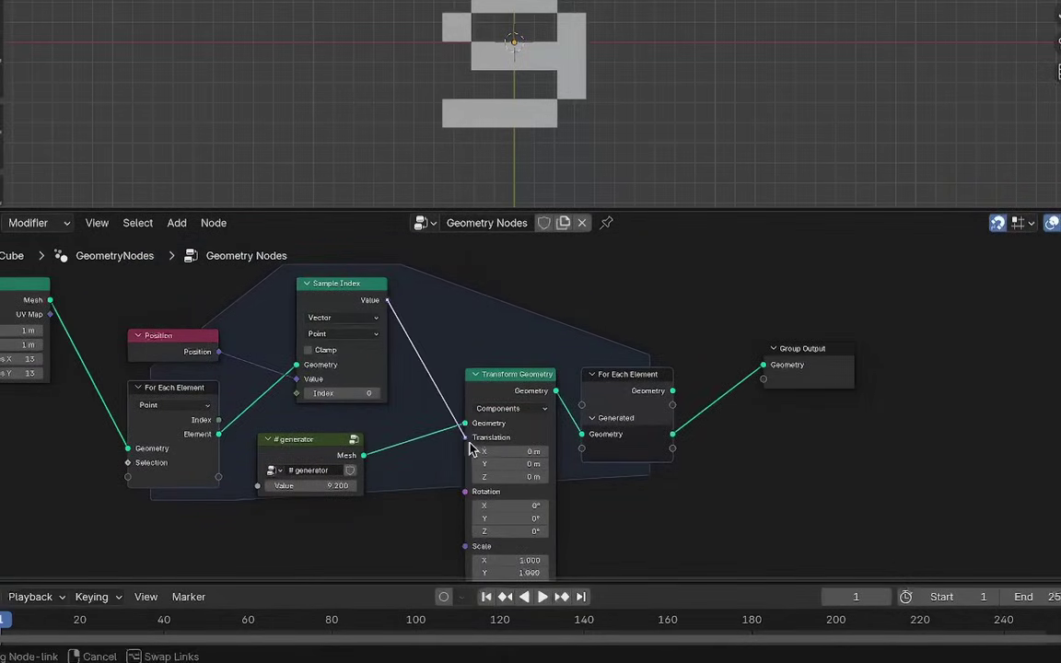
pyautogui.moveTo(470, 449); pyautogui.dragTo(470, 447)
pyautogui.scroll(2, 509, 521)
pyautogui.moveTo(510, 521); pyautogui.dragTo(609, 346, button='middle')
pyautogui.moveTo(608, 345); pyautogui.dragTo(510, 413)
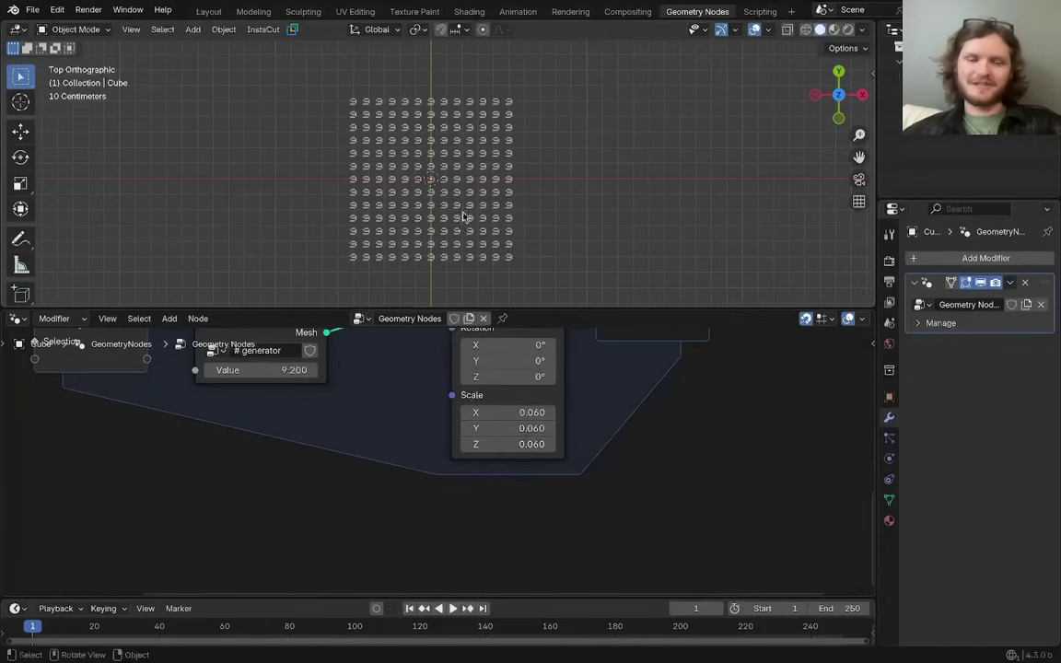
# Step: Set the # generator Value to 10.8 to test the number grid
pyautogui.scroll(5, 438, 165)
pyautogui.moveTo(356, 373); pyautogui.dragTo(487, 433, button='middle')
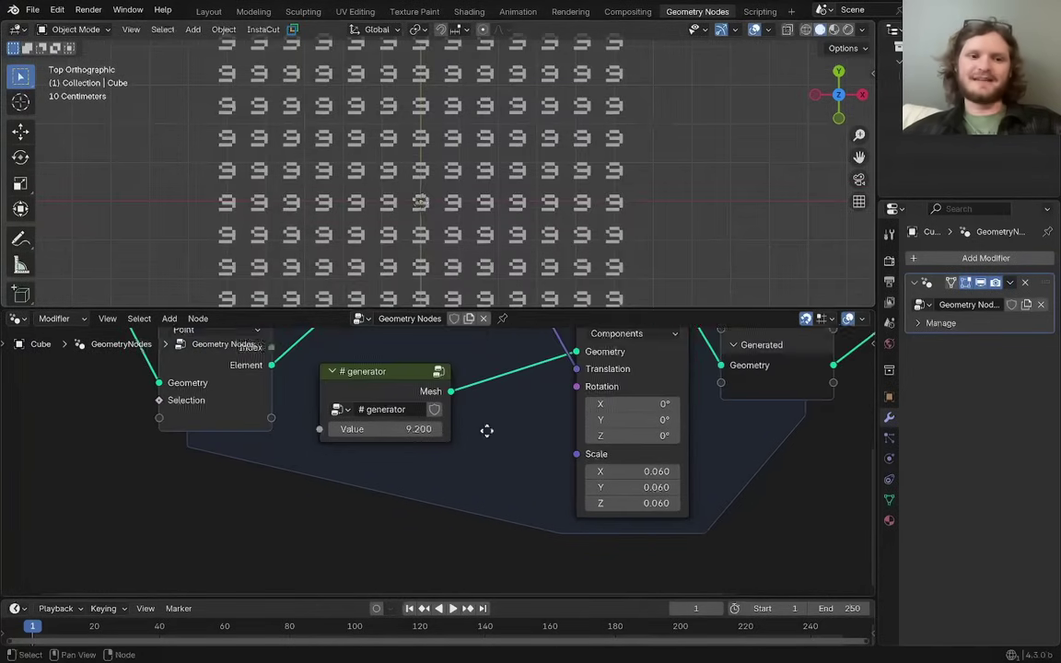
pyautogui.moveTo(419, 430); pyautogui.dragTo(464, 430)
# Step: Move the Position and For Each Element input nodes away from the # generator to free space before it
pyautogui.scroll(-2, 411, 437)
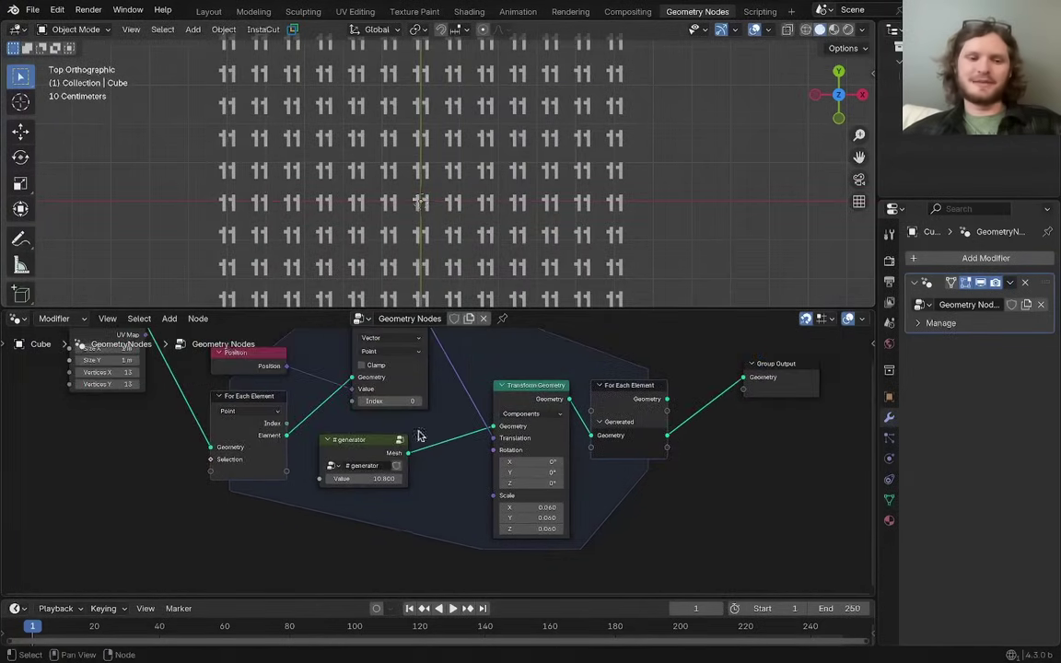
pyautogui.scroll(1, 411, 438)
pyautogui.moveTo(285, 453); pyautogui.dragTo(483, 497, button='middle')
pyautogui.moveTo(220, 489); pyautogui.dragTo(410, 394)
pyautogui.moveTo(410, 394); pyautogui.dragTo(263, 394)
pyautogui.scroll(2, 368, 442)
pyautogui.moveTo(516, 486); pyautogui.dragTo(452, 443, button='middle')
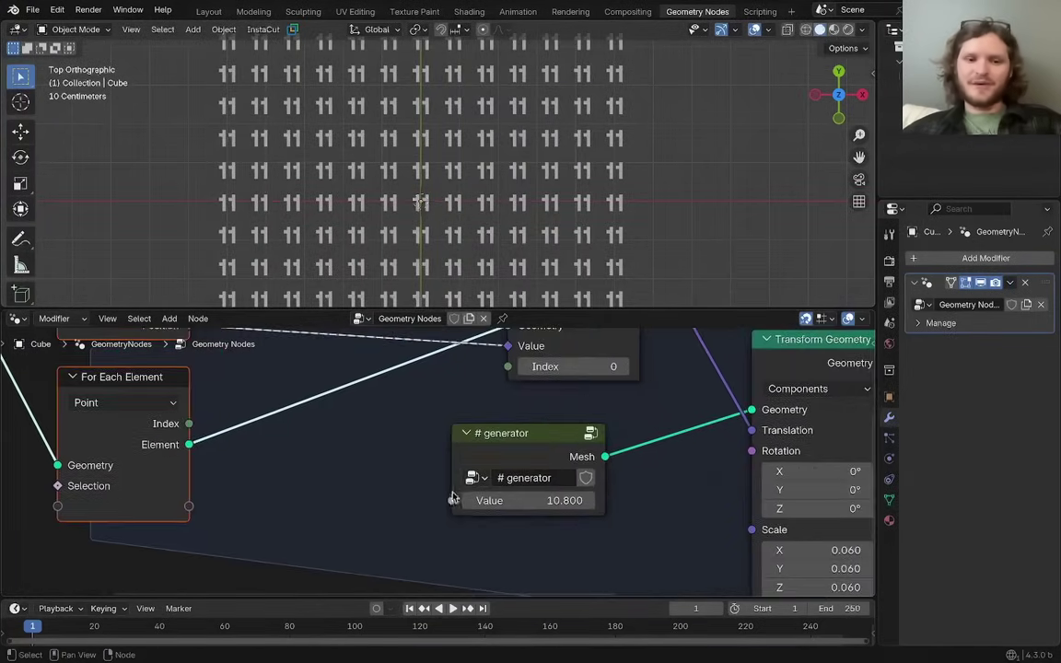
# Step: Connect the For Each Element Index to the # generator Value so each grid point shows its own index number
pyautogui.moveTo(452, 500); pyautogui.dragTo(391, 440)
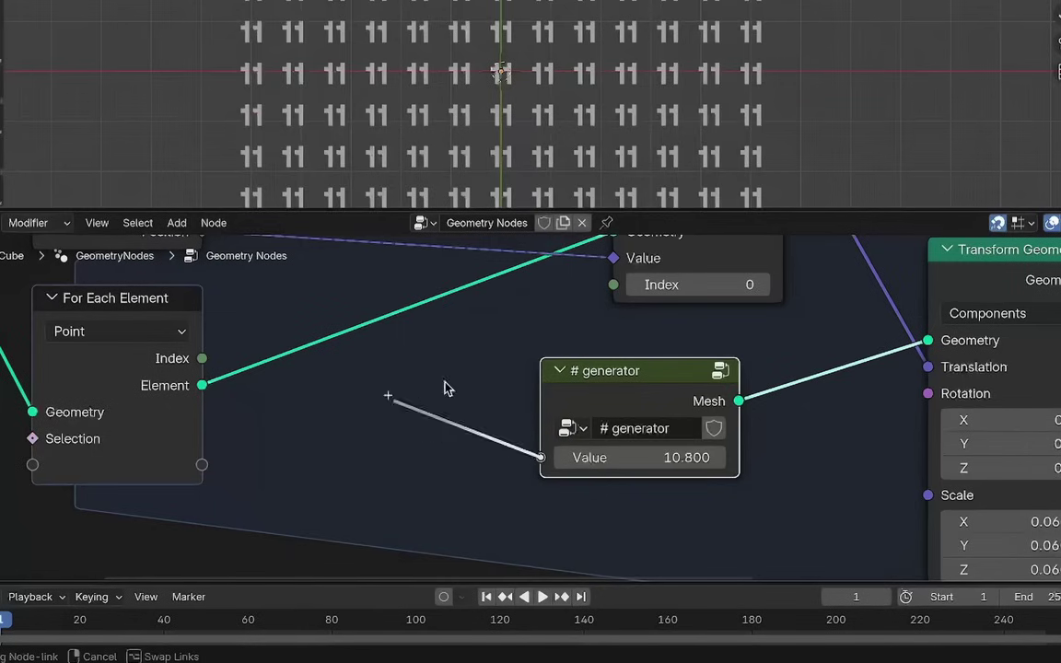
pyautogui.moveTo(444, 388); pyautogui.dragTo(444, 391)
pyautogui.press('Escape')
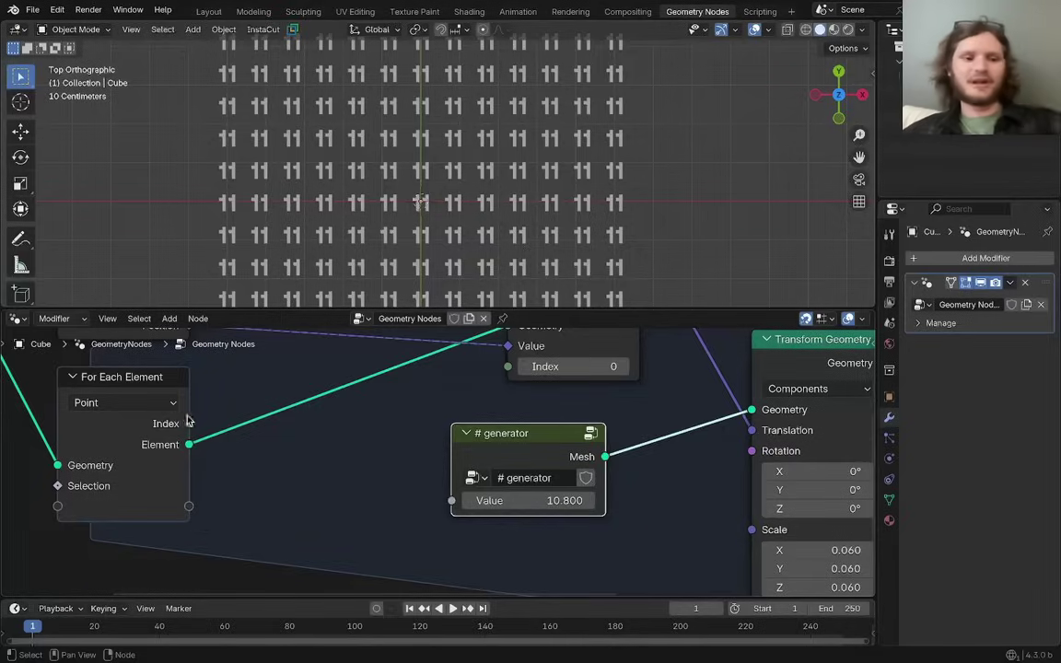
pyautogui.moveTo(189, 424); pyautogui.dragTo(452, 500)
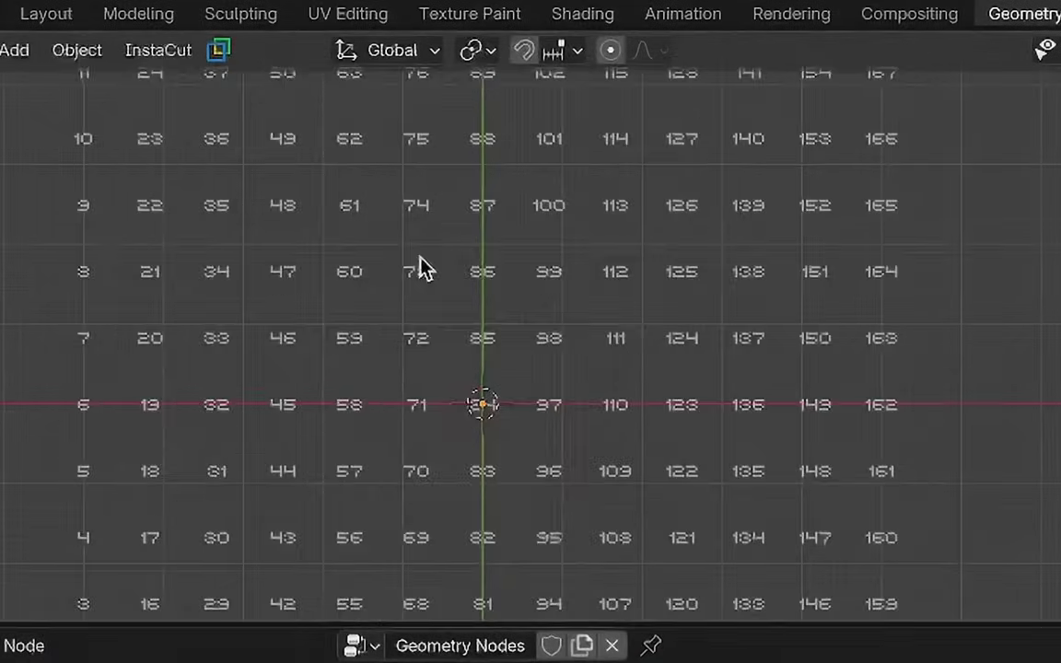
# Step: Trace the index order along the first two number columns with annotation strokes, and erase them
pyautogui.scroll(4, 438, 319)
pyautogui.keyDown('shift'); pyautogui.moveTo(318, 275); pyautogui.dragTo(886, 291, button='middle'); pyautogui.keyUp('shift')
pyautogui.scroll(-3, 403, 350)
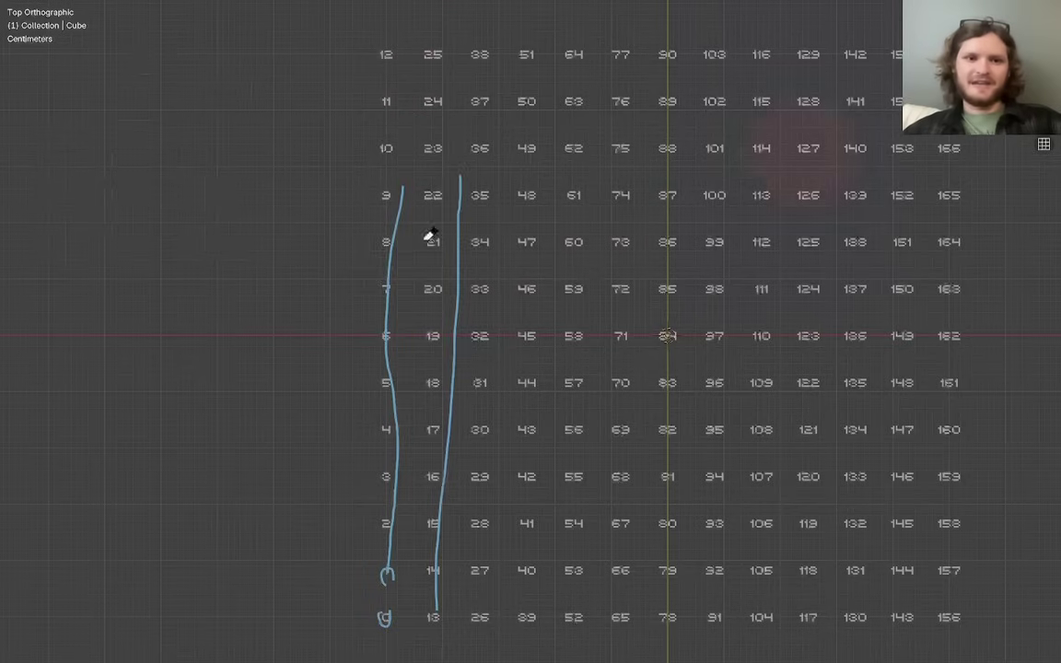
pyautogui.moveTo(429, 234); pyautogui.dragTo(463, 588, button='right')
pyautogui.hotkey('ctrl', 'alt', 'space')
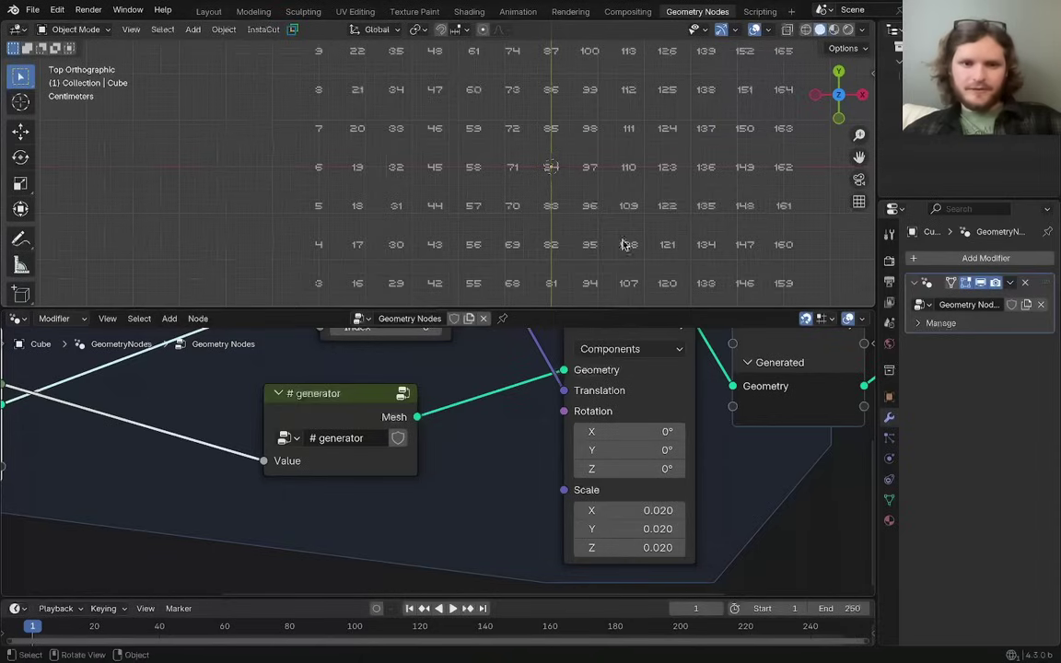
# Step: Cut the link between the For Each Element Index and the # generator Value
pyautogui.scroll(-1, 607, 175)
pyautogui.keyDown('shift'); pyautogui.moveTo(609, 162); pyautogui.dragTo(590, 161, button='middle'); pyautogui.keyUp('shift')
pyautogui.moveTo(346, 433)
pyautogui.mouseDown(button='middle')
pyautogui.moveTo(762, 442)
pyautogui.moveTo(762, 452)
pyautogui.mouseUp(button='middle')
pyautogui.keyDown('ctrl'); pyautogui.moveTo(575, 470); pyautogui.dragTo(581, 430, button='right'); pyautogui.keyUp('ctrl')
pyautogui.moveTo(568, 452); pyautogui.dragTo(518, 444, button='middle')
# Step: Add a Random Value node before the # generator, set it to Integer, and set its Max to 9
pyautogui.hotkey('shift', 'a')
pyautogui.write('rand')
pyautogui.press('Return')
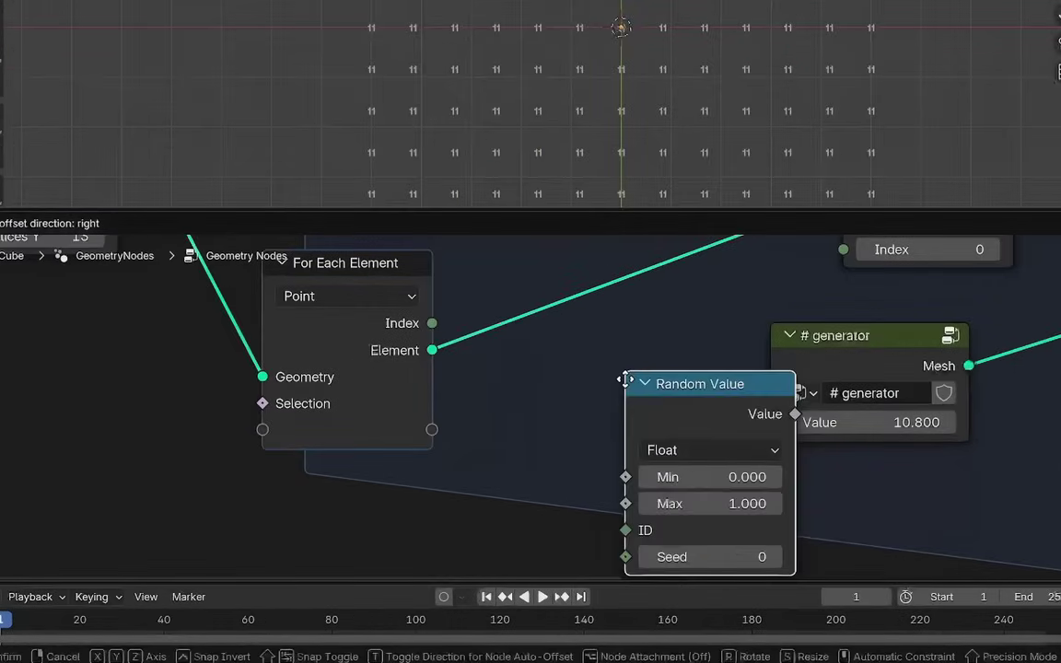
pyautogui.click(506, 386)
pyautogui.click(559, 449)
pyautogui.click(581, 457)
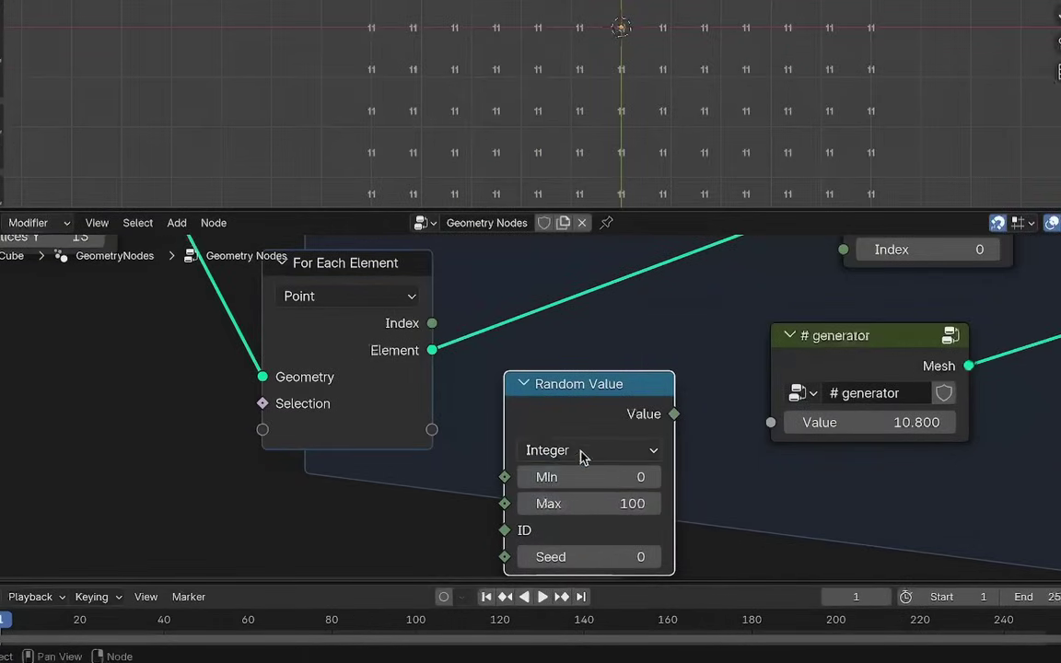
pyautogui.click(608, 504)
pyautogui.write('9')
pyautogui.press('Return')
# Step: Connect the Random Value output to the # generator Value and the For Each Element Index to the Random Value ID
pyautogui.moveTo(674, 413); pyautogui.dragTo(762, 432)
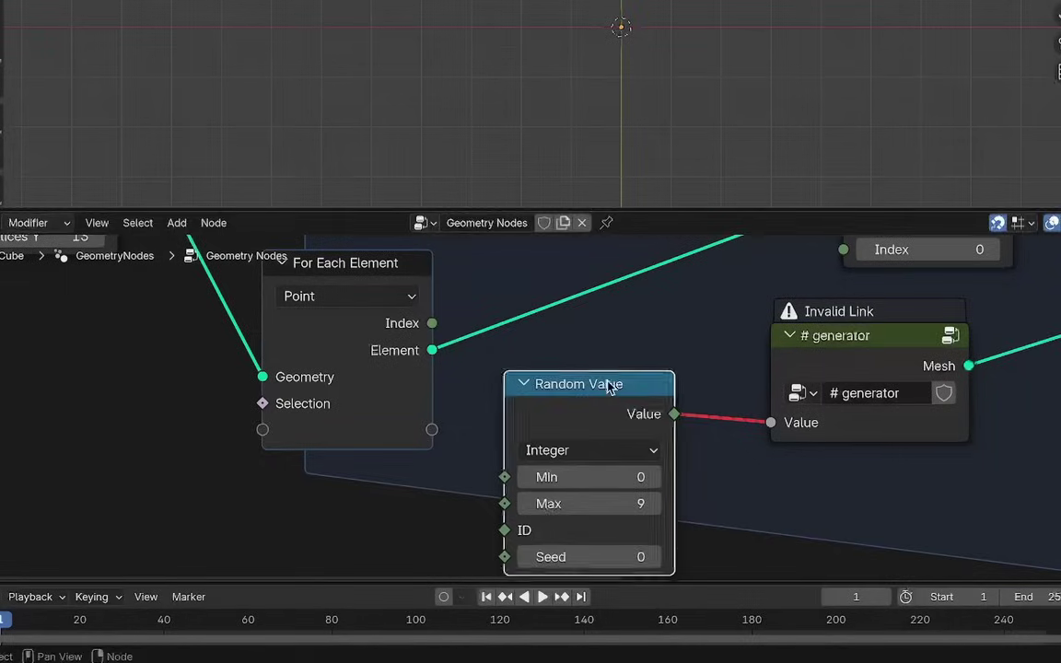
pyautogui.moveTo(610, 384); pyautogui.dragTo(634, 360)
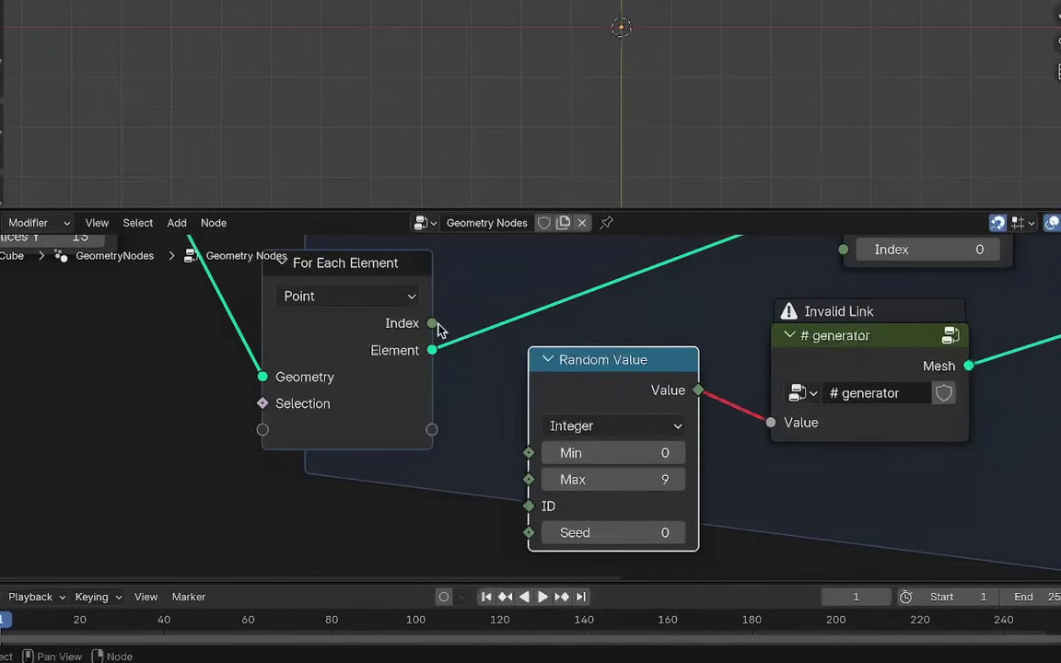
pyautogui.moveTo(439, 329); pyautogui.dragTo(529, 506)
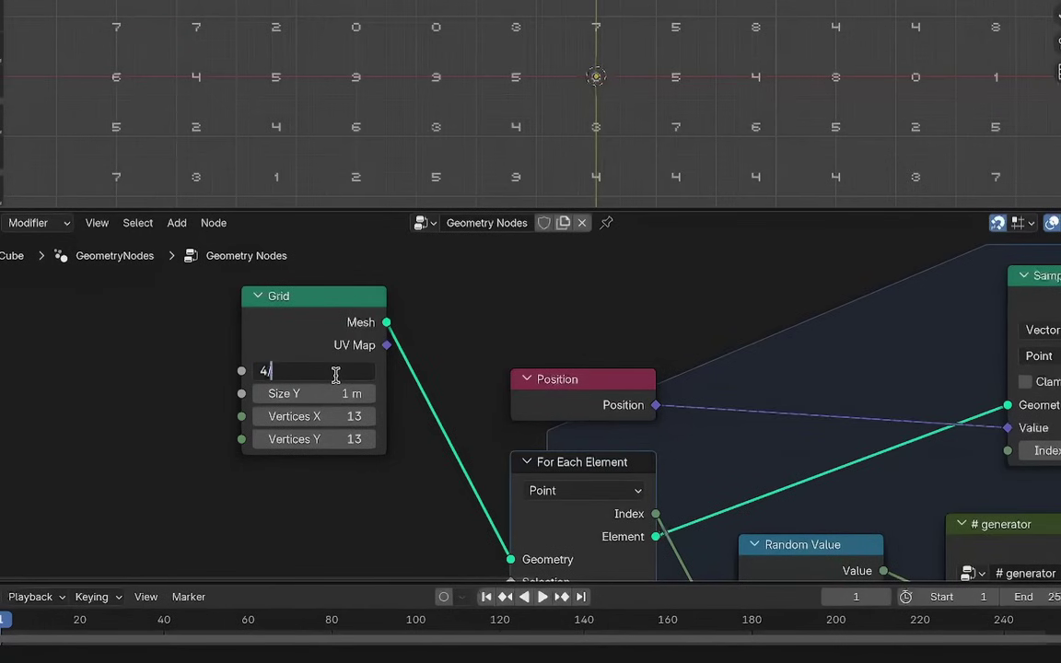
# Step: Set the Grid node's Size X to 4/3 m with 10 vertices in X and 8 in Y, and save the file
pyautogui.write('3')
pyautogui.press('Return')
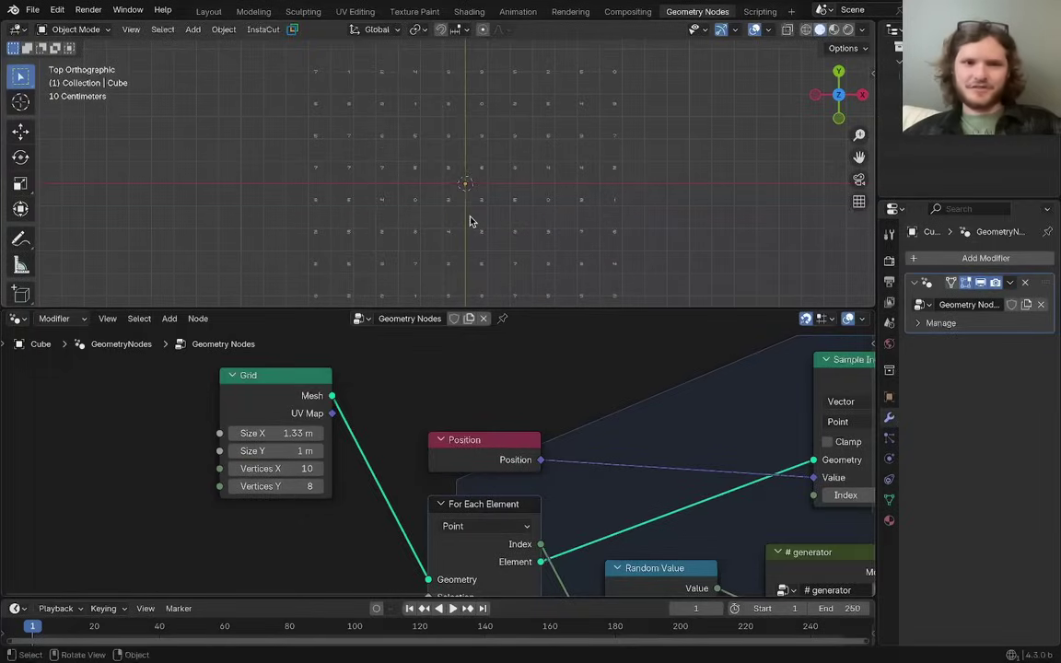
pyautogui.keyDown('shift'); pyautogui.moveTo(482, 197); pyautogui.dragTo(476, 190, button='middle'); pyautogui.keyUp('shift')
pyautogui.hotkey('ctrl', 's')
# Step: Sketch an annotation arrow over the number grid to illustrate a moving influence point, and erase it
pyautogui.scroll(-6, 437, 446)
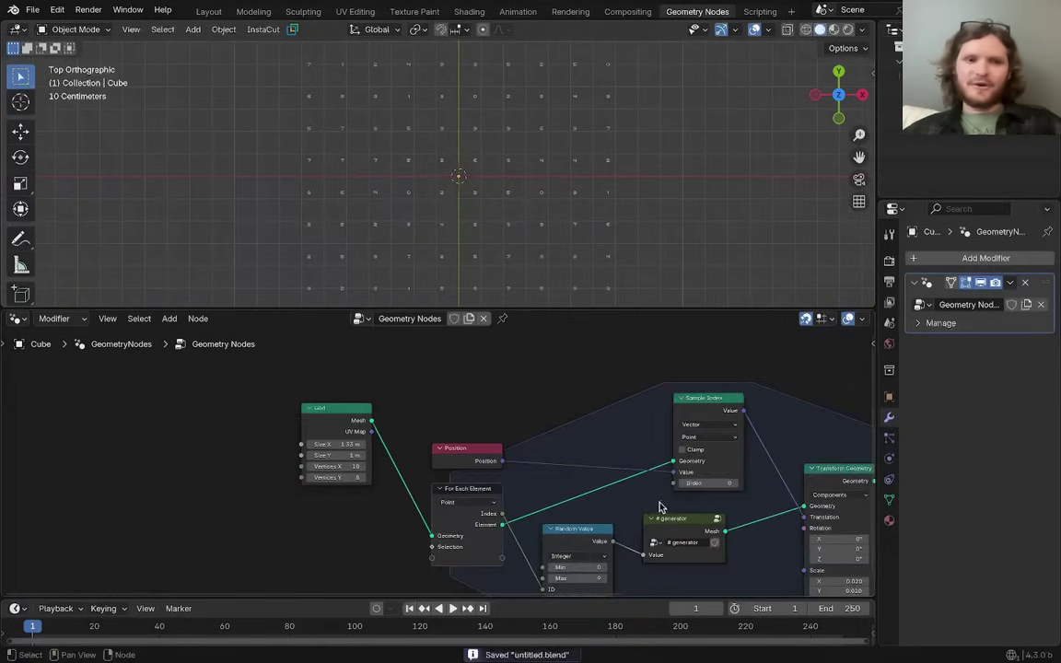
pyautogui.moveTo(663, 504); pyautogui.dragTo(191, 440, button='middle')
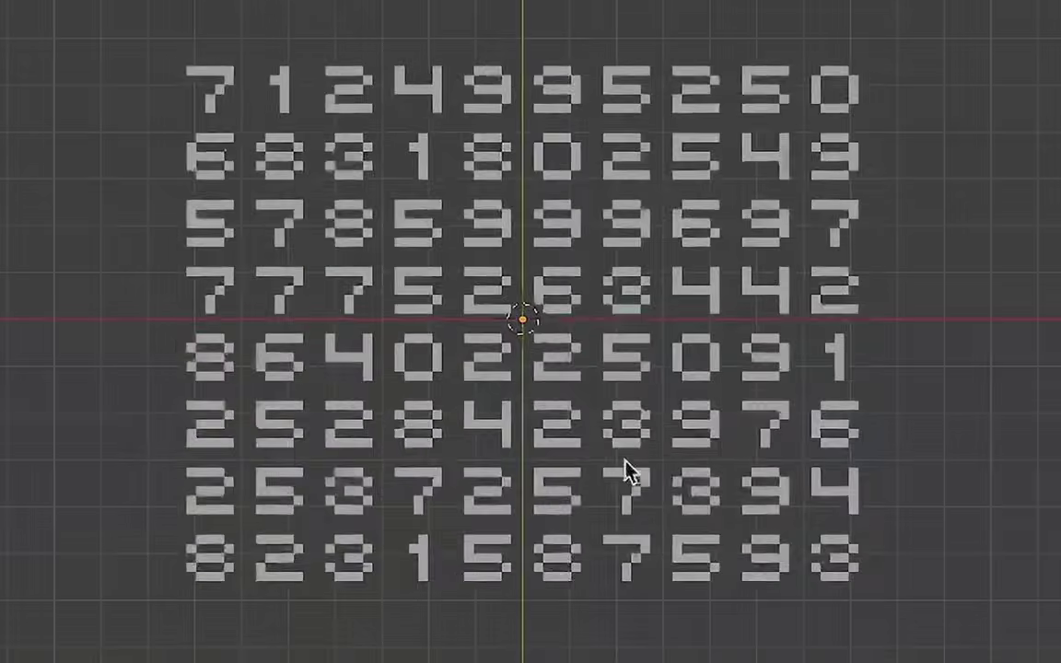
pyautogui.scroll(1, 430, 311)
pyautogui.press('d')
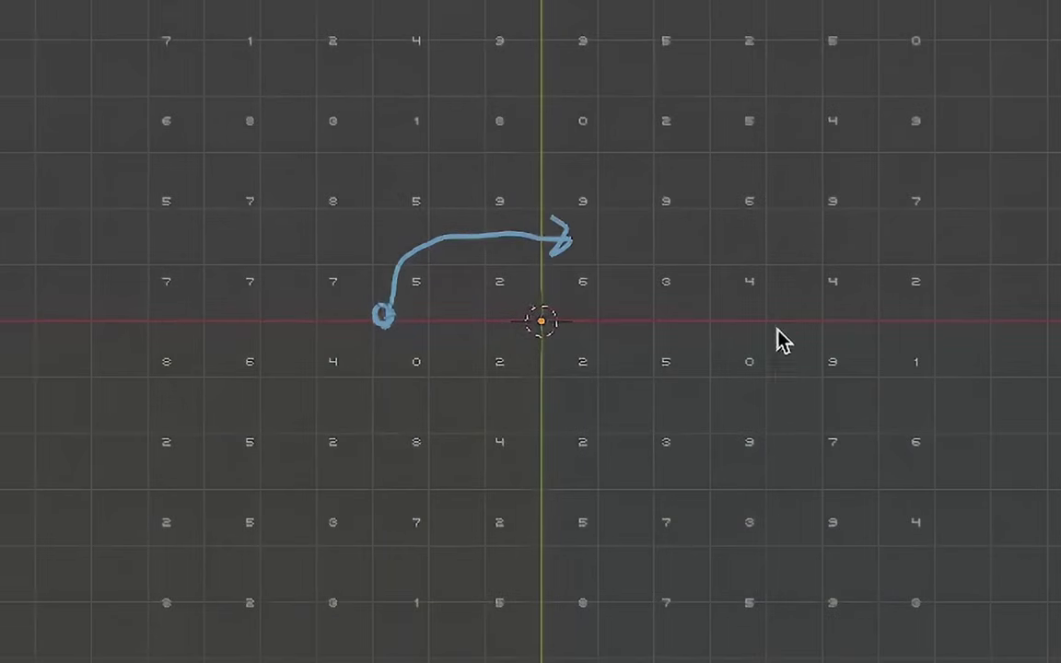
pyautogui.press('d')
pyautogui.moveTo(720, 257); pyautogui.dragTo(80, 256, button='right')
# Step: Add an Empty, scale it down, and move it over the number grid
pyautogui.press('s')
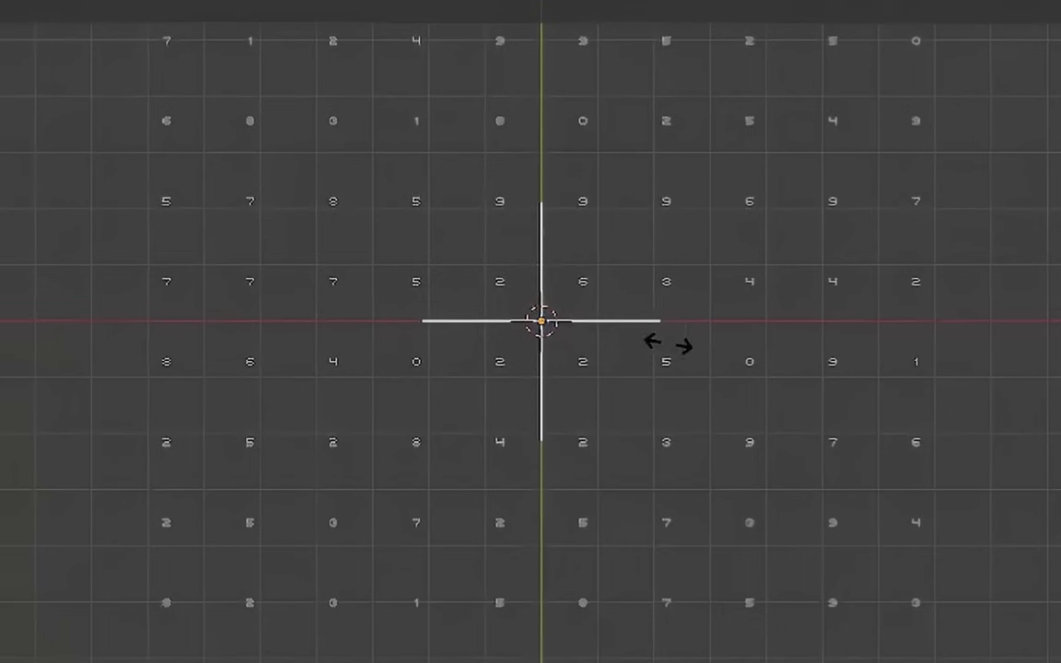
pyautogui.click(604, 331)
pyautogui.press('g')
pyautogui.click(421, 226)
pyautogui.press('g')
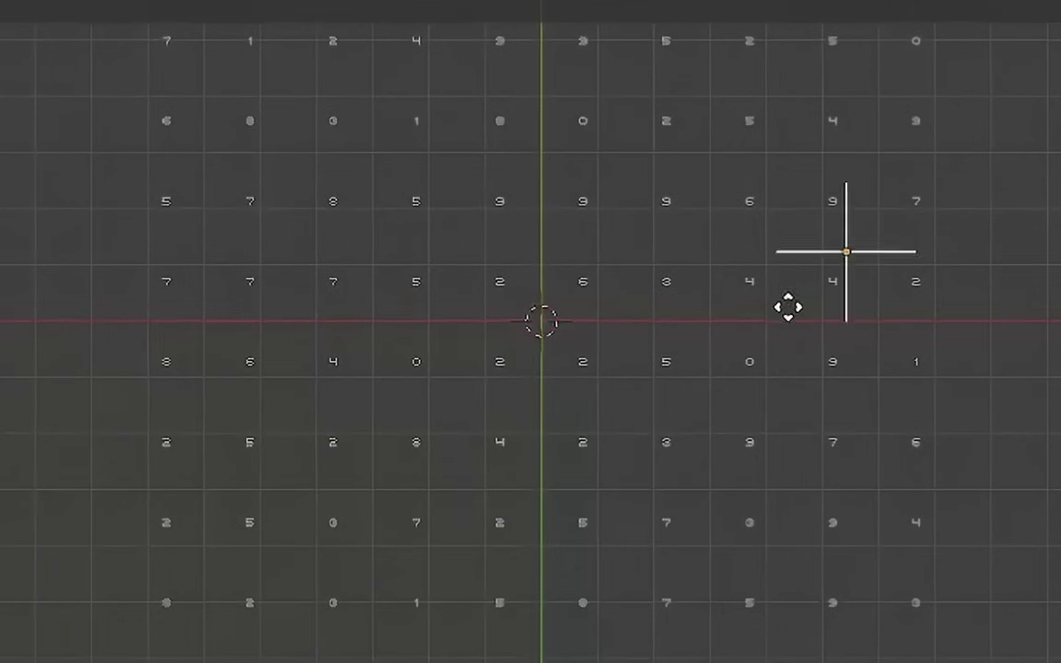
pyautogui.click(356, 271)
# Step: Bring the Empty into the node tree as an Object Info node set to Relative, placed after the For Each Element zone
pyautogui.click(581, 293)
pyautogui.moveTo(898, 90); pyautogui.dragTo(486, 512)
pyautogui.moveTo(519, 522); pyautogui.dragTo(493, 512, button='middle')
pyautogui.moveTo(493, 511); pyautogui.dragTo(536, 474)
pyautogui.moveTo(821, 393); pyautogui.dragTo(638, 324)
pyautogui.press('g')
pyautogui.click(885, 335)
pyautogui.moveTo(663, 469); pyautogui.dragTo(568, 437, button='middle')
pyautogui.scroll(5, 573, 456)
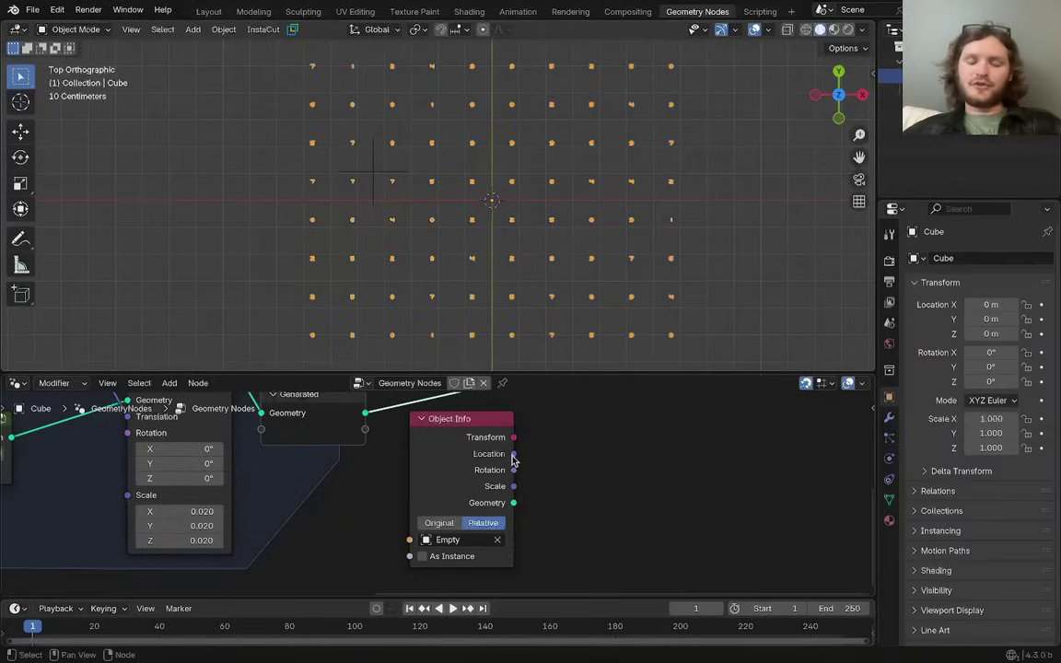
# Step: Add a Vector Math node set to Distance, with its first Vector fed by the Object Info Location
pyautogui.moveTo(513, 456); pyautogui.dragTo(559, 436)
pyautogui.press('Escape')
pyautogui.scroll(3, 385, 166)
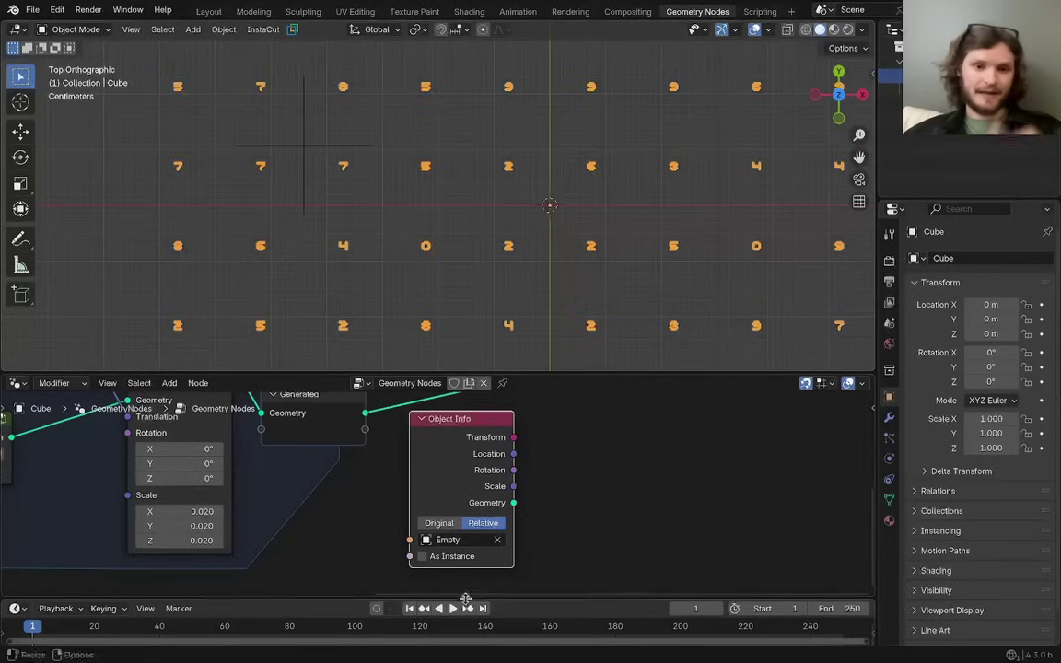
pyautogui.scroll(-3, 464, 497)
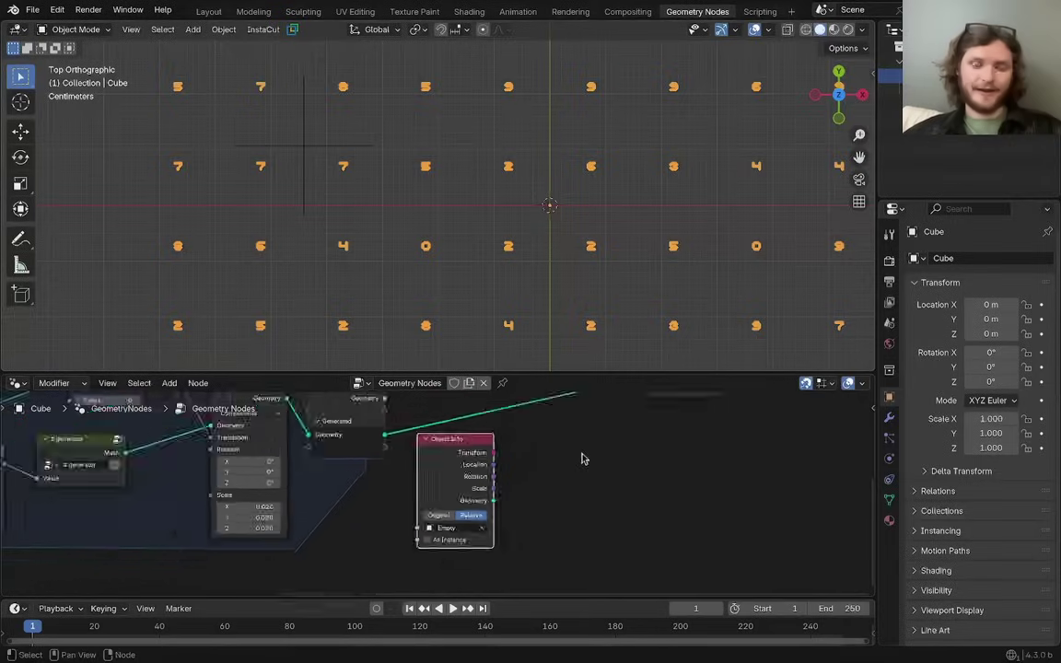
pyautogui.scroll(2, 583, 457)
pyautogui.moveTo(438, 460); pyautogui.dragTo(590, 439)
pyautogui.write('dist')
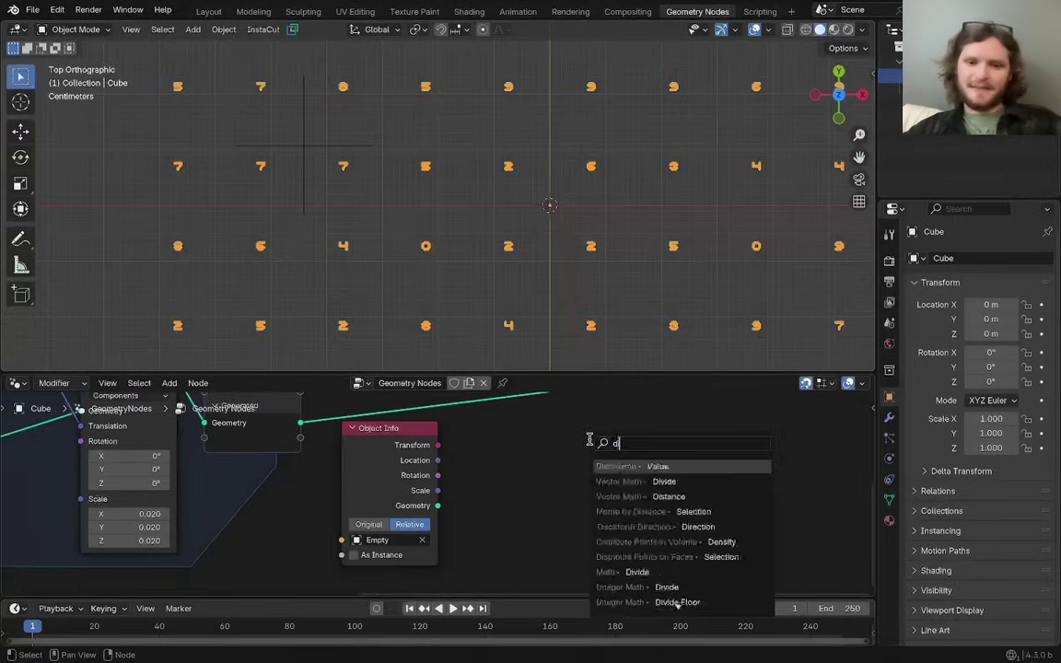
pyautogui.press('Return')
pyautogui.click(656, 423)
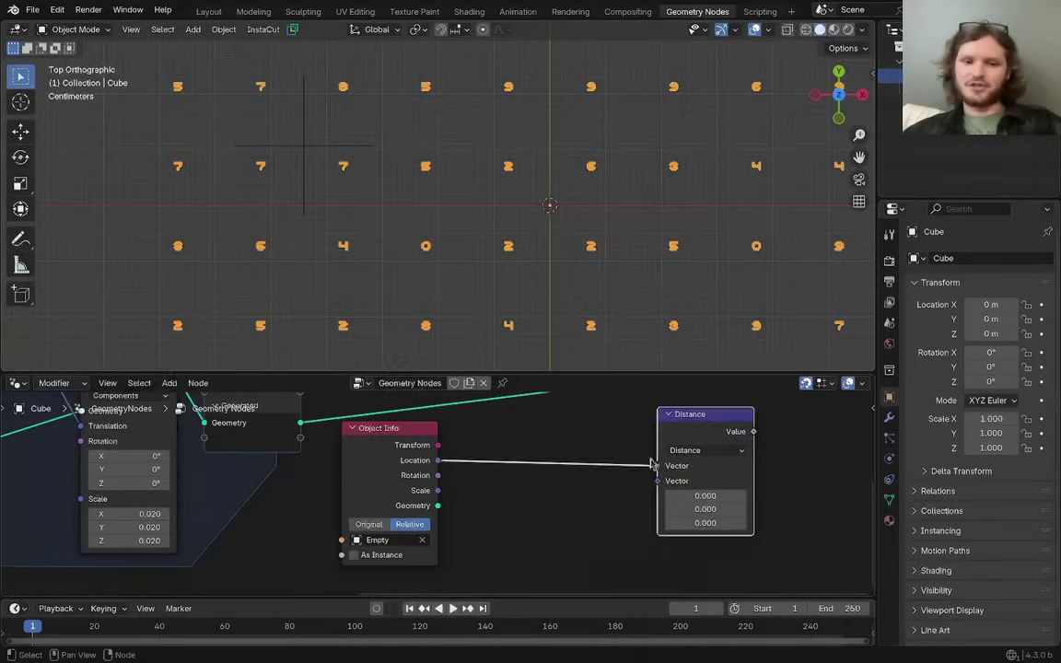
# Step: Add a Position node connected to the second Vector of the Distance node
pyautogui.moveTo(657, 480); pyautogui.dragTo(565, 496)
pyautogui.write('pos')
pyautogui.press('Return')
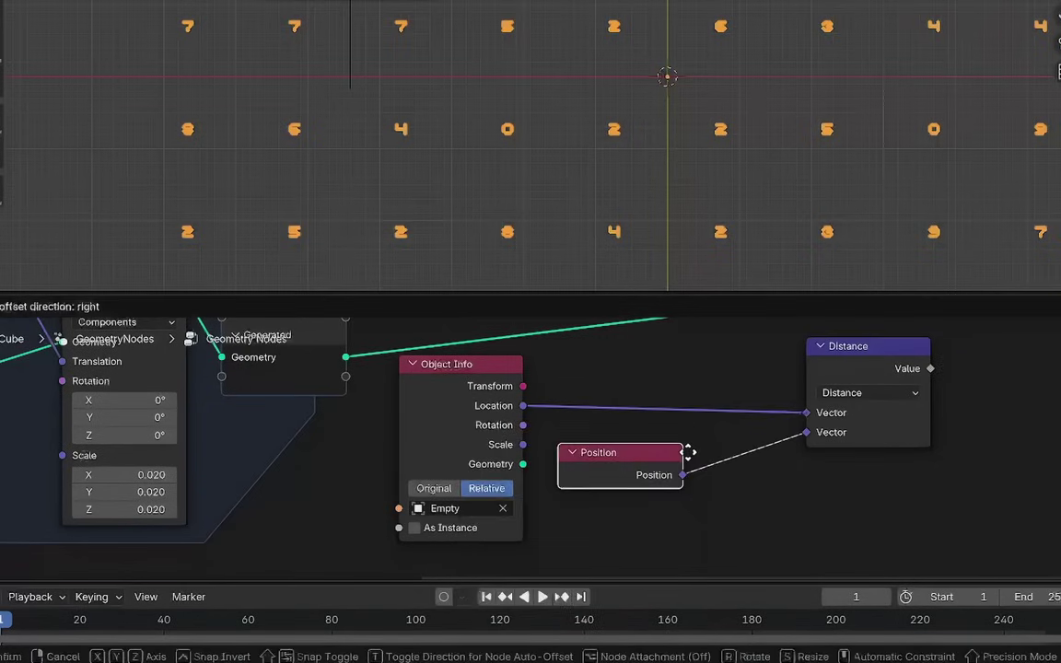
pyautogui.click(689, 452)
# Step: Move the Group Output farther away and insert a Scale Instances node between it and the zone's generated geometry
pyautogui.moveTo(792, 405); pyautogui.dragTo(440, 497, button='middle')
pyautogui.moveTo(440, 466); pyautogui.dragTo(646, 466)
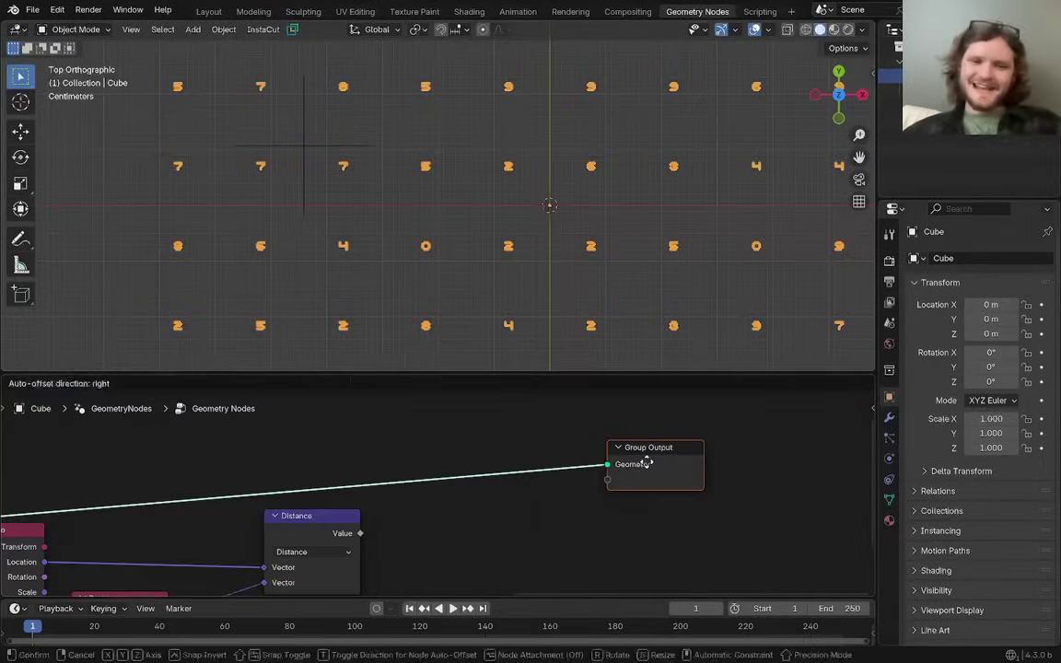
pyautogui.scroll(-5, 436, 479)
pyautogui.moveTo(152, 471); pyautogui.dragTo(555, 381, button='middle')
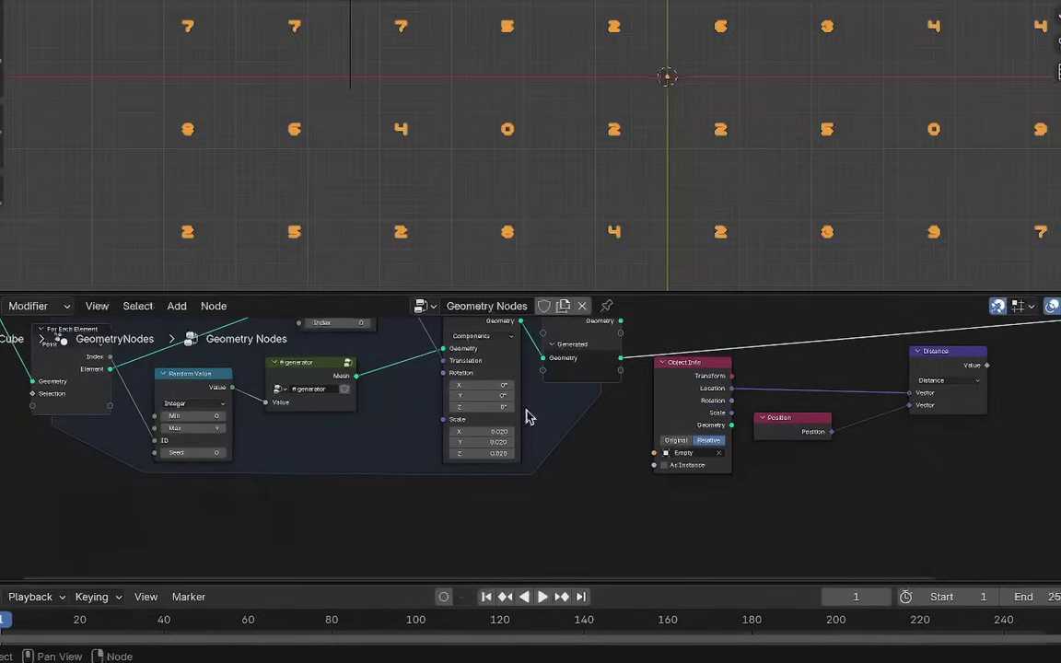
pyautogui.moveTo(497, 428); pyautogui.dragTo(490, 457, button='middle')
pyautogui.scroll(3, 632, 398)
pyautogui.moveTo(1057, 378); pyautogui.dragTo(618, 392, button='middle')
pyautogui.hscroll(1, 561, 373)
pyautogui.hotkey('shift', 'a')
pyautogui.write('scale')
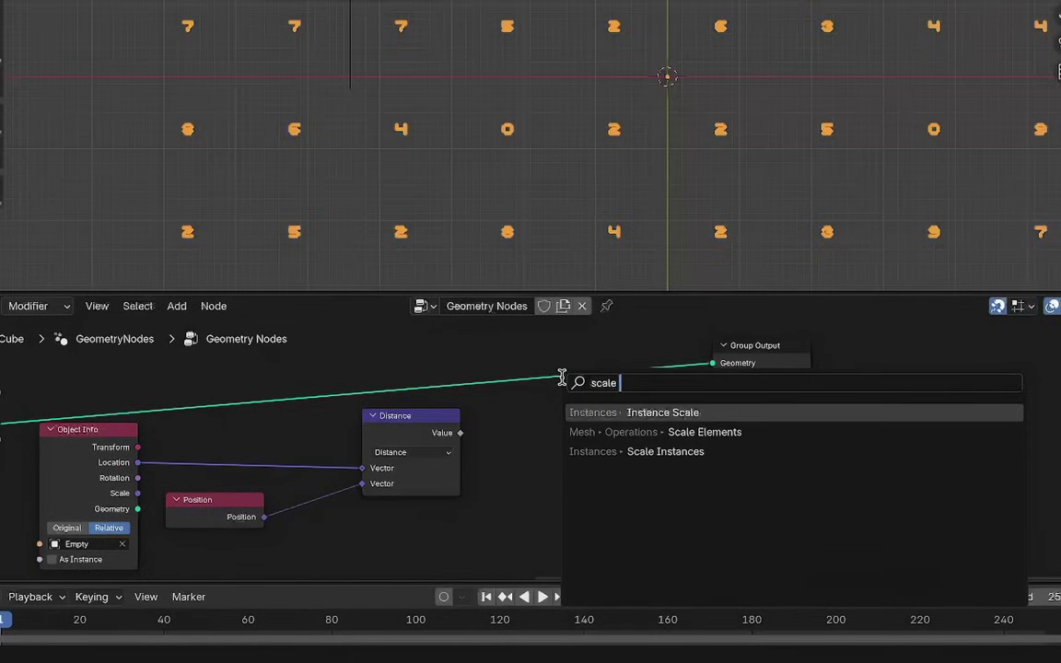
pyautogui.press('Down')
pyautogui.press('Down')
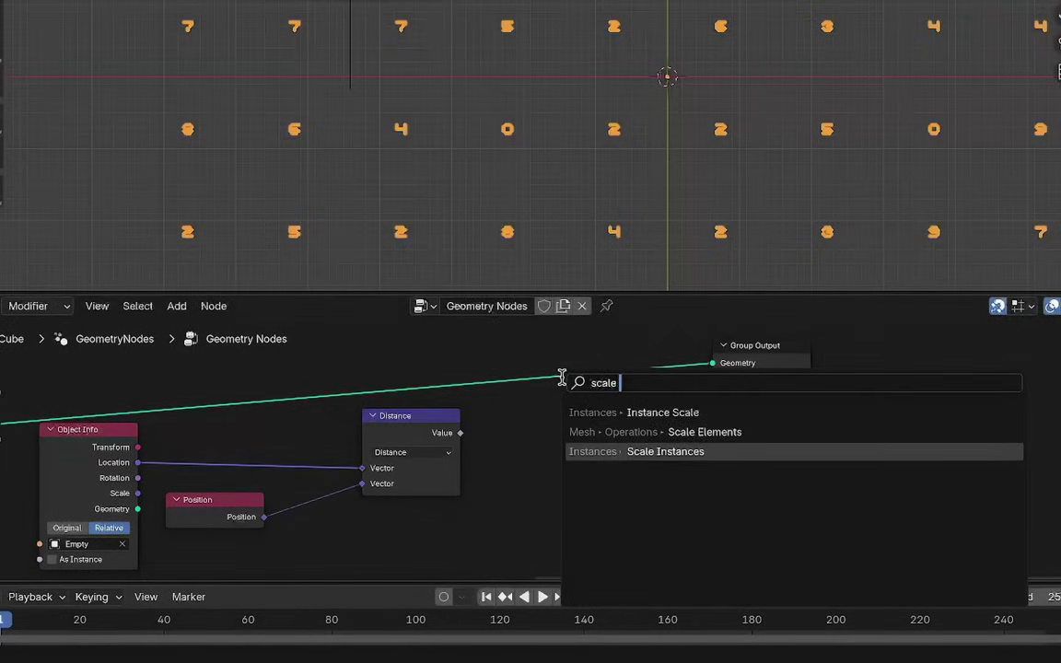
pyautogui.press('Return')
pyautogui.click(617, 391)
# Step: Connect the Distance Value to the Scale Instances Scale and test the scaling by moving the Empty over the number grid
pyautogui.scroll(1, 608, 409)
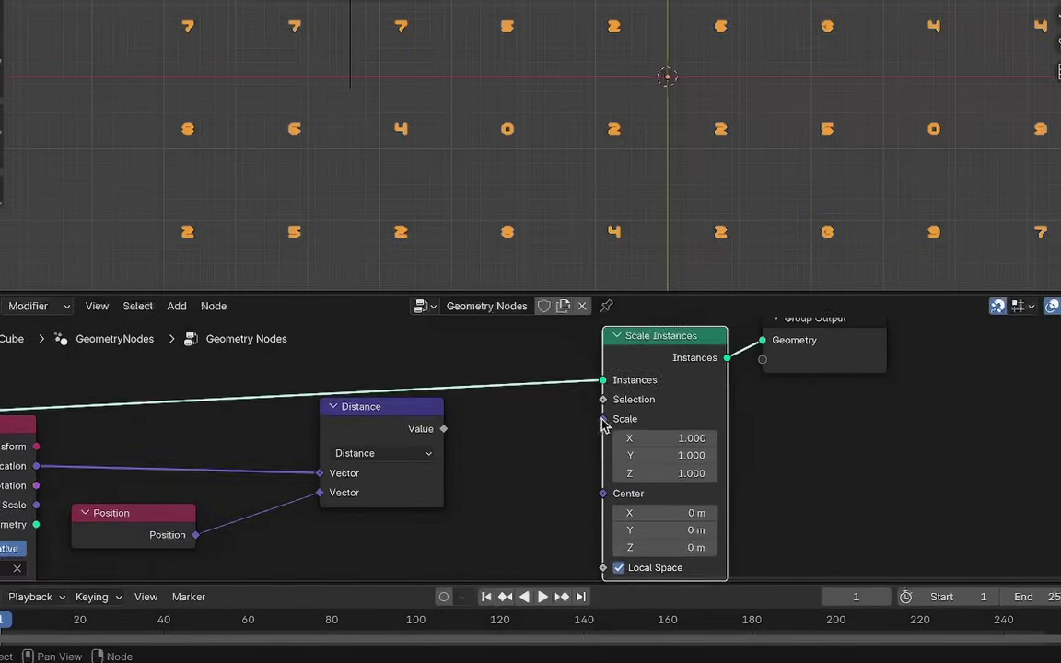
pyautogui.moveTo(445, 429); pyautogui.dragTo(464, 383)
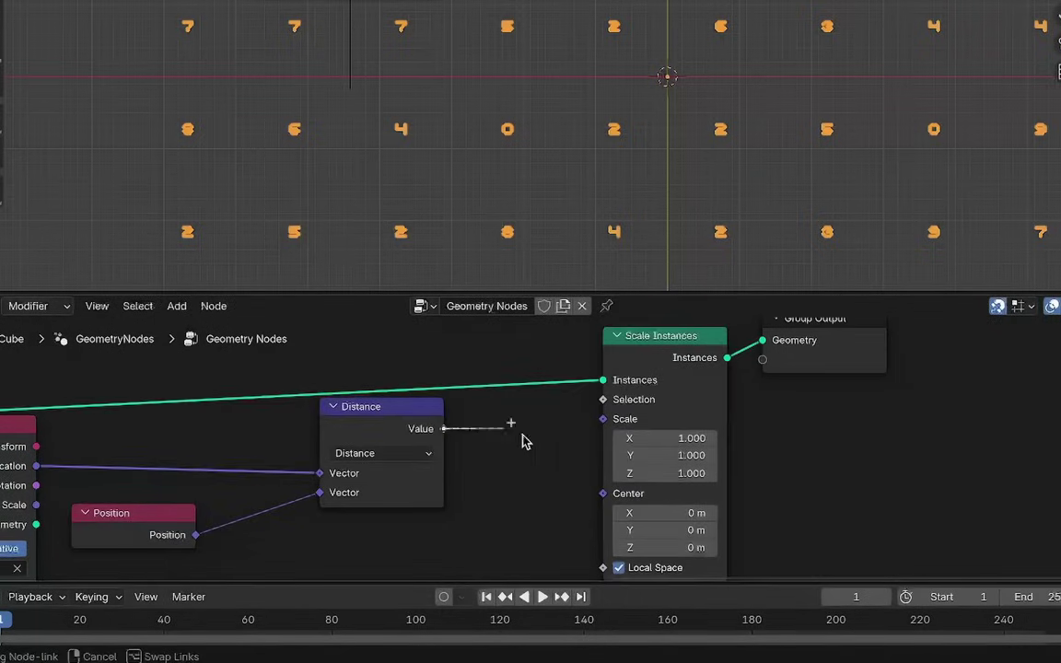
pyautogui.moveTo(596, 422); pyautogui.dragTo(602, 418)
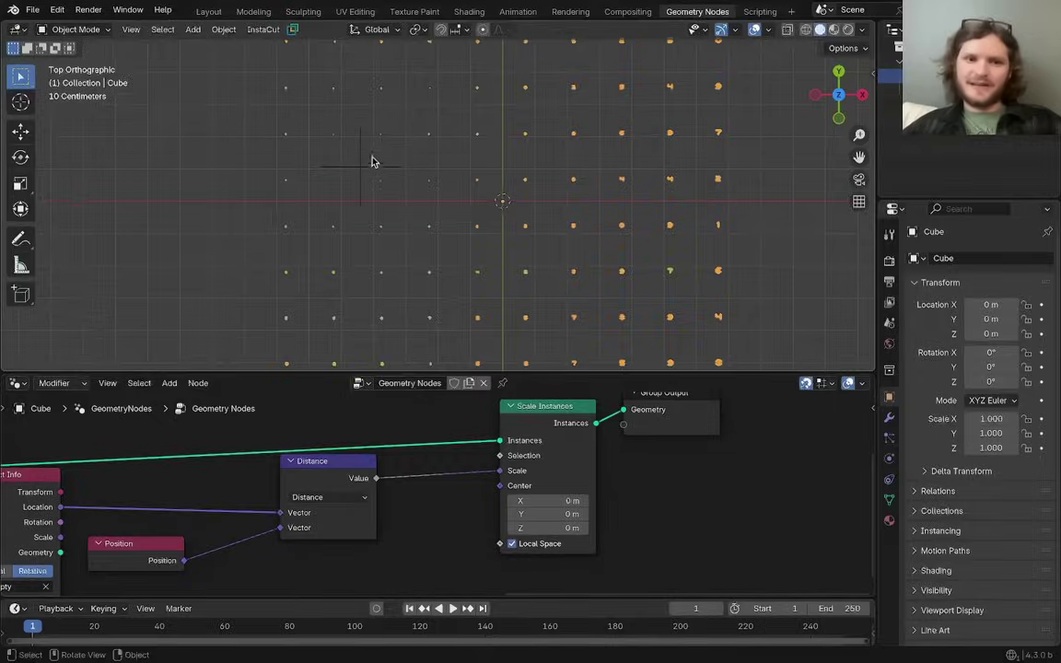
pyautogui.click(365, 167)
pyautogui.press('g')
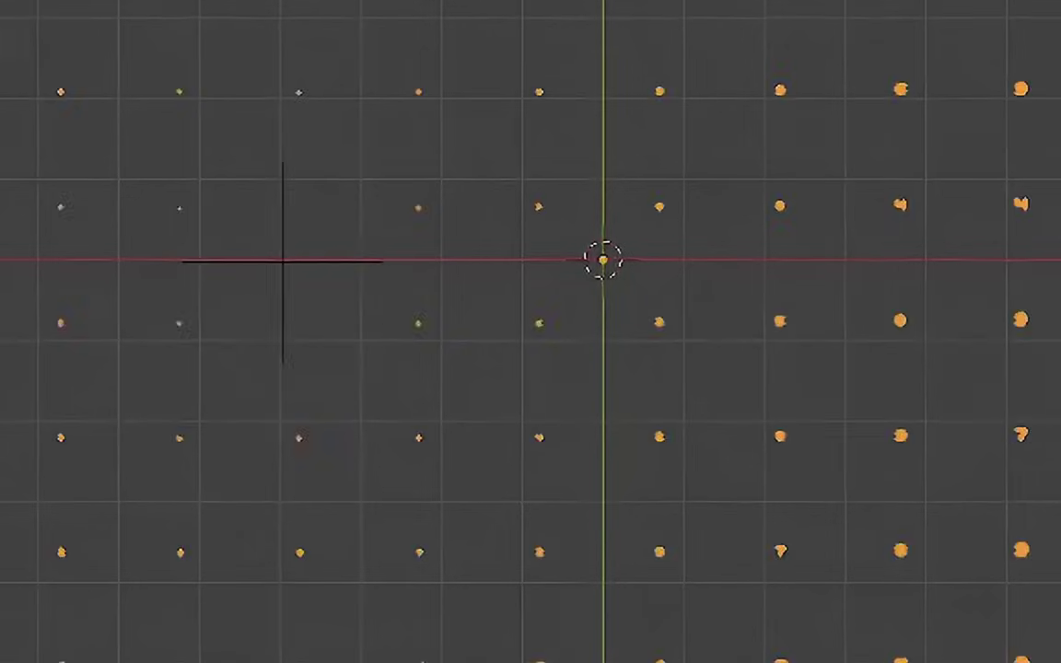
# Step: Insert a Map Range node between the Distance Value and the Scale Instances Scale, and set its To Min to 1
pyautogui.moveTo(559, 435); pyautogui.dragTo(543, 376, button='middle')
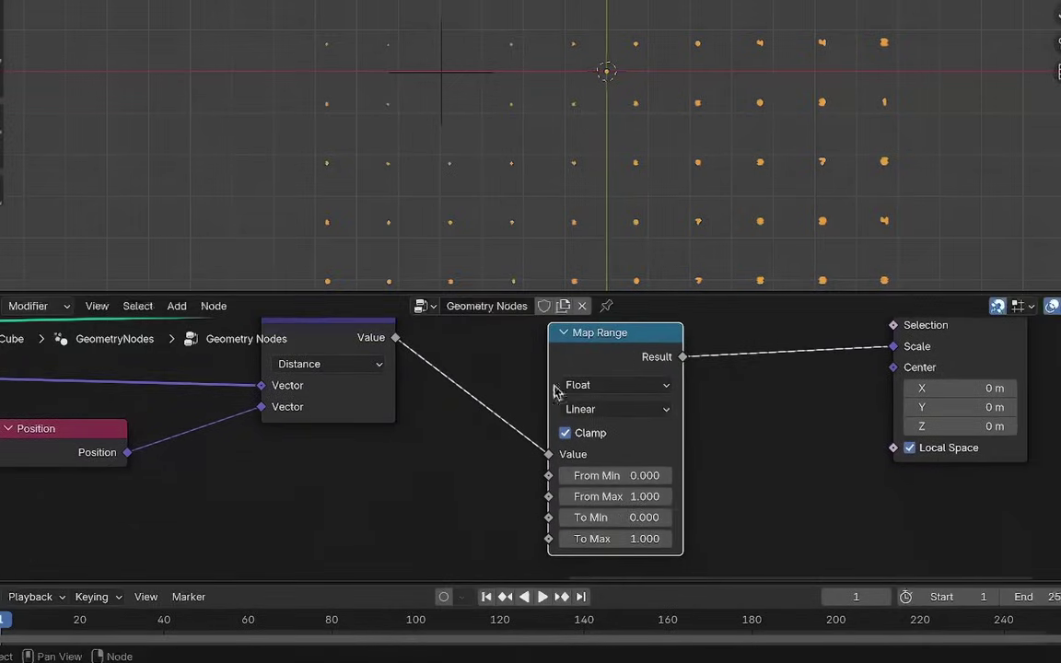
pyautogui.click(640, 516)
pyautogui.write('1')
pyautogui.press('Tab')
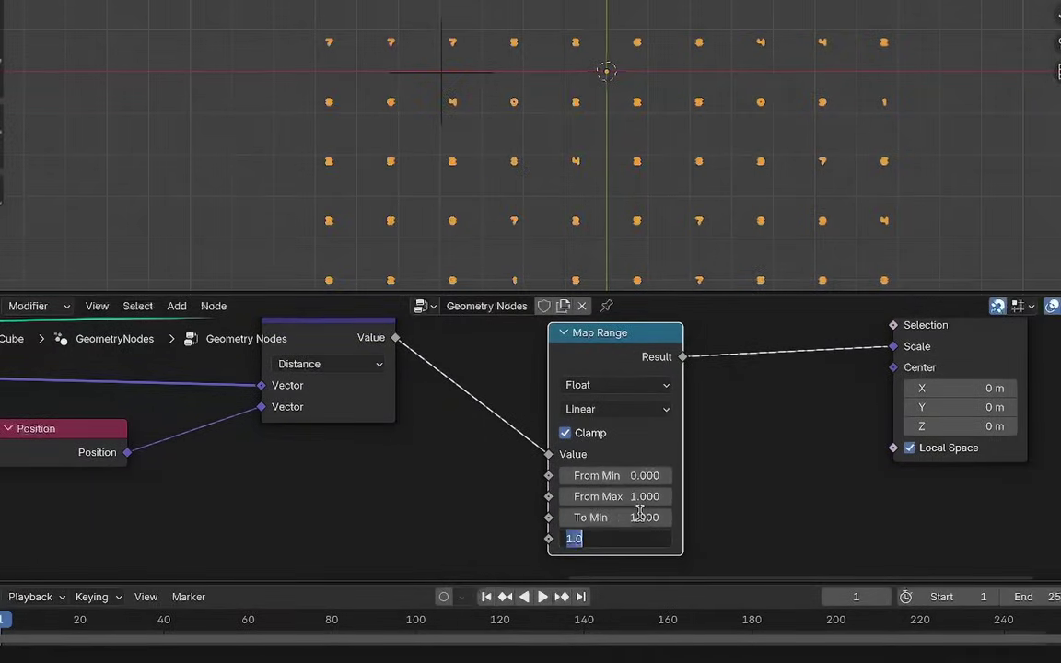
pyautogui.press('Return')
# Step: Move the Empty across the number grid to test how the numbers scale around it
pyautogui.click(426, 83)
pyautogui.press('g')
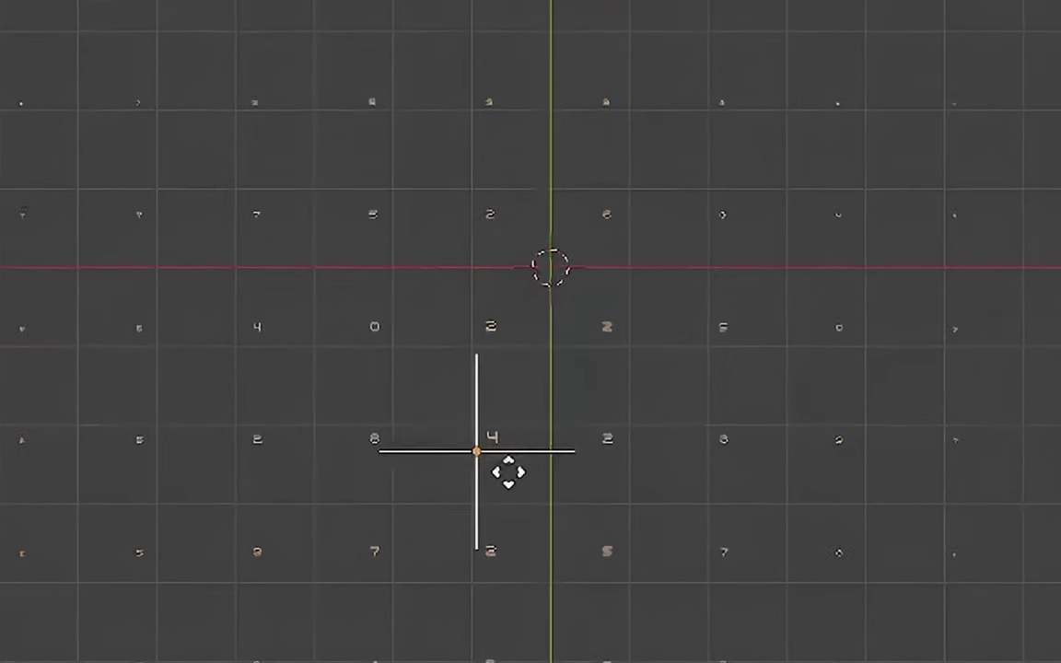
pyautogui.moveTo(798, 260); pyautogui.dragTo(497, 216)
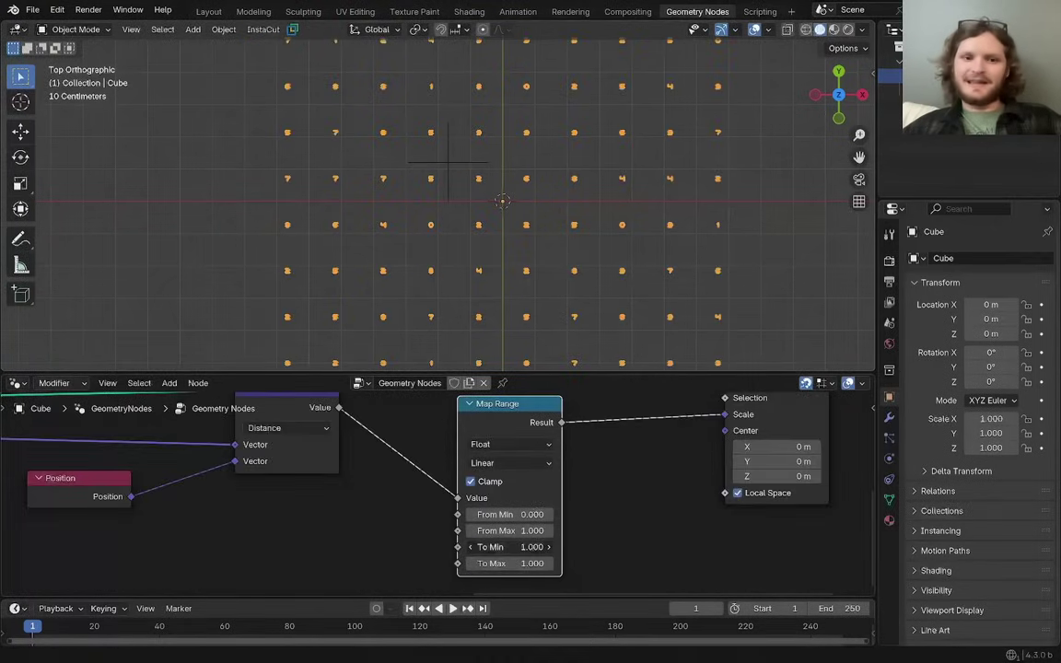
# Step: Raise the Map Range To Min to 4.5 and move the Empty over the grid to test the scaling
pyautogui.moveTo(510, 547); pyautogui.dragTo(614, 547)
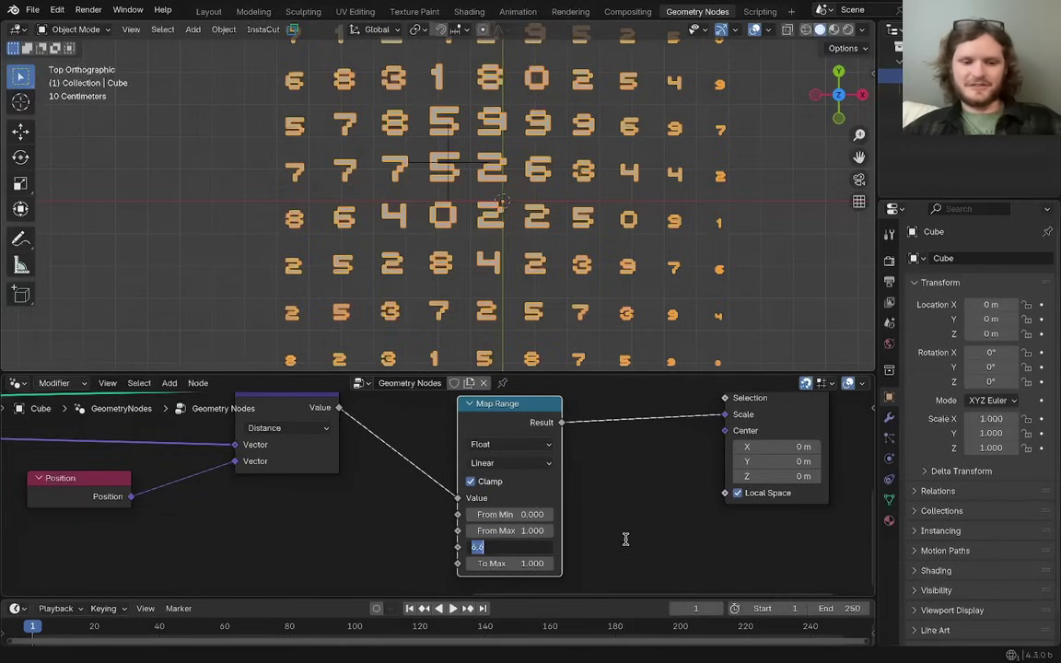
pyautogui.press('Return')
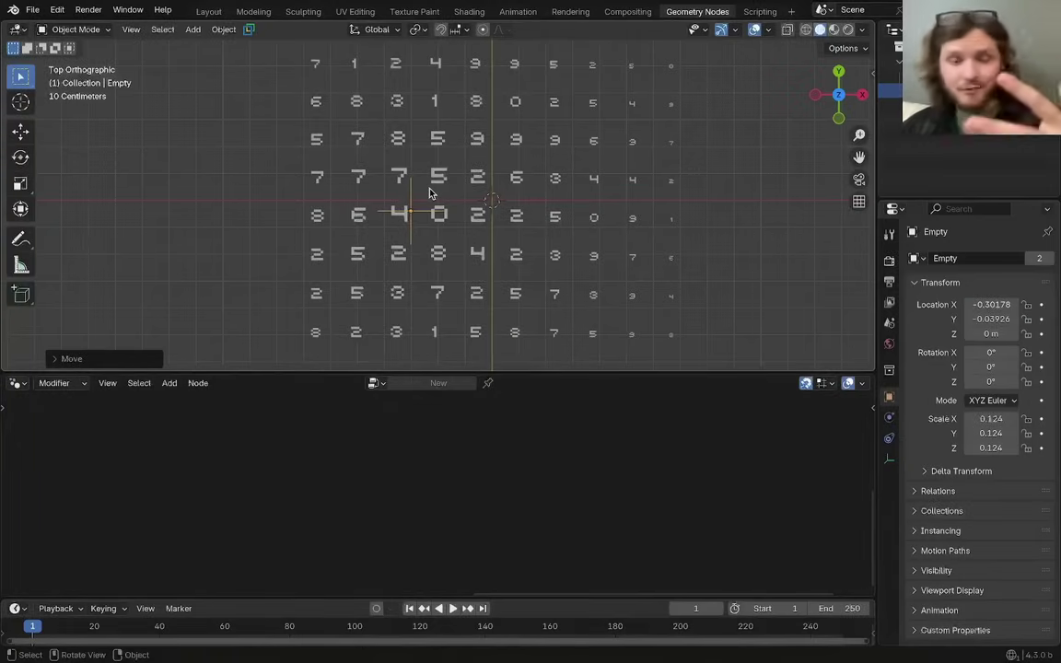
pyautogui.press('g')
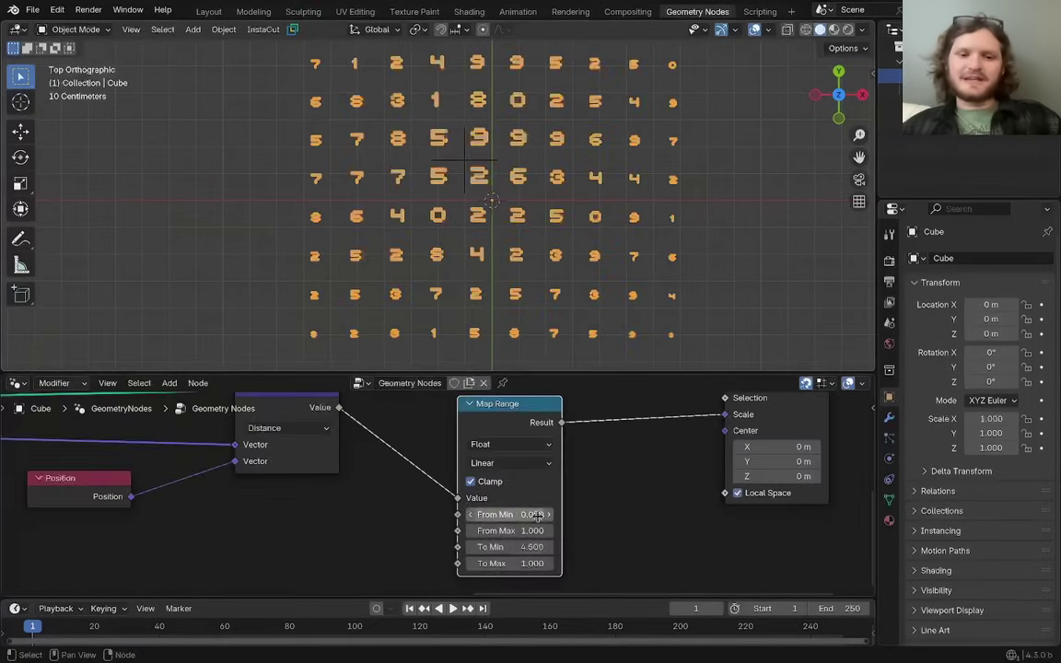
# Step: Set the Map Range From Max to 0.3
pyautogui.scroll(2, 500, 232)
pyautogui.keyDown('shift'); pyautogui.moveTo(538, 200); pyautogui.dragTo(434, 239, button='middle'); pyautogui.keyUp('shift')
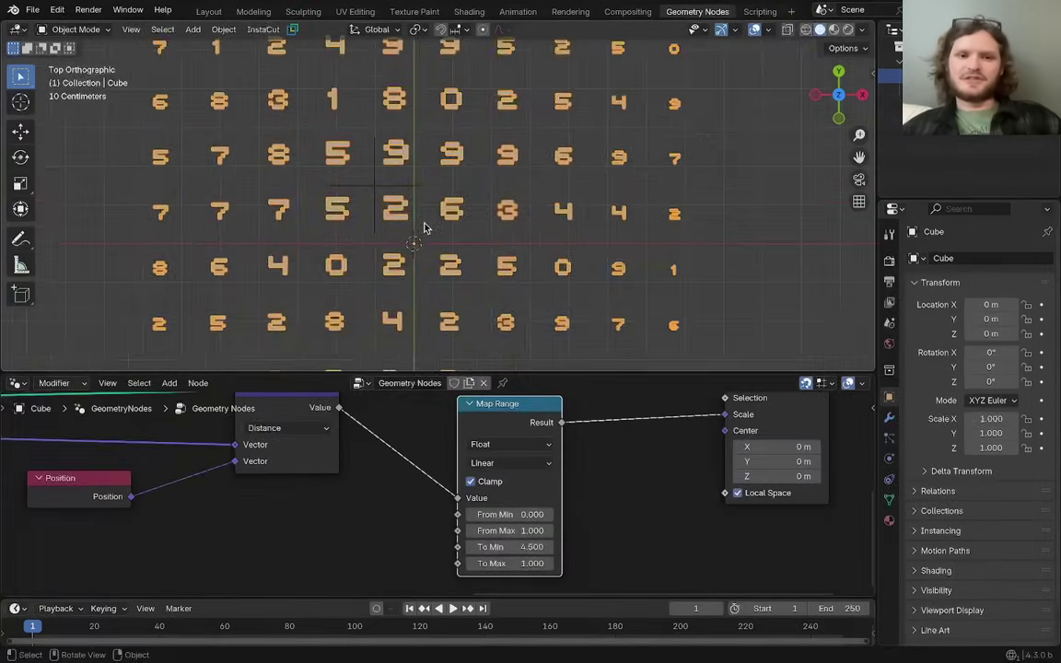
pyautogui.press('d')
pyautogui.moveTo(424, 223); pyautogui.dragTo(590, 221)
pyautogui.moveTo(884, 340); pyautogui.dragTo(852, 353)
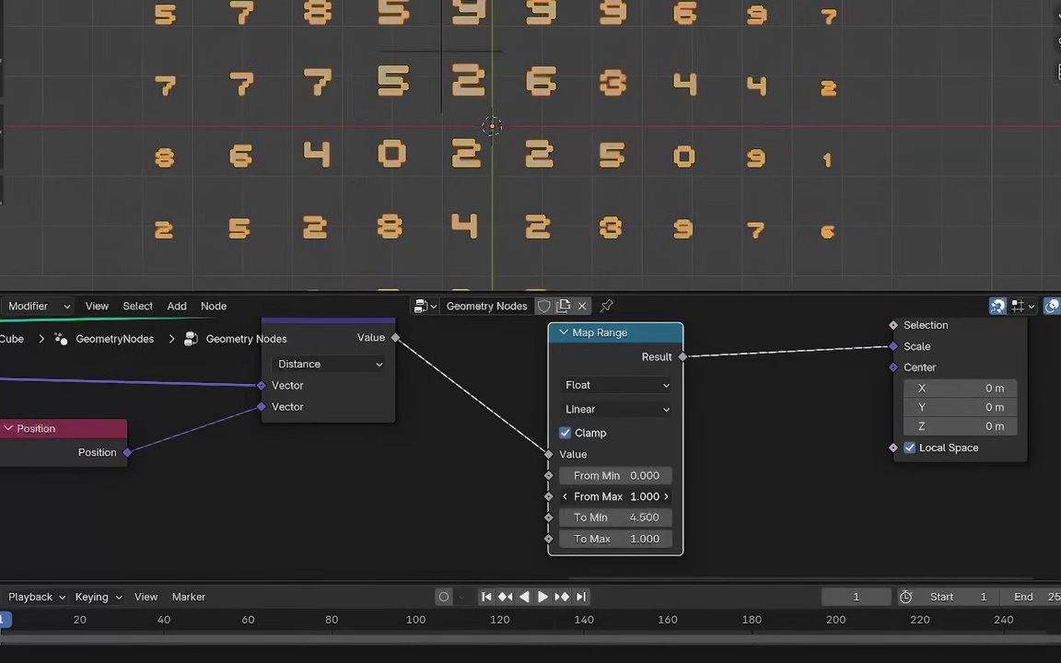
pyautogui.moveTo(638, 496)
pyautogui.mouseDown()
pyautogui.moveTo(585, 496)
pyautogui.moveTo(638, 496)
pyautogui.mouseUp()
pyautogui.write('.3')
pyautogui.press('Return')
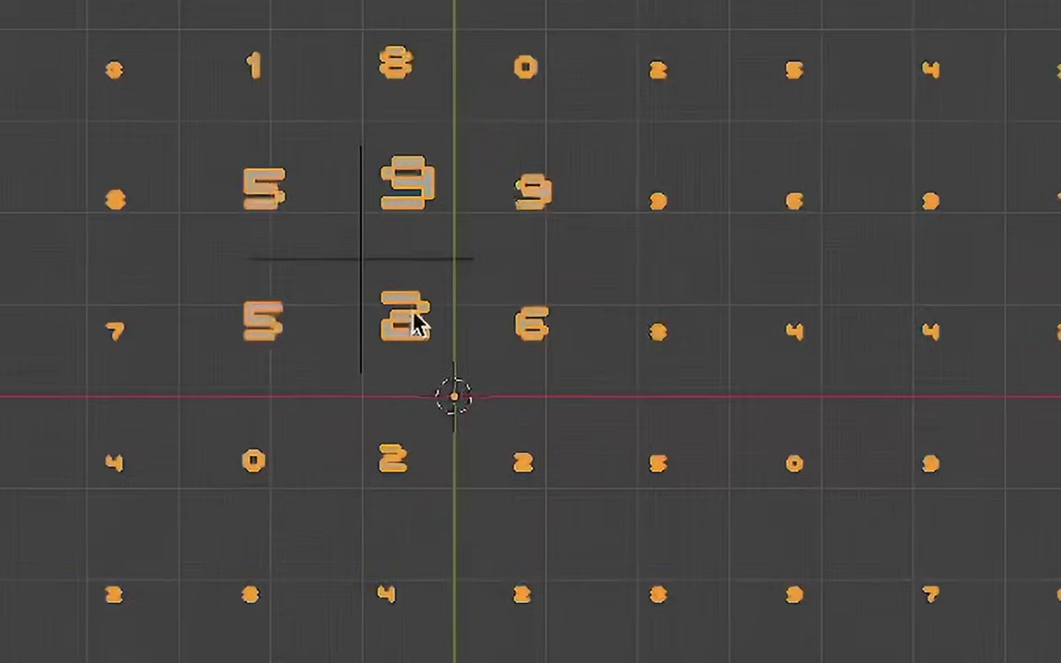
# Step: Move the Empty across the number grid to check the narrower scaling radius
pyautogui.click(471, 57)
pyautogui.scroll(-1, 472, 76)
pyautogui.press('g')
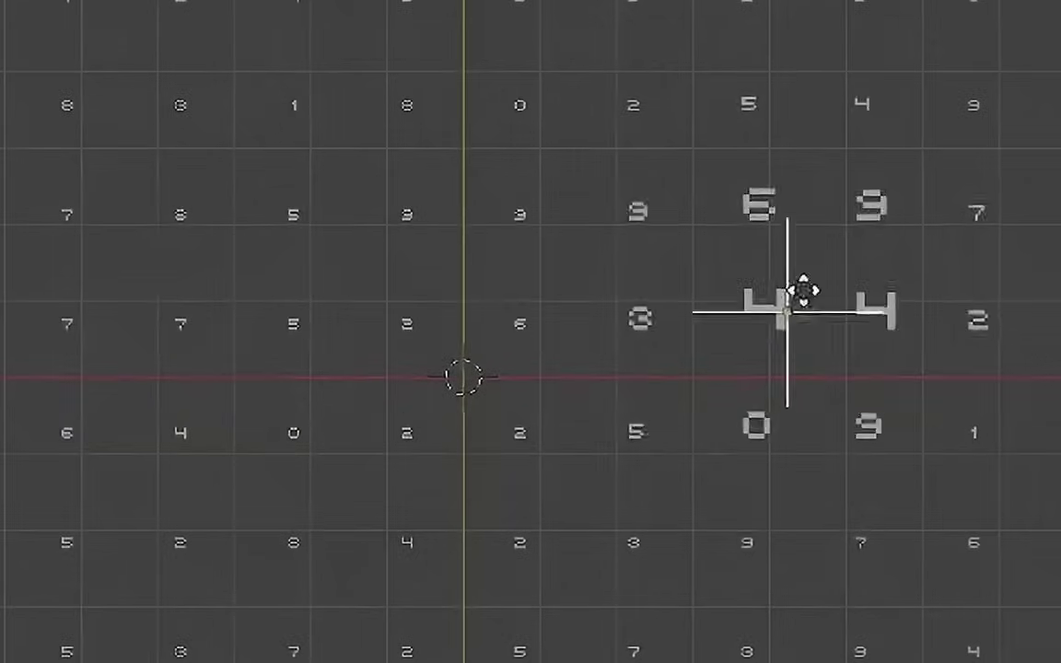
pyautogui.moveTo(757, 265); pyautogui.dragTo(449, 315)
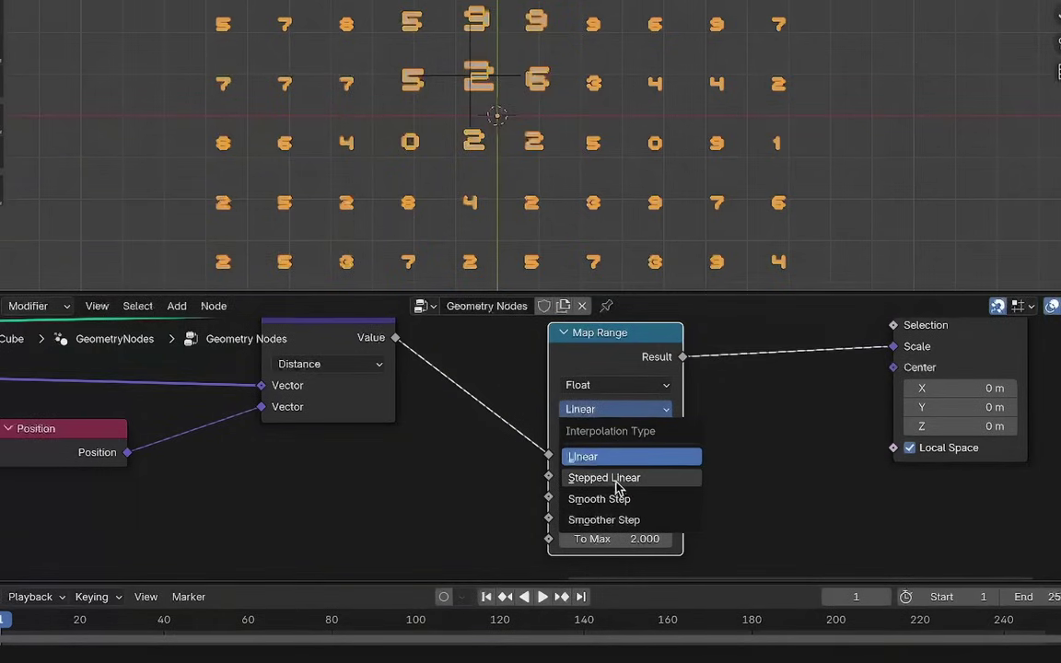
# Step: Set the Map Range interpolation to Stepped Linear and test it by moving the Empty across the numbers
pyautogui.click(618, 483)
pyautogui.click(450, 77)
pyautogui.press('g')
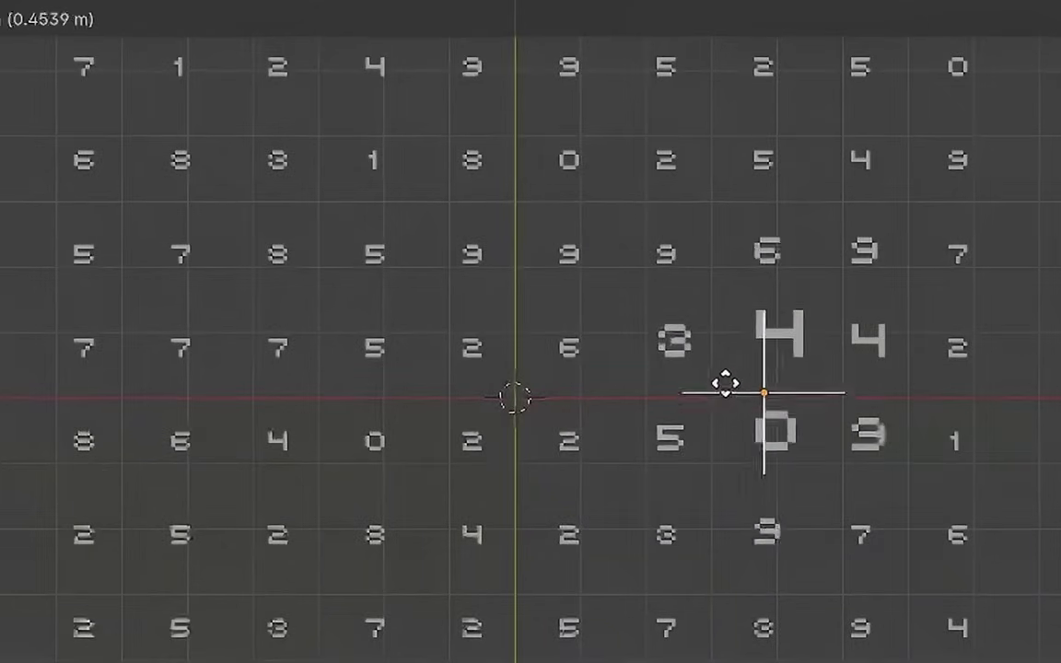
pyautogui.click(438, 365)
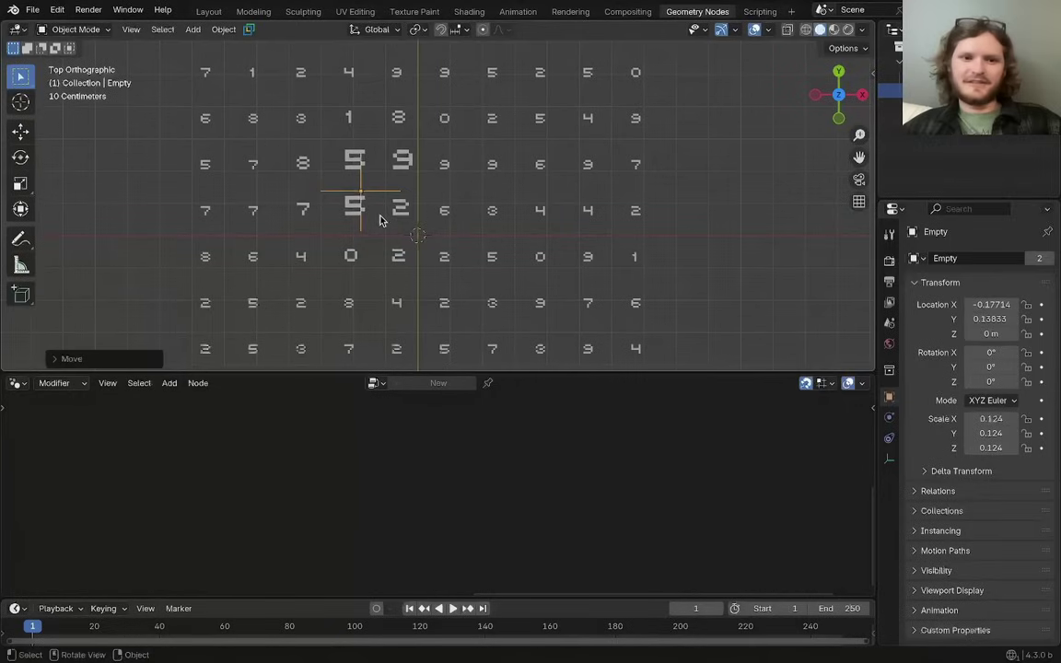
# Step: Switch the Map Range interpolation to Smooth Step and test it by moving the Empty across the numbers
pyautogui.click(428, 267)
pyautogui.click(507, 462)
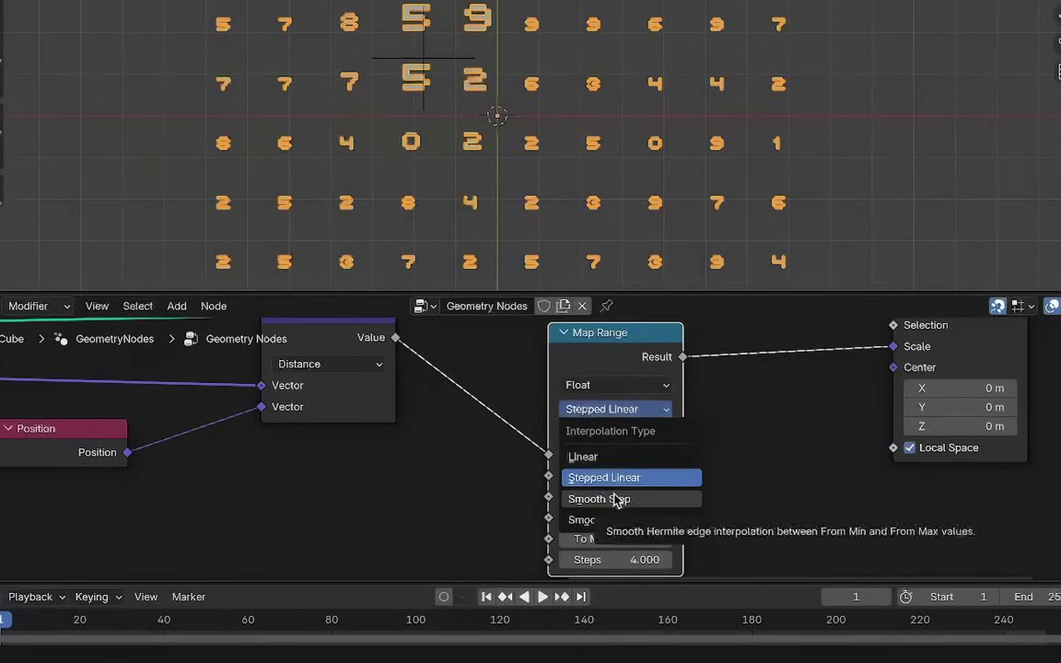
pyautogui.click(599, 499)
pyautogui.click(422, 92)
pyautogui.press('g')
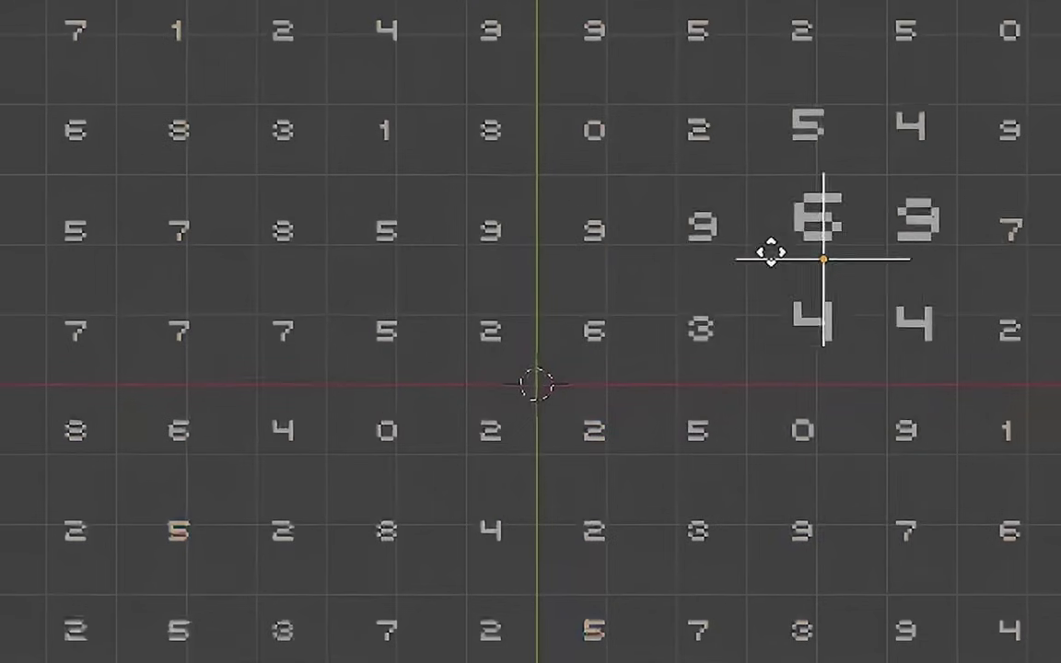
pyautogui.click(407, 321)
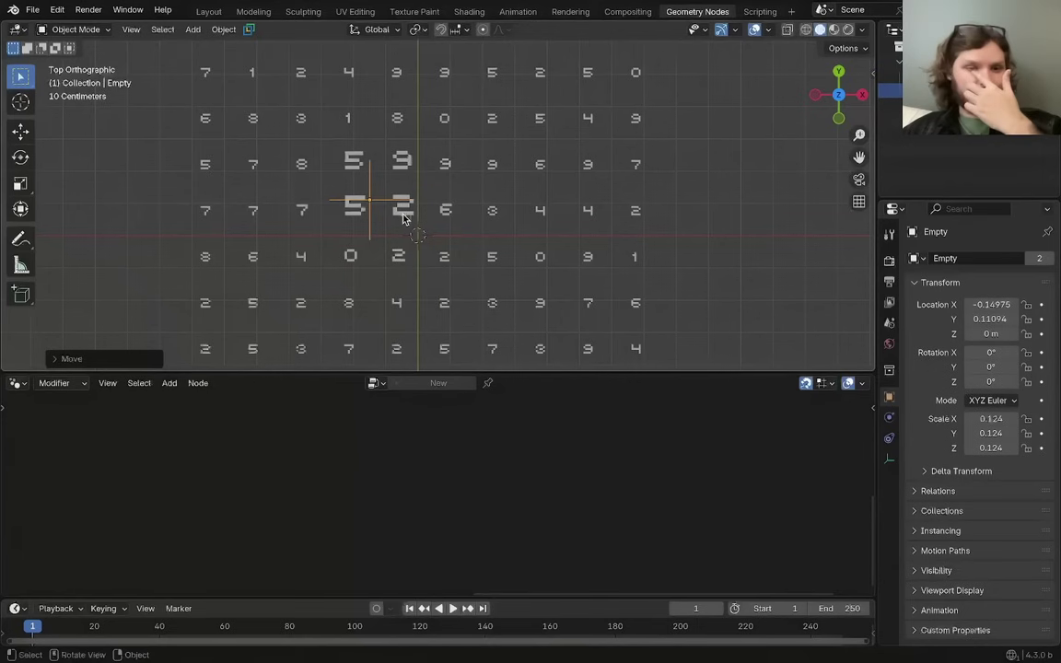
# Step: Return the Map Range interpolation to Stepped Linear with 6 steps and test it by moving the Empty
pyautogui.click(402, 218)
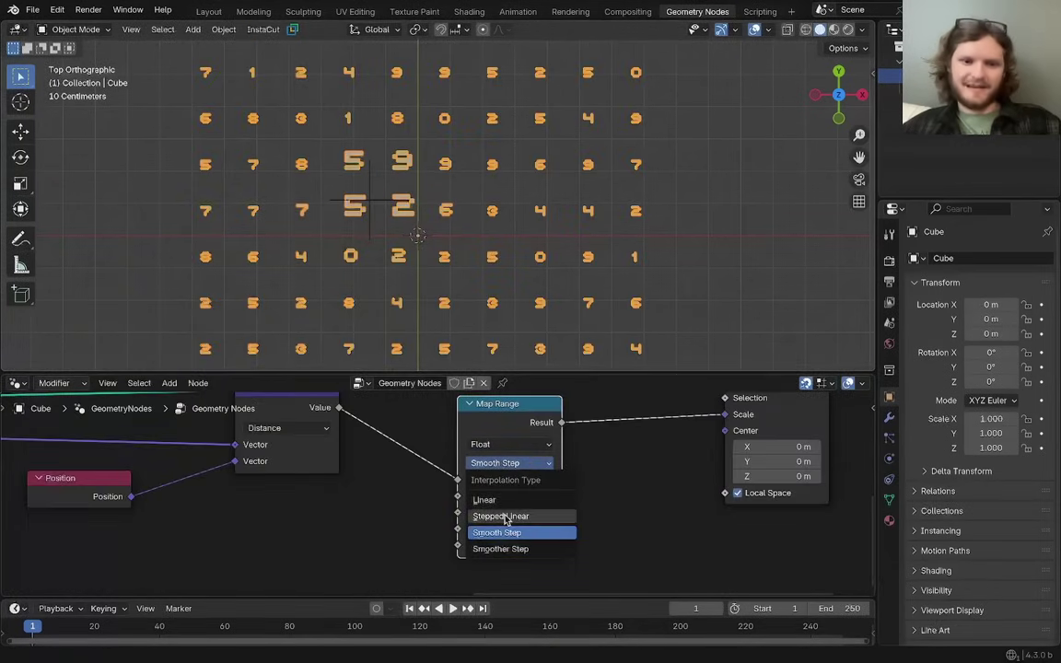
pyautogui.click(504, 520)
pyautogui.scroll(2, 551, 575)
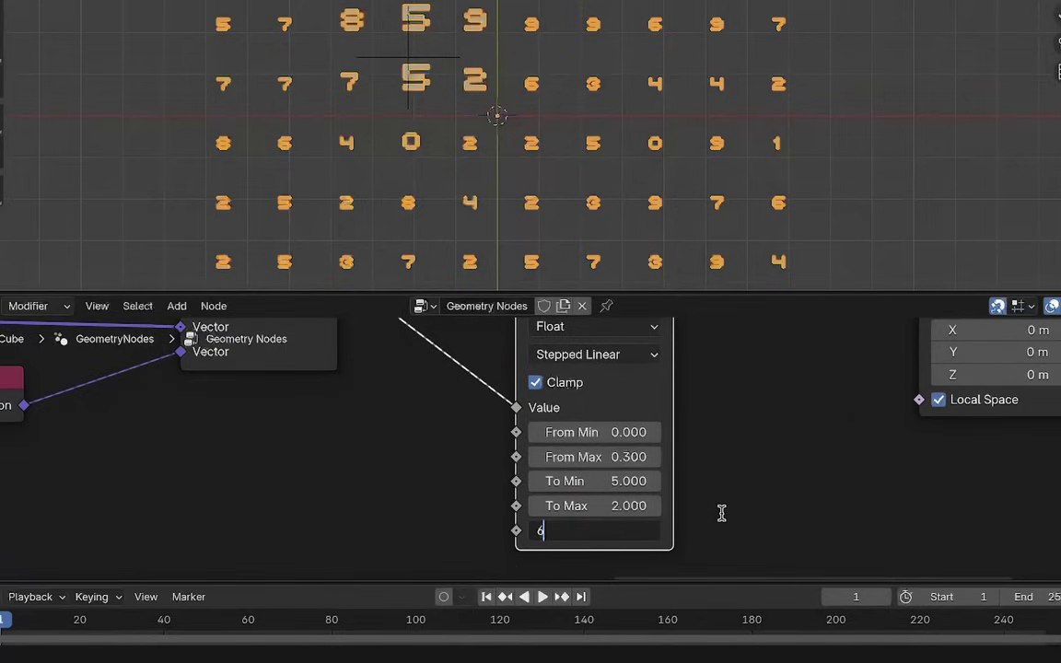
pyautogui.press('Return')
pyautogui.click(381, 64)
pyautogui.press('g')
pyautogui.click(412, 94)
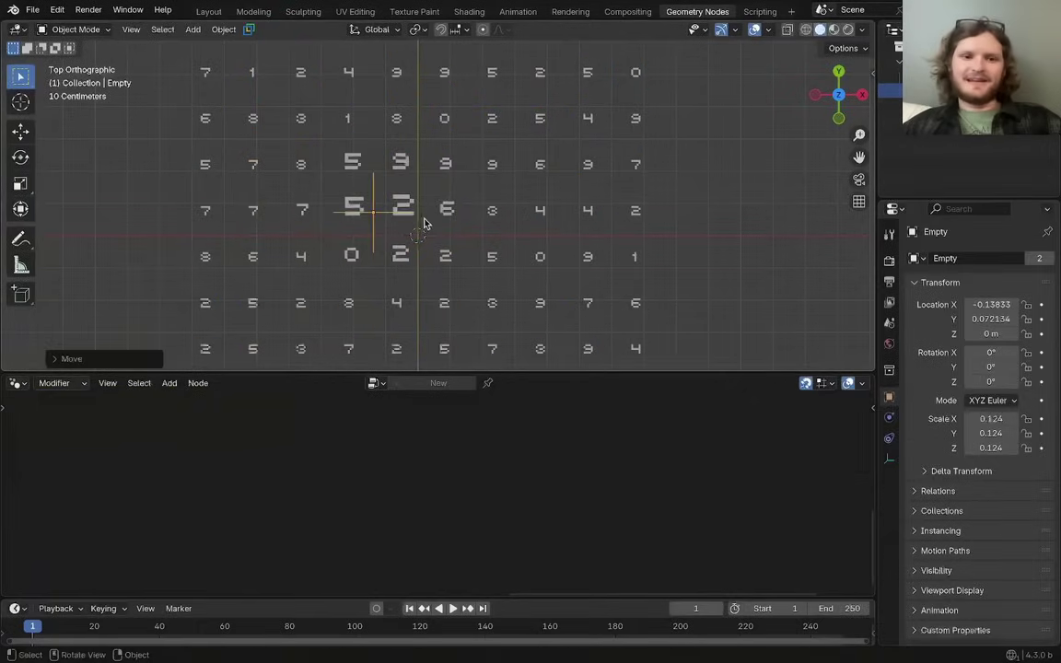
# Step: Add a Random Value node connected to the From Max of the number grid's Map Range
pyautogui.click(412, 210)
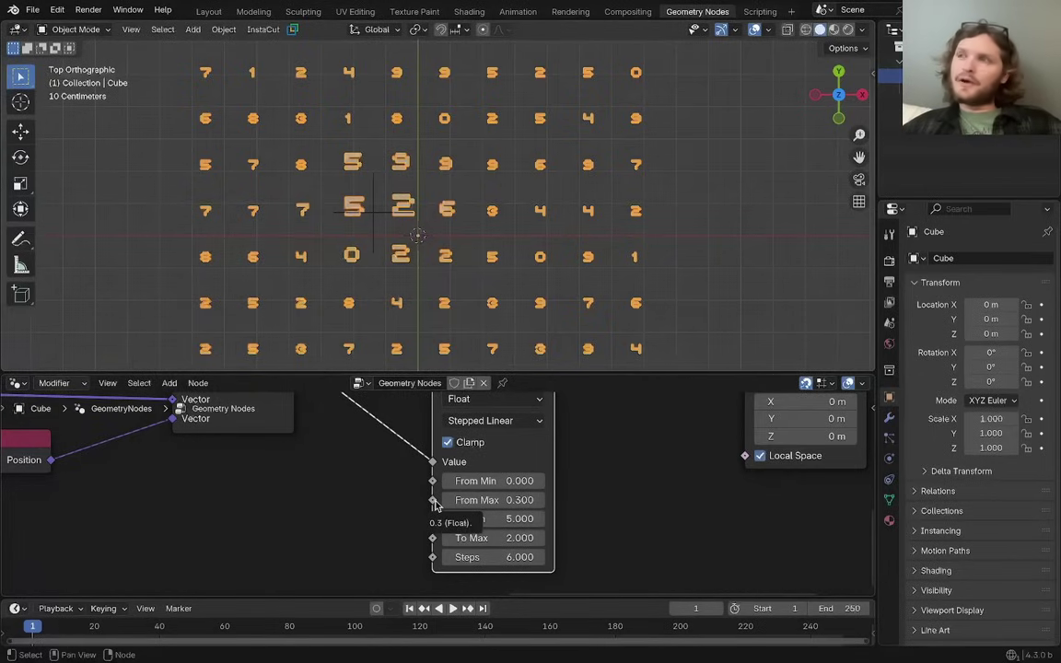
pyautogui.moveTo(436, 504); pyautogui.dragTo(271, 504)
pyautogui.write('random')
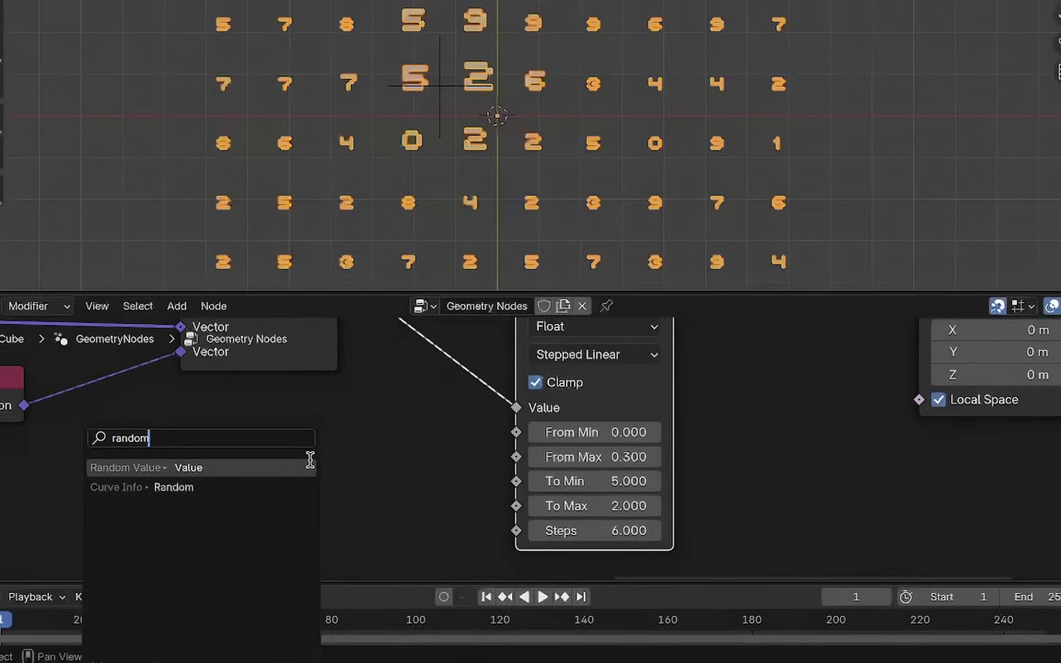
pyautogui.click(309, 460)
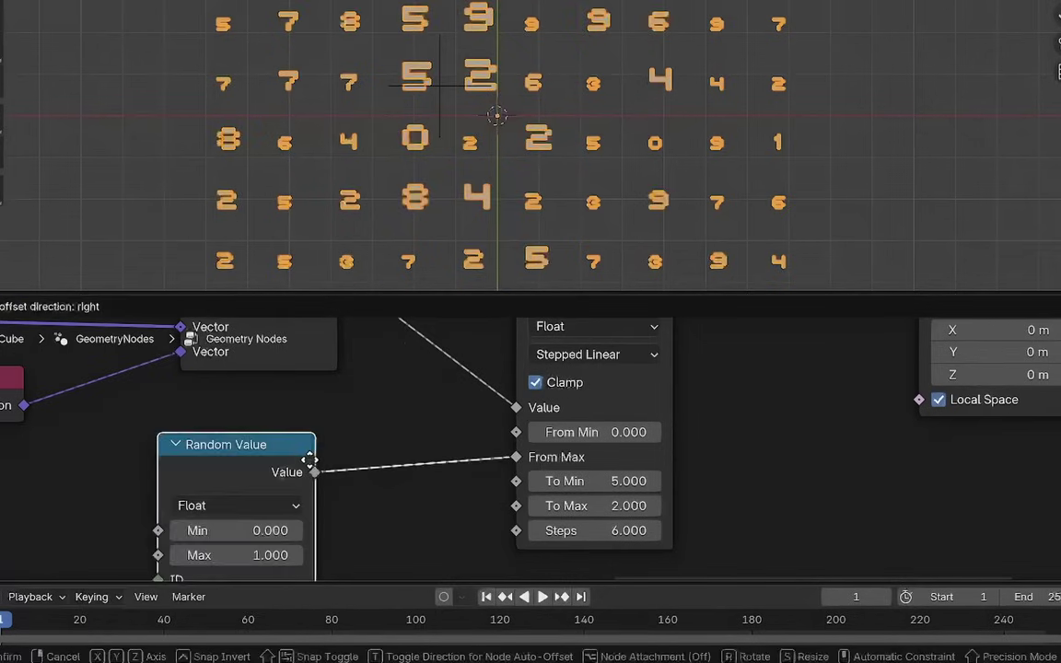
pyautogui.click(364, 431)
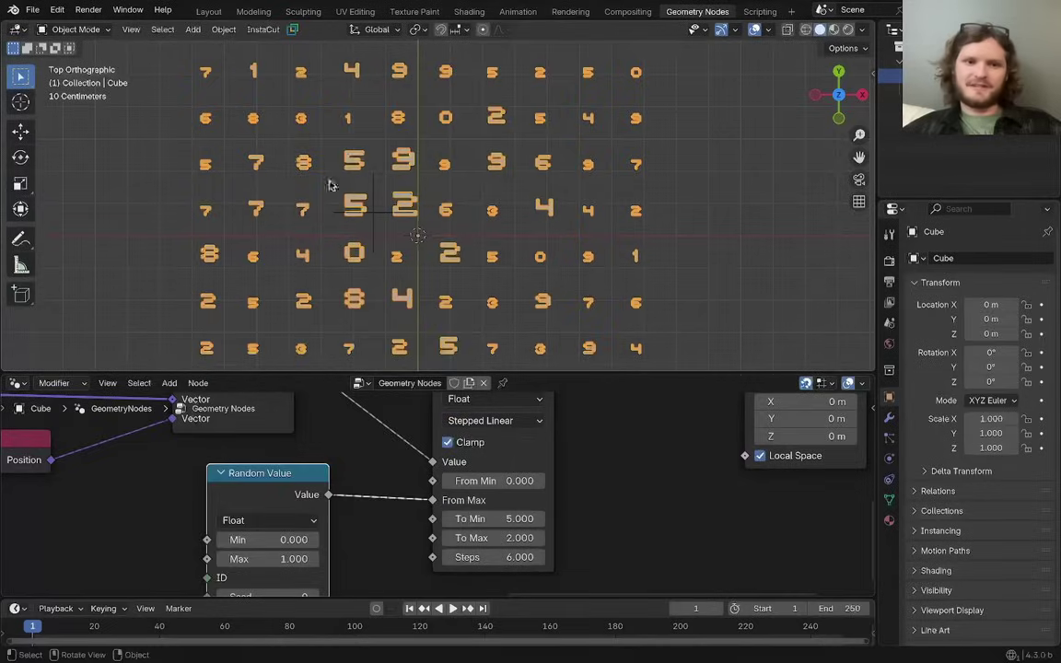
# Step: Move the Empty around the grid to test the randomized scaling distance
pyautogui.click(373, 216)
pyautogui.press('g')
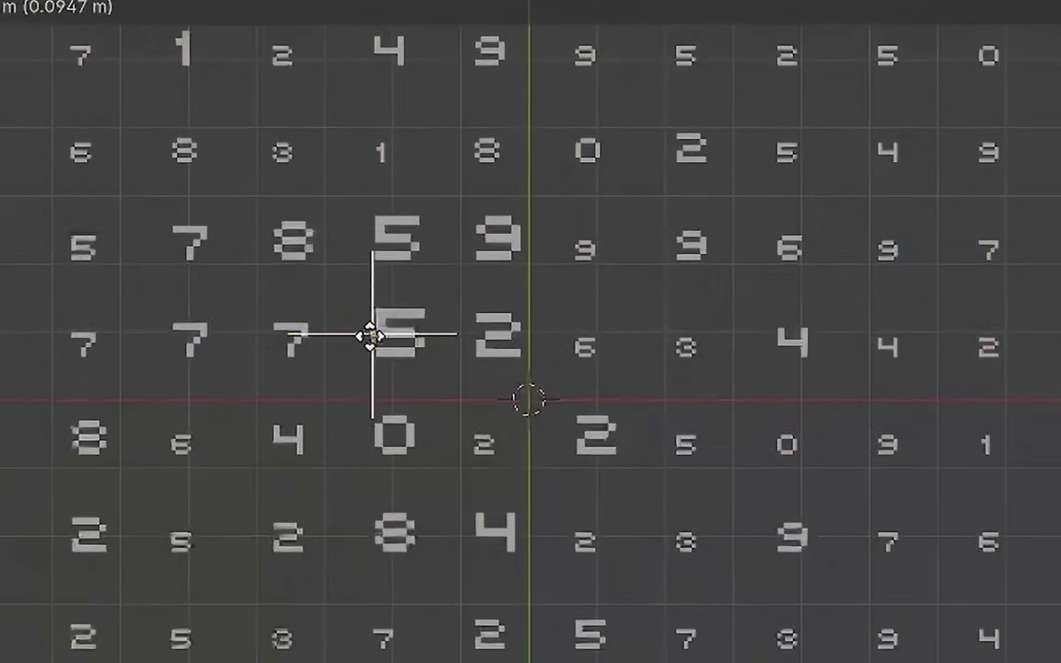
pyautogui.click(344, 207)
# Step: Set the Random Value node's Min to 0.15 and Max to 0.45
pyautogui.click(410, 216)
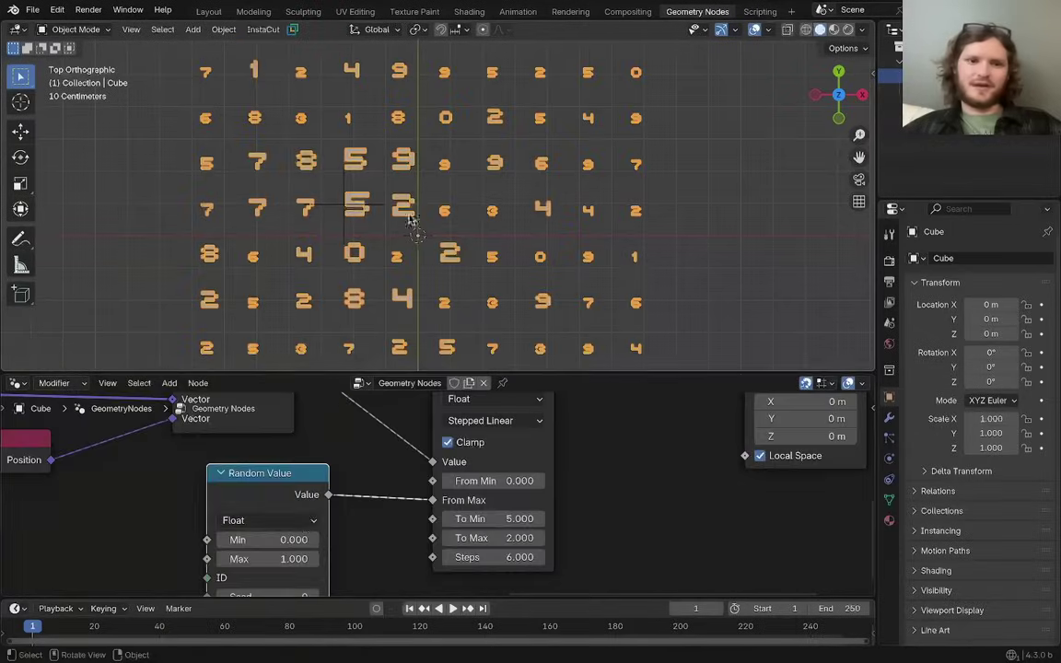
pyautogui.moveTo(293, 536); pyautogui.dragTo(379, 486, button='middle')
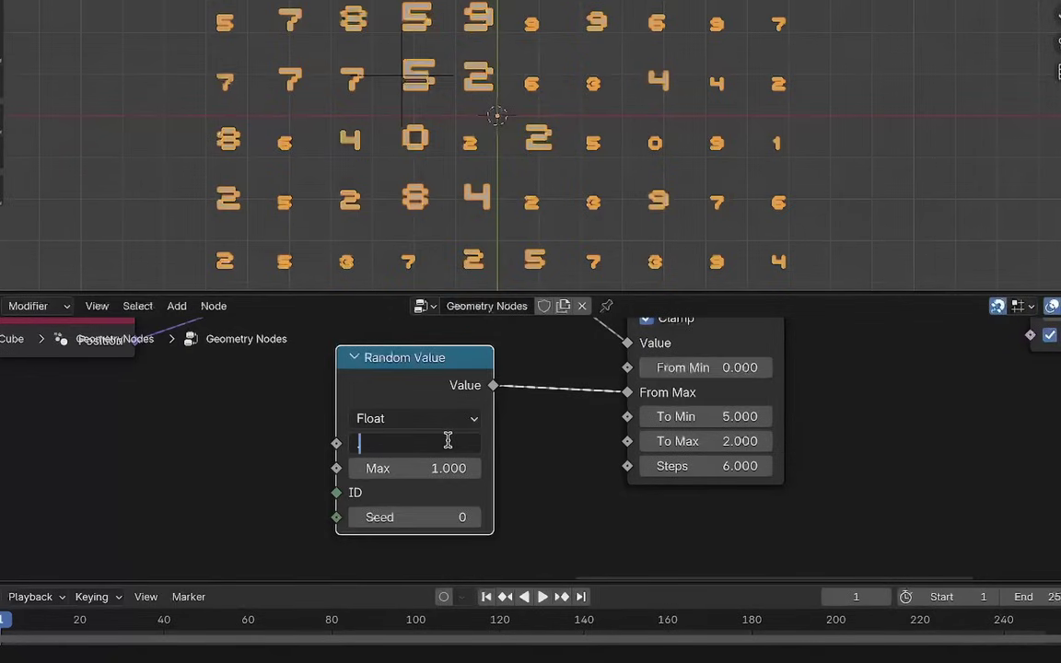
pyautogui.write('.45')
pyautogui.press('Return')
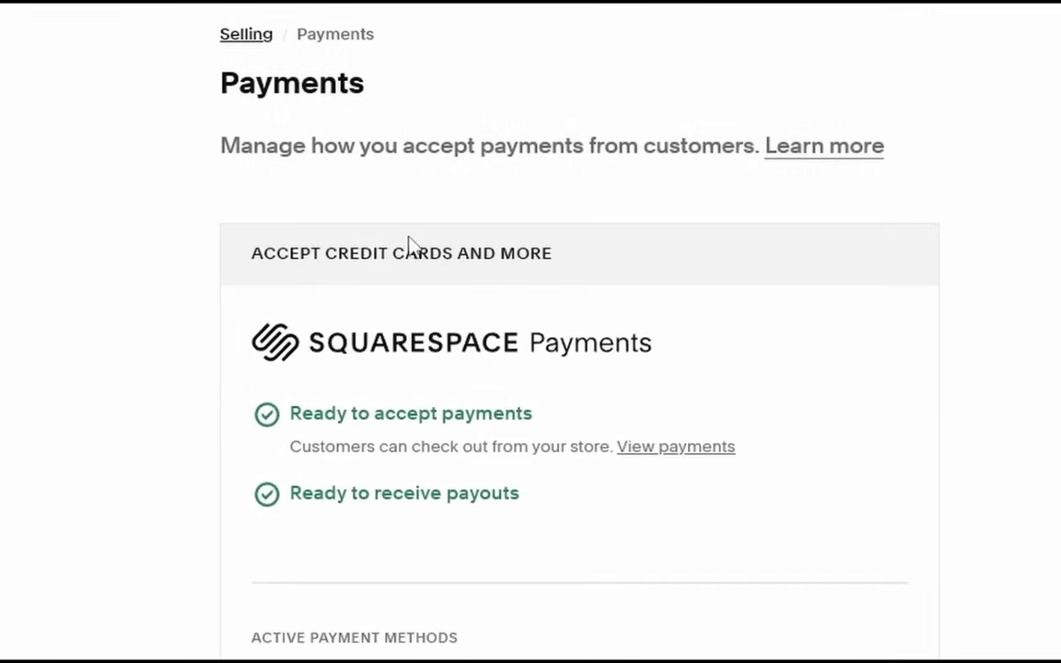
# Step: Switch to Squarespace, view its Payments page and submit the AI text prompt "why should i use squarespace?" for the empty text block
pyautogui.scroll(-3, 402, 246)
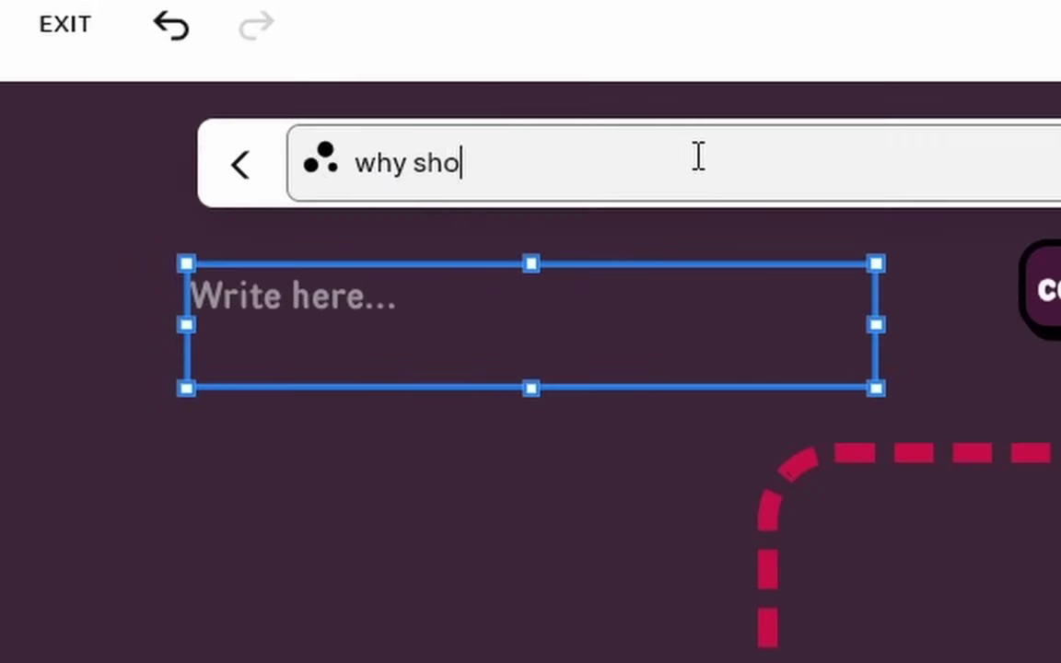
pyautogui.write('ld i use squarespace?')
pyautogui.press('Return')
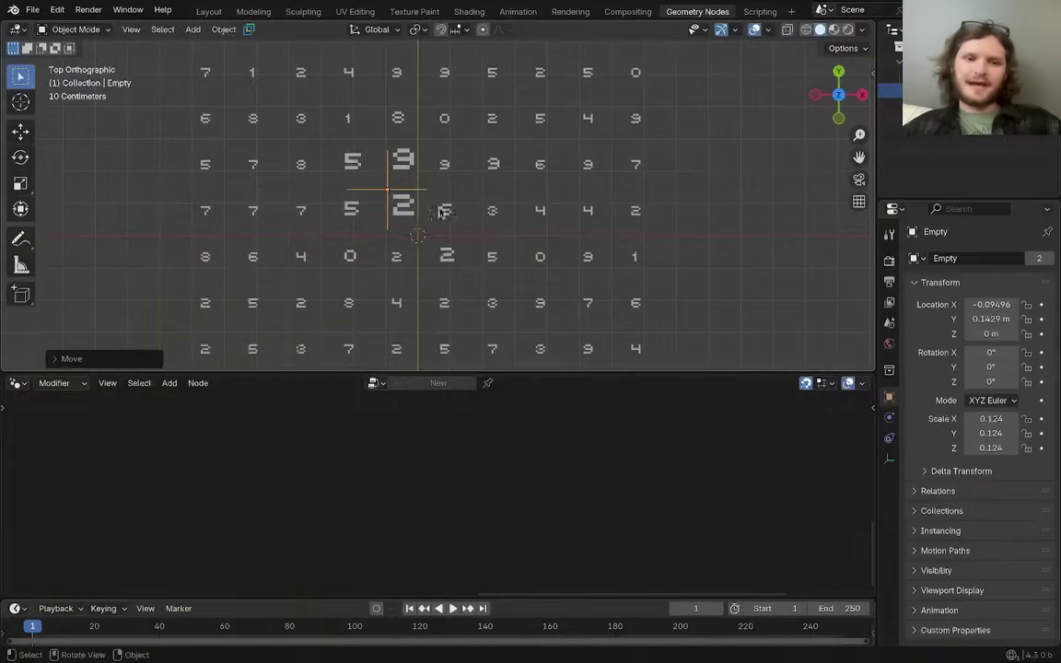
# Step: Move the Empty over the numbers in Blender to test the 0.15 to 0.45 random falloff range
pyautogui.press('g')
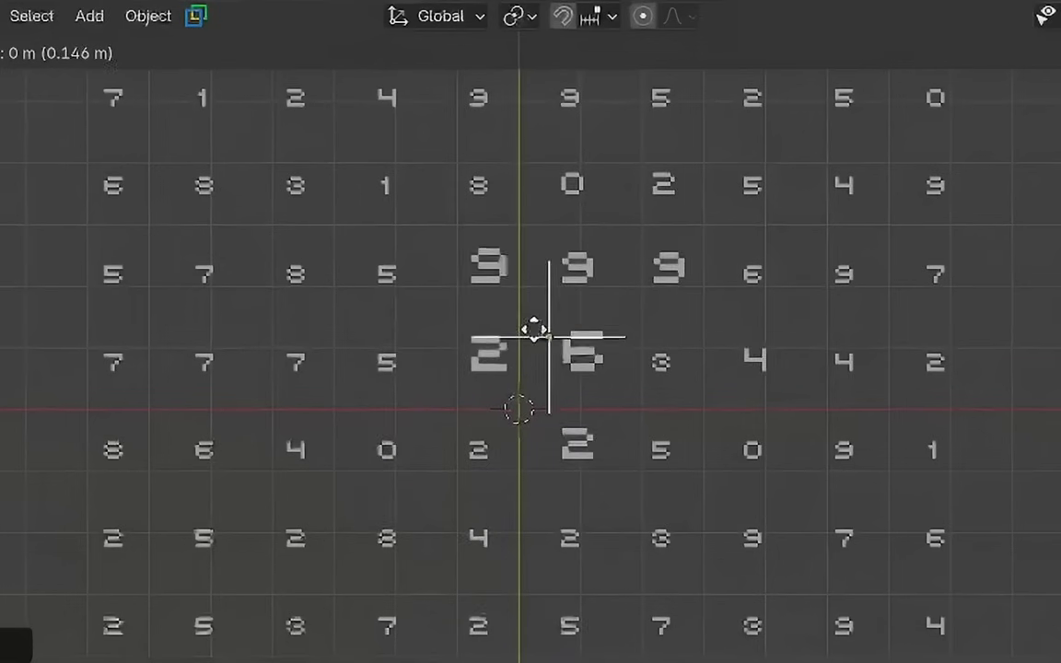
pyautogui.click(432, 324)
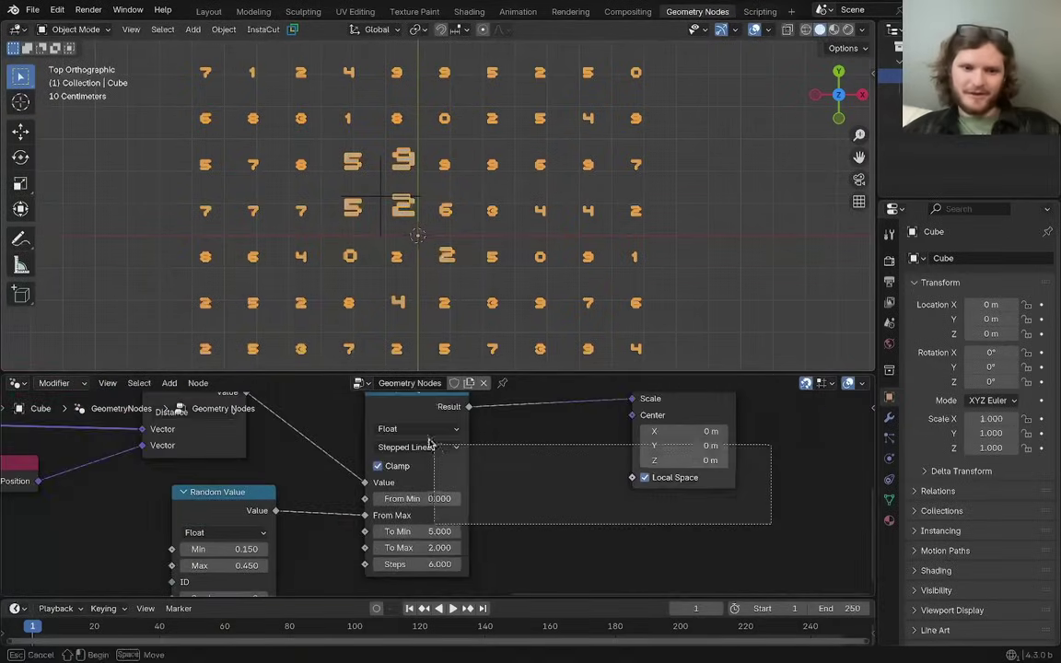
# Step: Move the Map Range and Scale Instances nodes farther from the Random Value node to make room
pyautogui.moveTo(430, 444); pyautogui.dragTo(427, 447)
pyautogui.press('g')
pyautogui.click(591, 478)
# Step: Feed a duplicate Random Value node with Min 4.5 and Max 7 into the Map Range To Min, and test it by moving the Empty
pyautogui.scroll(2, 476, 494)
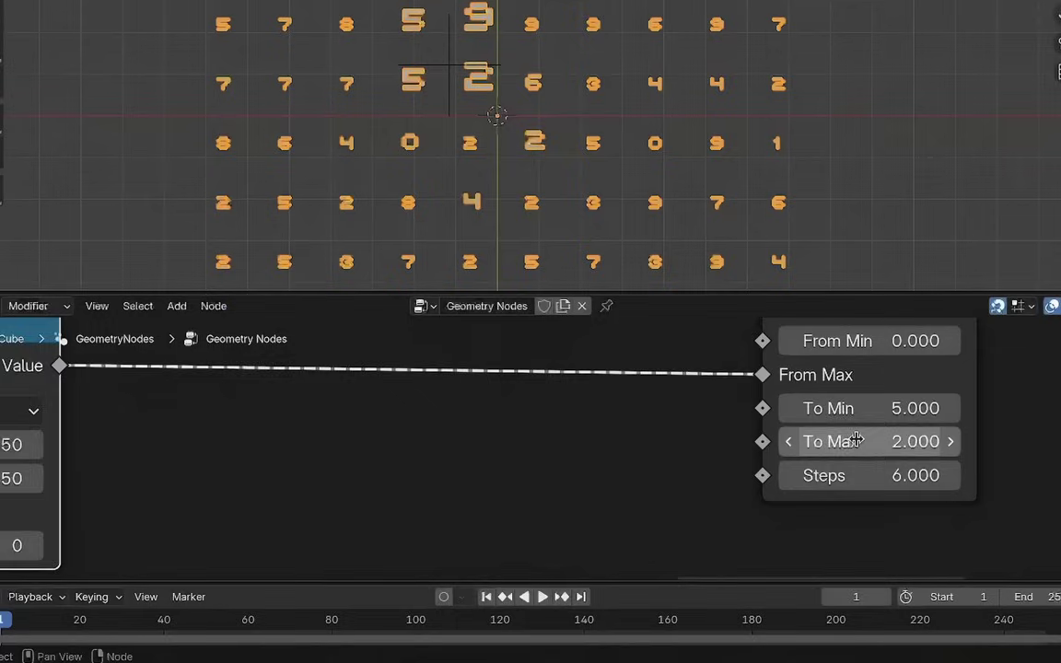
pyautogui.moveTo(854, 440); pyautogui.dragTo(755, 443, button='middle')
pyautogui.press('Home')
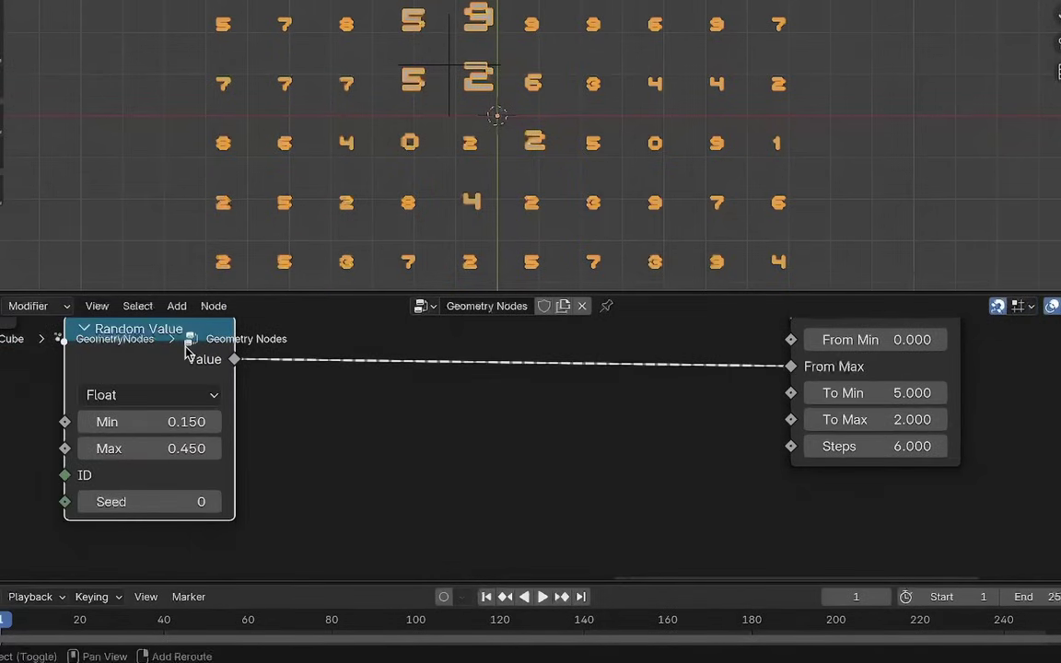
pyautogui.hotkey('shift', 'd')
pyautogui.click(575, 432)
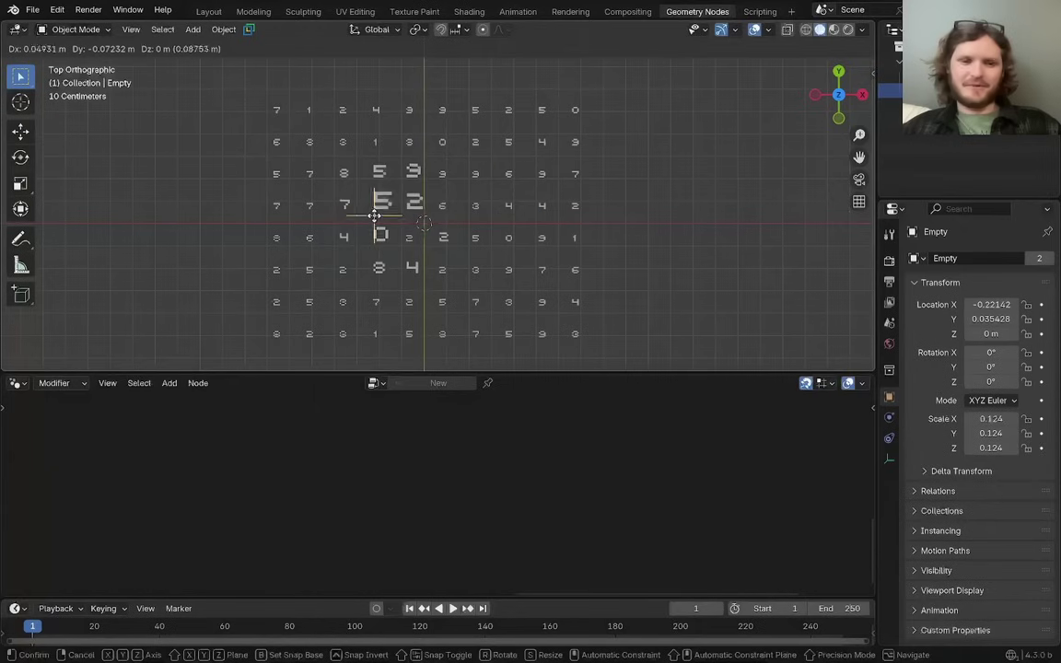
pyautogui.click(374, 215)
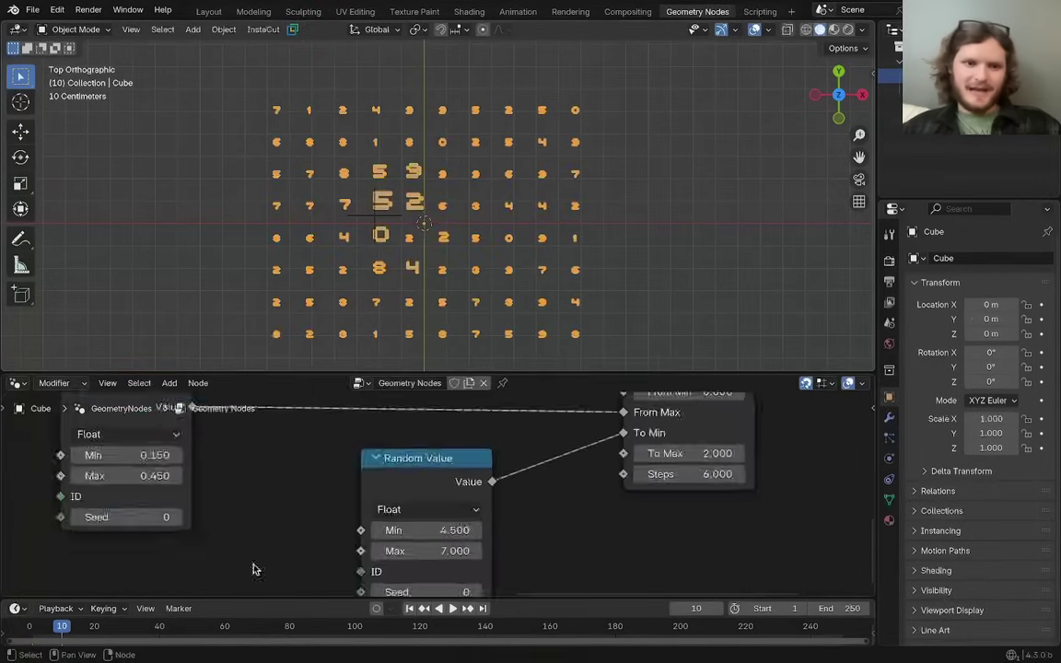
# Step: Try to set the Grid node's Vertices X and Vertices Y to 12
pyautogui.scroll(-4, 170, 485)
pyautogui.scroll(8, 328, 450)
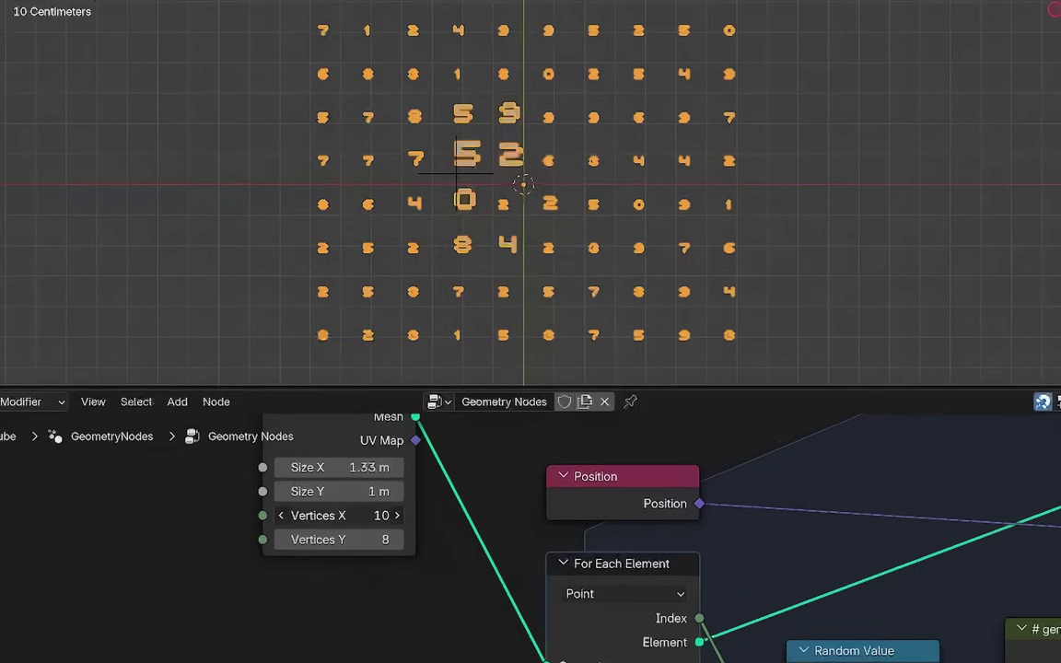
pyautogui.moveTo(339, 516)
pyautogui.mouseDown()
pyautogui.moveTo(376, 516)
pyautogui.moveTo(337, 516)
pyautogui.mouseUp()
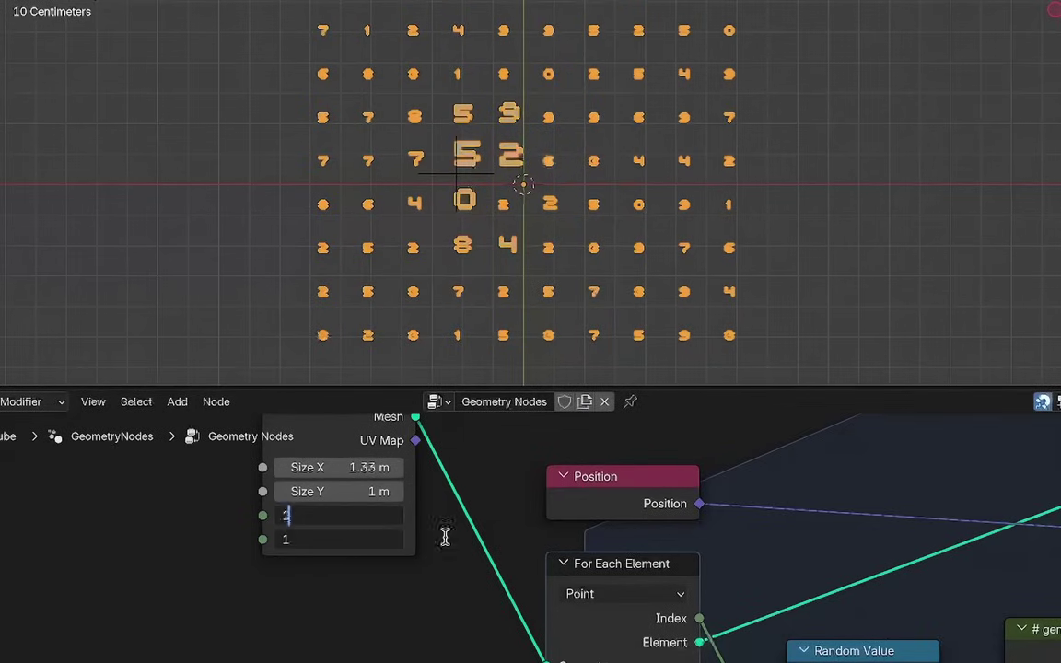
pyautogui.write('2')
pyautogui.press('Return')
pyautogui.press('Return')
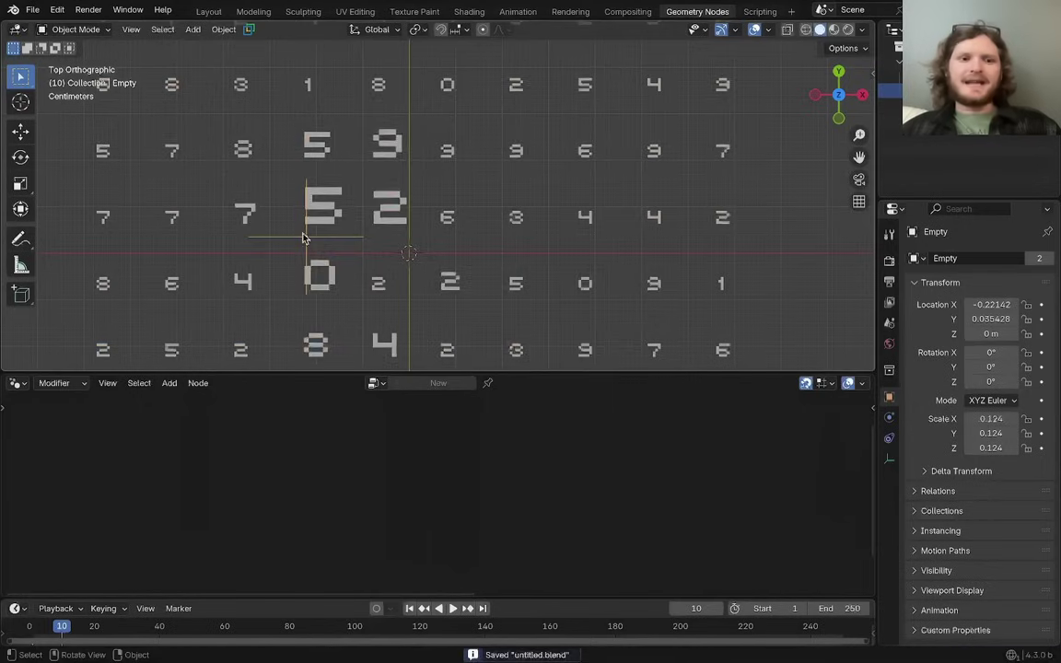
# Step: Move the Empty between the 9 and the 2 near the grid's centre, and select the number grid object again
pyautogui.moveTo(304, 236); pyautogui.dragTo(378, 201)
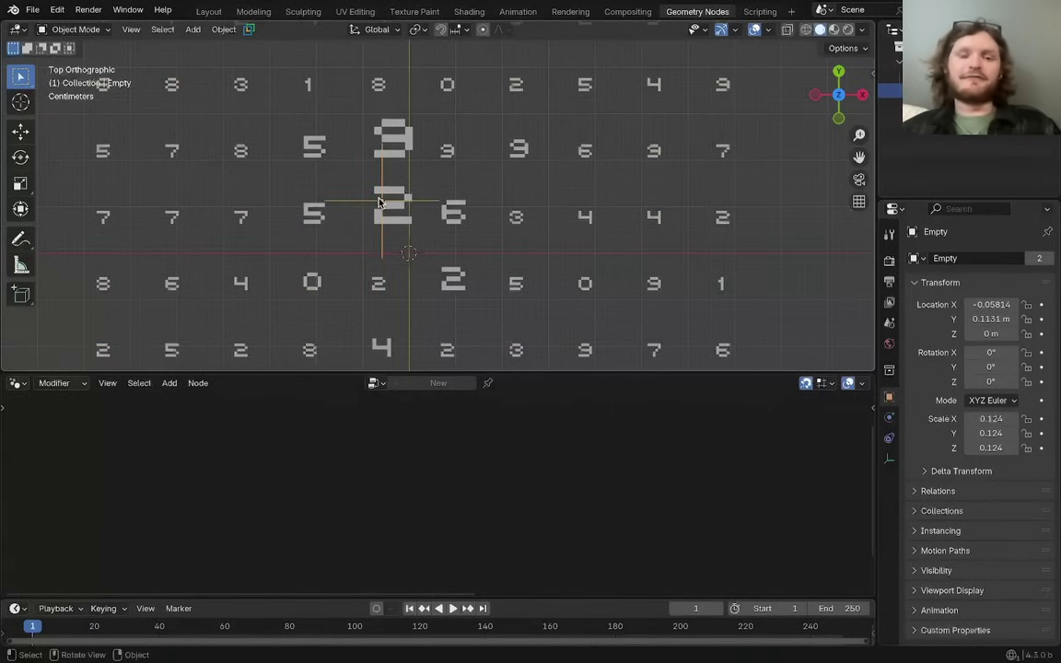
pyautogui.click(394, 202)
pyautogui.scroll(-6, 589, 488)
pyautogui.moveTo(606, 497); pyautogui.dragTo(256, 478, button='middle')
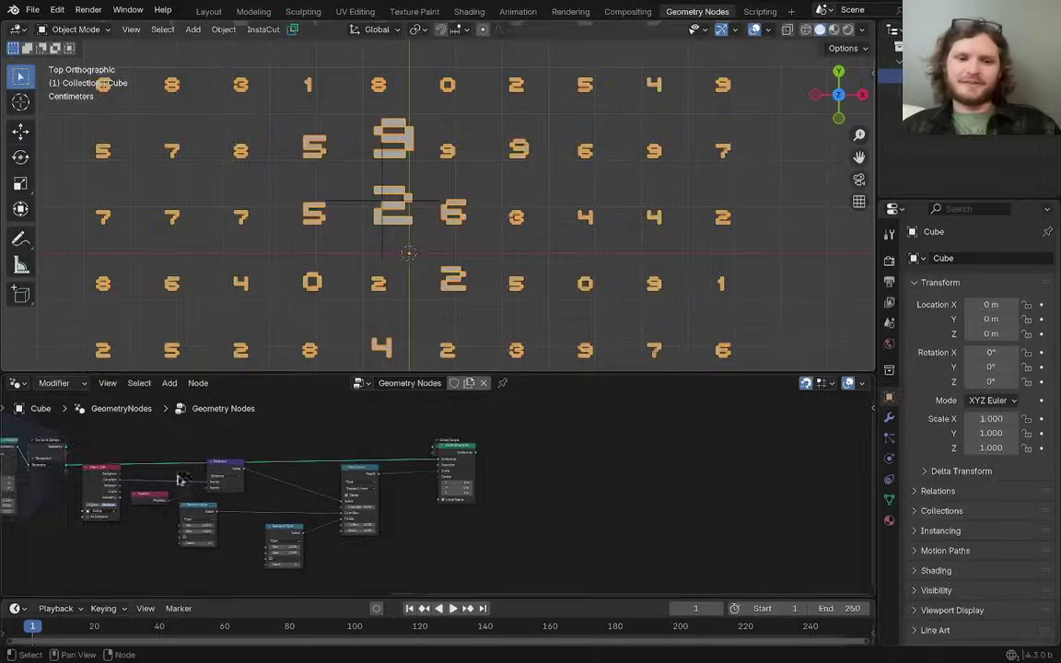
pyautogui.scroll(5, 460, 470)
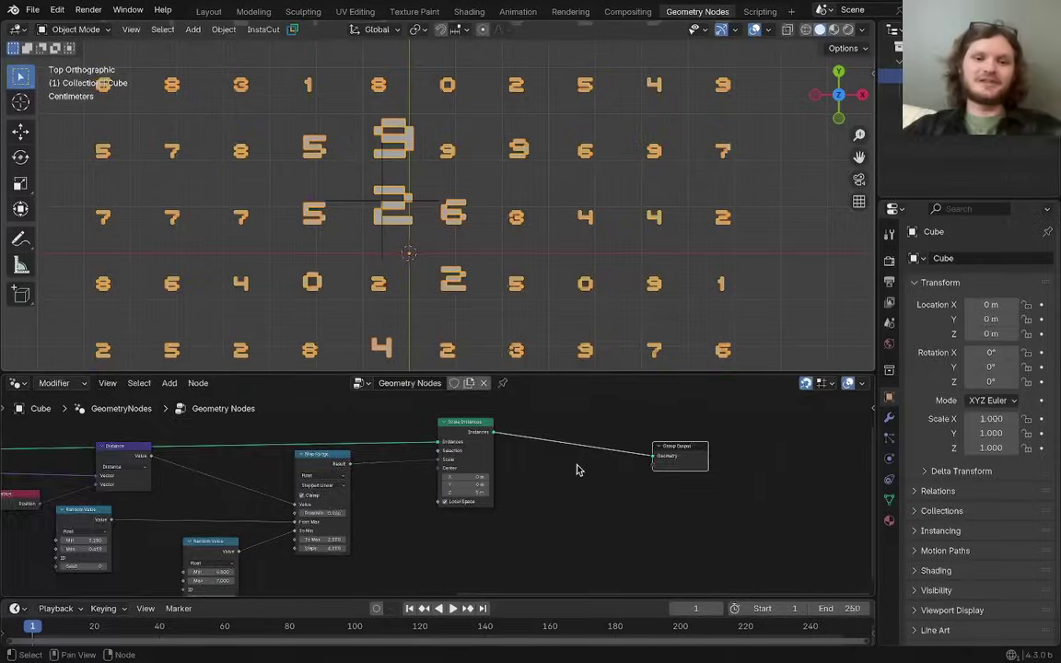
# Step: Insert a Translate Instances node on the instances link just before the Scale Instances node
pyautogui.scroll(3, 577, 479)
pyautogui.moveTo(577, 482); pyautogui.dragTo(535, 496, button='middle')
pyautogui.moveTo(423, 428); pyautogui.dragTo(423, 430)
pyautogui.click(423, 430)
pyautogui.scroll(2, 461, 451)
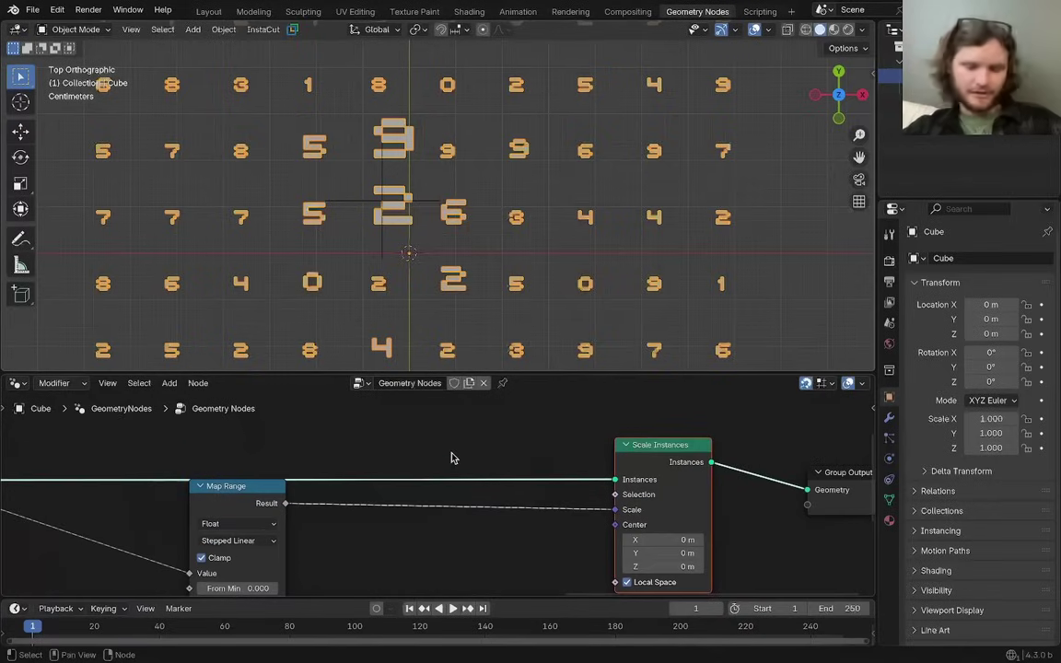
pyautogui.hotkey('shift', 'a')
pyautogui.write('transl')
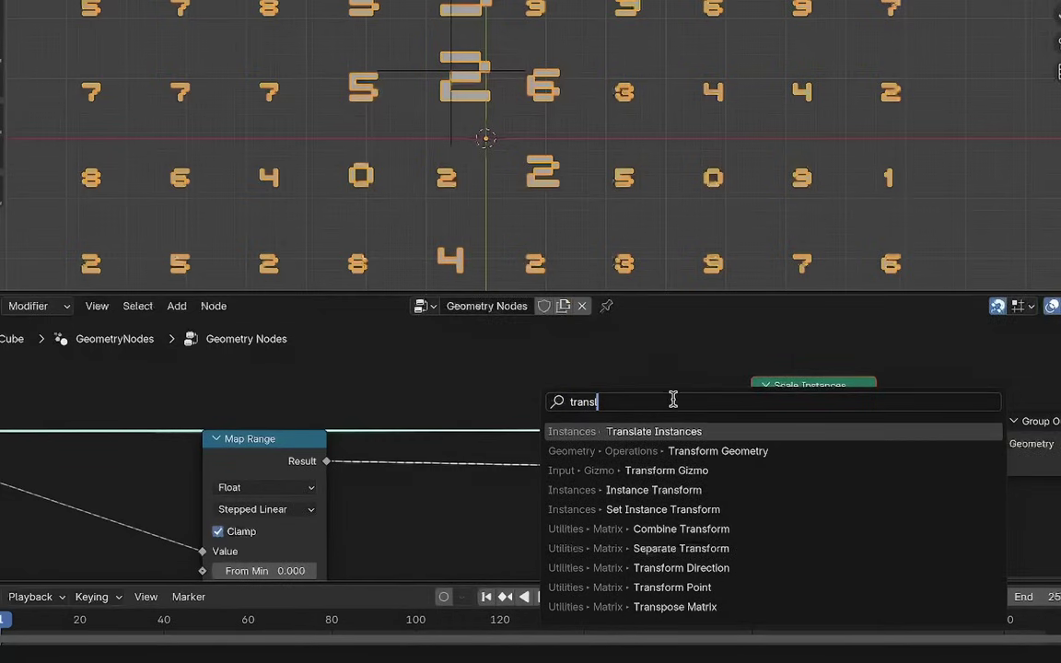
pyautogui.click(664, 430)
pyautogui.click(632, 402)
# Step: Test shifting the numbers along X with Translate Instances, and reset the X translation to its default
pyautogui.moveTo(443, 488); pyautogui.dragTo(405, 488)
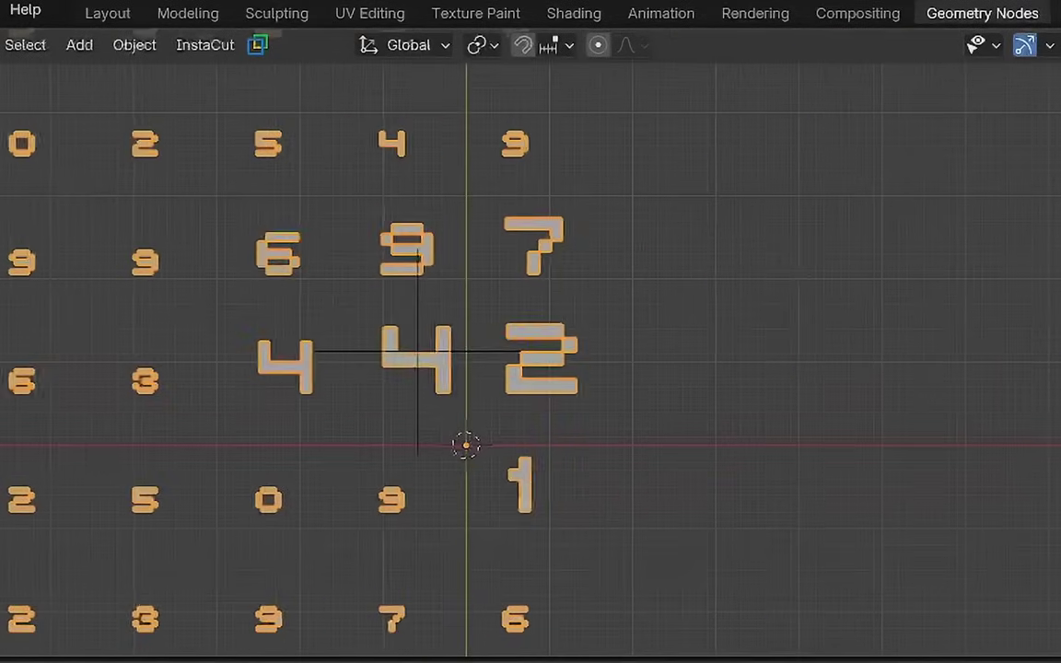
pyautogui.moveTo(414, 489); pyautogui.dragTo(452, 489)
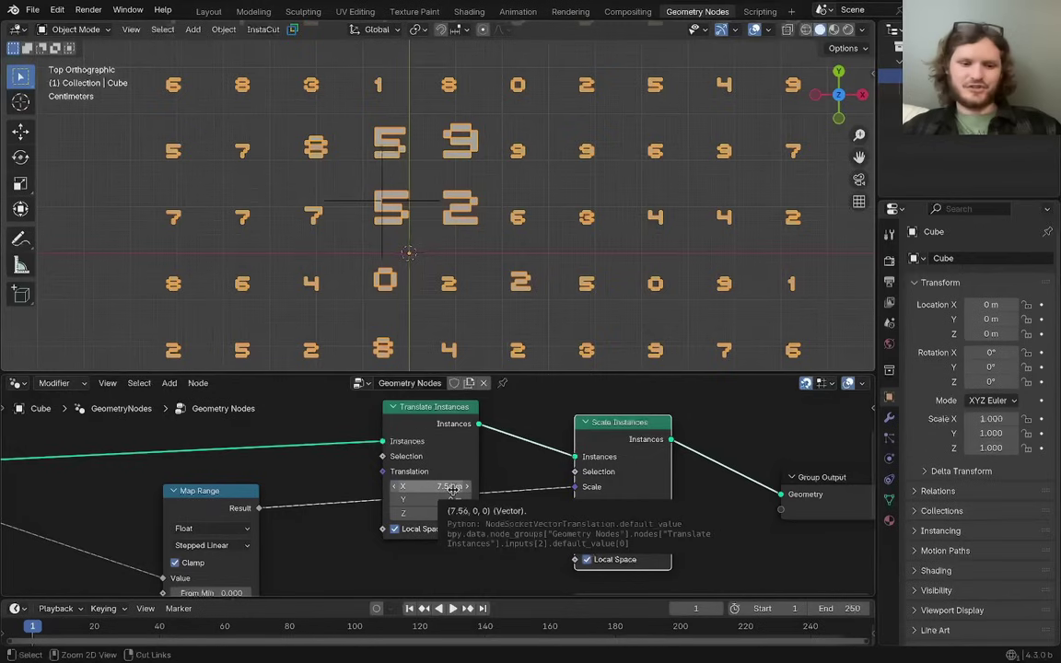
pyautogui.press('BackSpace')
# Step: Move the Translate Instances, Scale Instances and Group Output nodes farther from the Map Range node to make room
pyautogui.scroll(-4, 451, 489)
pyautogui.moveTo(767, 530); pyautogui.dragTo(409, 429)
pyautogui.press('g')
pyautogui.click(578, 431)
pyautogui.scroll(2, 516, 434)
# Step: Add a Noise Texture node and connect its Color output to the Translation input of Translate Instances
pyautogui.hotkey('shift', 'a')
pyautogui.write('noise')
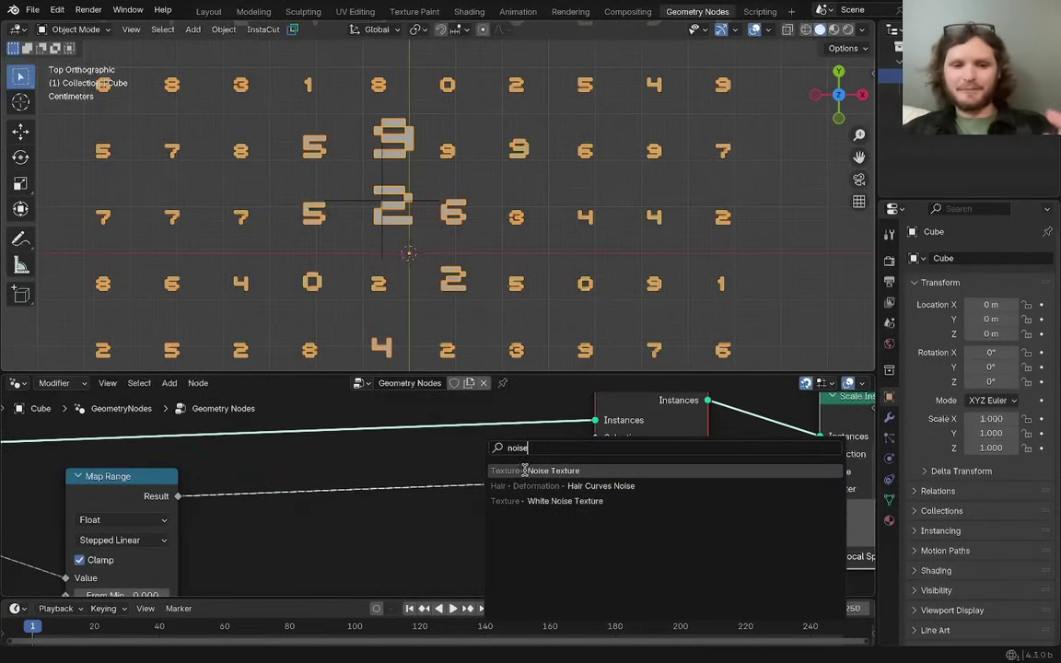
pyautogui.click(524, 471)
pyautogui.click(265, 501)
pyautogui.moveTo(357, 527); pyautogui.dragTo(369, 473, button='middle')
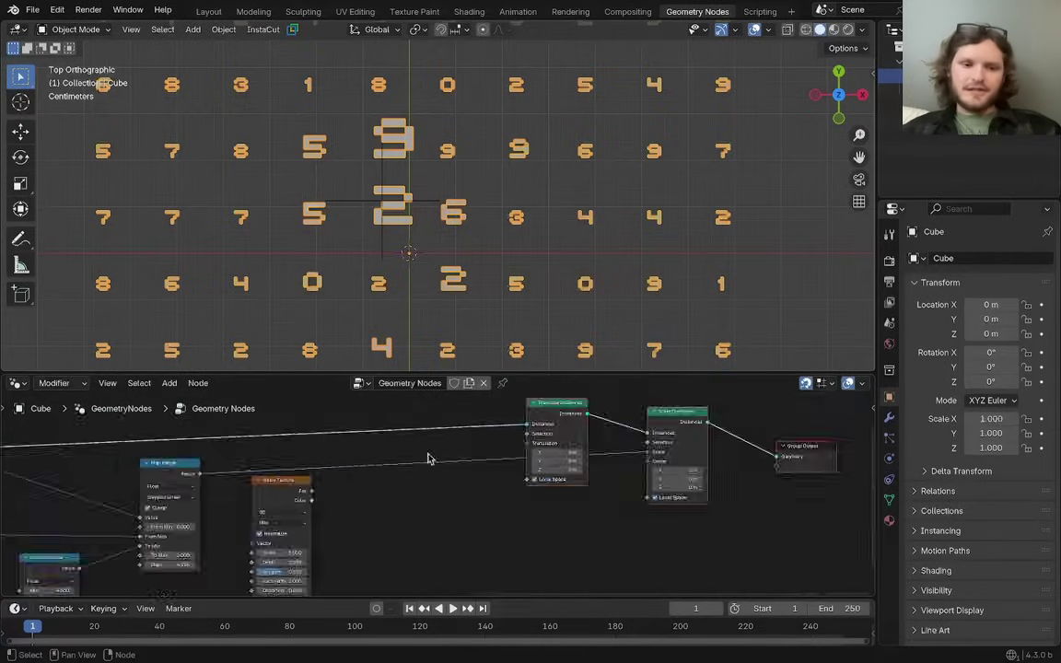
pyautogui.scroll(3, 431, 474)
pyautogui.moveTo(220, 503); pyautogui.dragTo(592, 450)
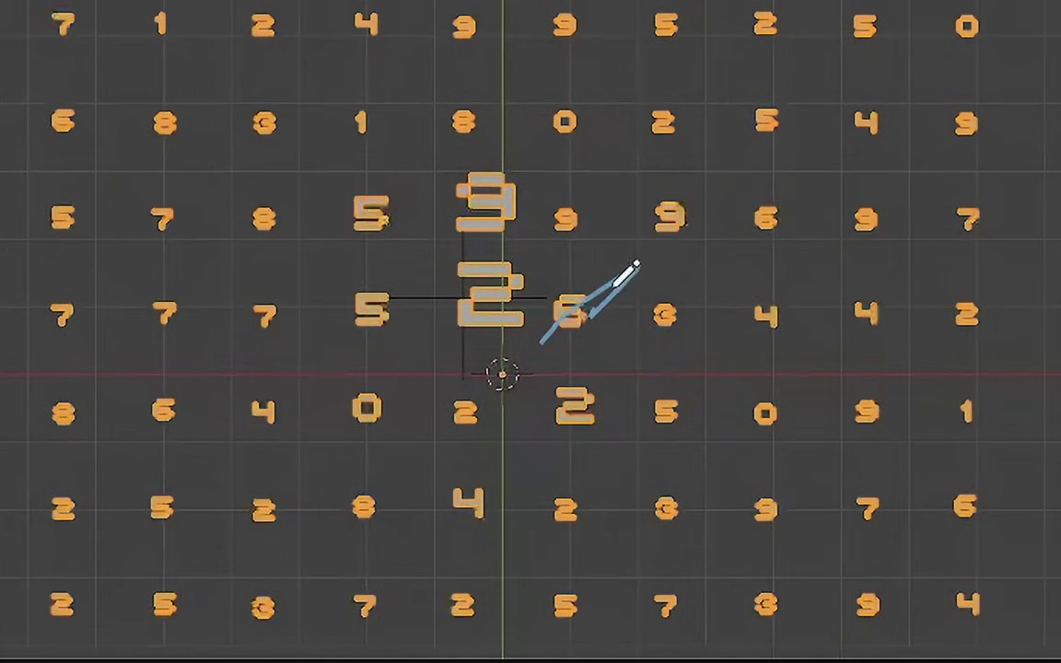
# Step: Insert a Vector Math node after the Noise Texture, set to Subtract with 0.5 in all three components
pyautogui.moveTo(520, 494); pyautogui.dragTo(532, 80, button='middle')
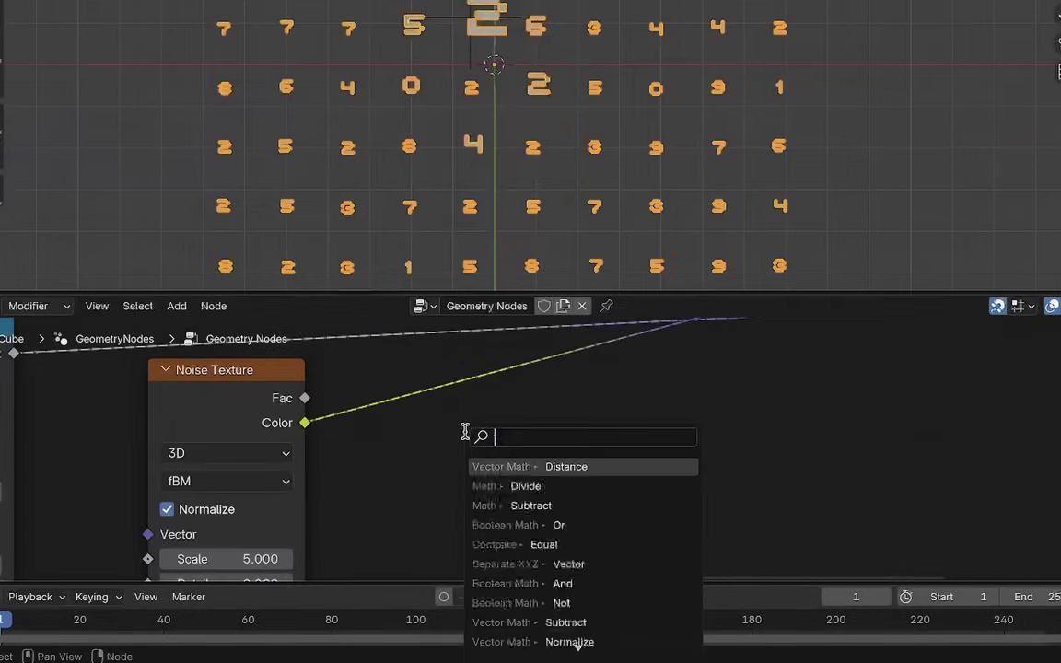
pyautogui.write('vec')
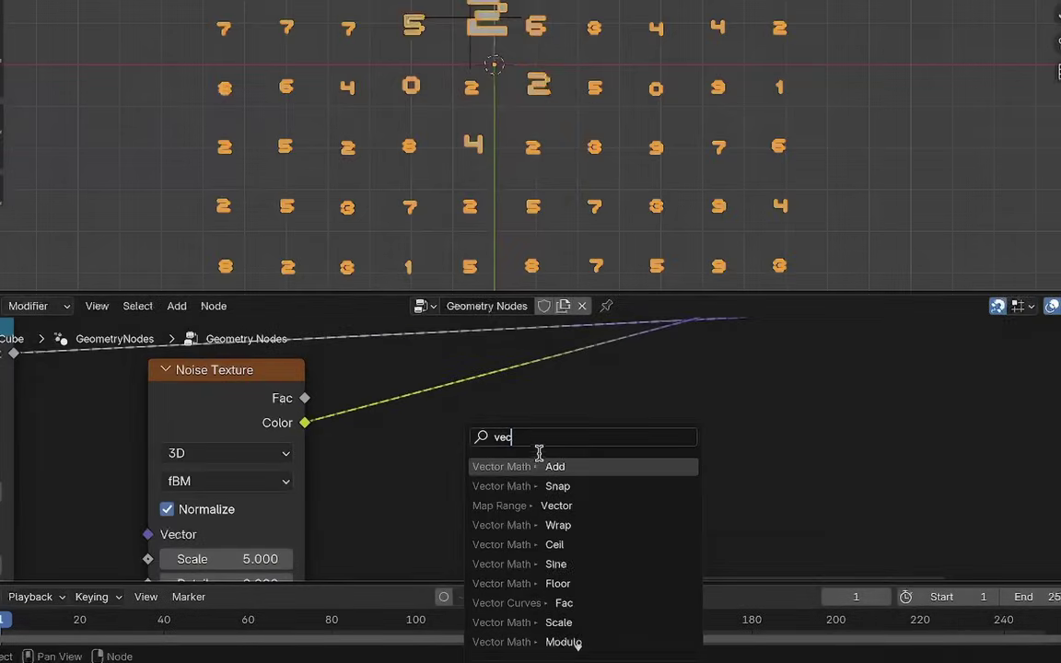
pyautogui.press('Return')
pyautogui.click(550, 405)
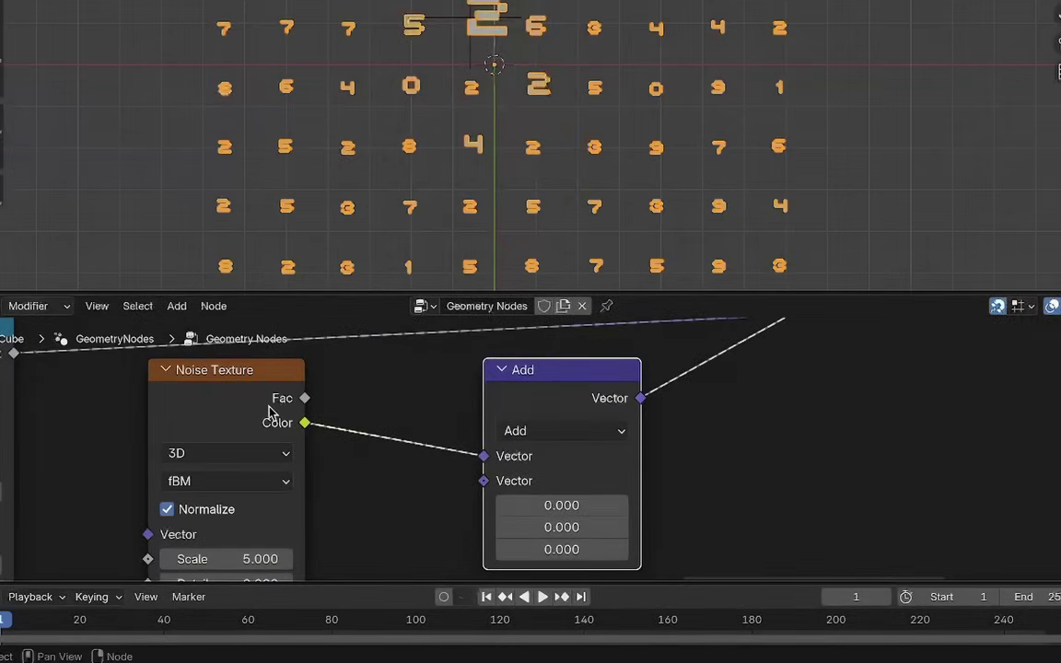
pyautogui.moveTo(494, 451); pyautogui.dragTo(484, 432, button='middle')
pyautogui.click(516, 412)
pyautogui.click(511, 343)
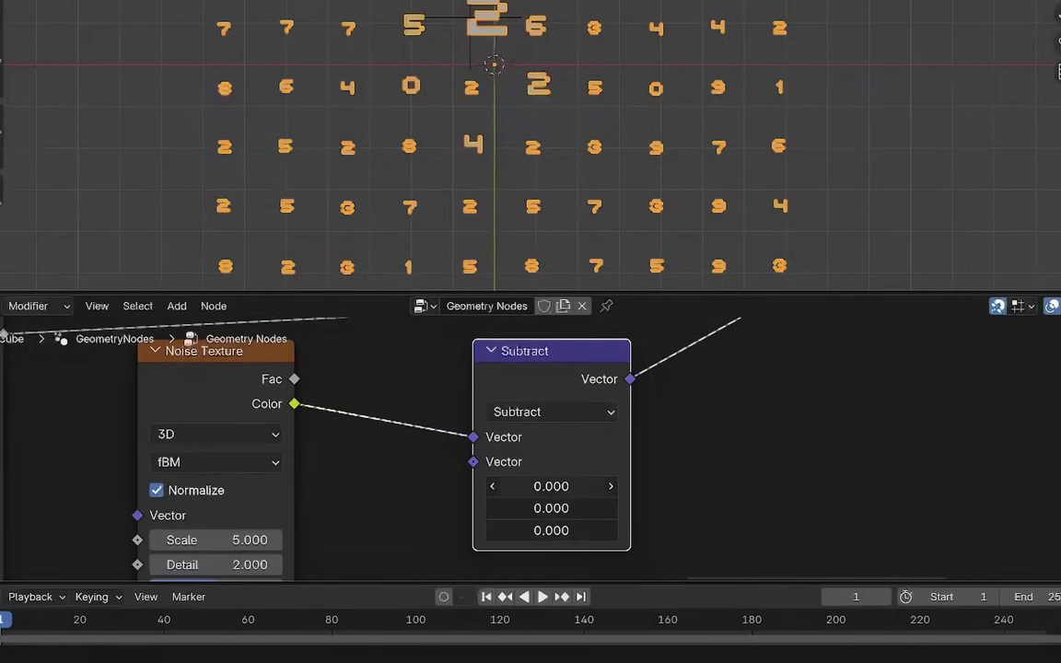
pyautogui.press('Return')
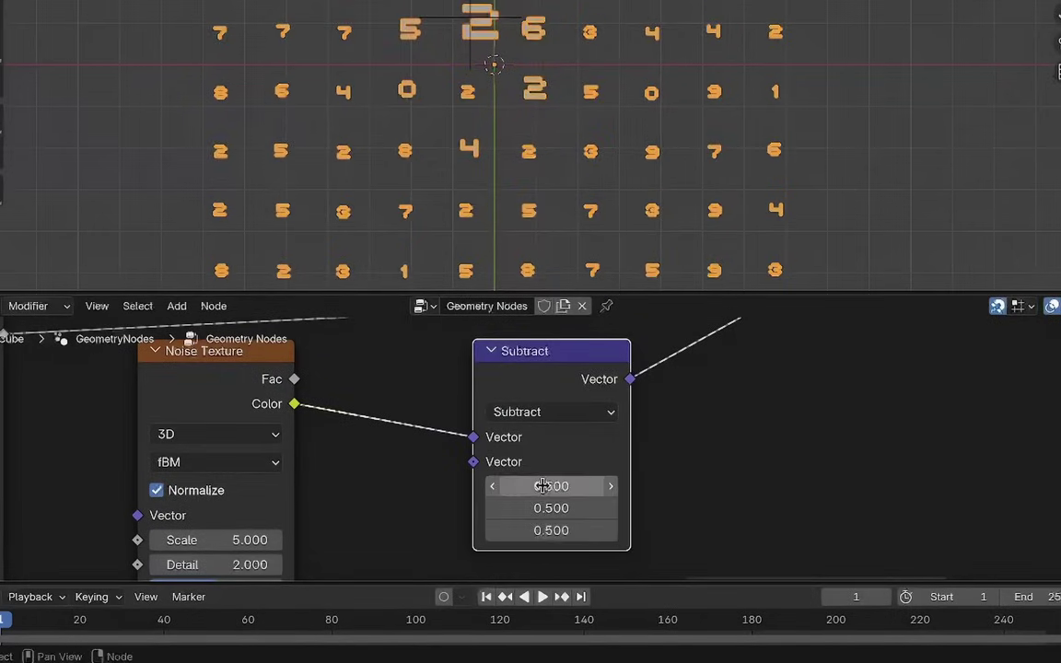
# Step: Place the Subtract node closer to the Noise Texture, and mute and unmute it to compare its effect on the numbers
pyautogui.moveTo(516, 379); pyautogui.dragTo(425, 380)
pyautogui.press('m')
pyautogui.press('m')
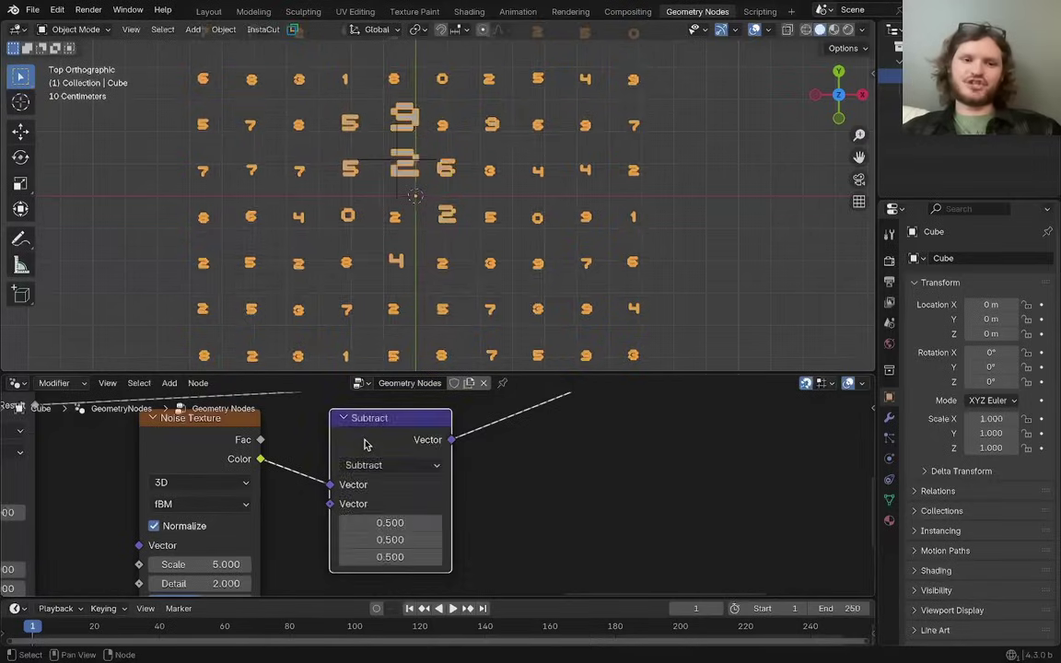
pyautogui.press('m')
pyautogui.press('m')
pyautogui.press('m')
pyautogui.press('m')
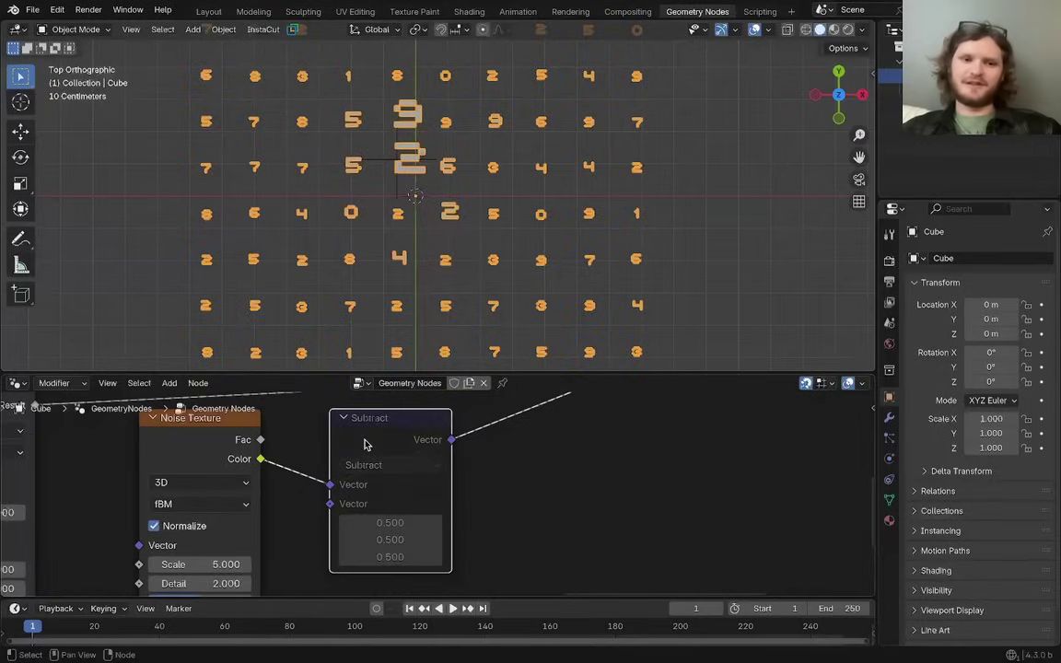
# Step: Duplicate the Subtract node onto its output link, switch the copy to Multiply and set its vector components to 1
pyautogui.hotkey('shift', 'd')
pyautogui.click(460, 465)
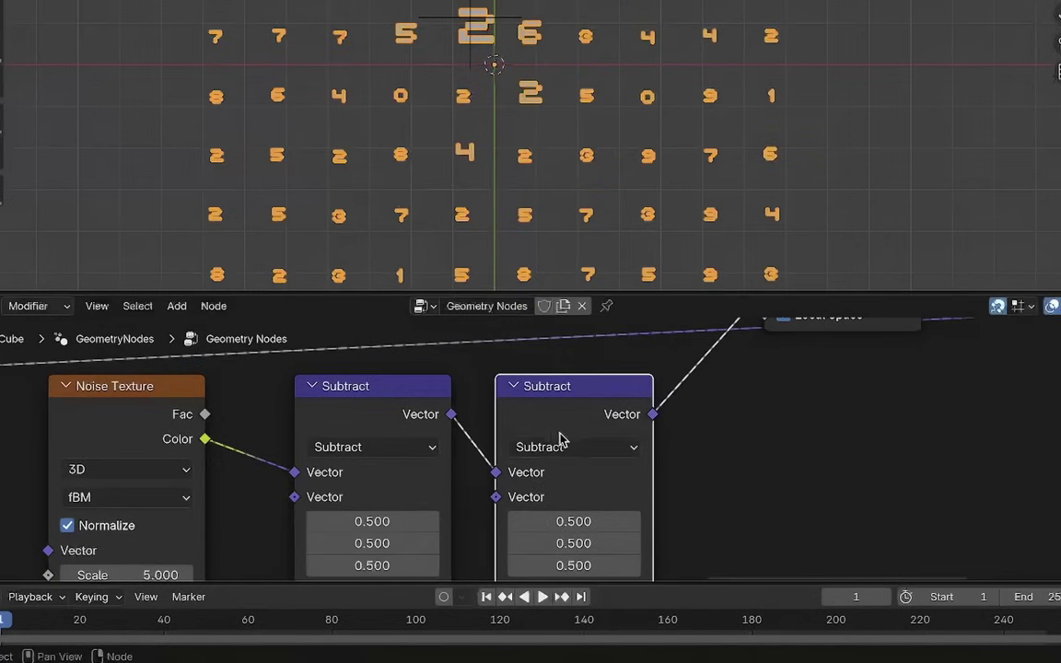
pyautogui.click(468, 491)
pyautogui.click(440, 269)
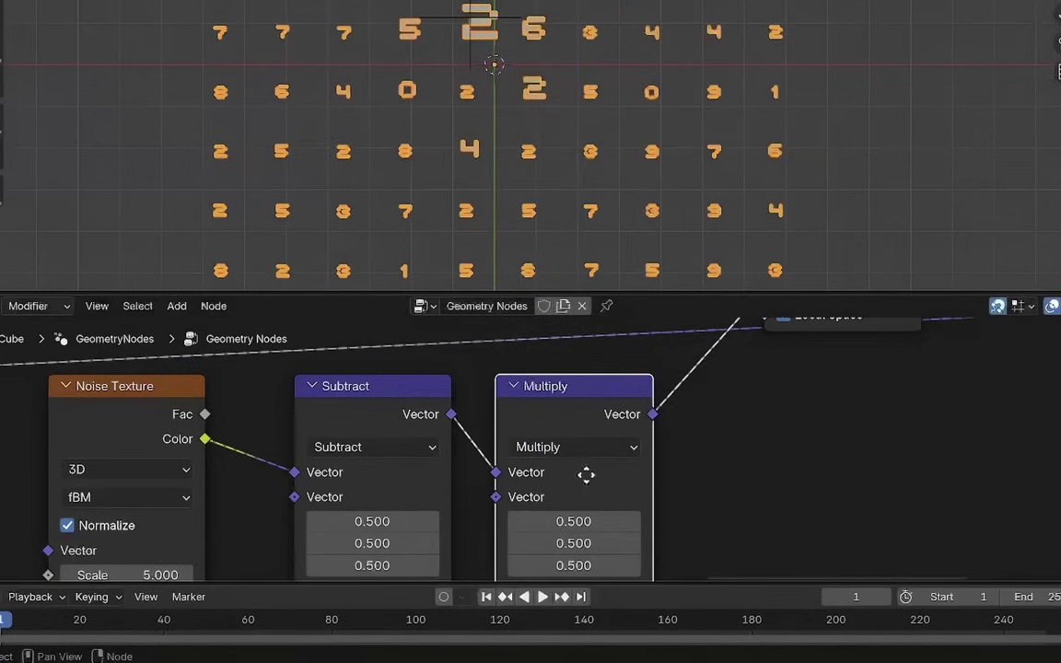
pyautogui.moveTo(586, 476); pyautogui.dragTo(560, 399, button='middle')
pyautogui.moveTo(544, 443); pyautogui.dragTo(544, 488)
pyautogui.write('1')
pyautogui.press('Return')
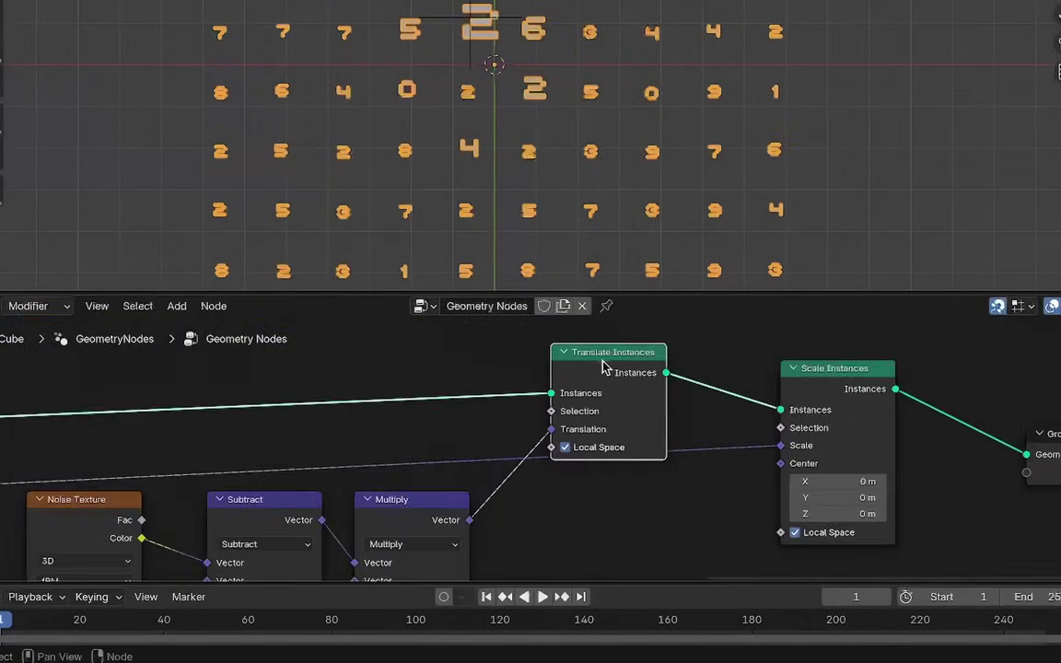
# Step: Mute and unmute the Translate Instances node repeatedly to compare the numbers with and without the noise offset
pyautogui.press('m')
pyautogui.press('m')
pyautogui.press('m')
pyautogui.press('m')
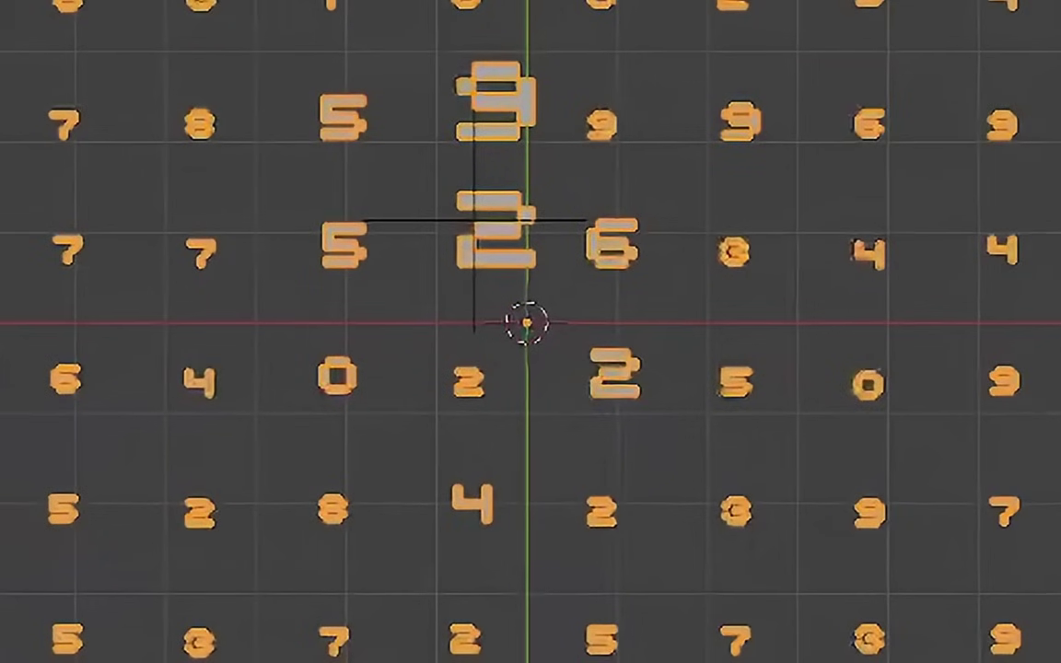
pyautogui.press('m')
pyautogui.press('m')
# Step: Move the Noise Texture and all the nodes after it farther from the Map Range node to make room
pyautogui.moveTo(772, 500); pyautogui.dragTo(564, 468, button='middle')
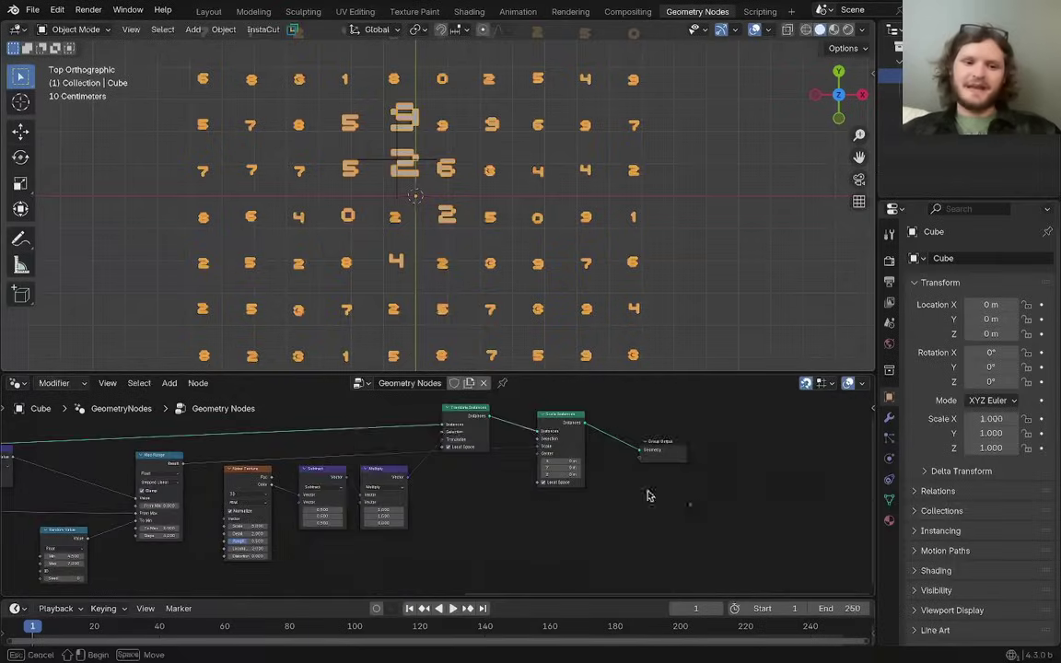
pyautogui.moveTo(692, 505); pyautogui.dragTo(258, 416)
pyautogui.press('g')
pyautogui.click(485, 435)
# Step: Switch the Noise Texture to 4D and drive its W input with the Seconds output of a Scene Time node
pyautogui.scroll(6, 423, 518)
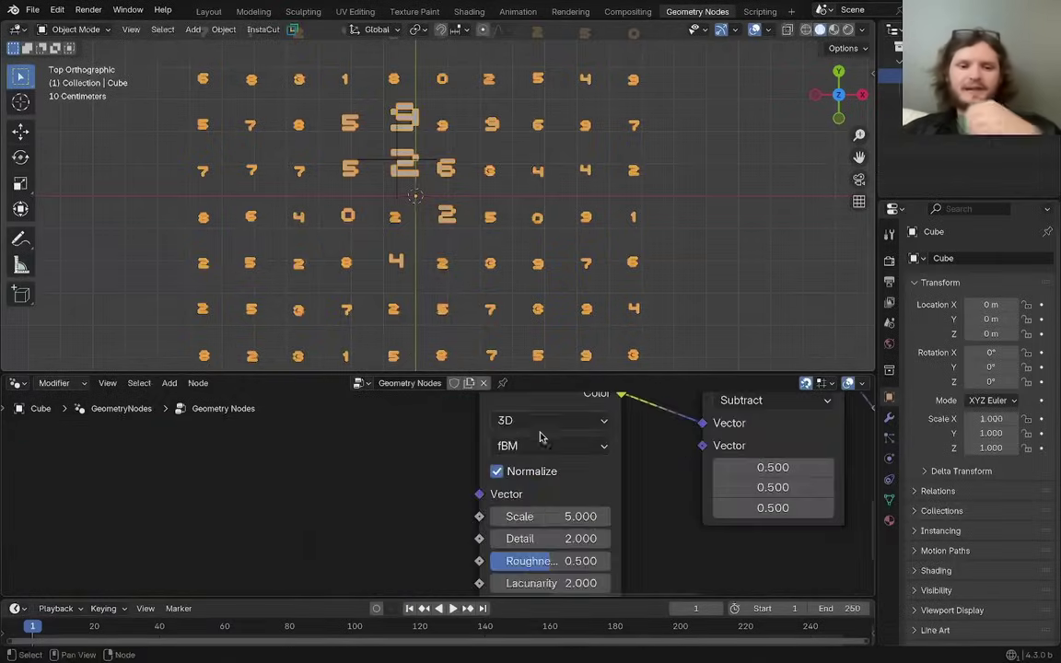
pyautogui.click(542, 423)
pyautogui.click(515, 538)
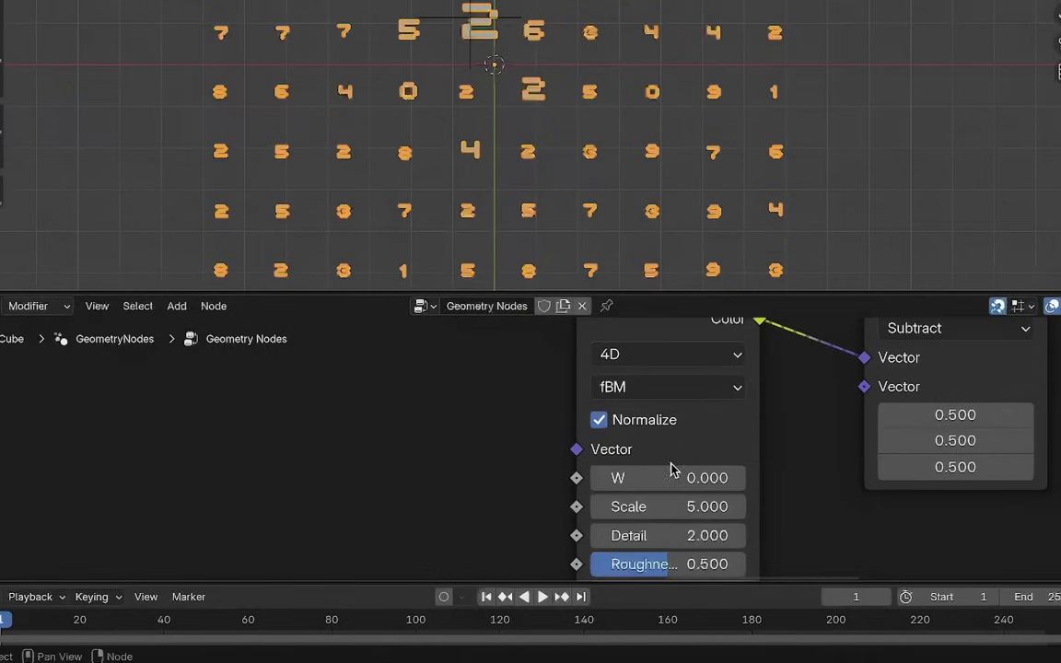
pyautogui.moveTo(668, 474); pyautogui.dragTo(727, 473)
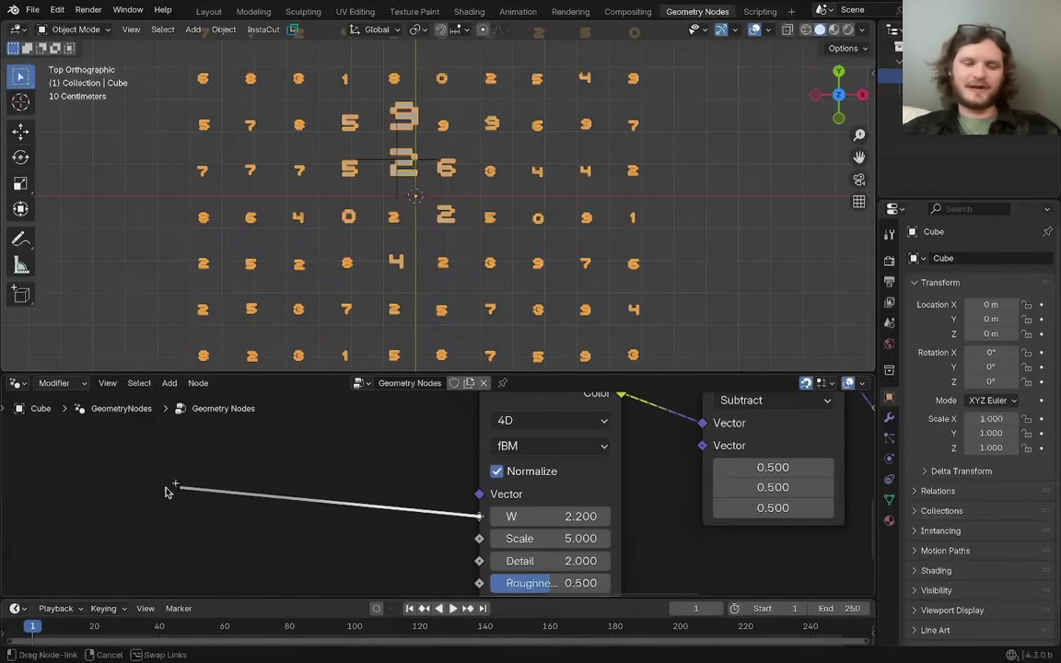
pyautogui.moveTo(165, 491); pyautogui.dragTo(165, 489)
pyautogui.press('Return')
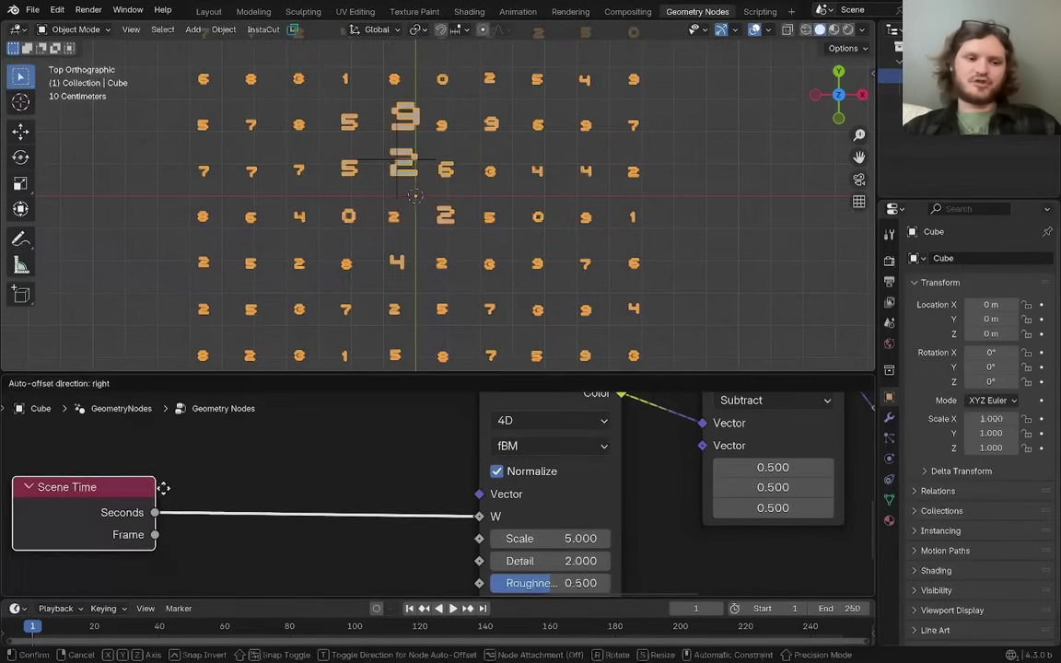
# Step: Play the animation to preview the noise motion of the numbers, and stop it
pyautogui.press('space')
pyautogui.scroll(3, 333, 244)
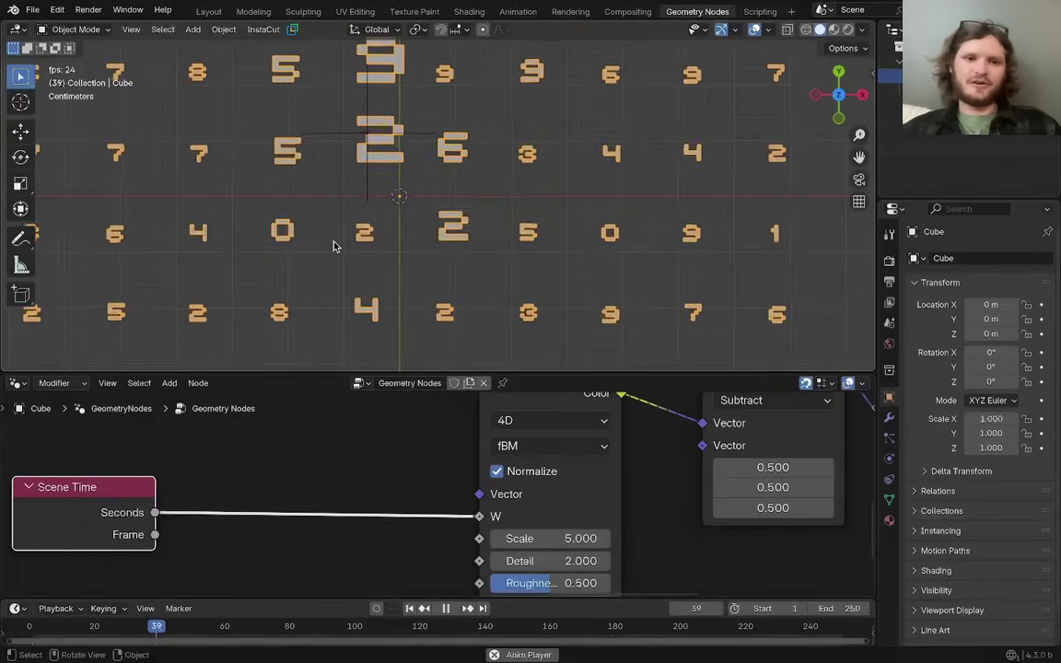
pyautogui.press('space')
# Step: Insert a Math node between Scene Time and the Noise Texture's W, set to Multiply by 0.1
pyautogui.moveTo(263, 452); pyautogui.dragTo(359, 418, button='middle')
pyautogui.hotkey('shift', 'a')
pyautogui.write('m')
pyautogui.write('ath')
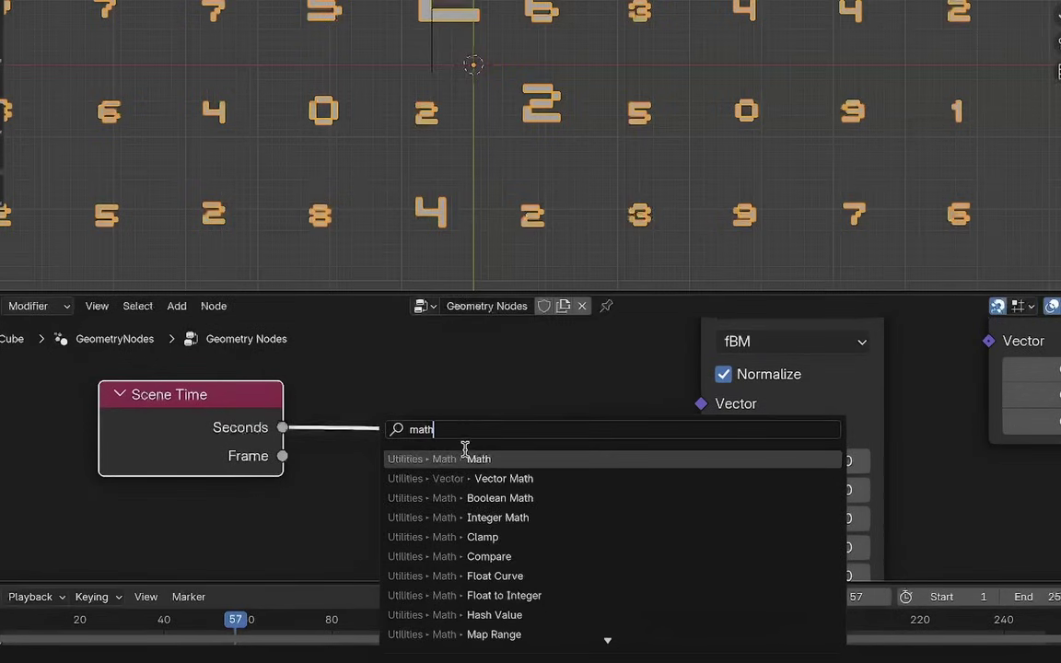
pyautogui.press('Return')
pyautogui.click(311, 416)
pyautogui.click(412, 437)
pyautogui.click(445, 496)
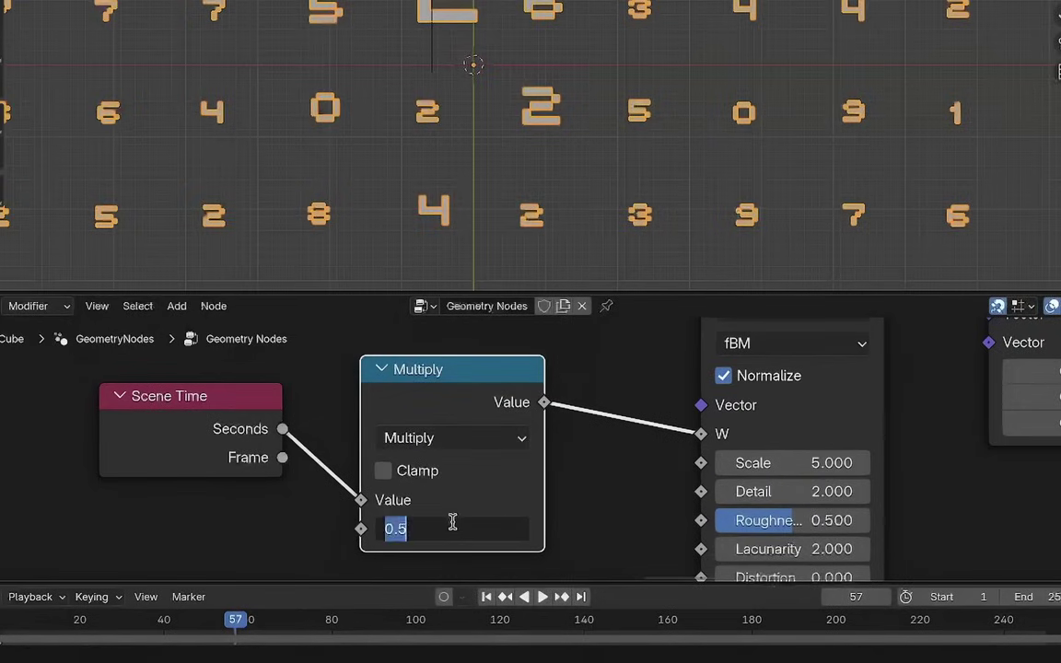
pyautogui.click(452, 522)
pyautogui.write('.1')
pyautogui.press('Return')
# Step: Play the animation from the first frame to check the slower drift of the numbers
pyautogui.hotkey('shift', 'Left')
pyautogui.press('space')
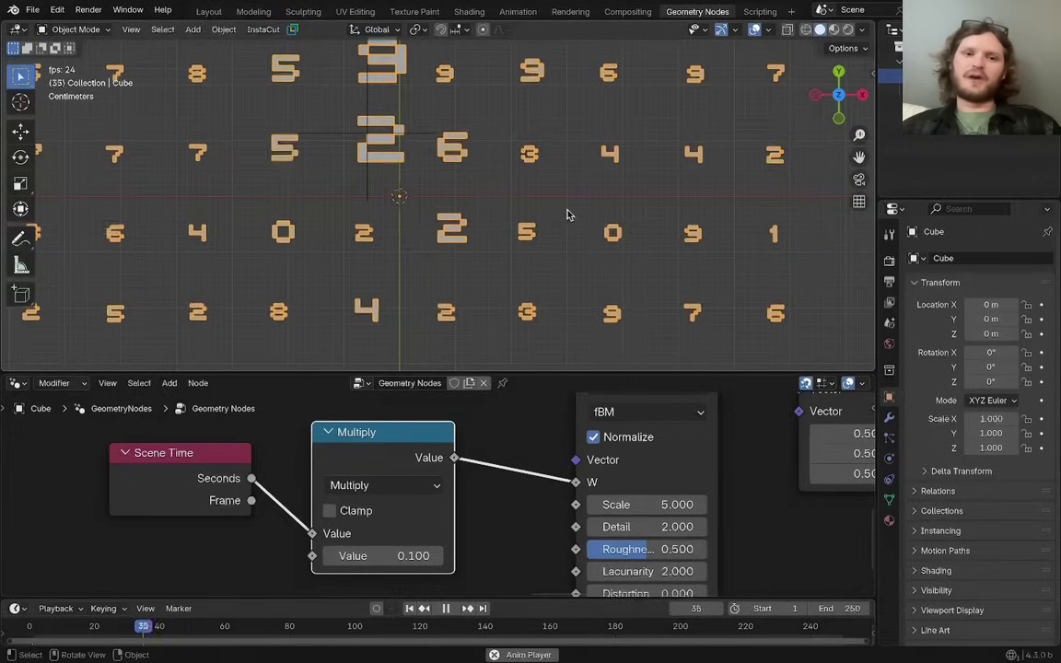
pyautogui.scroll(-5, 567, 214)
pyautogui.scroll(4, 533, 219)
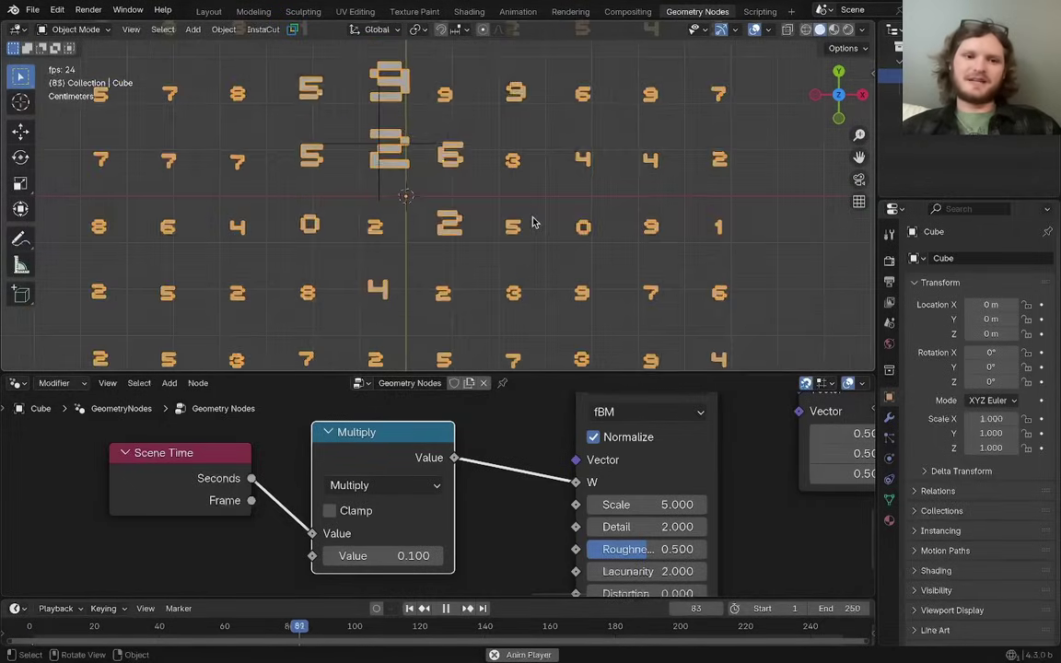
pyautogui.scroll(2, 532, 222)
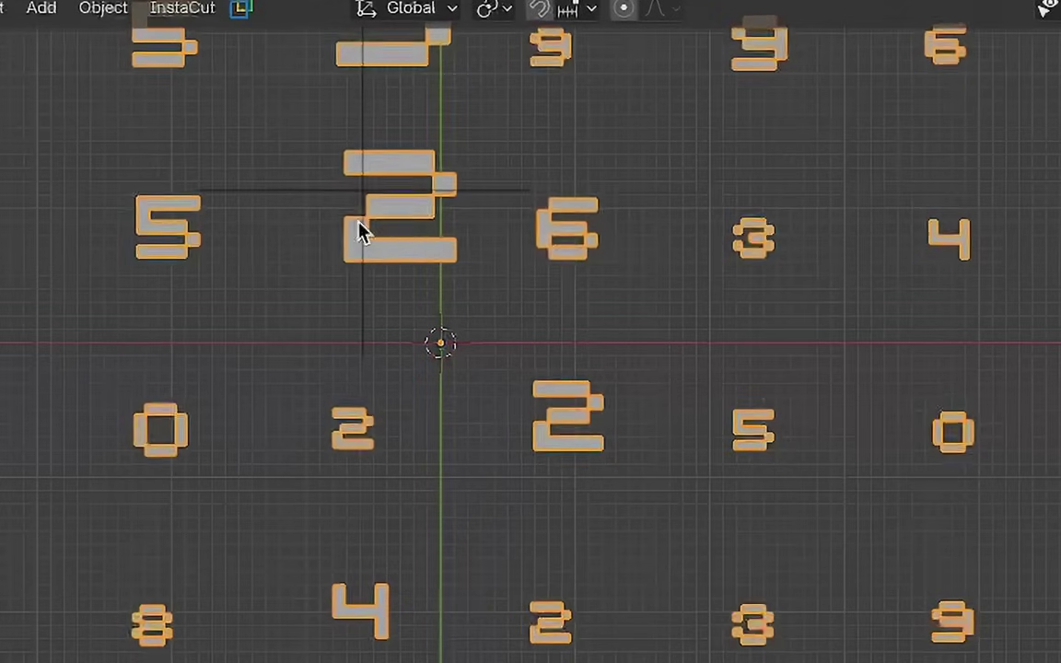
# Step: Select the Empty and move it next to the 8 below the grid's centre while the animation plays
pyautogui.click(317, 194)
pyautogui.scroll(-4, 364, 250)
pyautogui.press('g')
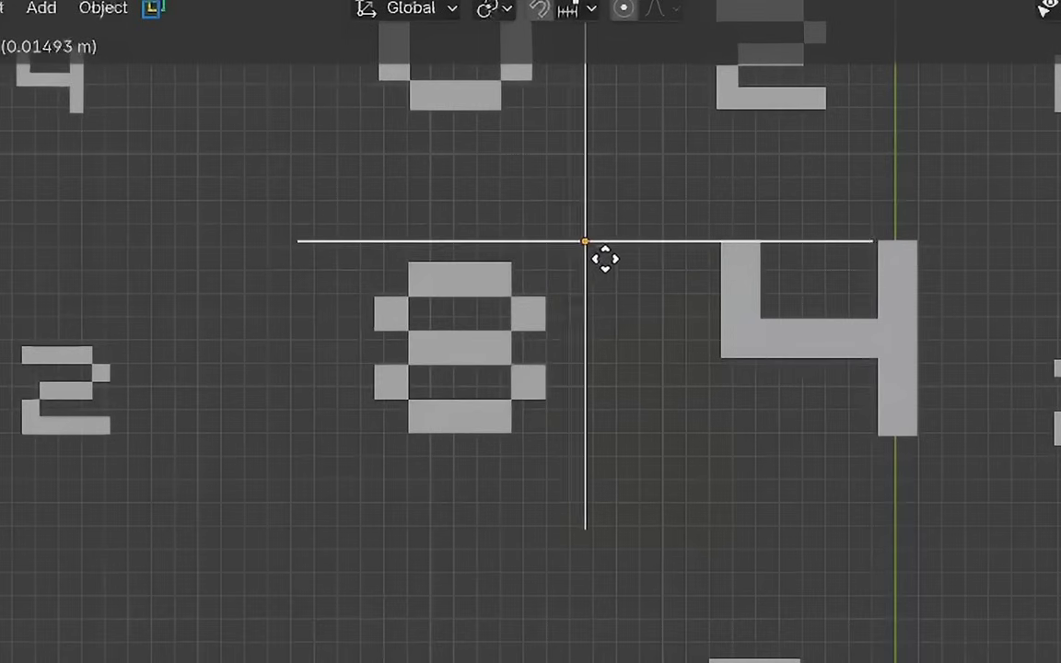
pyautogui.click(598, 261)
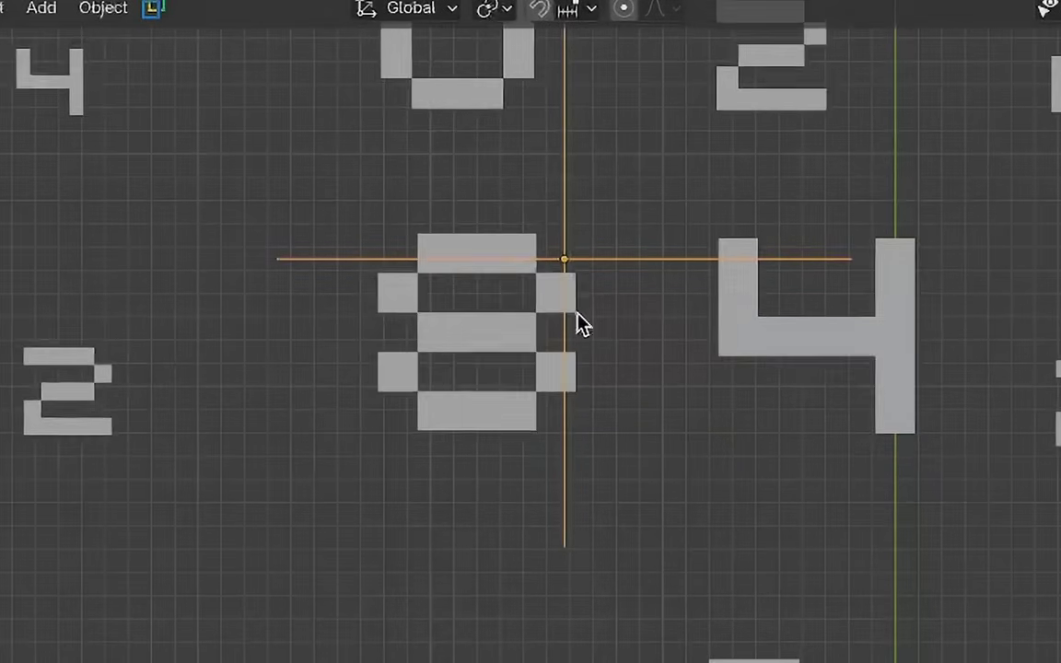
pyautogui.scroll(-5, 590, 327)
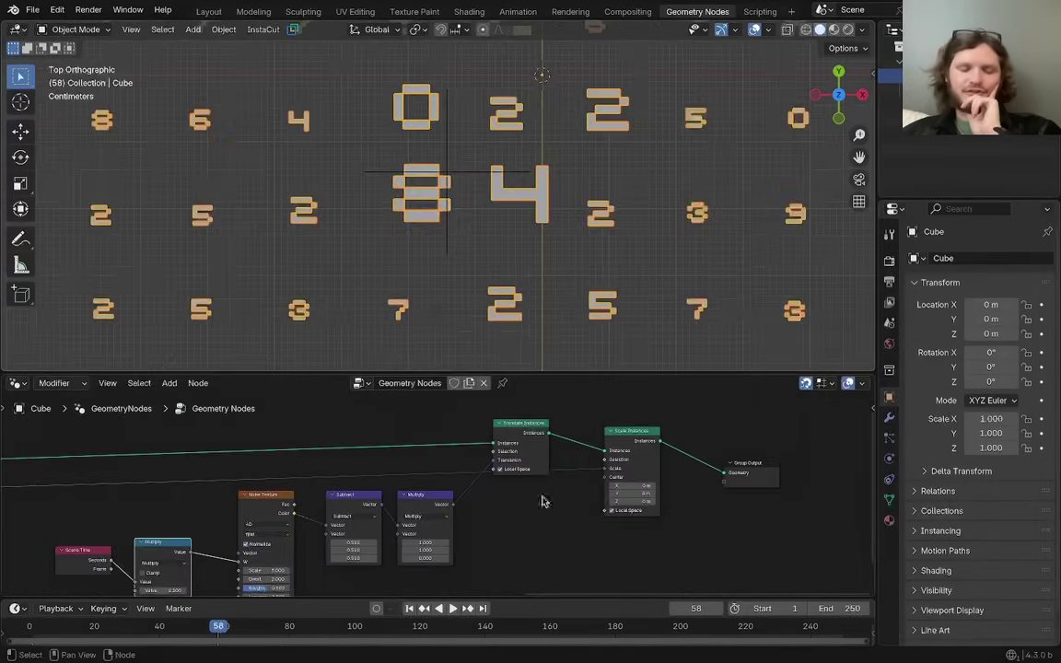
# Step: Insert a Capture Attribute node before Translate Instances and set its domain to Instance
pyautogui.scroll(2, 501, 429)
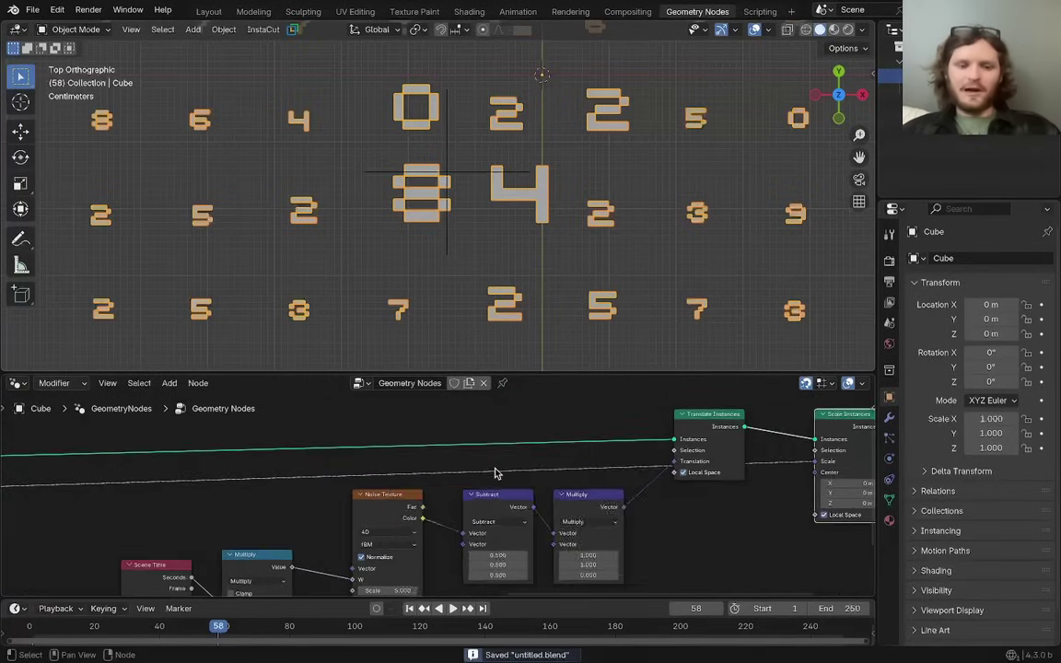
pyautogui.hotkey('shift', 'a')
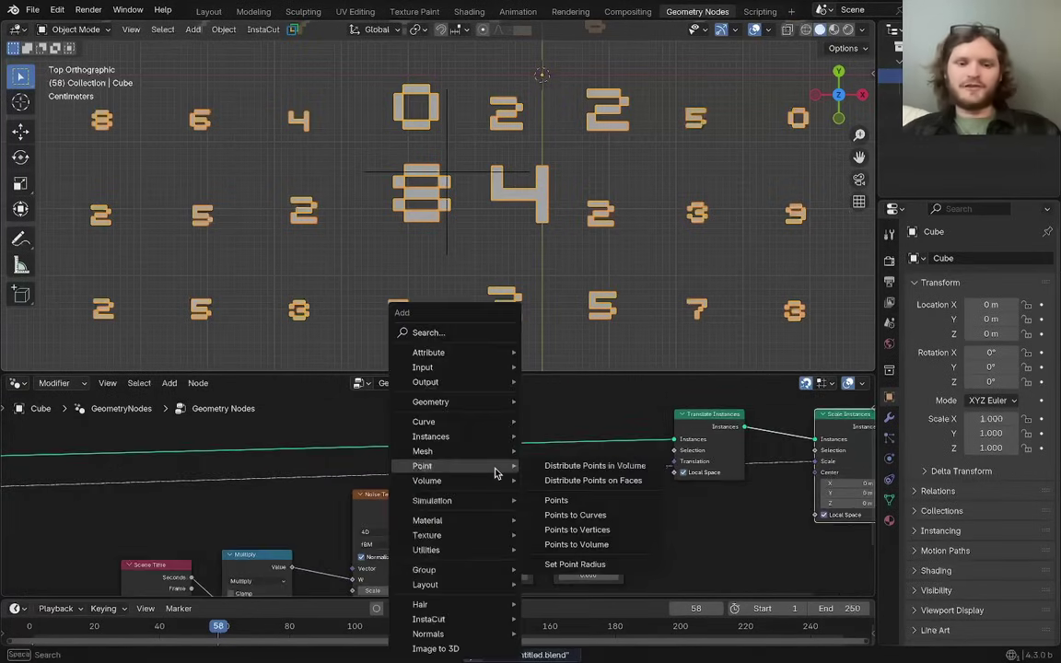
pyautogui.write('cap')
pyautogui.press('Return')
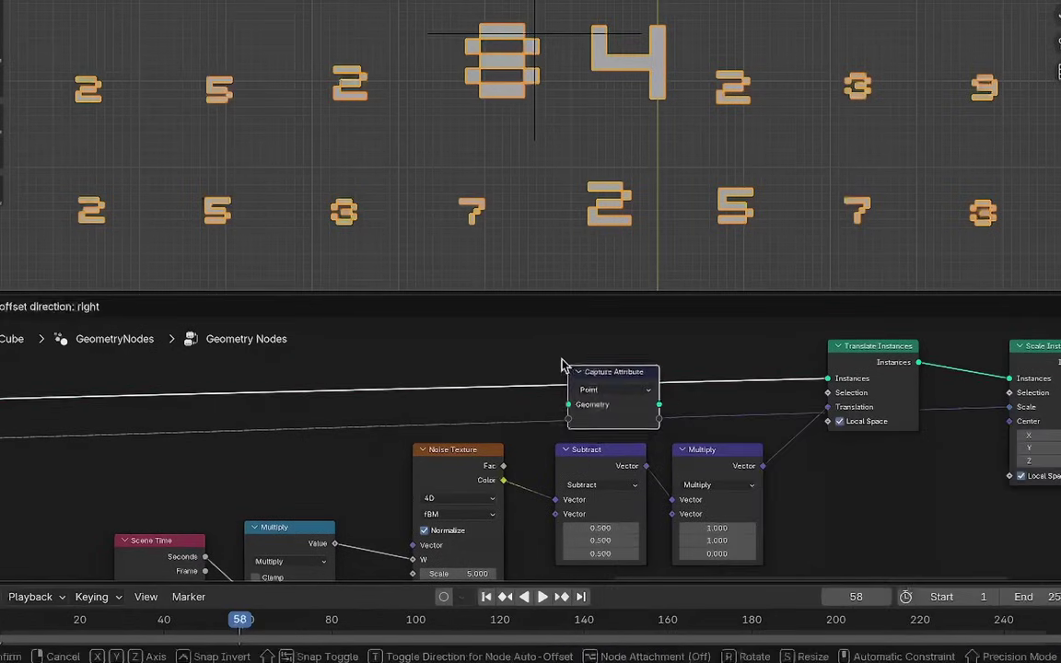
pyautogui.click(558, 360)
pyautogui.click(586, 369)
pyautogui.click(586, 471)
pyautogui.scroll(3, 589, 466)
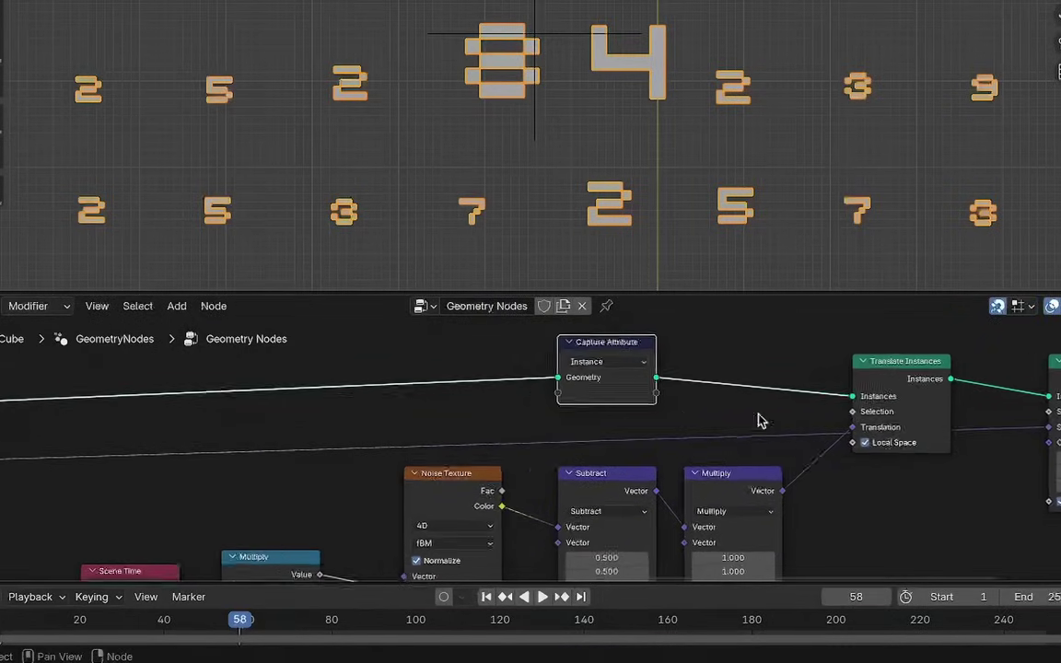
# Step: Route the Map Range result through Capture Attribute into the Scale of Scale Instances, and move the Translate Instances node higher
pyautogui.moveTo(1055, 431); pyautogui.dragTo(812, 413, button='middle')
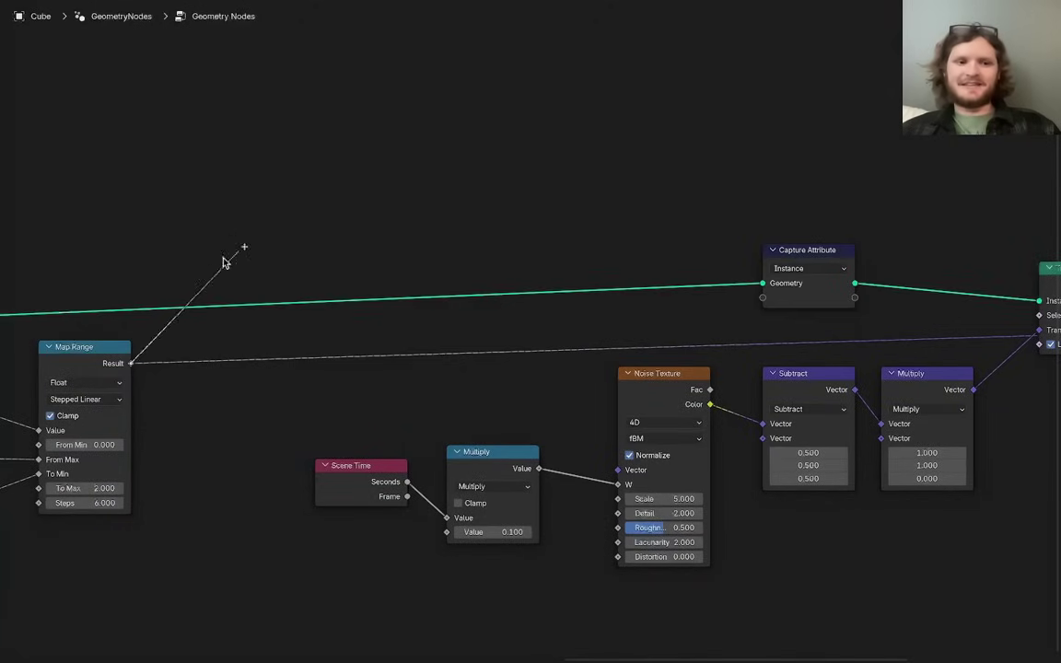
pyautogui.moveTo(223, 263); pyautogui.dragTo(147, 257)
pyautogui.moveTo(647, 303); pyautogui.dragTo(28, 316, button='middle')
pyautogui.scroll(2, 208, 309)
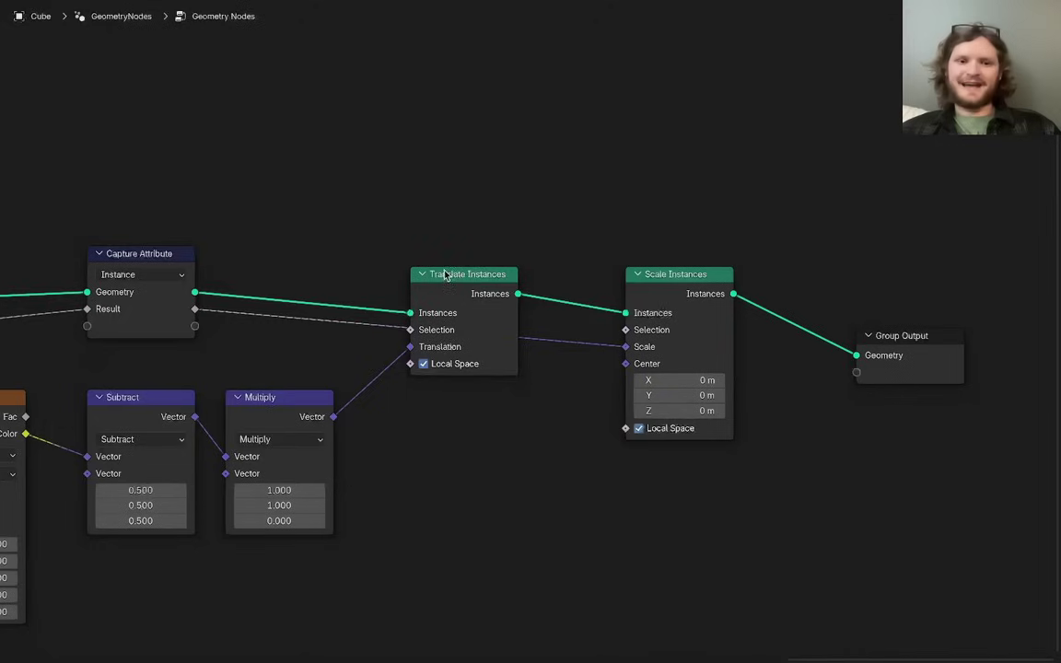
pyautogui.moveTo(445, 274); pyautogui.dragTo(446, 196)
pyautogui.scroll(-3, 184, 334)
pyautogui.moveTo(184, 333); pyautogui.dragTo(761, 309, button='middle')
pyautogui.moveTo(856, 305); pyautogui.dragTo(455, 334, button='middle')
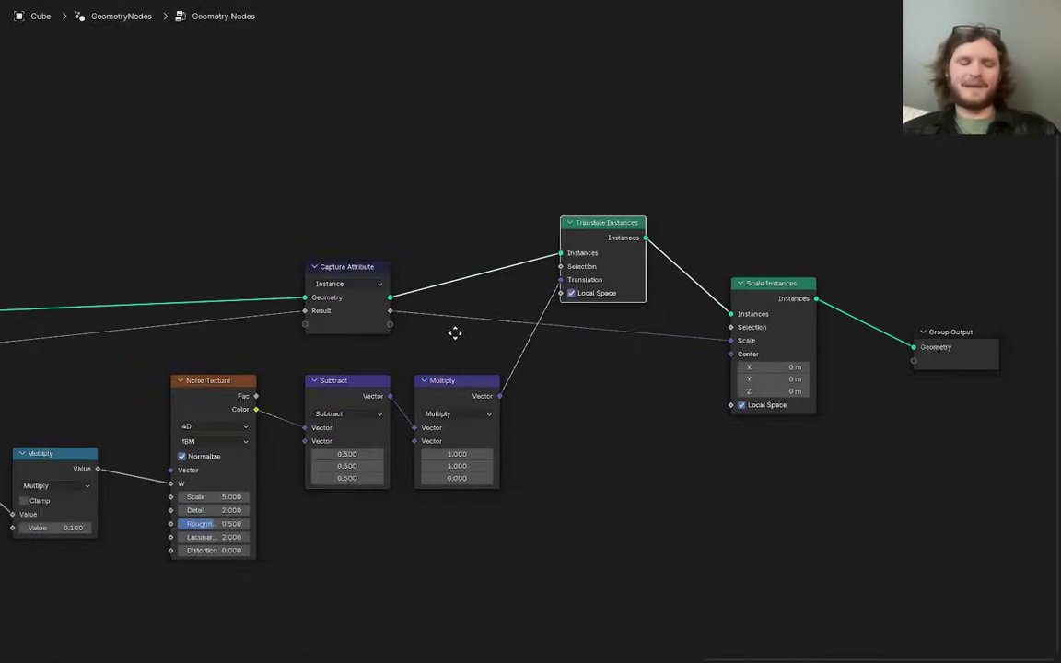
# Step: Restore the full editor layout, move the Empty across the numbers while the animation plays, and save the file
pyautogui.hotkey('ctrl', 'space')
pyautogui.click(463, 181)
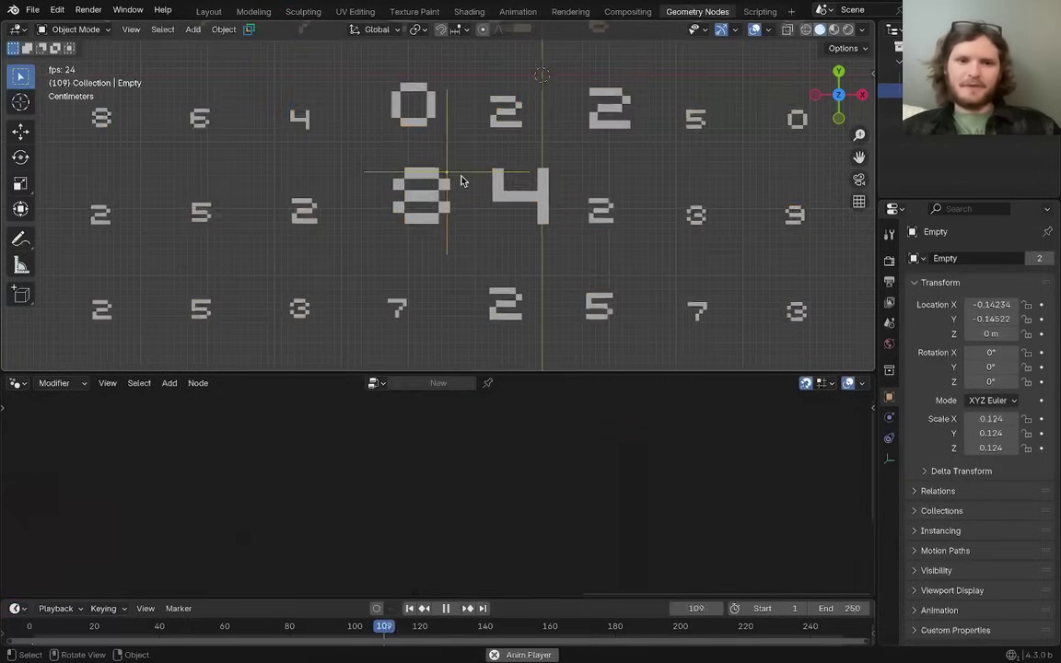
pyautogui.press('g')
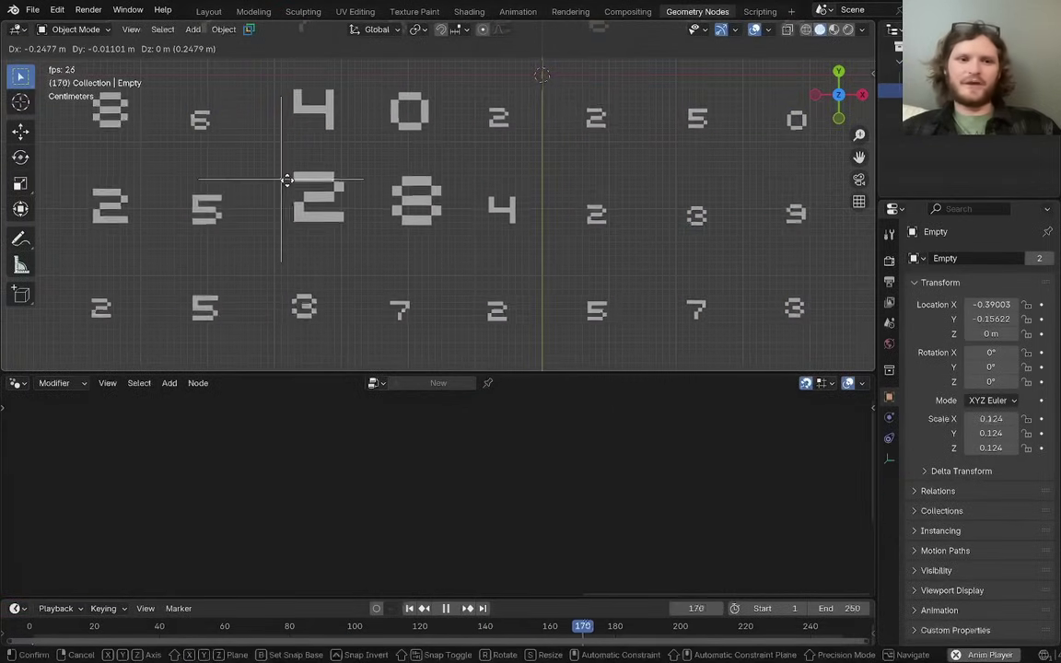
pyautogui.click(287, 181)
pyautogui.scroll(-4, 420, 238)
pyautogui.hotkey('ctrl', 's')
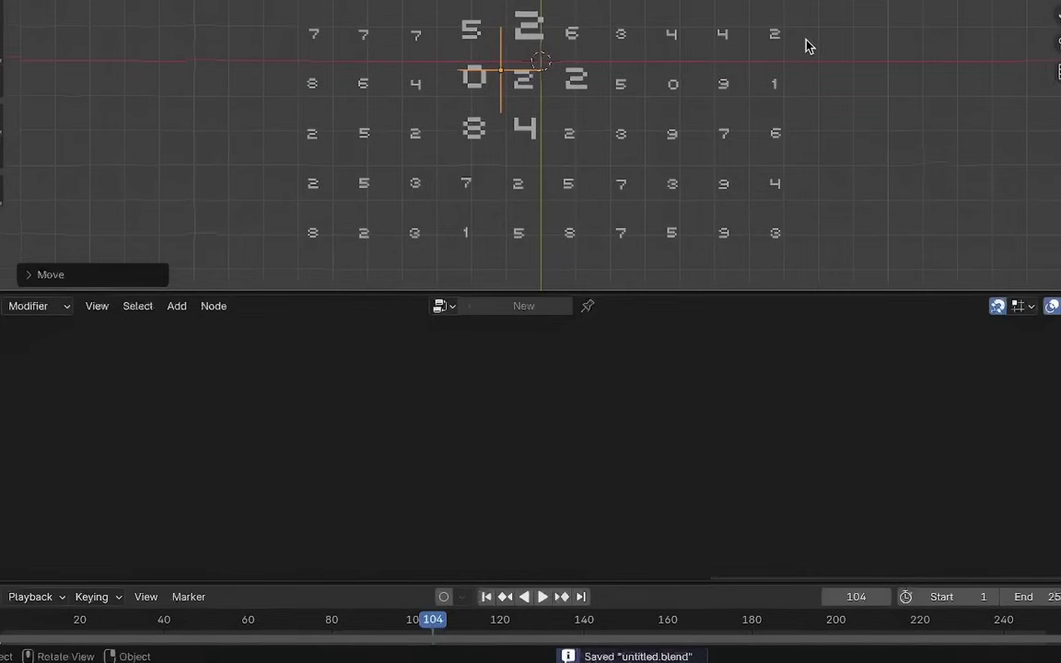
pyautogui.press('space')
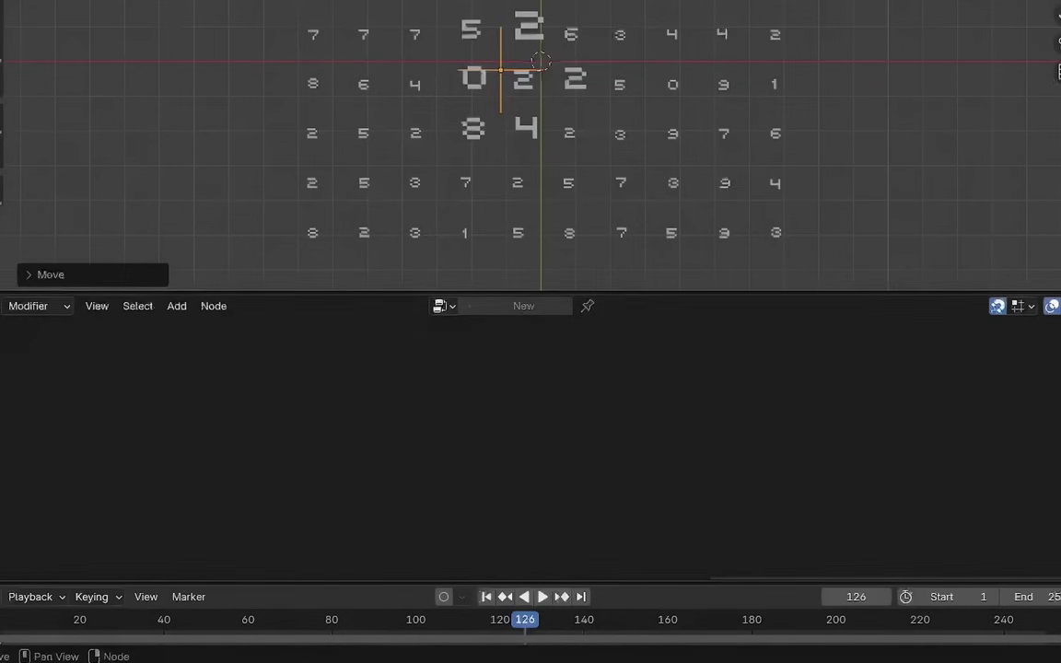
# Step: Create a material named Black for the number grid in the Shader Editor and delete its Principled BSDF
pyautogui.press('a')
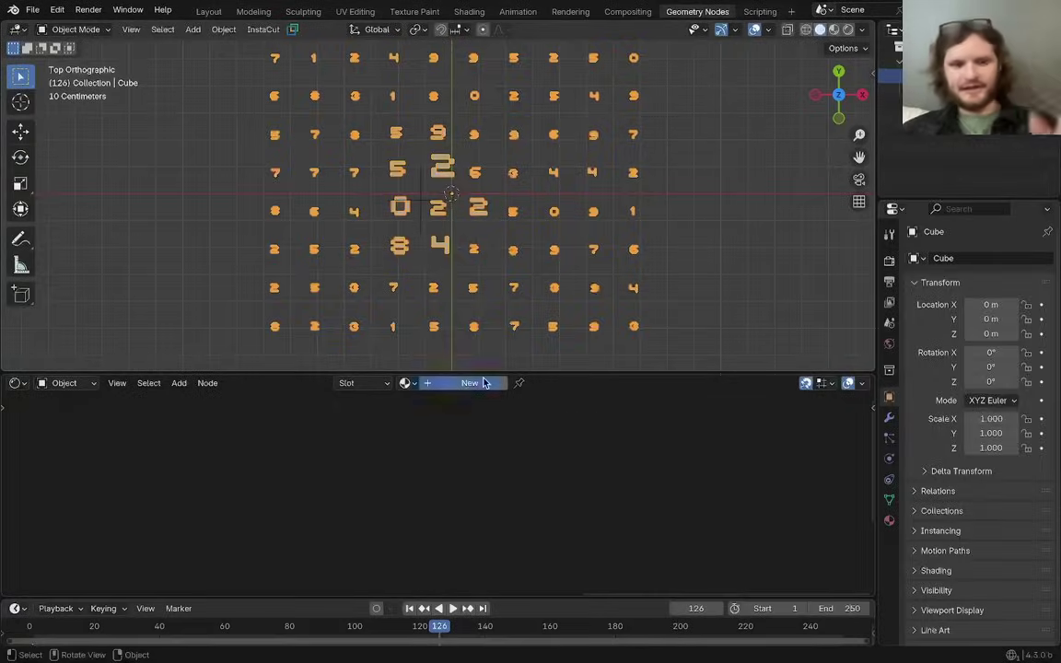
pyautogui.click(580, 305)
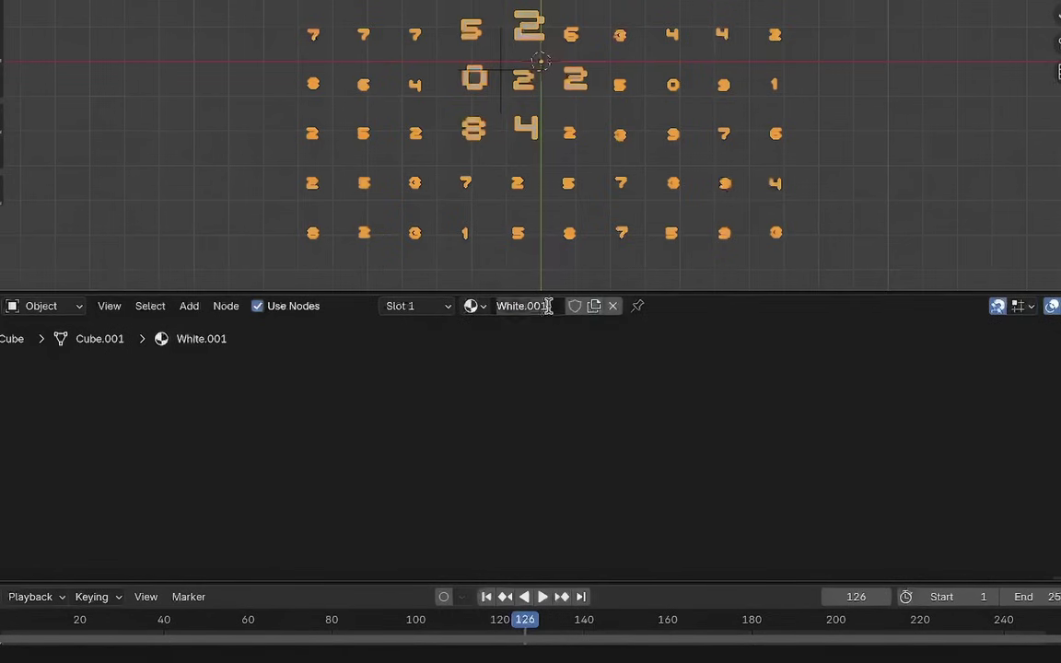
pyautogui.scroll(8, 556, 470)
pyautogui.moveTo(409, 442); pyautogui.dragTo(691, 350)
pyautogui.press('x')
pyautogui.moveTo(750, 362); pyautogui.dragTo(550, 390, button='middle')
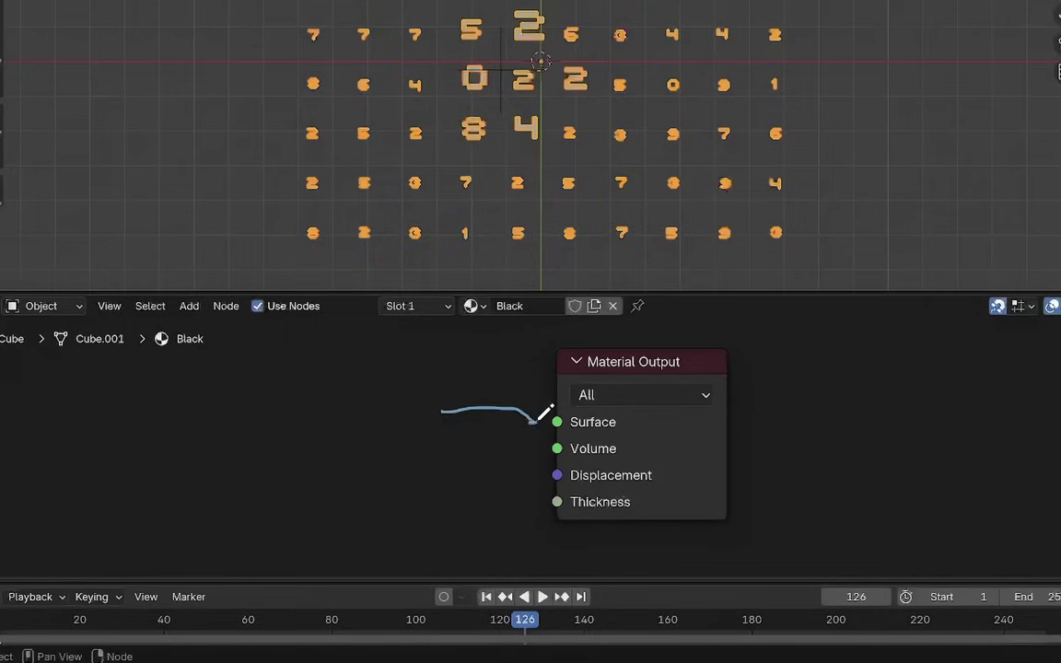
# Step: Assign the White material to the number grid and delete its Principled BSDF
pyautogui.click(474, 305)
pyautogui.click(512, 374)
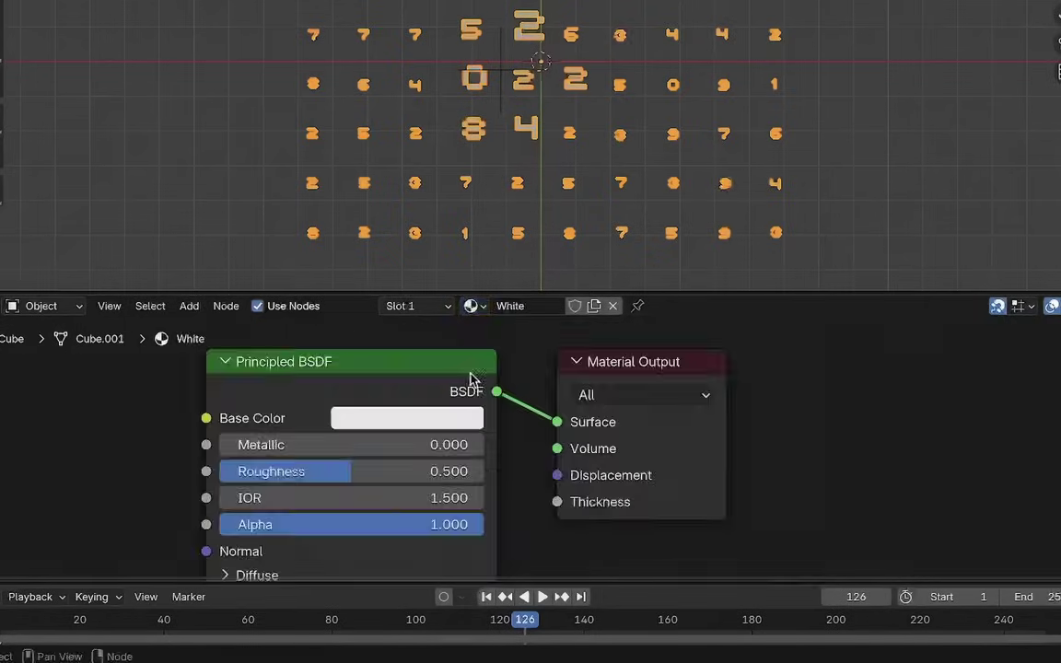
pyautogui.press('x')
pyautogui.moveTo(534, 381); pyautogui.dragTo(403, 380, button='middle')
# Step: Feed a Value node of 1 into the White material's Surface, and show the viewport in Material Preview without overlays
pyautogui.hotkey('shift', 'a')
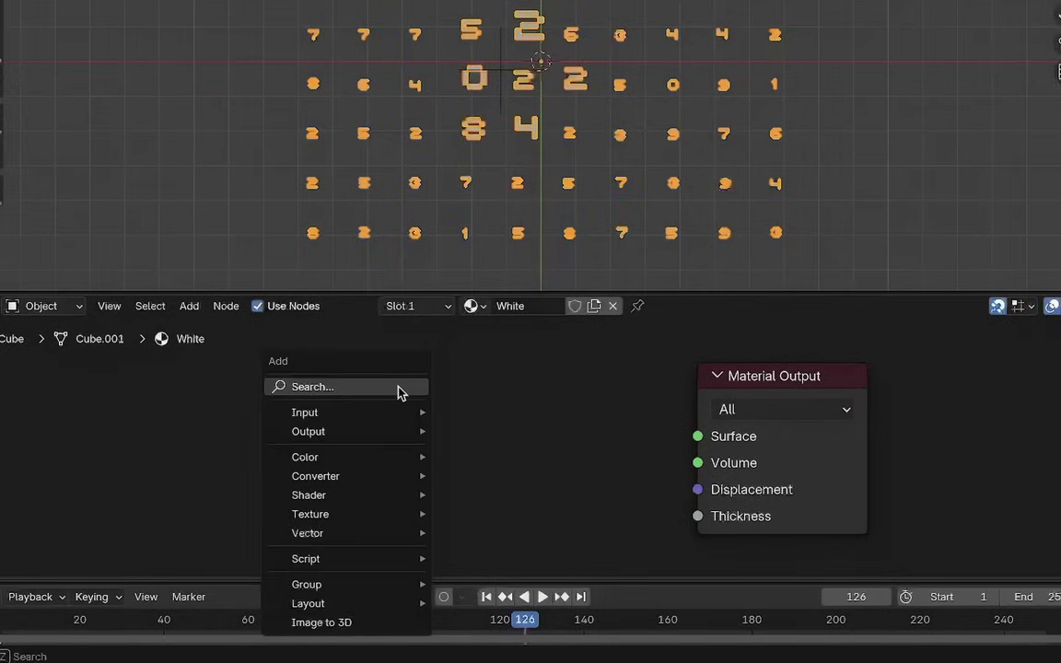
pyautogui.write('val')
pyautogui.press('Return')
pyautogui.click(383, 381)
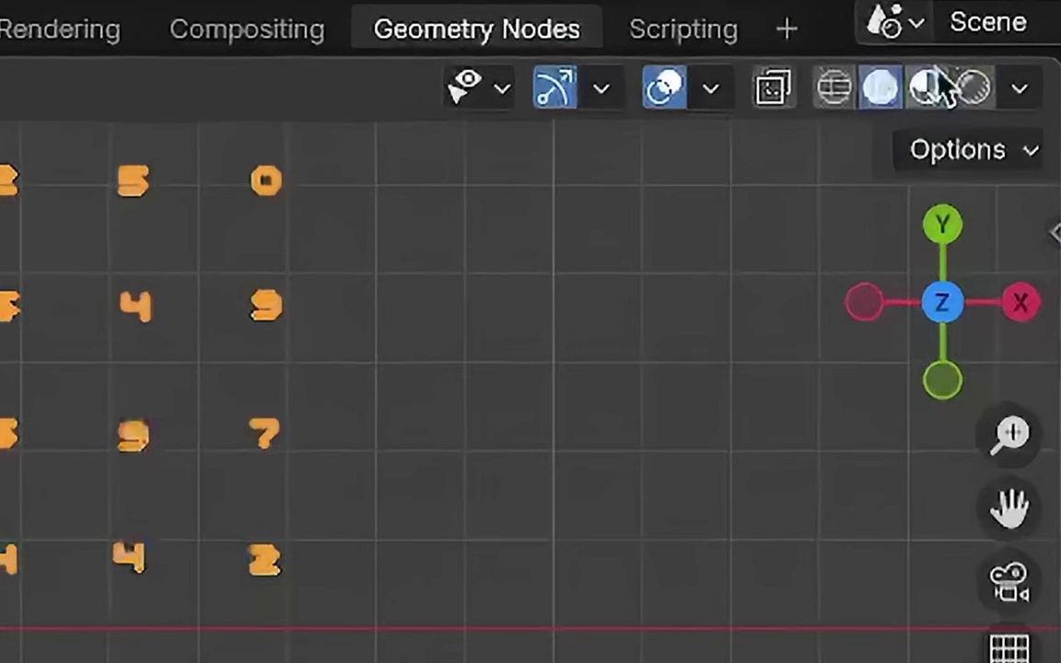
pyautogui.click(834, 28)
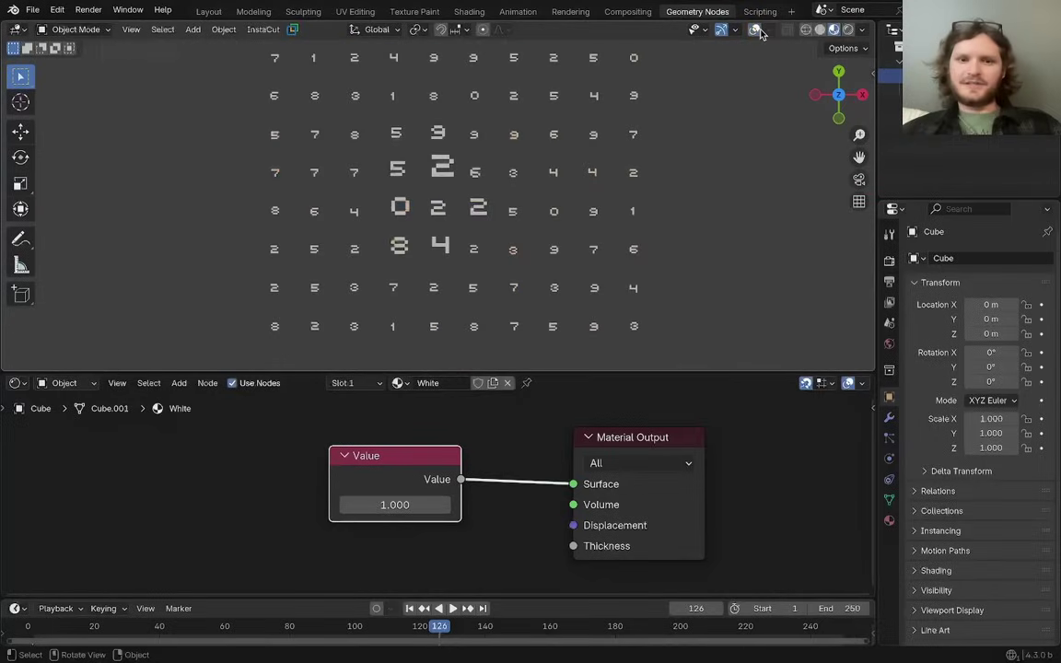
pyautogui.scroll(2, 508, 152)
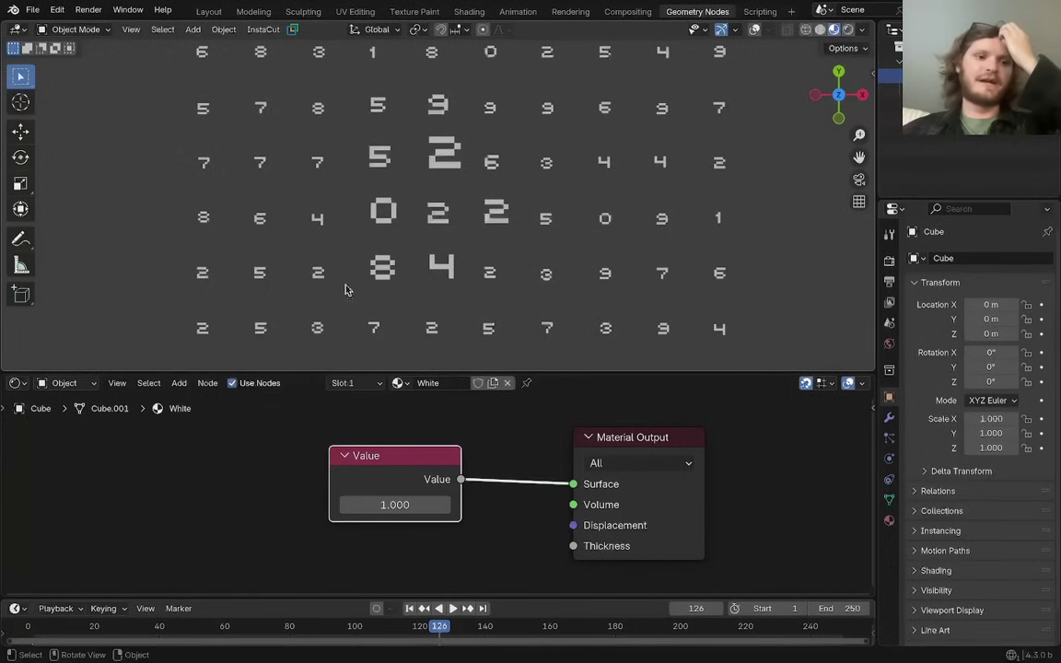
# Step: Add a Set Material node between Scale Instances and Group Output in the Geometry Nodes tree, using the White material
pyautogui.click(41, 385)
pyautogui.click(66, 504)
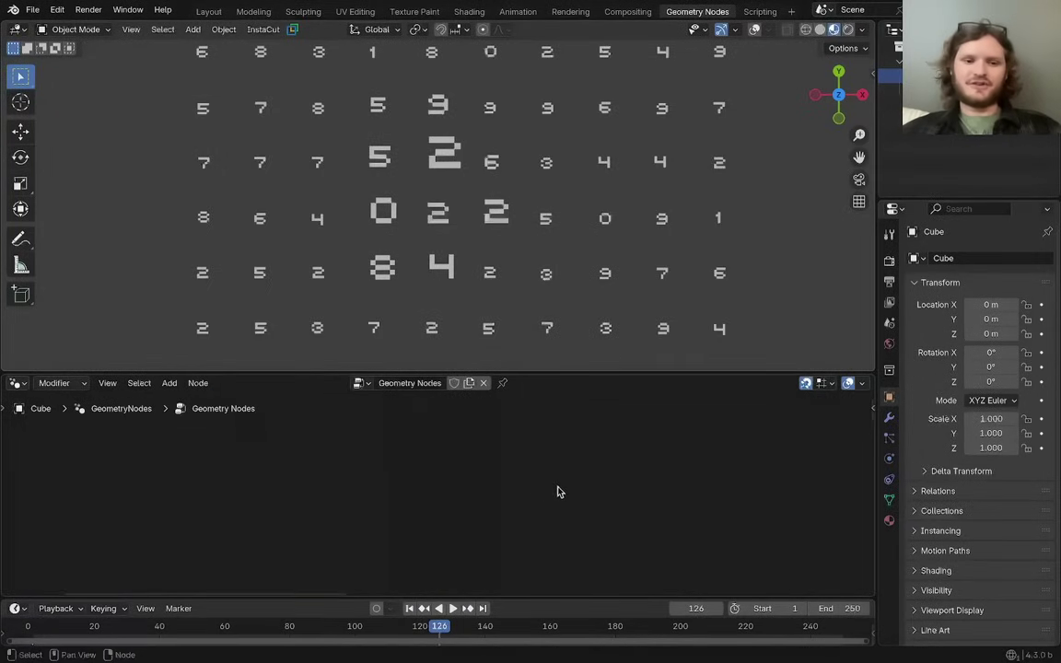
pyautogui.scroll(-3, 554, 491)
pyautogui.moveTo(568, 546); pyautogui.dragTo(419, 505, button='middle')
pyautogui.moveTo(570, 564); pyautogui.dragTo(377, 534, button='middle')
pyautogui.moveTo(636, 551); pyautogui.dragTo(359, 503, button='middle')
pyautogui.moveTo(593, 502); pyautogui.dragTo(276, 499, button='middle')
pyautogui.scroll(3, 469, 496)
pyautogui.scroll(3, 467, 497)
pyautogui.hotkey('shift', 'a')
pyautogui.write('se')
pyautogui.press('Return')
pyautogui.click(419, 467)
pyautogui.click(451, 545)
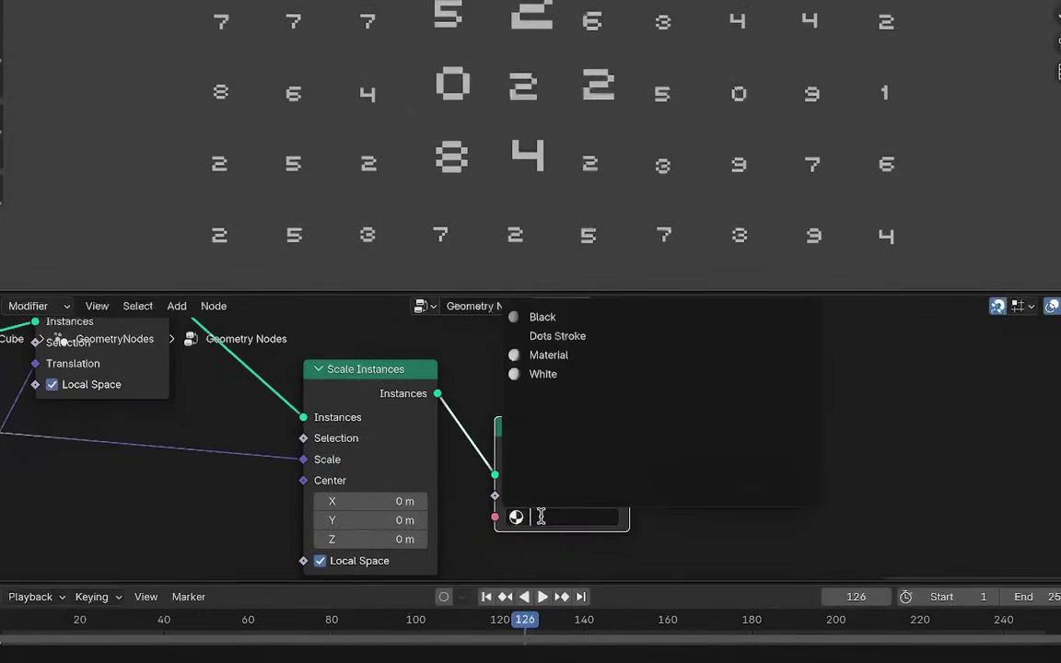
pyautogui.click(545, 374)
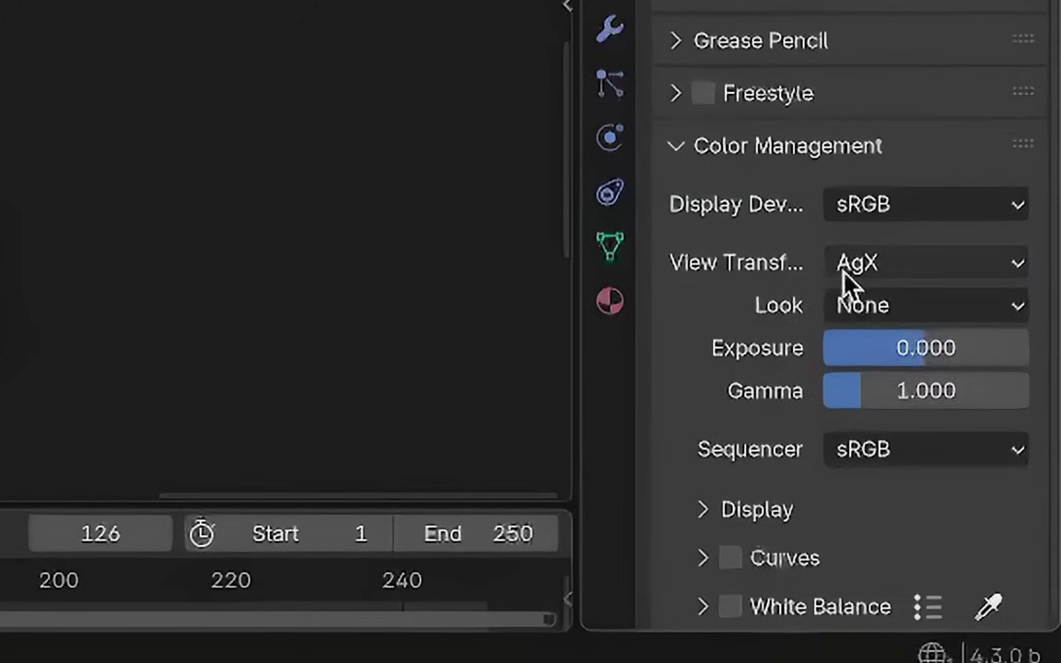
# Step: Set the Color Management view transform to Standard
pyautogui.click(845, 276)
pyautogui.click(796, 311)
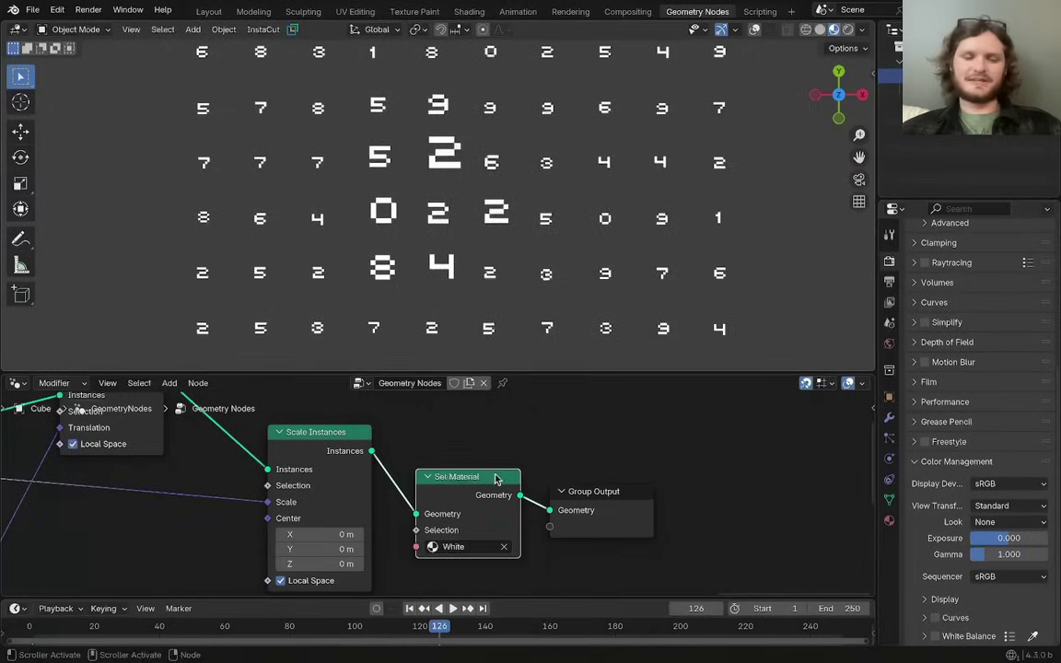
pyautogui.moveTo(479, 231); pyautogui.dragTo(508, 218, button='middle')
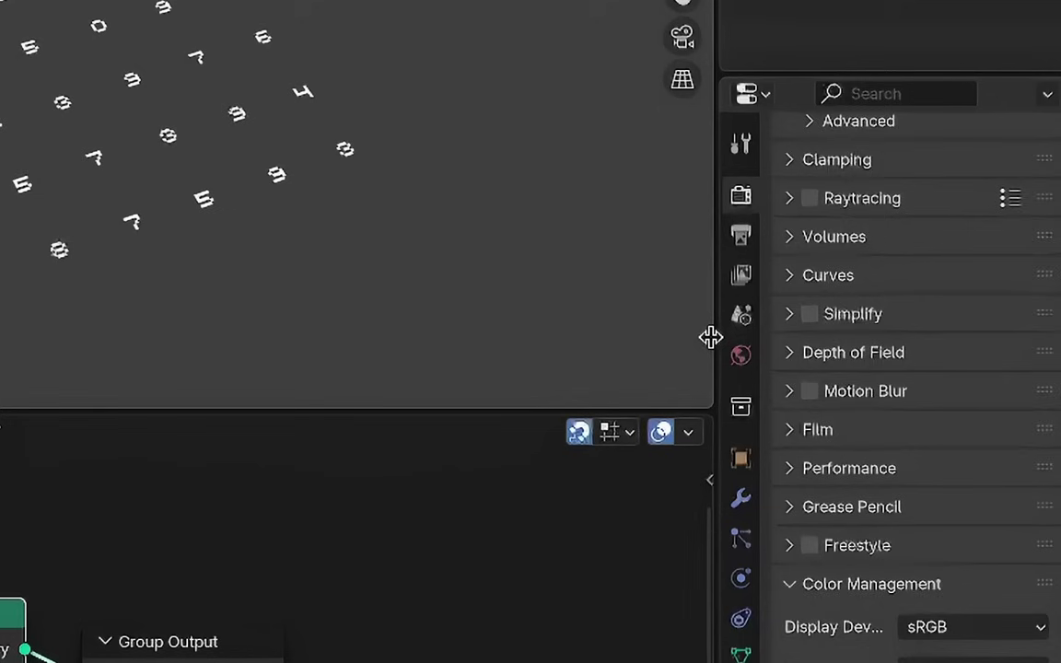
# Step: Set the World background colour to black and show the viewport in Rendered shading
pyautogui.click(889, 343)
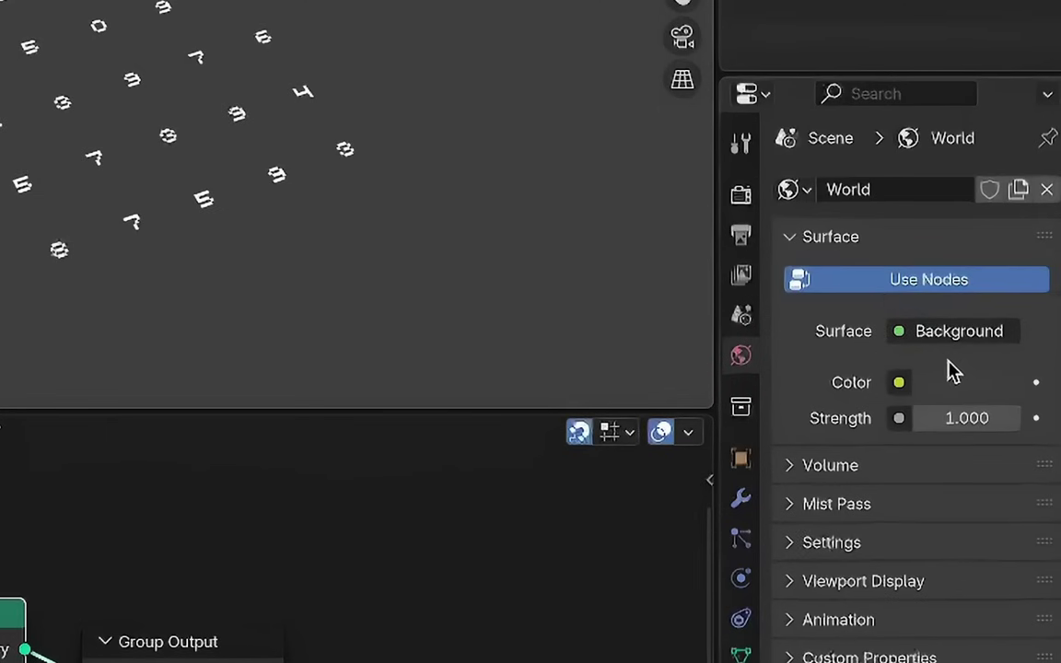
pyautogui.click(964, 379)
pyautogui.moveTo(998, 106); pyautogui.dragTo(998, 145)
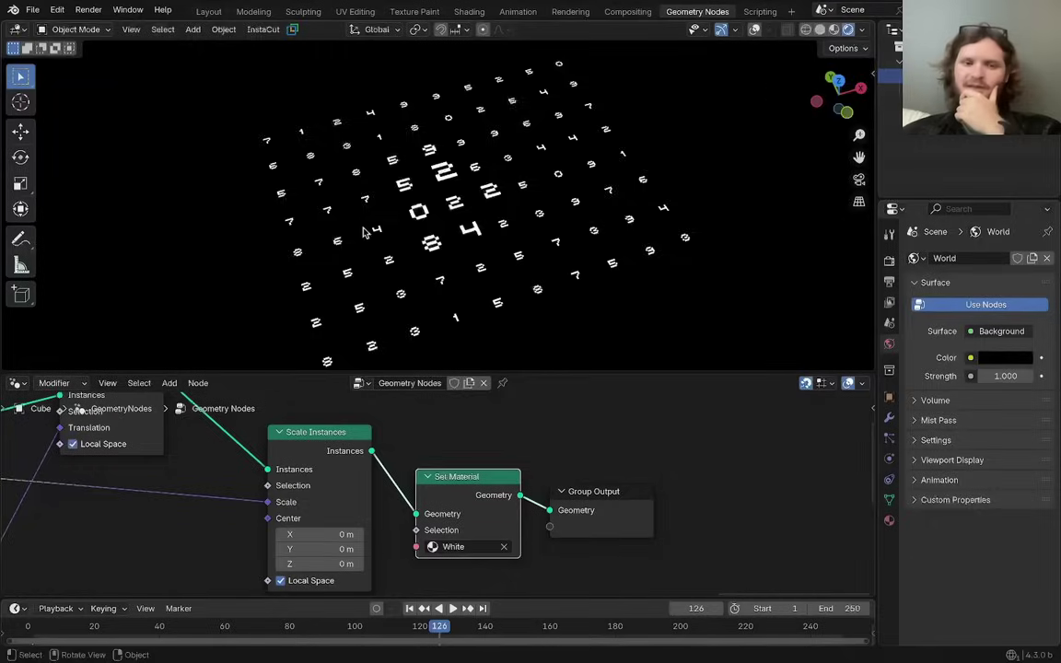
# Step: Show the overlays in top view and move the Empty around the grid, placing it by the 2 above the centre
pyautogui.press('KP_7')
pyautogui.click(753, 31)
pyautogui.click(470, 214)
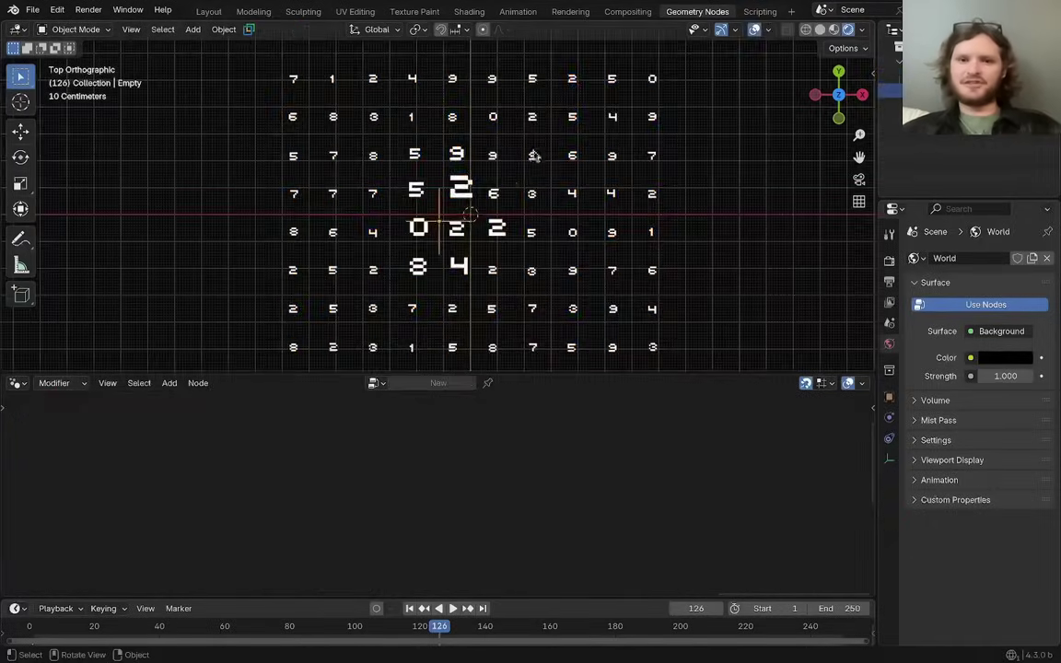
pyautogui.press('g')
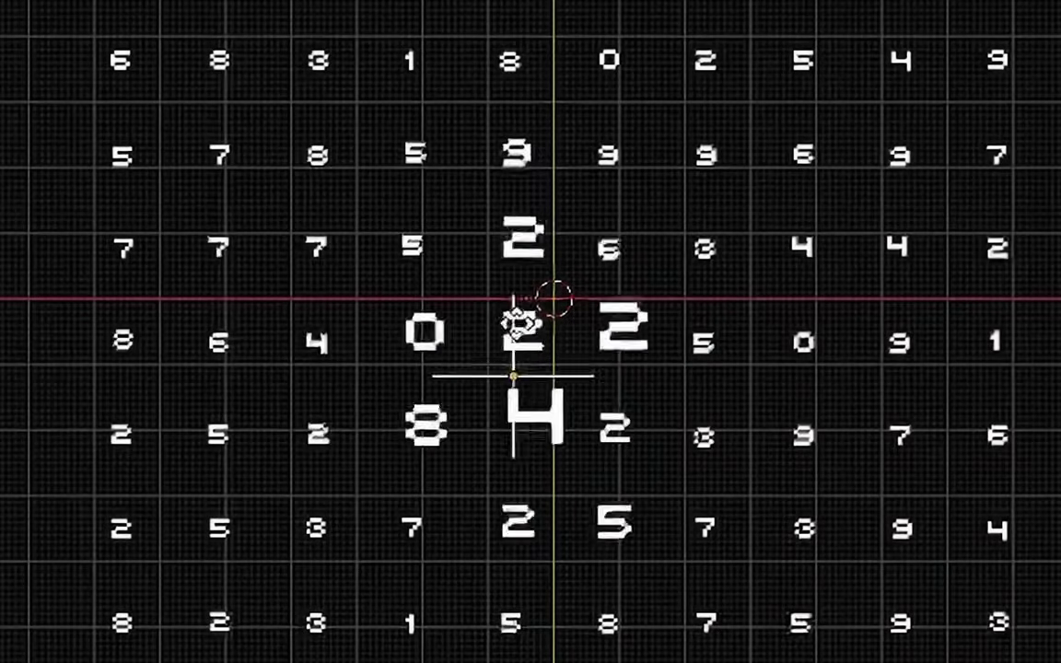
pyautogui.click(474, 274)
pyautogui.keyDown('shift'); pyautogui.moveTo(531, 257); pyautogui.dragTo(521, 234, button='middle'); pyautogui.keyUp('shift')
pyautogui.press('g')
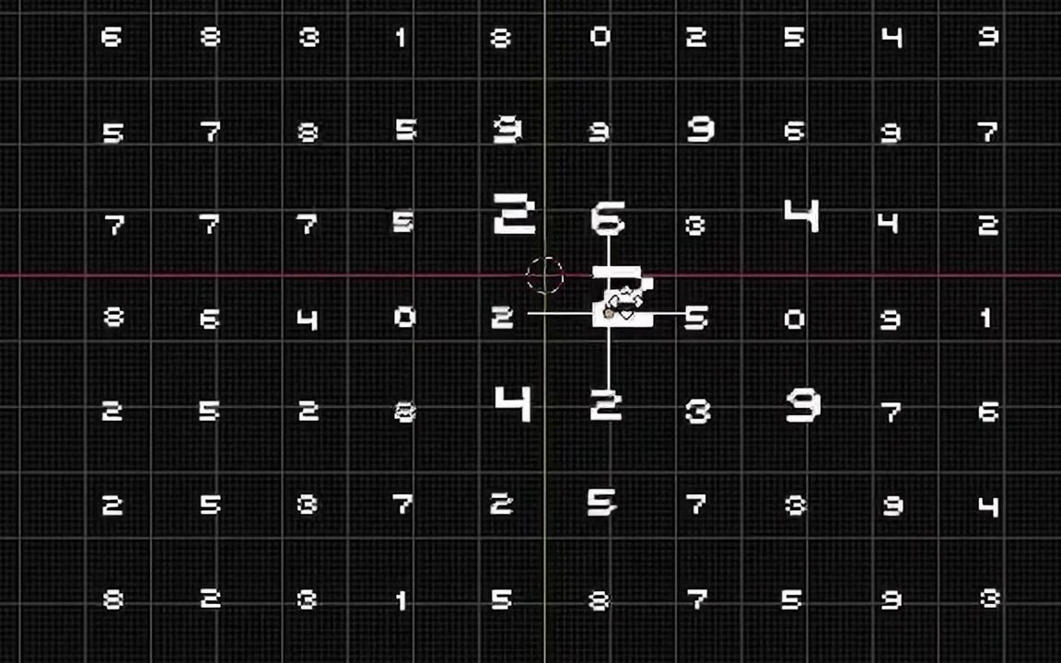
pyautogui.click(513, 241)
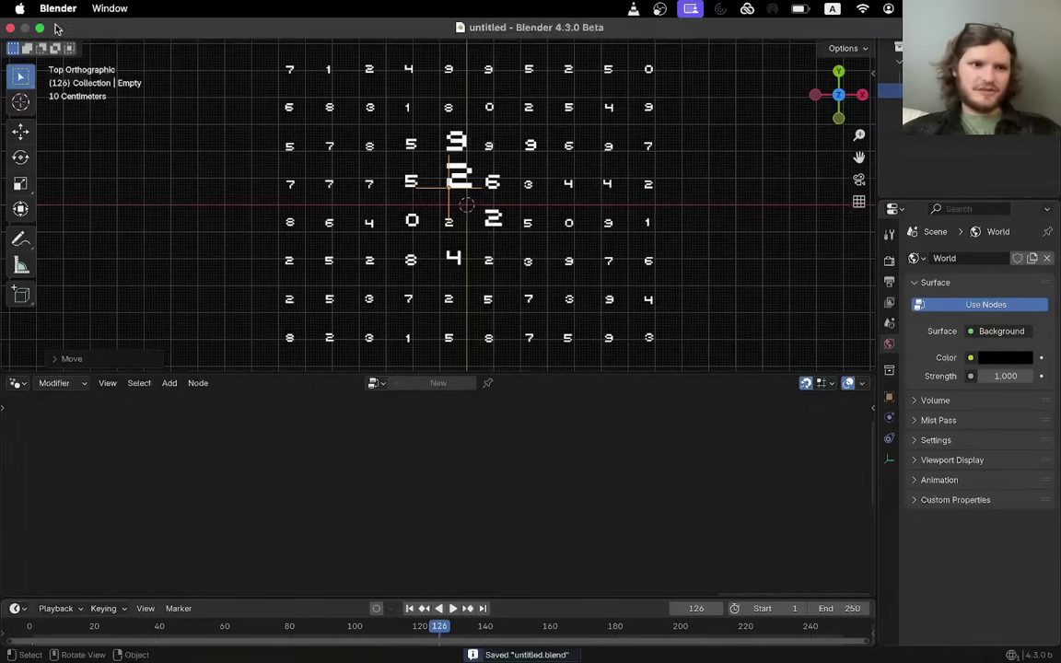
# Step: Leave full screen, switch to Google Chrome and search Google Images for "mouse cursor png"
pyautogui.click(40, 29)
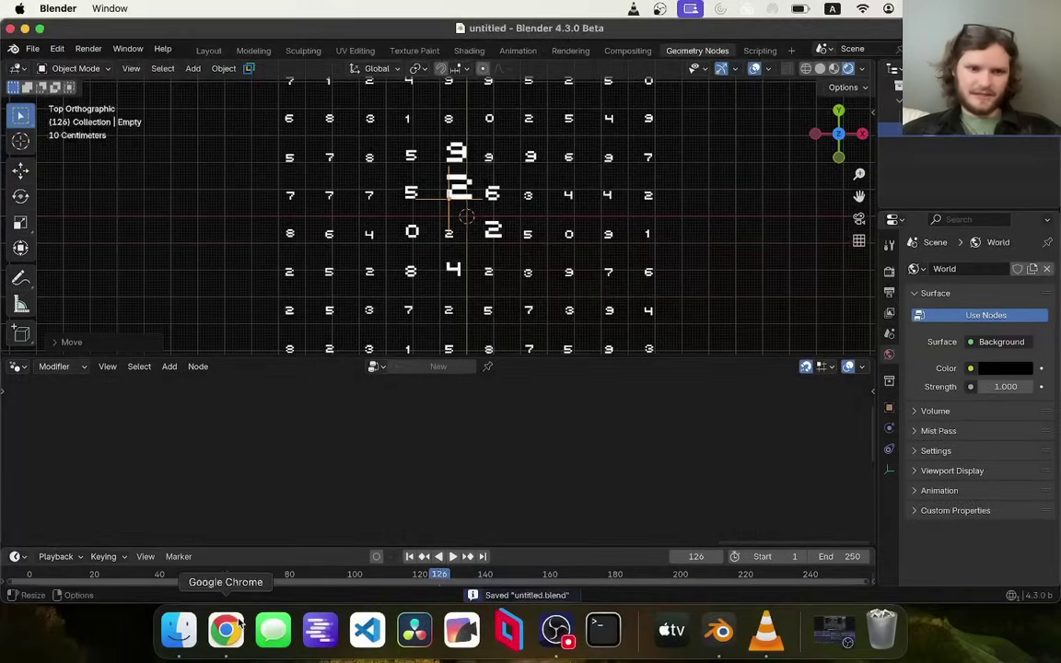
pyautogui.click(226, 630)
pyautogui.click(291, 64)
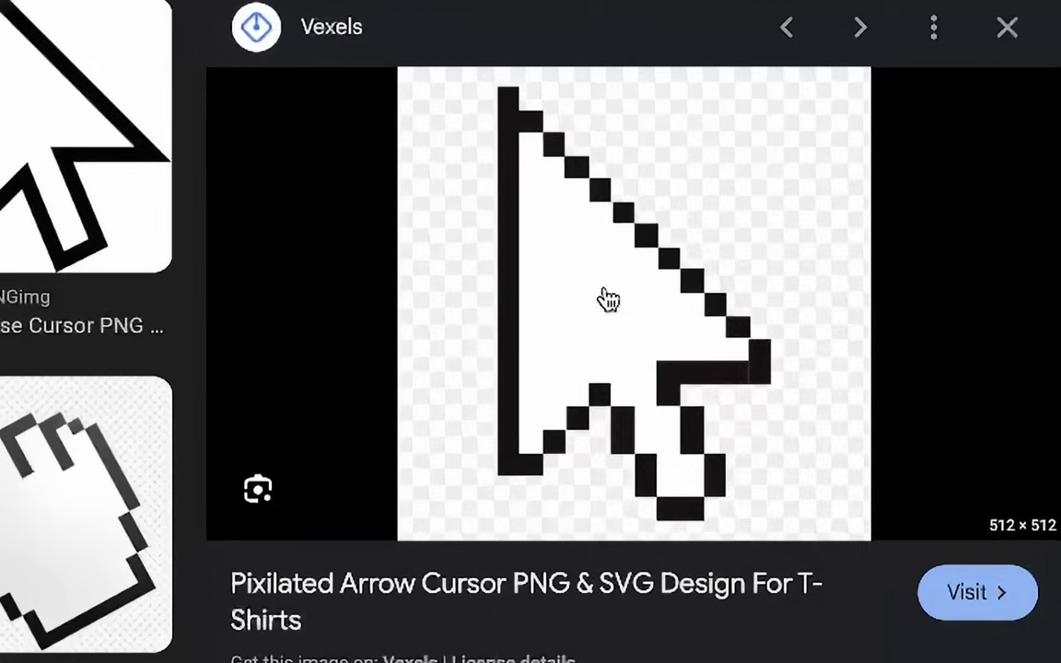
# Step: Save the Vexels pixelated arrow cursor image to the Desktop as cursor
pyautogui.rightClick(805, 382)
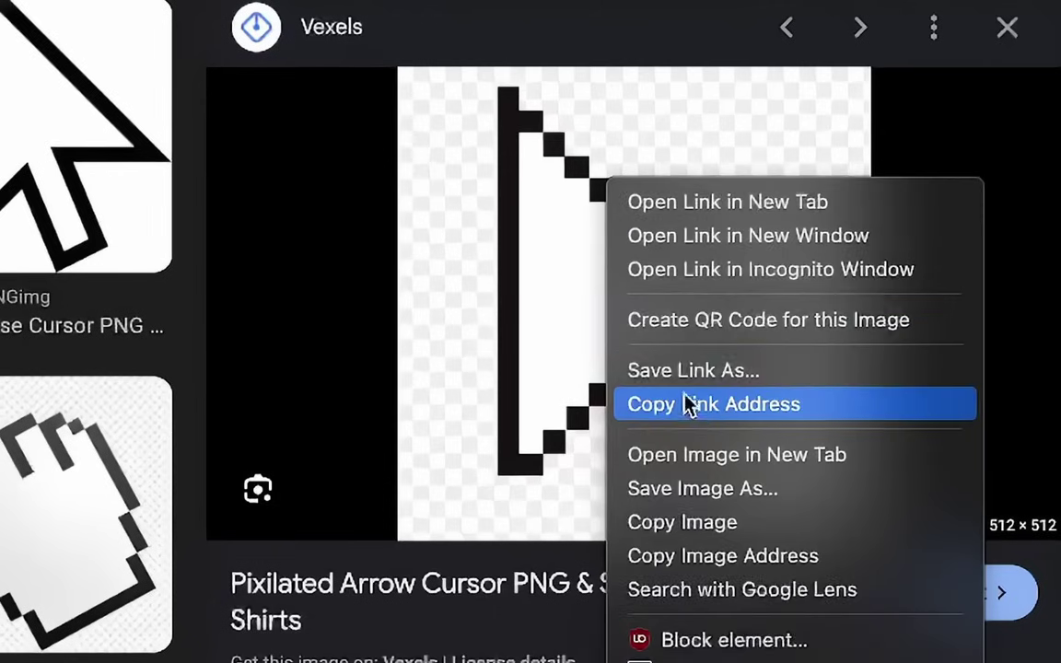
pyautogui.click(847, 472)
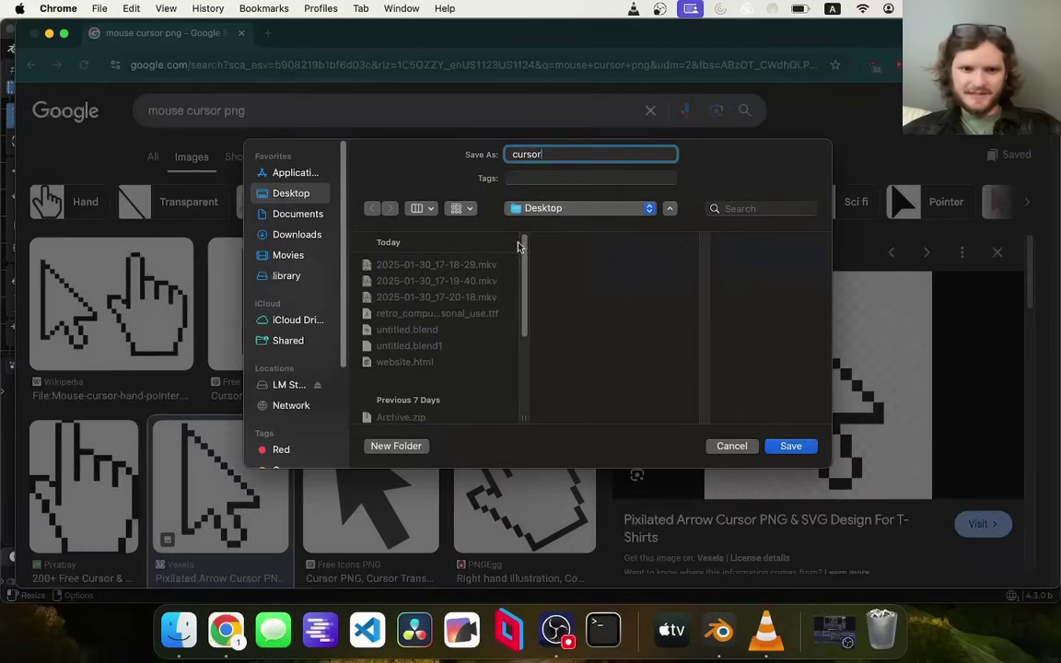
pyautogui.click(789, 446)
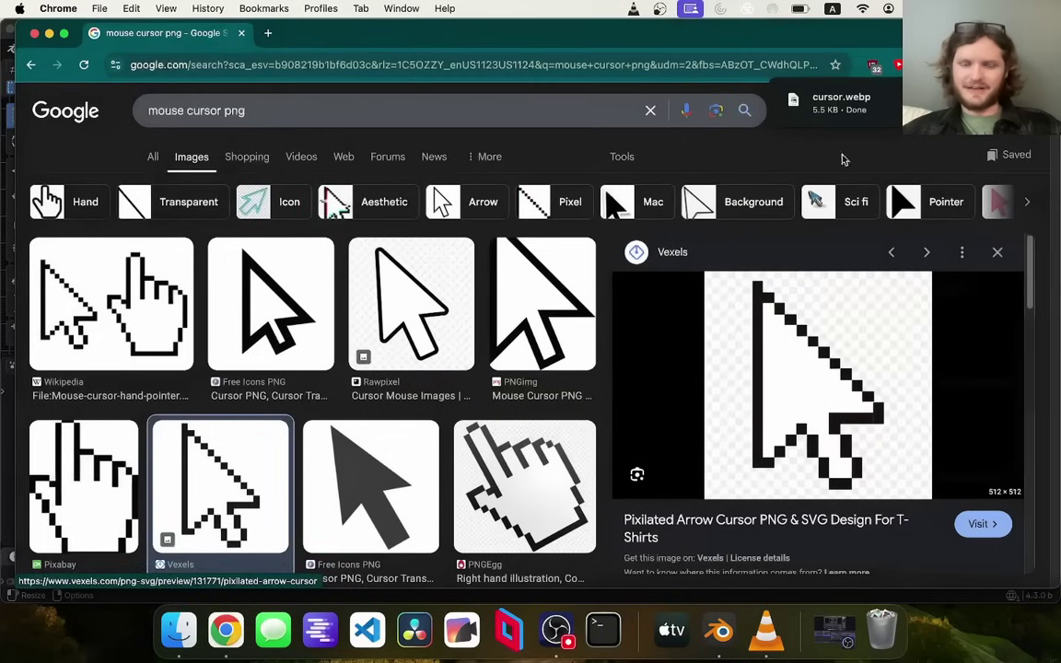
# Step: Close the browser window, return to Blender and import cursor.webp from the Desktop as a mesh plane with the Emission shader
pyautogui.click(49, 33)
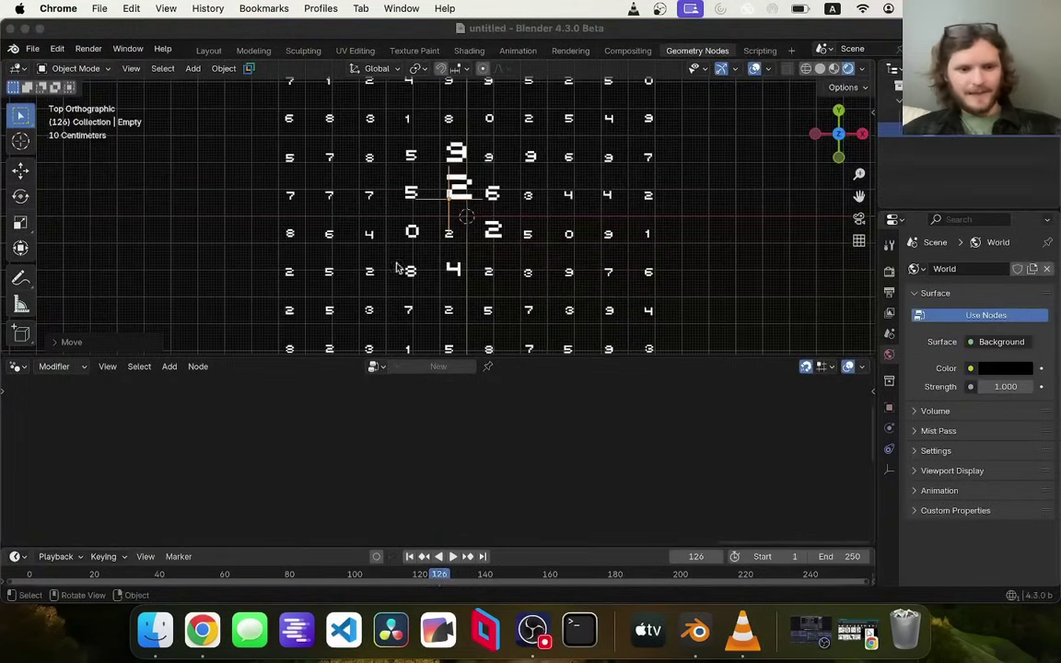
pyautogui.click(788, 215)
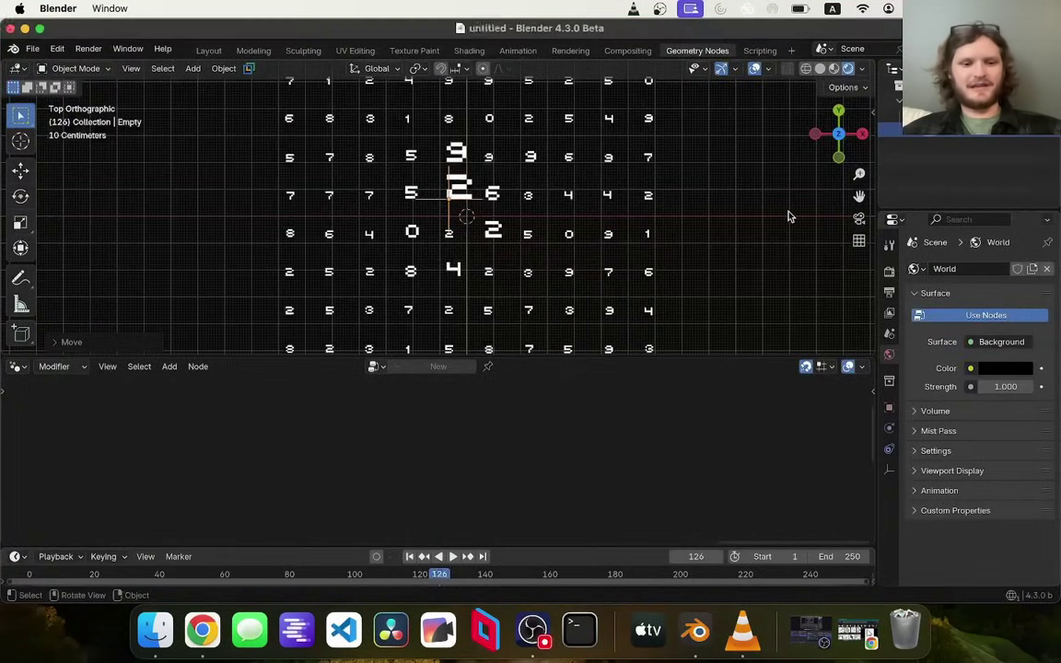
pyautogui.press('F3')
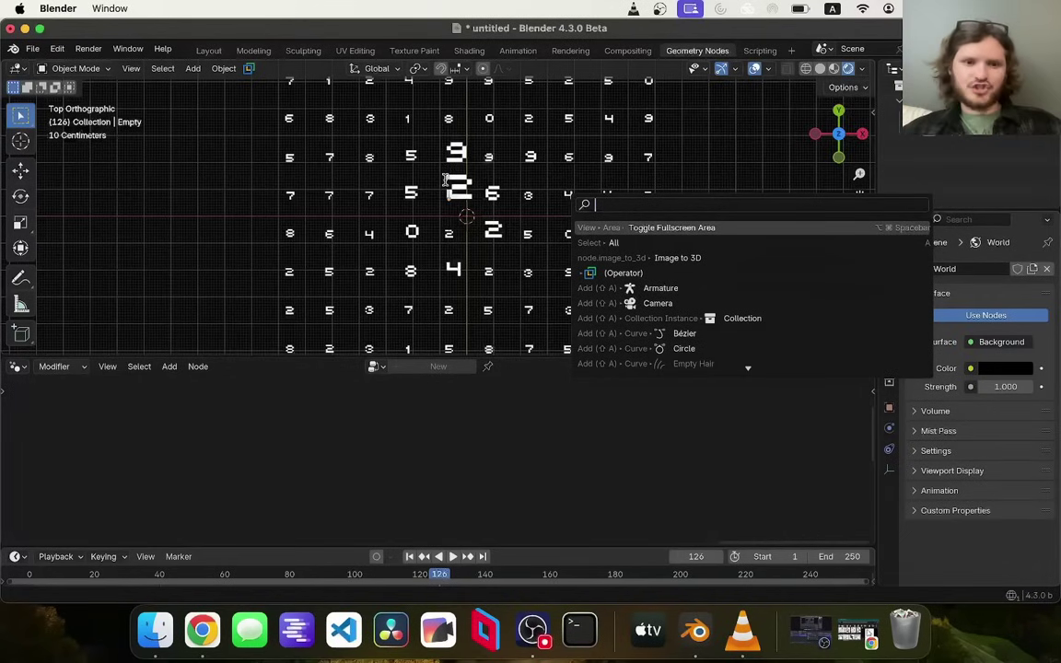
pyautogui.press('Escape')
pyautogui.hotkey('shift', 'a')
pyautogui.moveTo(389, 257)
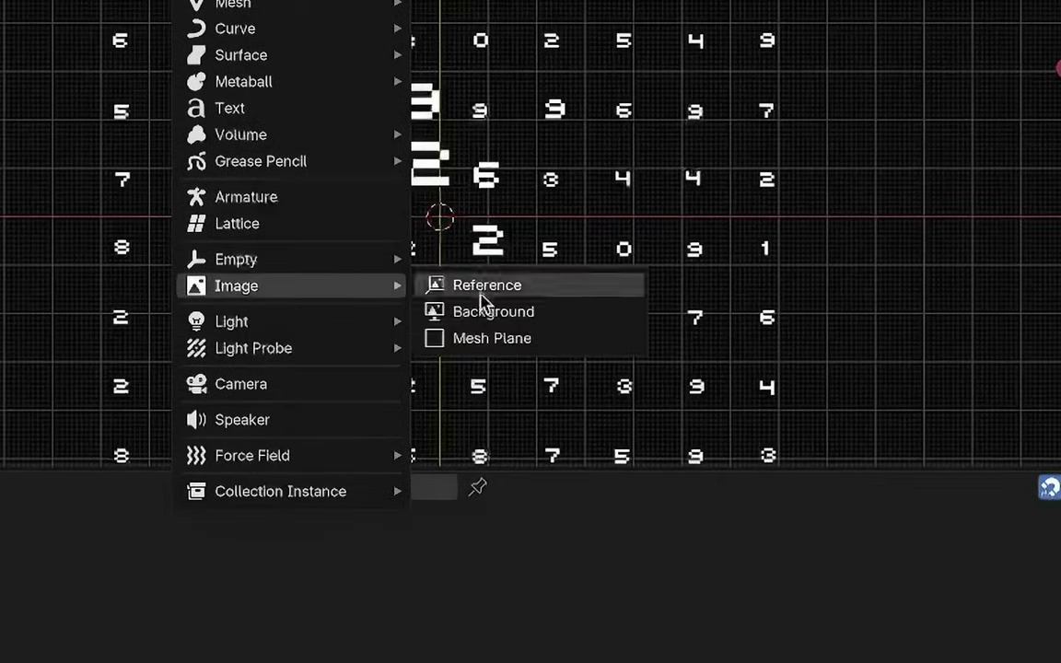
pyautogui.click(483, 337)
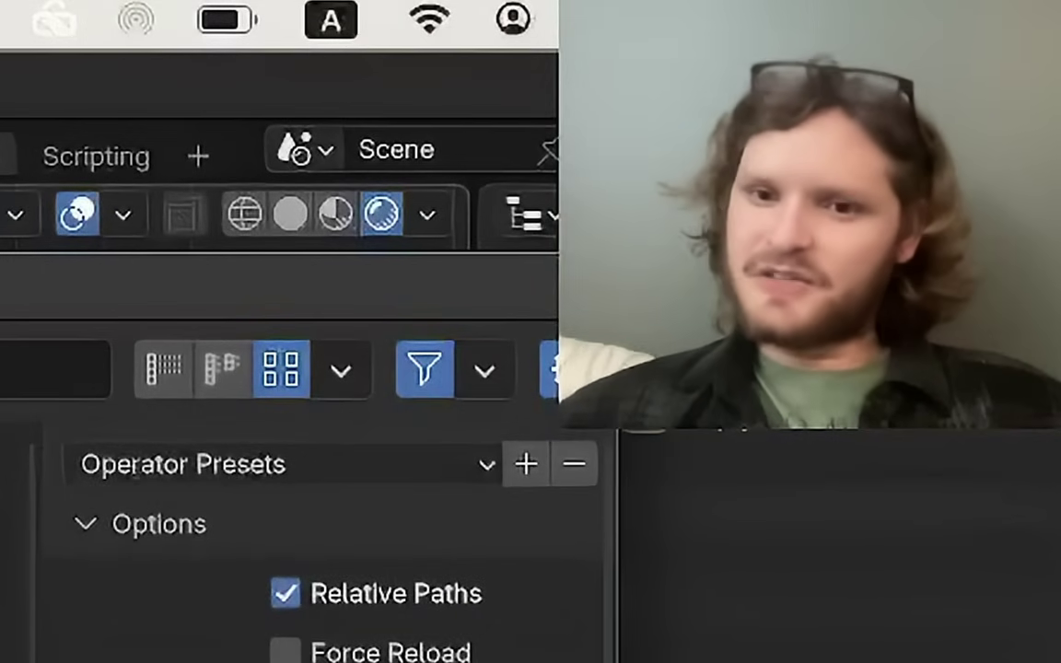
pyautogui.click(865, 236)
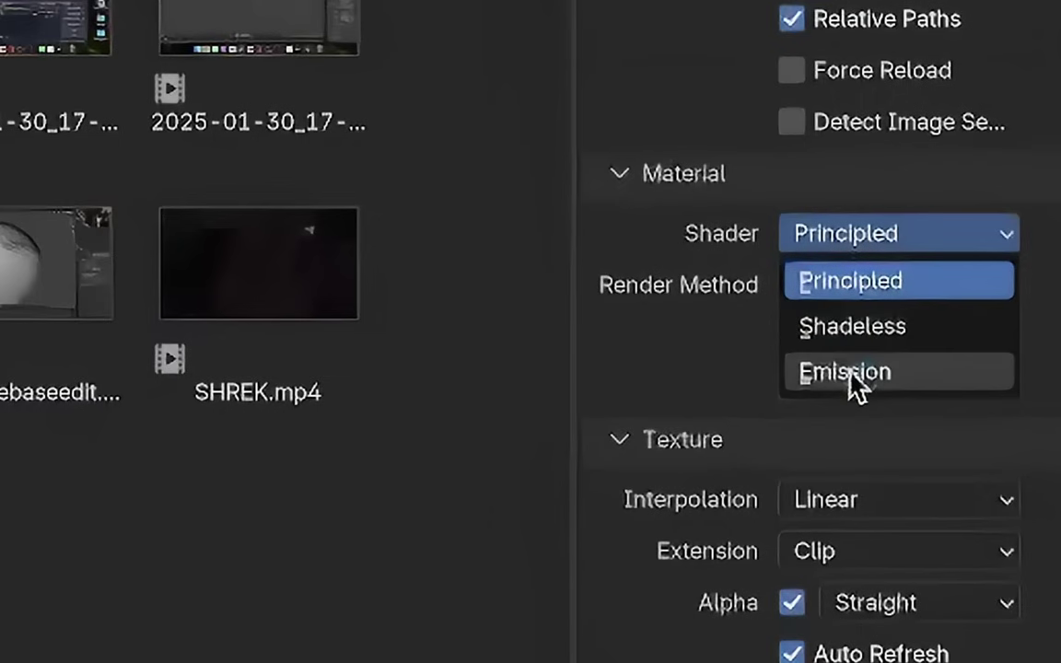
pyautogui.click(848, 372)
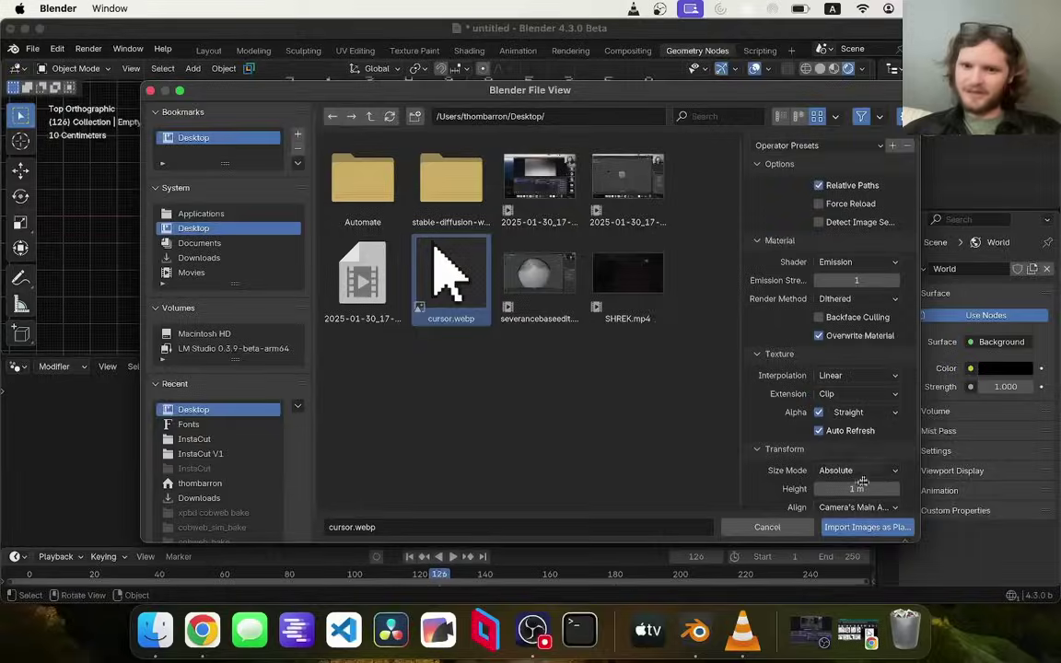
pyautogui.click(858, 535)
# Step: Raise the cursor plane along Z above the number grid and change the node area to the Shader Editor
pyautogui.moveTo(509, 229); pyautogui.dragTo(528, 184, button='middle')
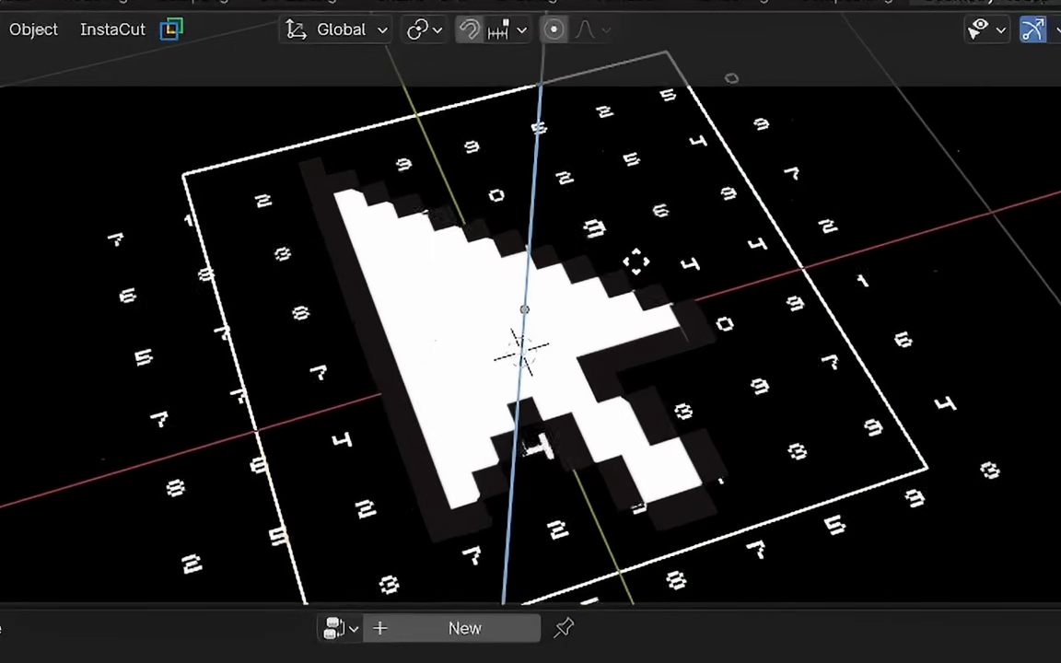
pyautogui.click(636, 261)
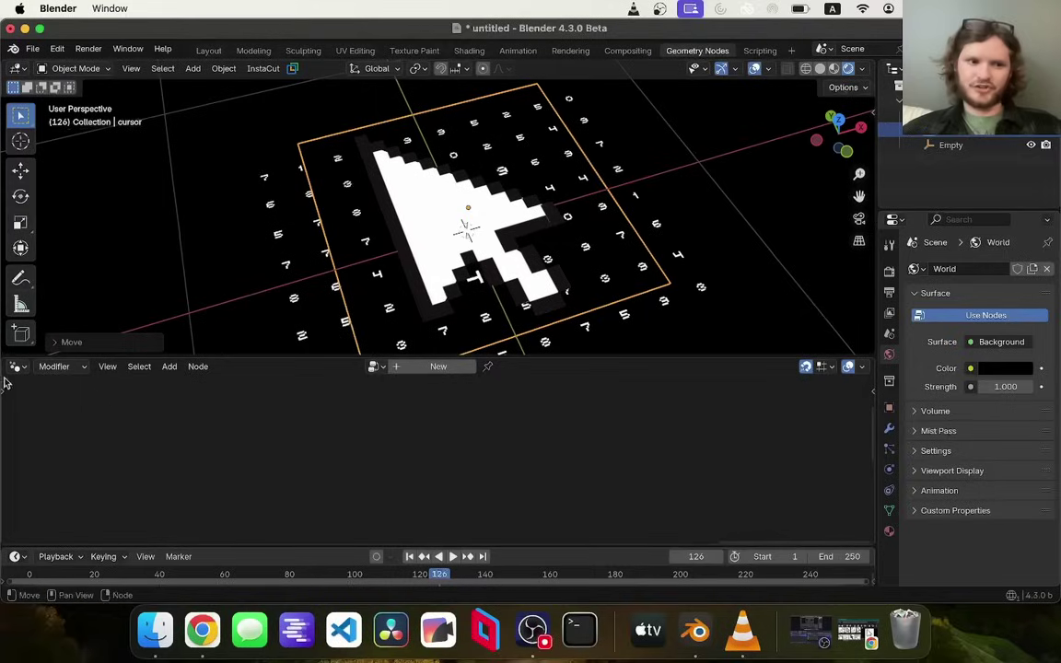
pyautogui.click(10, 371)
pyautogui.click(55, 516)
pyautogui.press('Home')
# Step: Delete the Principled BSDF from the cursor material and connect the cursor.webp texture's Color to the Material Output's Surface
pyautogui.moveTo(324, 397); pyautogui.dragTo(187, 396)
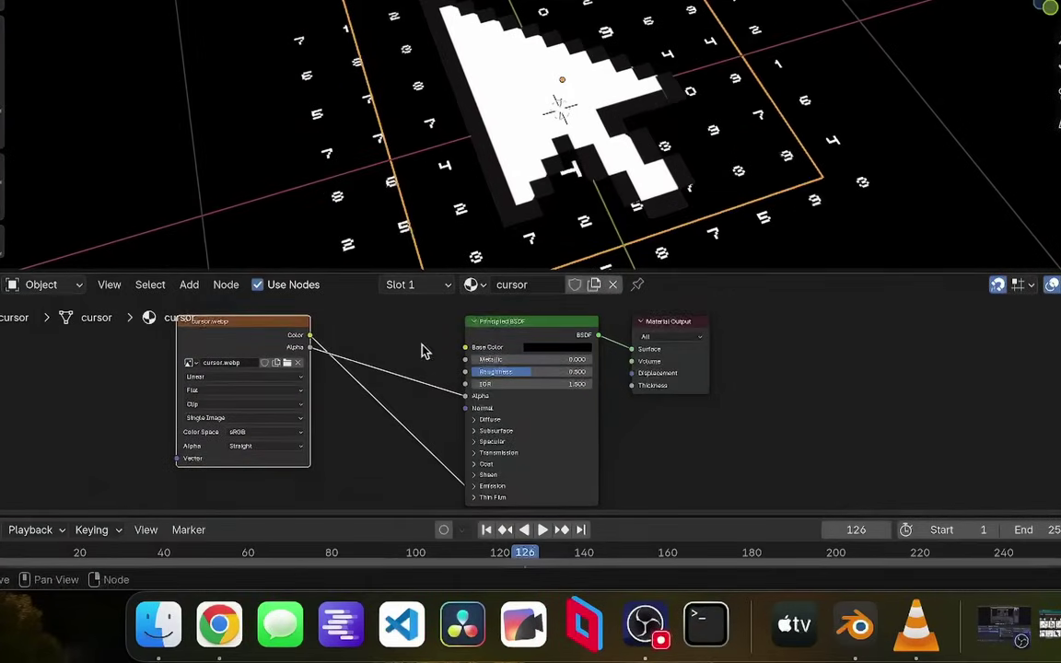
pyautogui.click(353, 392)
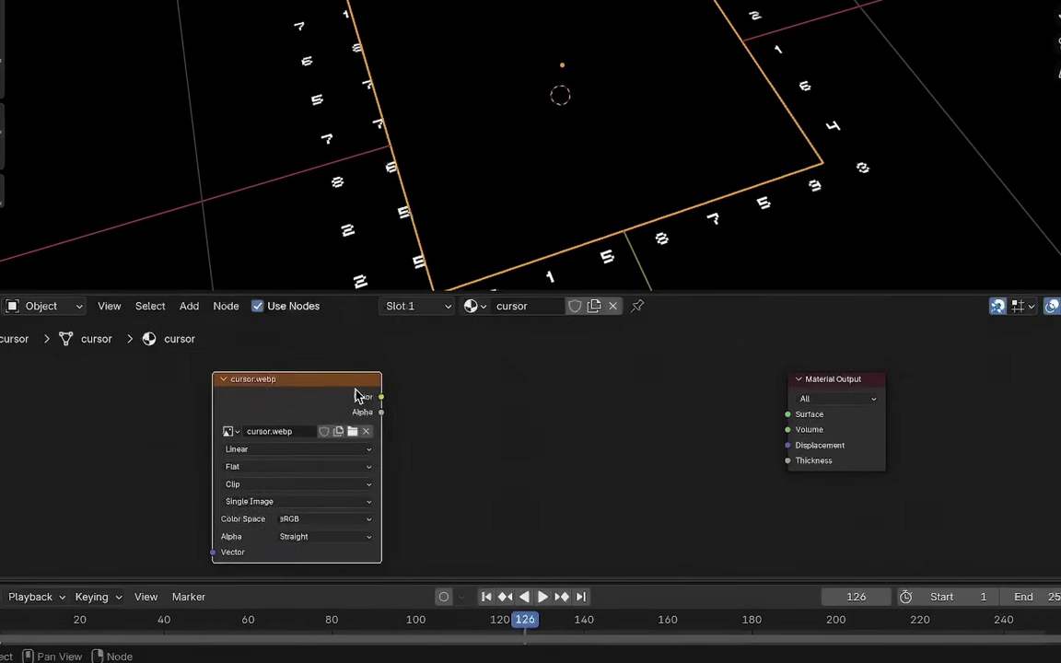
pyautogui.moveTo(369, 396); pyautogui.dragTo(317, 381, button='middle')
pyautogui.keyDown('ctrl'); pyautogui.keyDown('shift'); pyautogui.click(285, 381); pyautogui.keyUp('shift'); pyautogui.keyUp('ctrl')
pyautogui.moveTo(603, 63); pyautogui.dragTo(603, 62, button='middle')
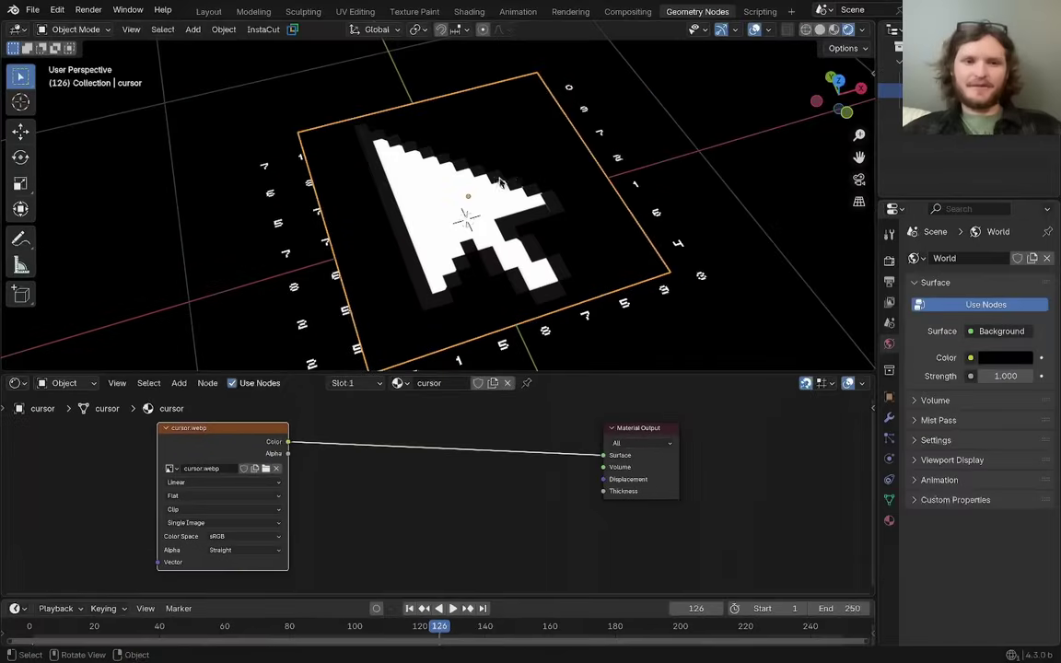
pyautogui.moveTo(500, 182); pyautogui.dragTo(467, 218, button='middle')
pyautogui.keyDown('ctrl'); pyautogui.keyDown('shift'); pyautogui.click(249, 440); pyautogui.keyUp('shift'); pyautogui.keyUp('ctrl')
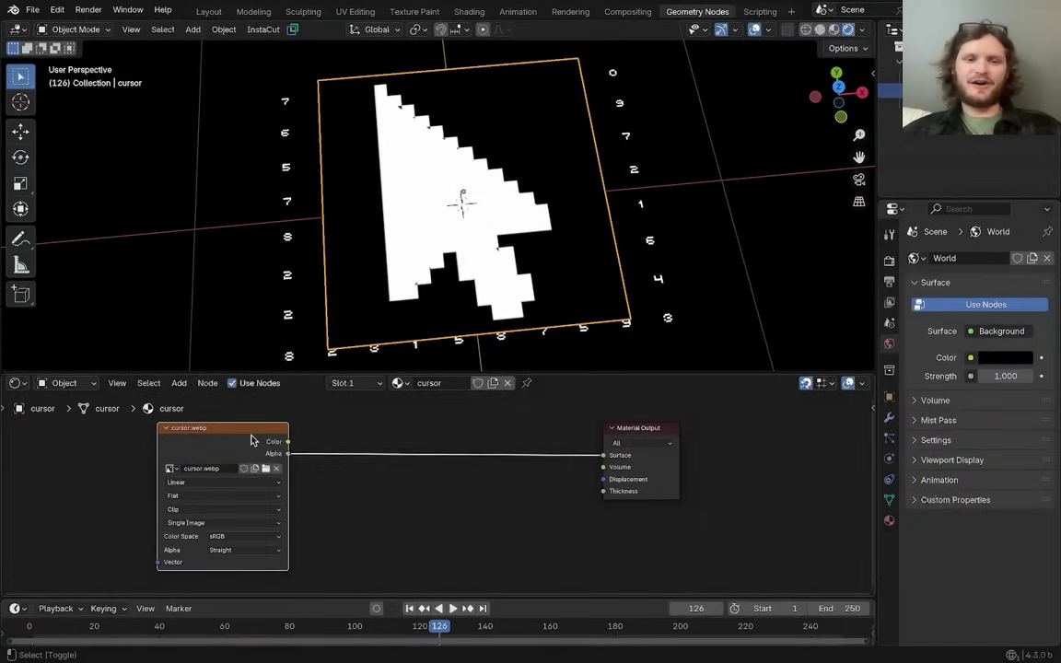
pyautogui.scroll(2, 407, 478)
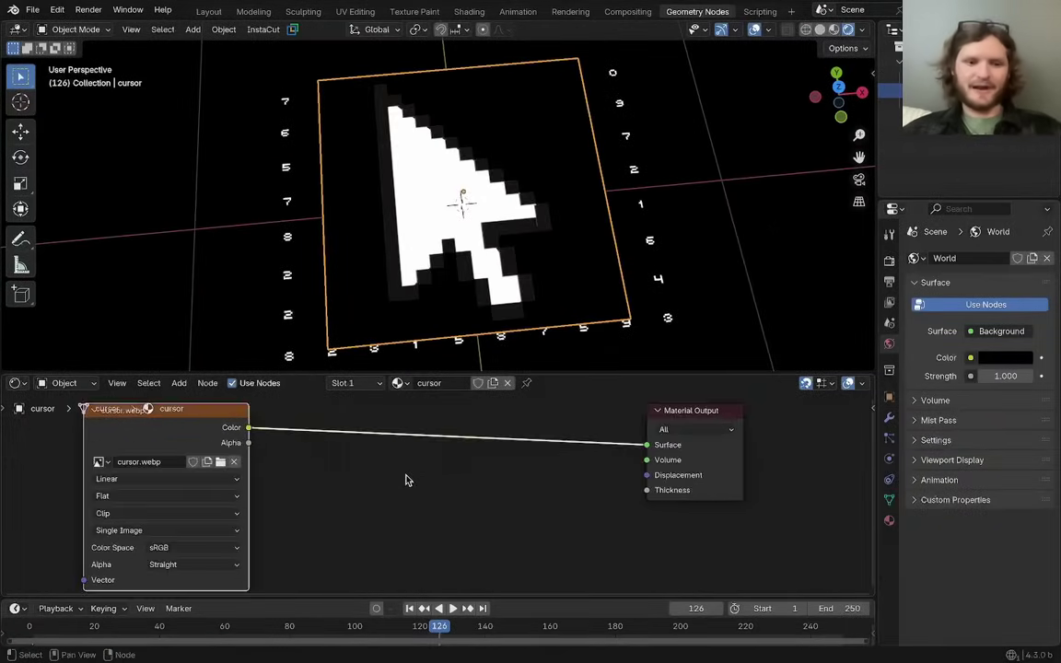
# Step: Insert a Mix Shader before the Material Output, with the texture's Color in the second Shader input and its Alpha as Fac
pyautogui.hotkey('shift', 'a')
pyautogui.write('mix')
pyautogui.press('Down')
pyautogui.press('Down')
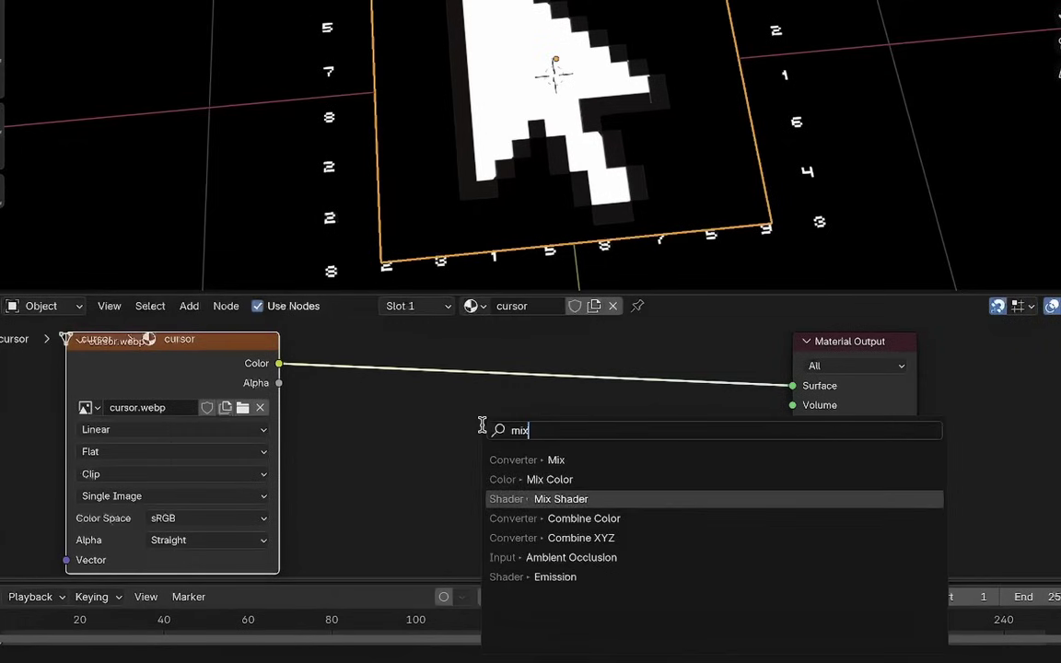
pyautogui.press('Return')
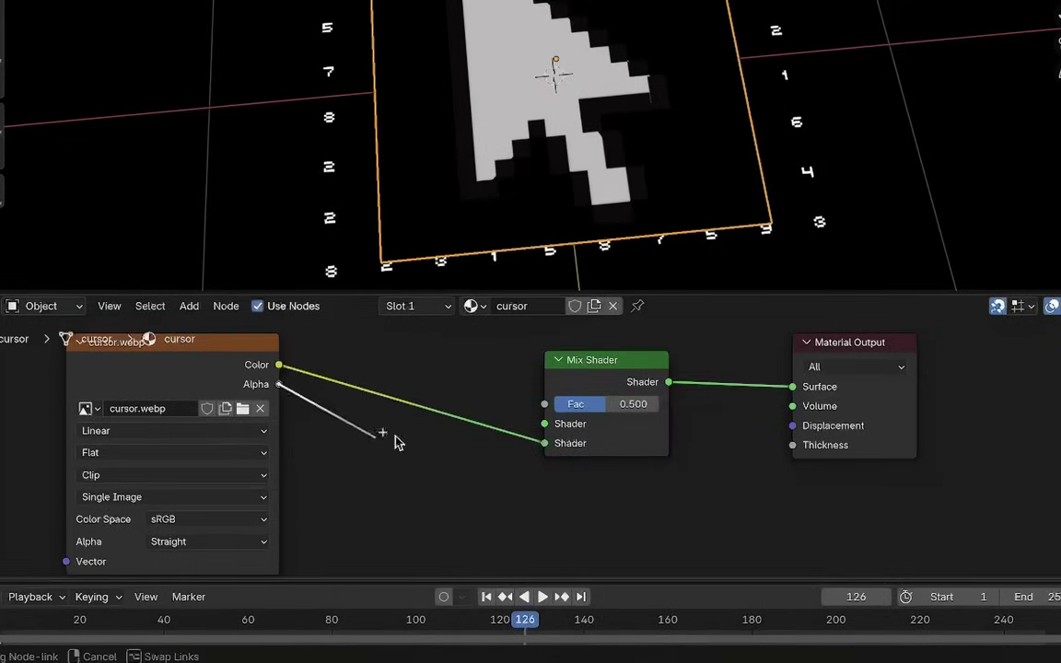
pyautogui.moveTo(539, 412); pyautogui.dragTo(544, 405)
pyautogui.moveTo(403, 406); pyautogui.dragTo(541, 430, button='middle')
# Step: Try a red RGB node in the Mix Shader's first Shader input and delete that node again
pyautogui.hotkey('shift', 'a')
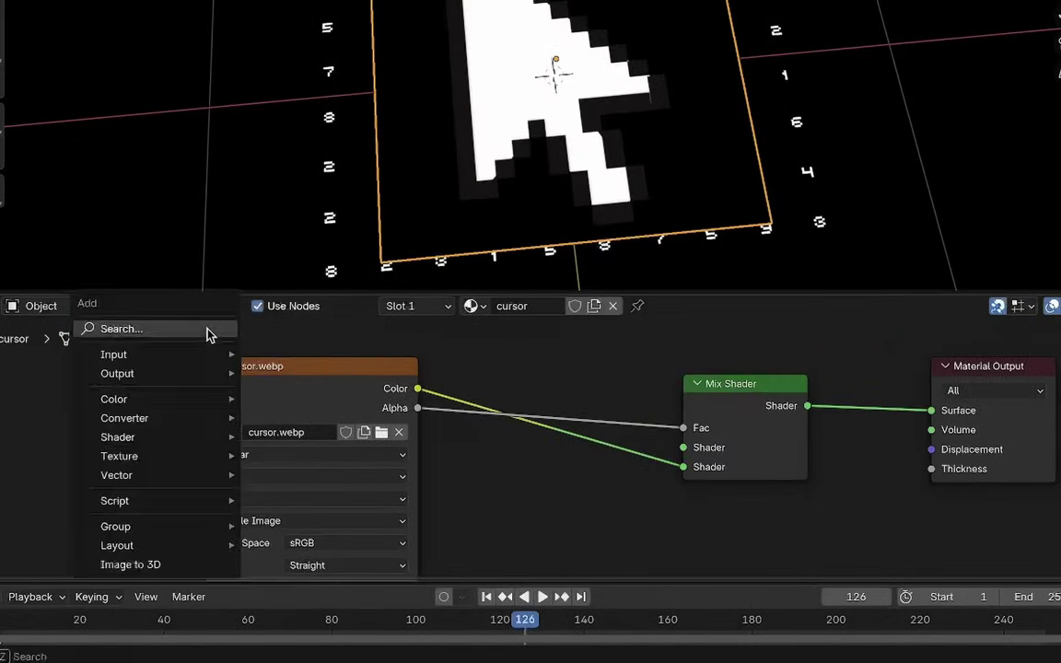
pyautogui.write('rgb')
pyautogui.press('Return')
pyautogui.click(92, 392)
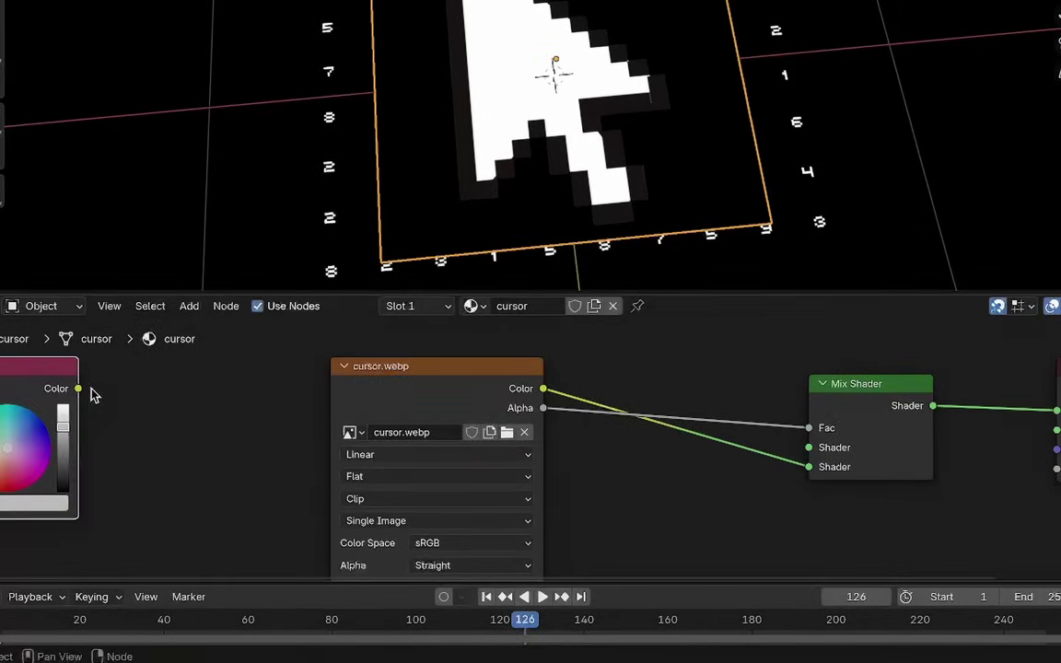
pyautogui.moveTo(89, 392); pyautogui.dragTo(772, 455)
pyautogui.moveTo(771, 455); pyautogui.dragTo(773, 449)
pyautogui.moveTo(405, 442); pyautogui.dragTo(379, 456)
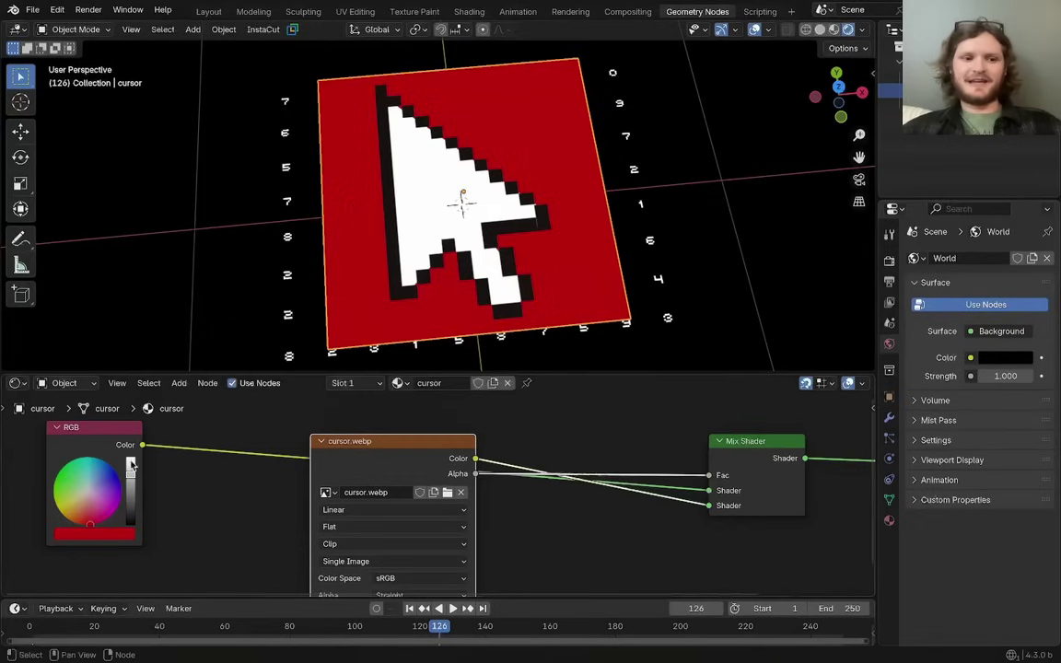
pyautogui.moveTo(95, 492); pyautogui.dragTo(64, 470)
pyautogui.moveTo(178, 502); pyautogui.dragTo(95, 467)
pyautogui.press('x')
# Step: Add a Transparent BSDF and connect it to the Mix Shader's first Shader input
pyautogui.moveTo(384, 458); pyautogui.dragTo(273, 442)
pyautogui.keyDown('shift'); pyautogui.moveTo(610, 461); pyautogui.dragTo(516, 447, button='middle'); pyautogui.keyUp('shift')
pyautogui.hotkey('shift', 'a')
pyautogui.moveTo(539, 474); pyautogui.dragTo(752, 428)
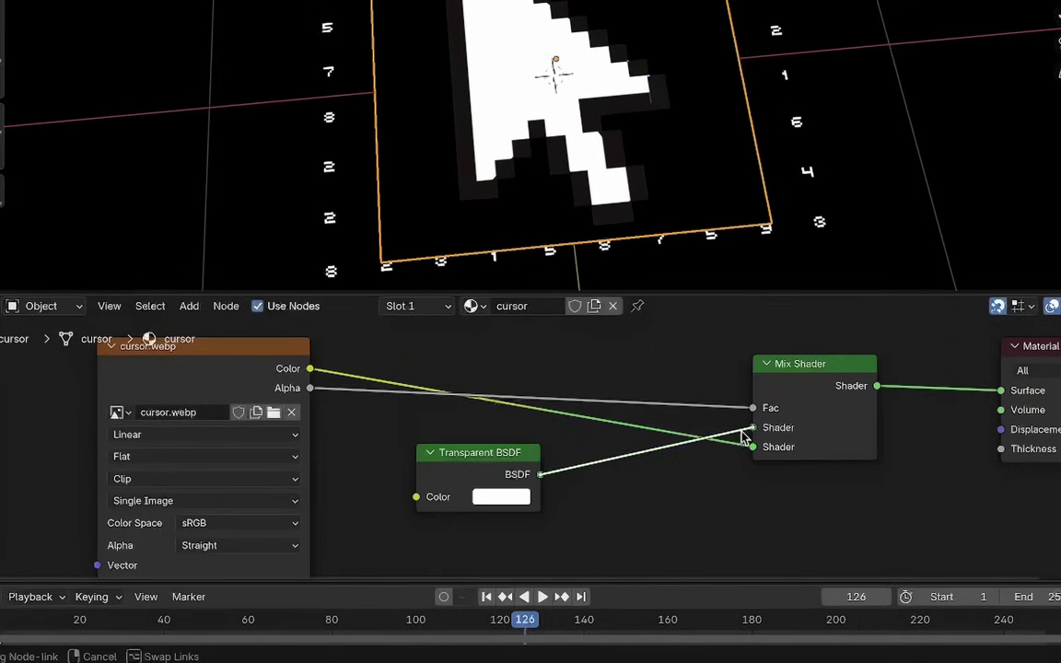
# Step: Scale the cursor plane down over the number grid, working in top view without Rendered shading
pyautogui.press('s')
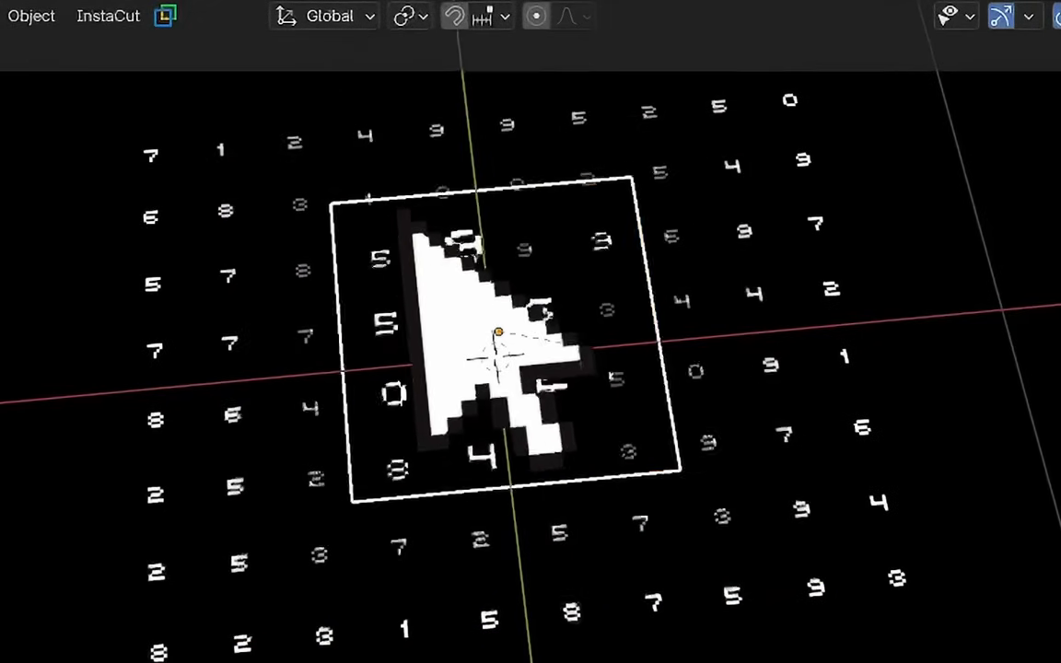
pyautogui.click(949, 294)
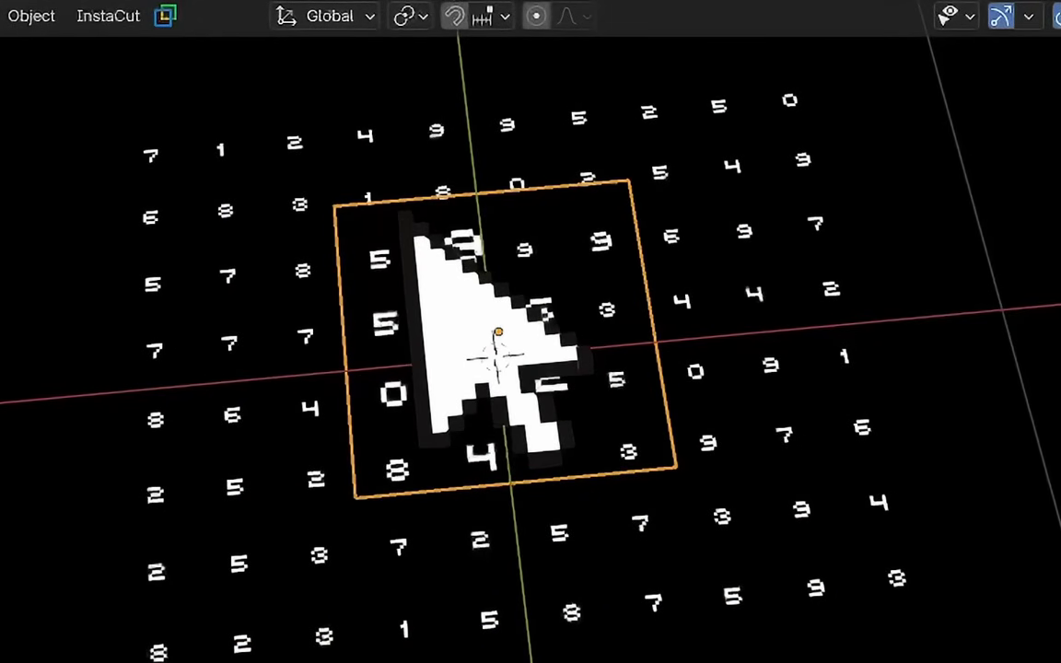
pyautogui.press('KP_7')
pyautogui.scroll(1, 907, 335)
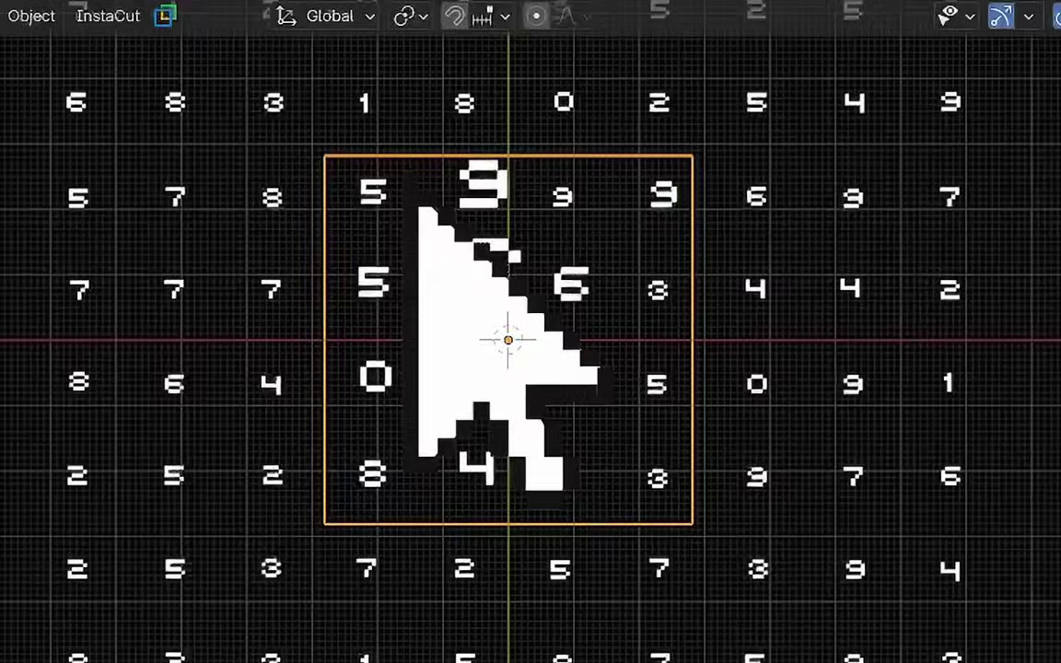
pyautogui.hotkey('shift', 'z')
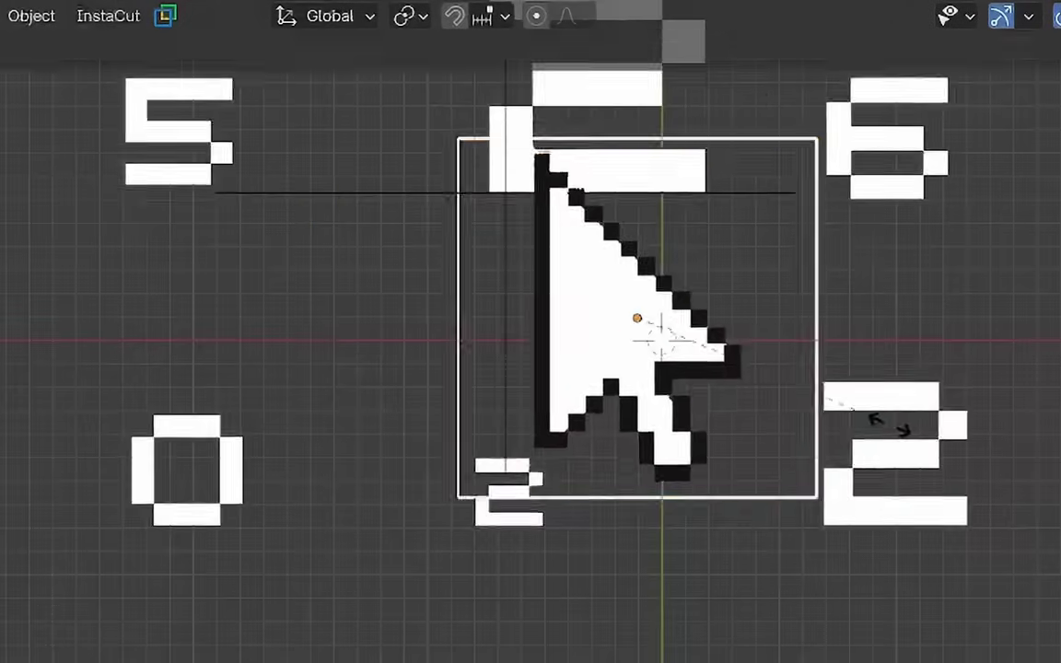
pyautogui.click(886, 426)
# Step: Fine-tune the cursor plane's size and position so the arrow's tip sits on the Empty's centre
pyautogui.press('g')
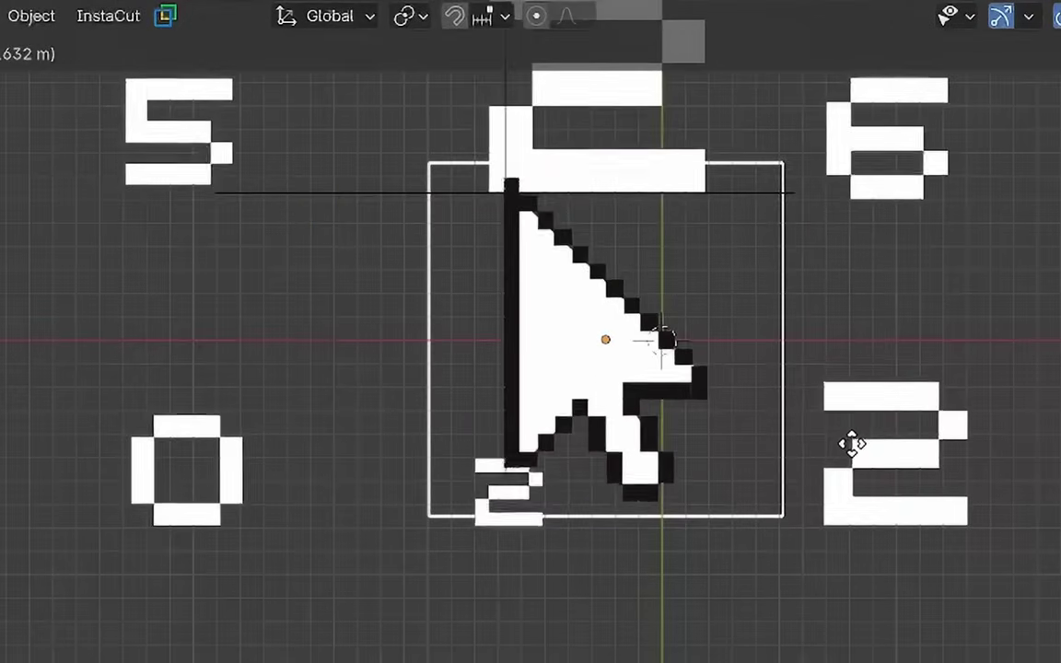
pyautogui.click(852, 445)
pyautogui.scroll(-7, 848, 439)
pyautogui.scroll(8, 836, 432)
pyautogui.press('s')
pyautogui.click(775, 423)
pyautogui.press('g')
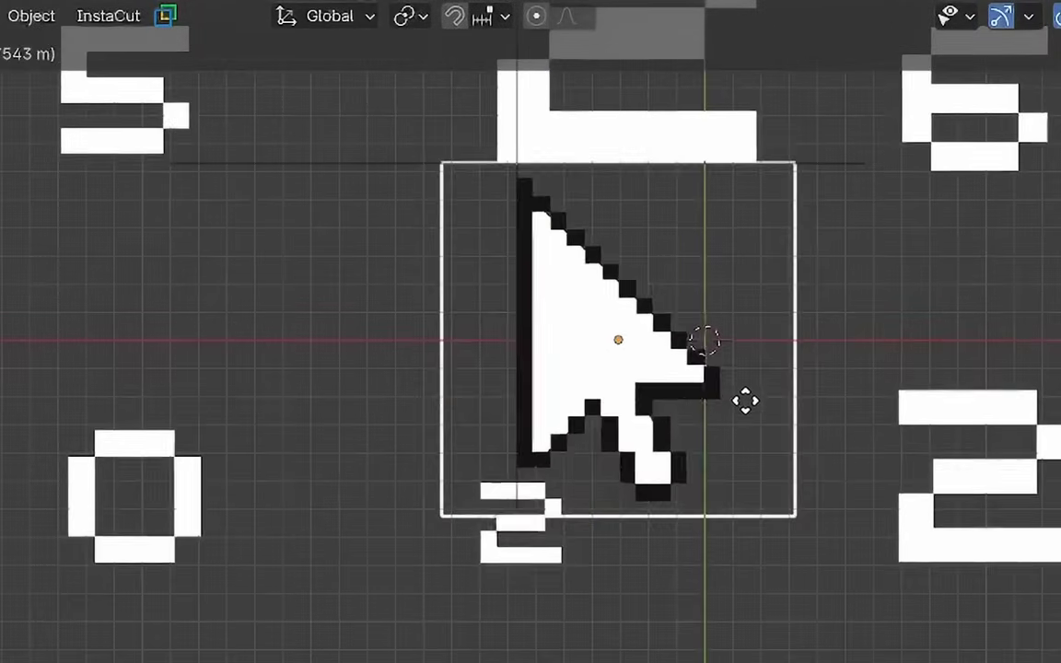
pyautogui.click(741, 380)
# Step: Parent the cursor plane to the Empty and move the Empty around the number grid
pyautogui.keyDown('shift'); pyautogui.click(299, 180); pyautogui.keyUp('shift')
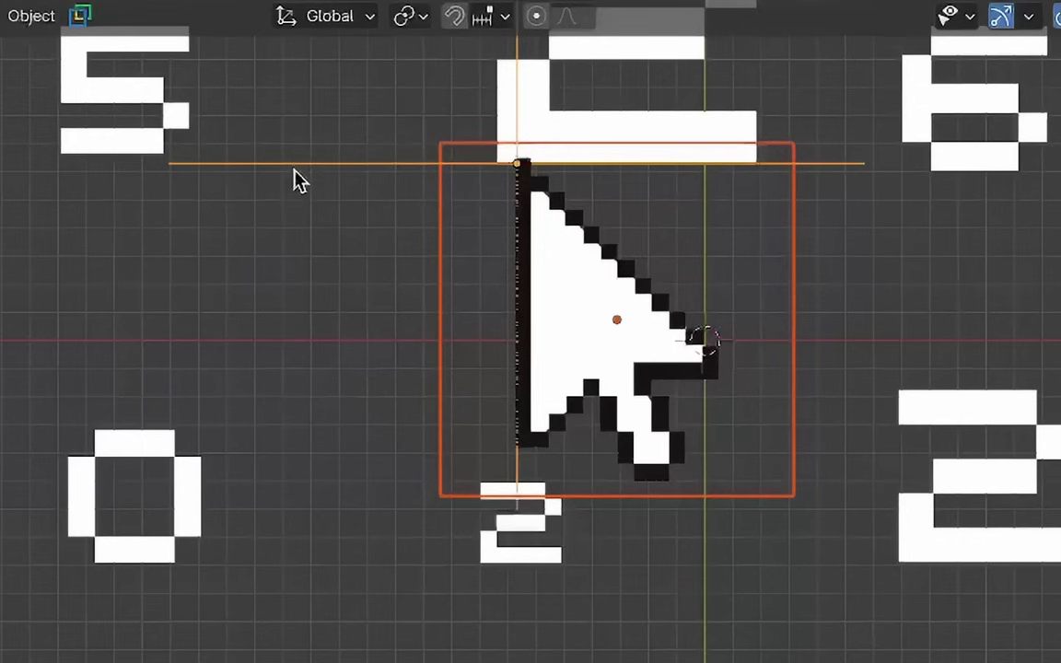
pyautogui.hotkey('ctrl', 'p')
pyautogui.click(296, 178)
pyautogui.scroll(-5, 497, 410)
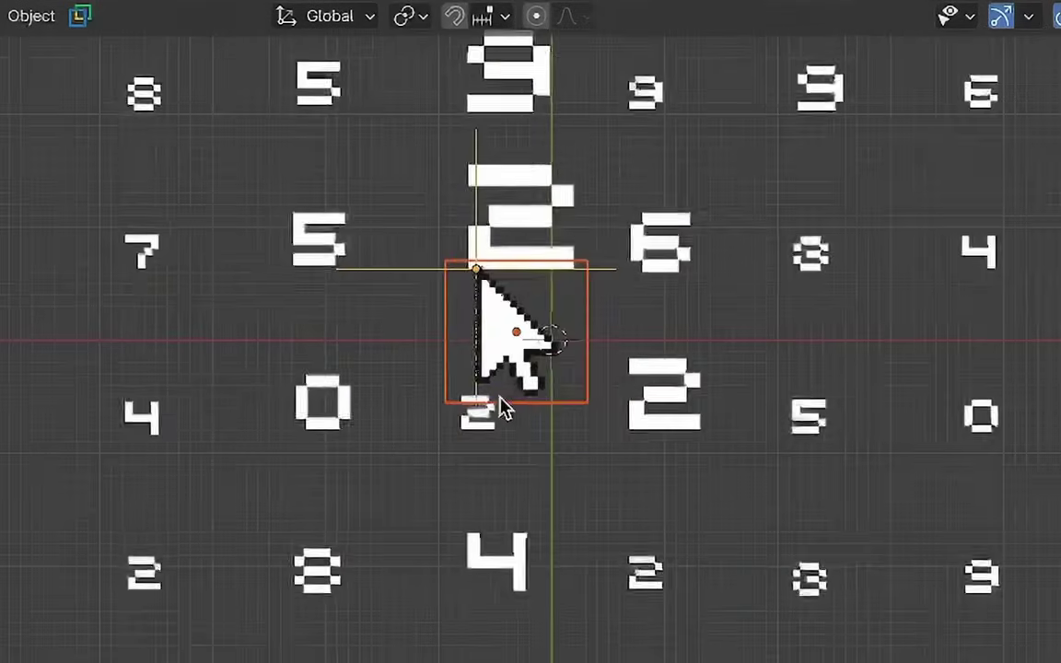
pyautogui.click(410, 269)
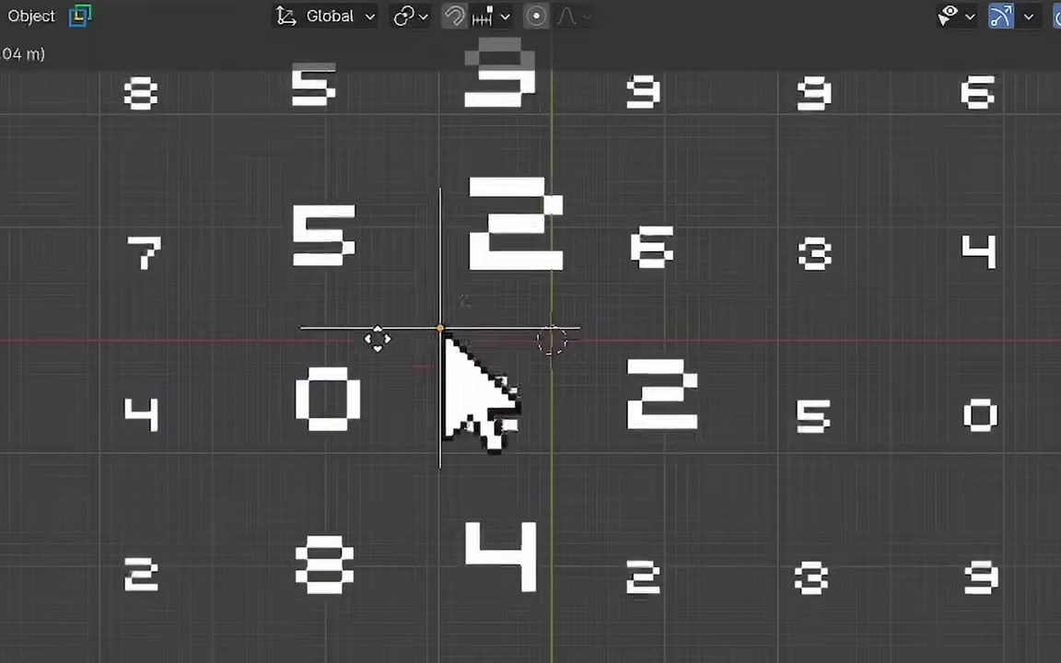
pyautogui.click(672, 306)
# Step: Annotate a sweeping zigzag path across the number grid in a perspective view and erase the stroke
pyautogui.scroll(-4, 770, 351)
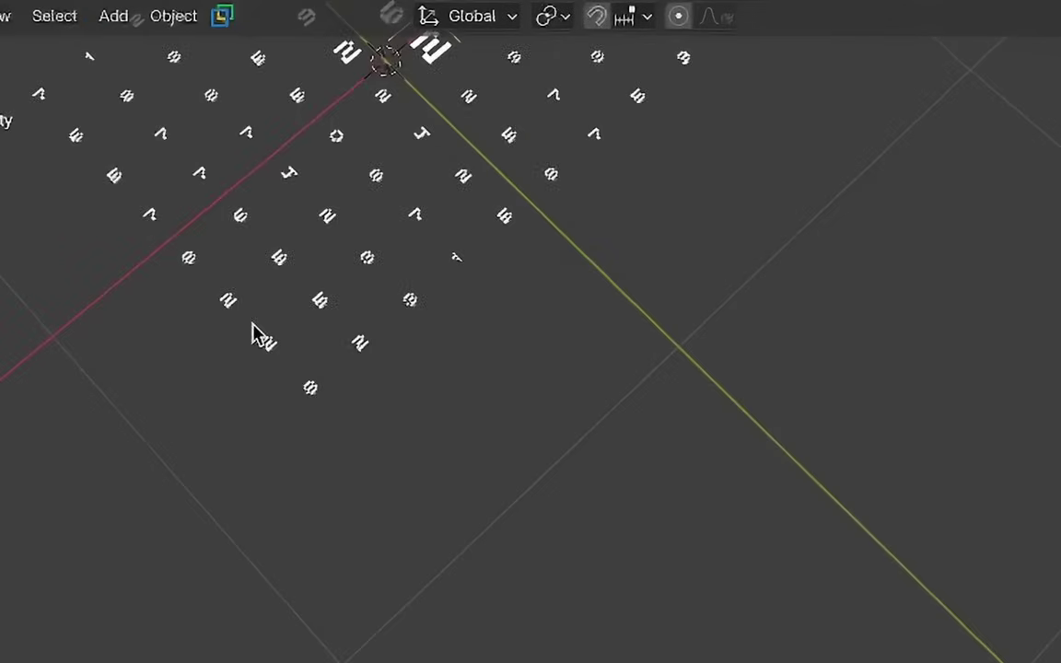
pyautogui.moveTo(256, 334); pyautogui.dragTo(652, 124, button='middle')
pyautogui.scroll(-2, 623, 223)
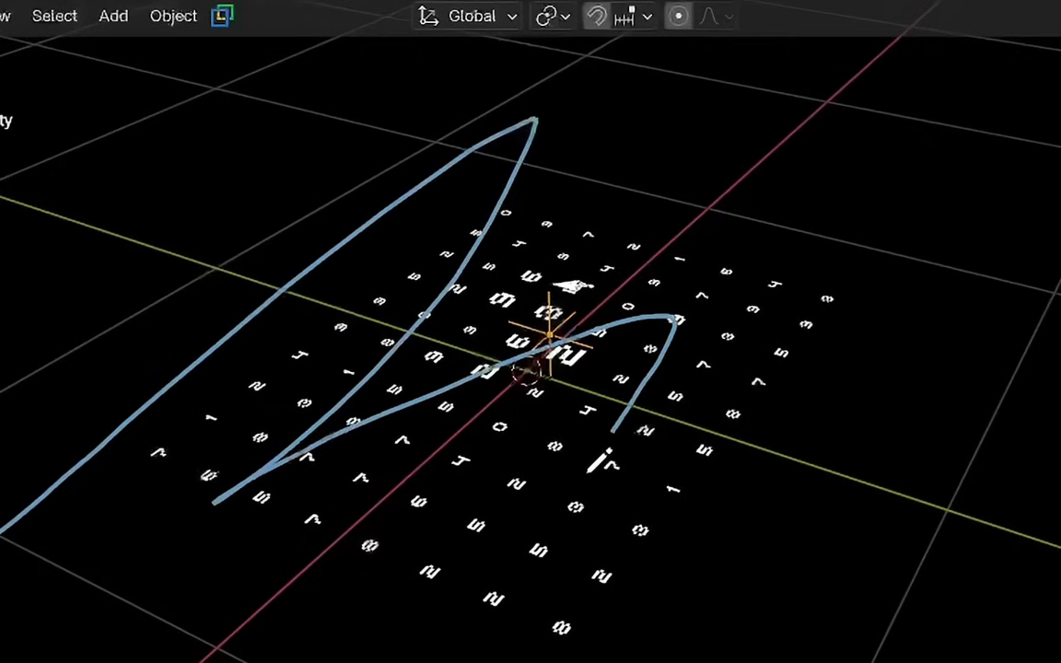
pyautogui.moveTo(589, 472); pyautogui.dragTo(585, 490)
pyautogui.hotkey('ctrl', 'z')
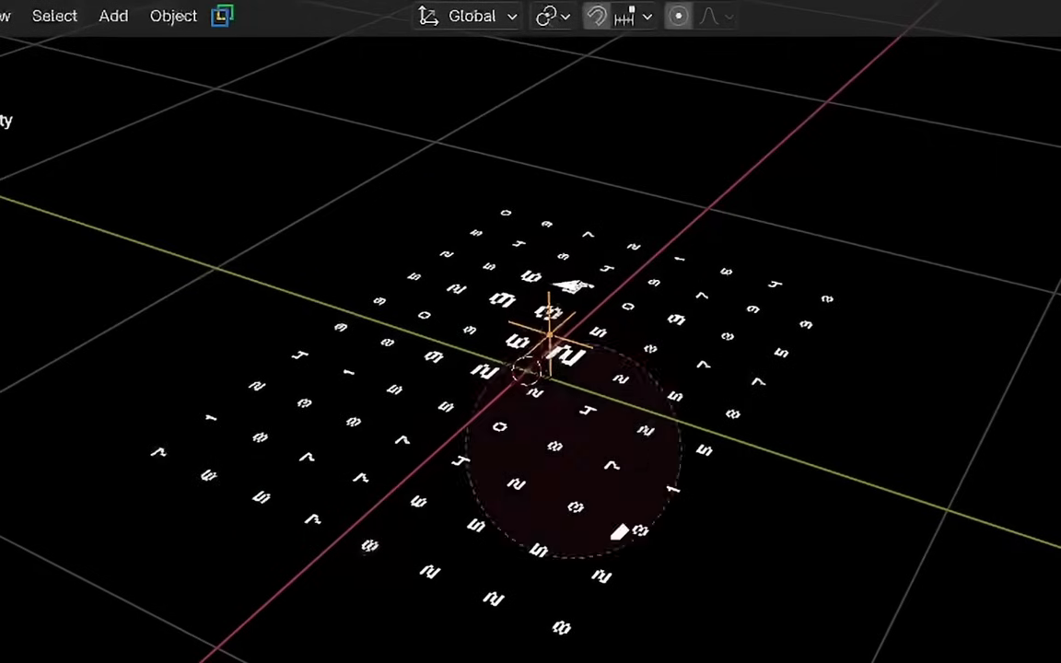
pyautogui.moveTo(620, 526)
pyautogui.mouseDown(button='middle')
pyautogui.moveTo(599, 456)
pyautogui.moveTo(648, 390)
pyautogui.moveTo(641, 376)
pyautogui.moveTo(552, 440)
pyautogui.moveTo(451, 490)
pyautogui.mouseUp(button='middle')
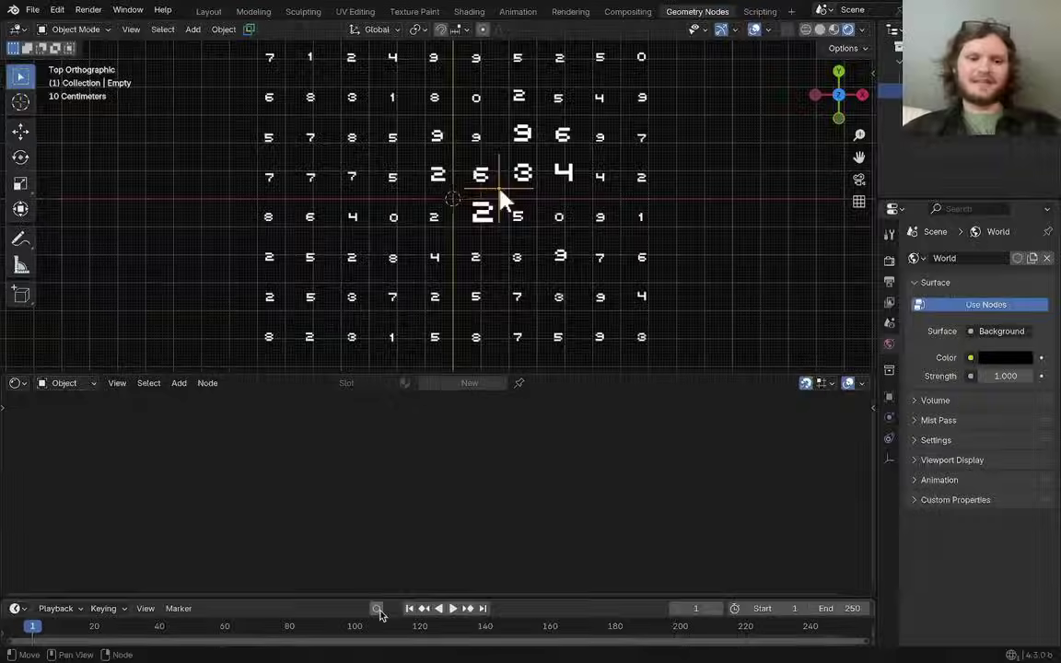
# Step: Record the Empty's sweeping movement across the number grid with Auto Keying enabled while the animation plays
pyautogui.click(377, 609)
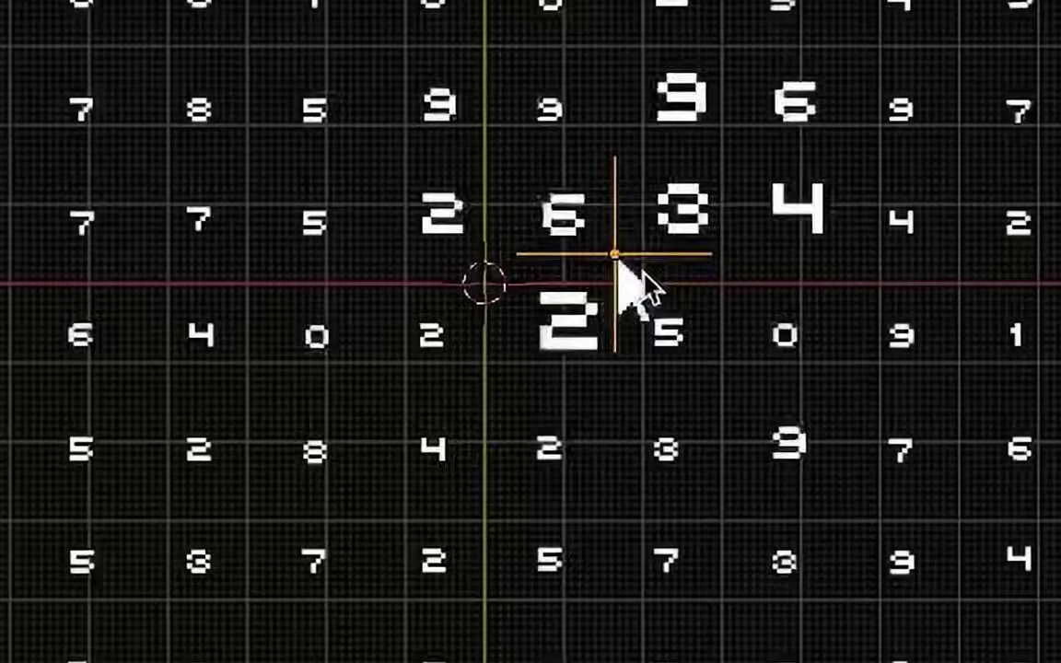
pyautogui.press('space')
pyautogui.press('g')
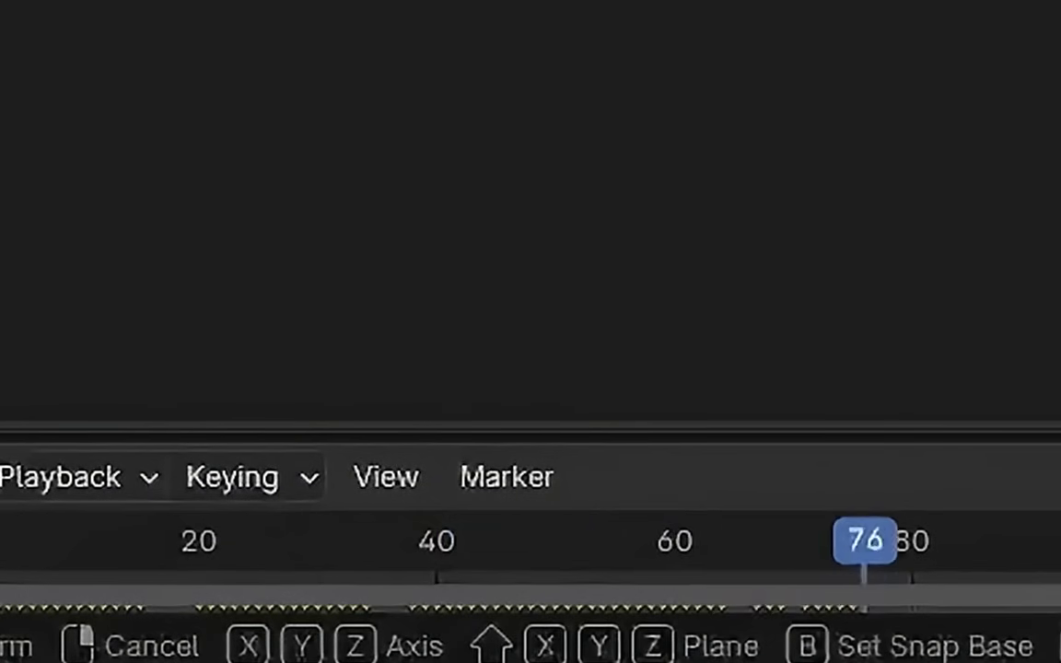
pyautogui.moveTo(535, 170); pyautogui.dragTo(479, 211)
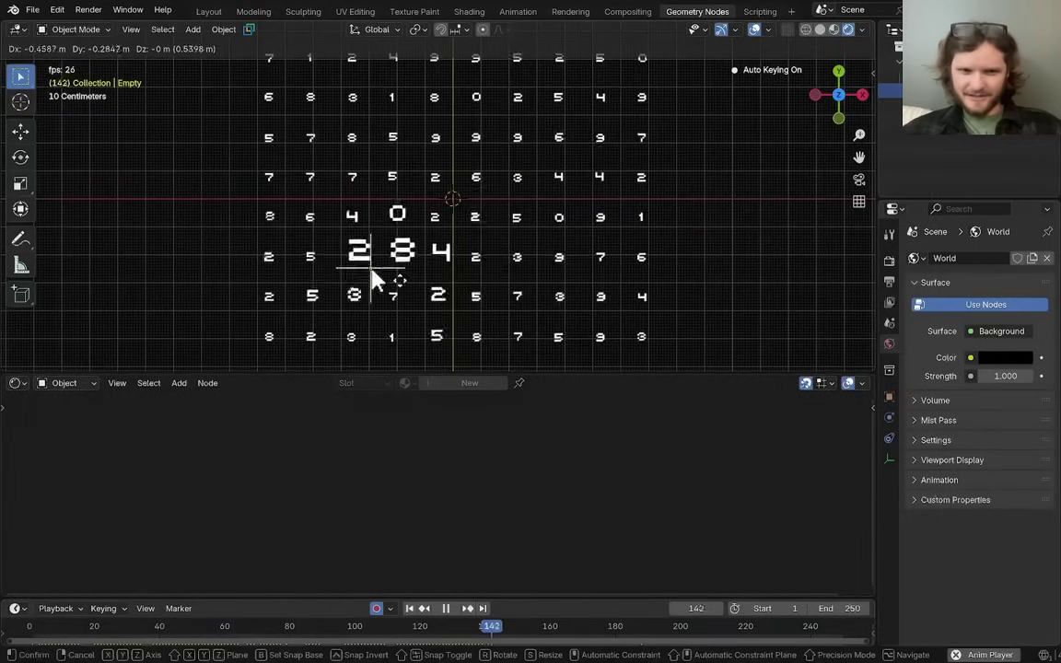
# Step: Set the animation's end frame to 150 and play back the Empty's recorded motion
pyautogui.moveTo(471, 601); pyautogui.dragTo(380, 541)
pyautogui.moveTo(512, 581); pyautogui.dragTo(186, 581)
pyautogui.press('space')
pyautogui.press('space')
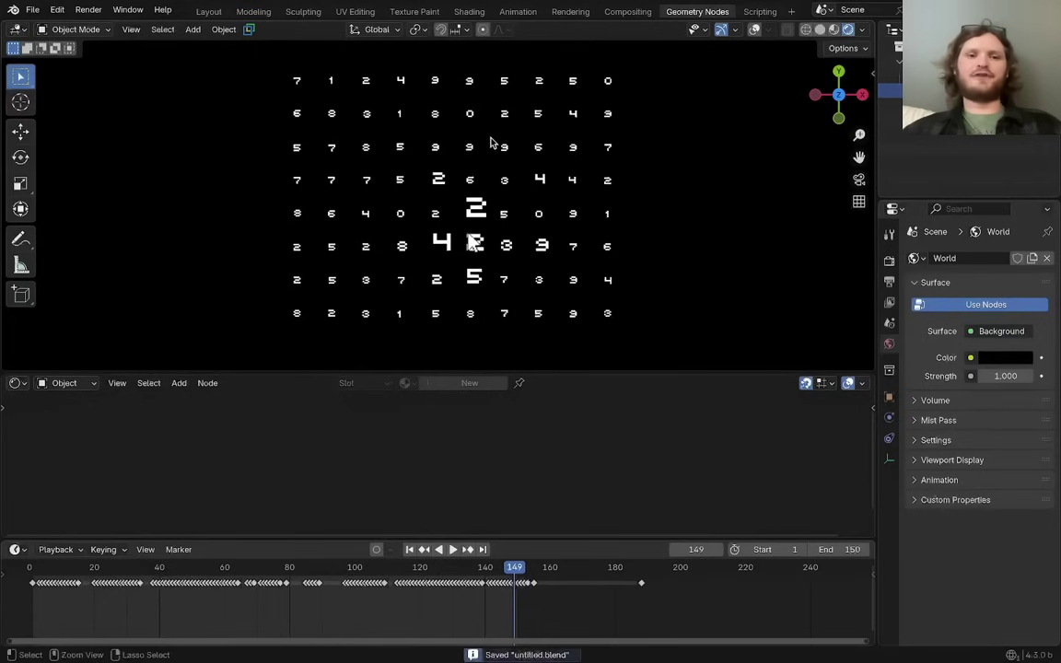
pyautogui.hotkey('shift', 'alt', 'z')
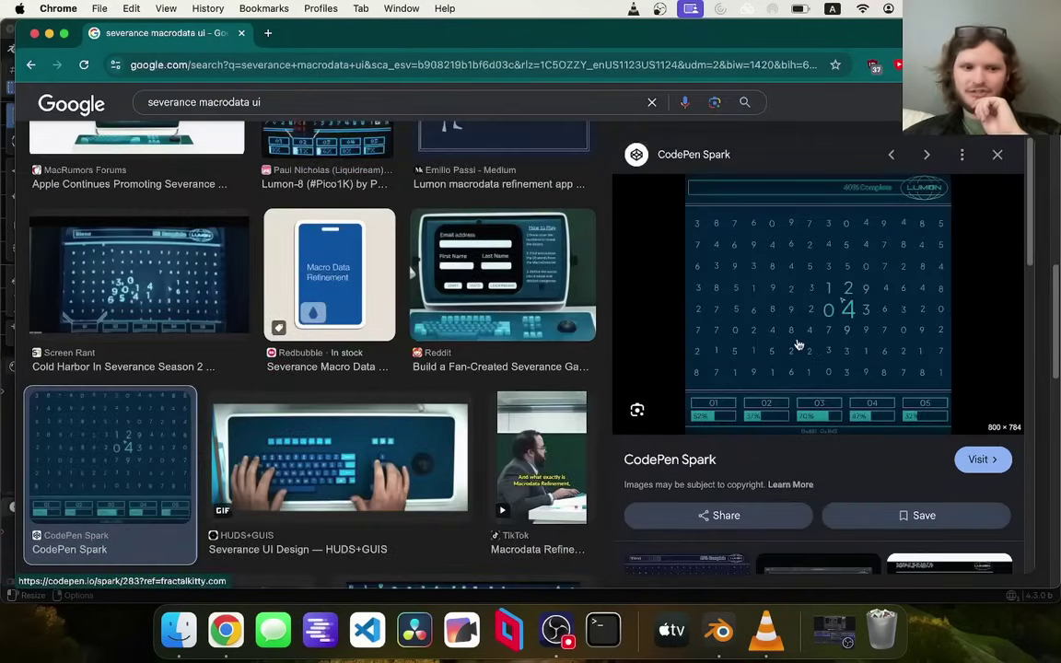
# Step: In Chrome, save the CodePen Spark image of the Lumon interface to the Desktop as ui
pyautogui.rightClick(793, 344)
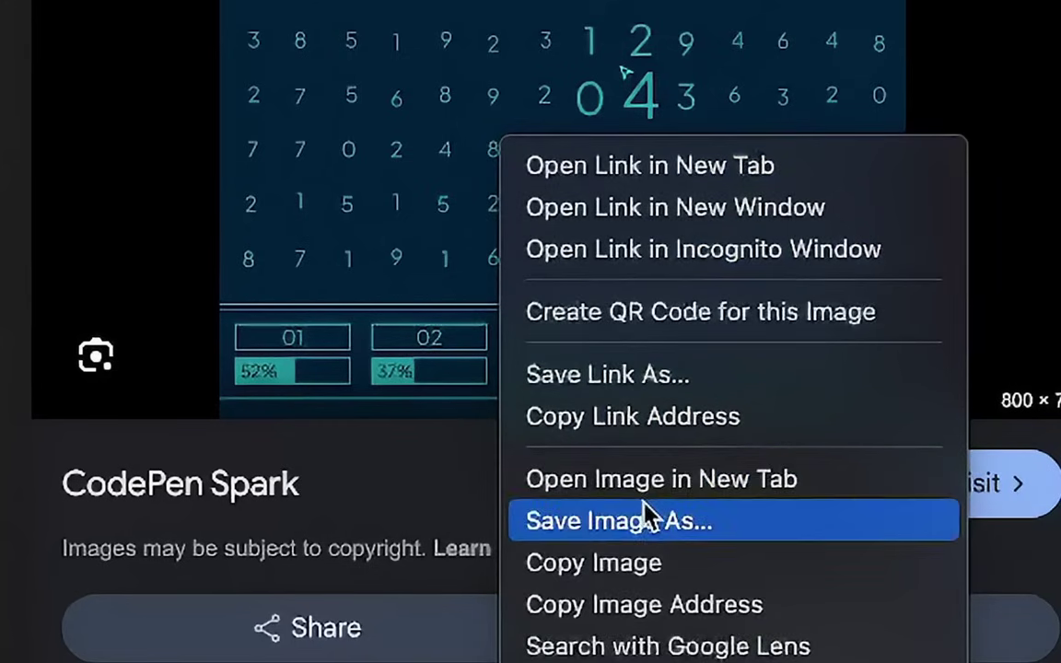
pyautogui.click(850, 471)
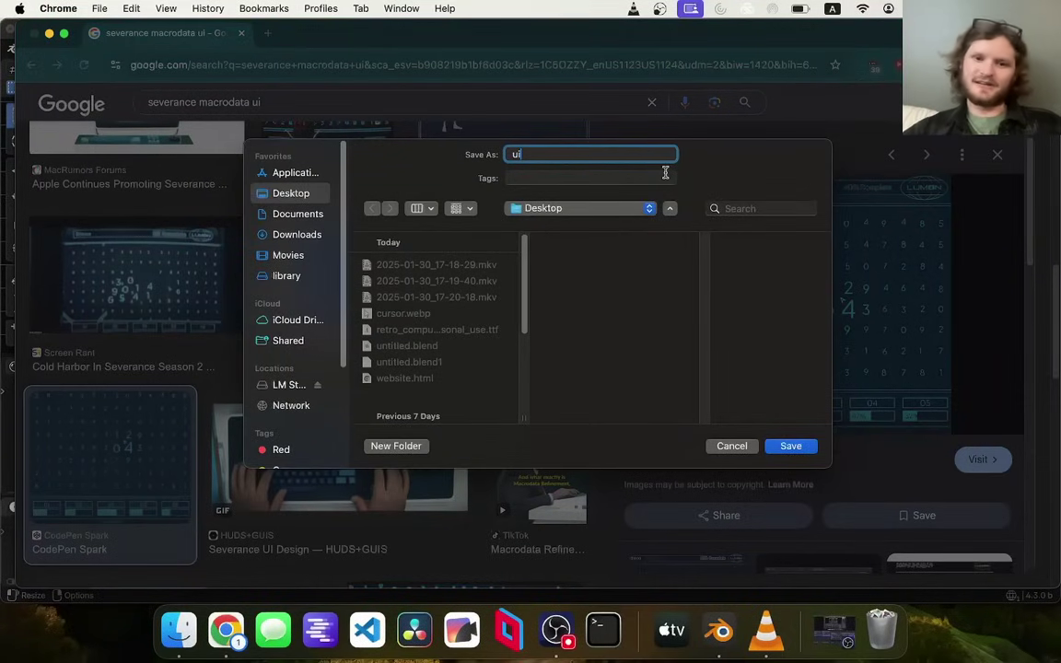
pyautogui.write('ui')
pyautogui.press('Return')
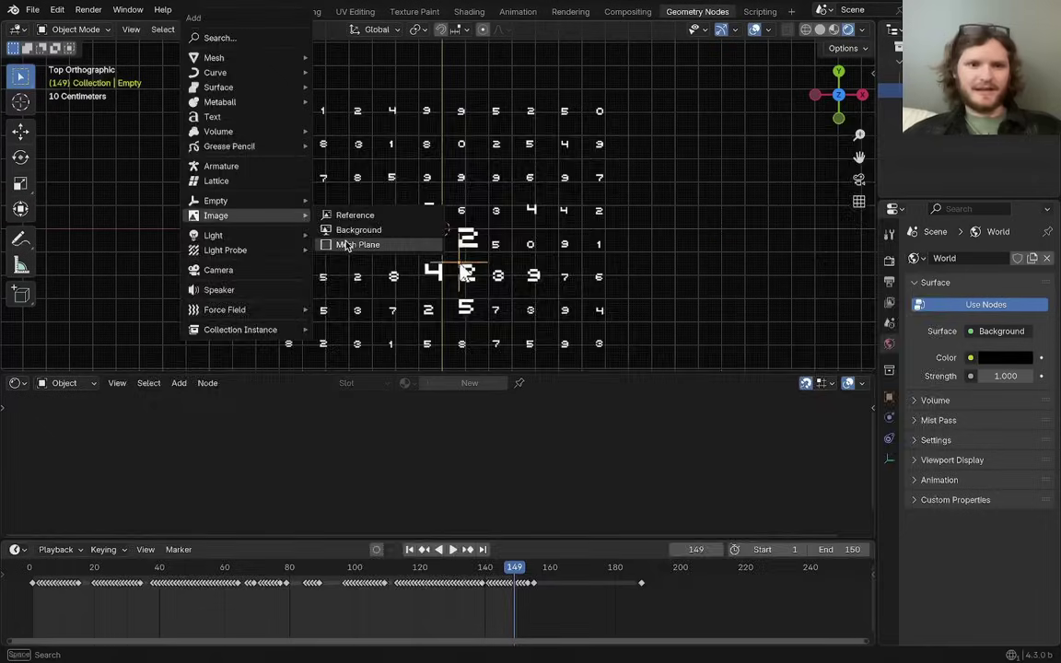
# Step: Back in Blender, import ui.png as a mesh plane with the Shadeless shader
pyautogui.click(355, 244)
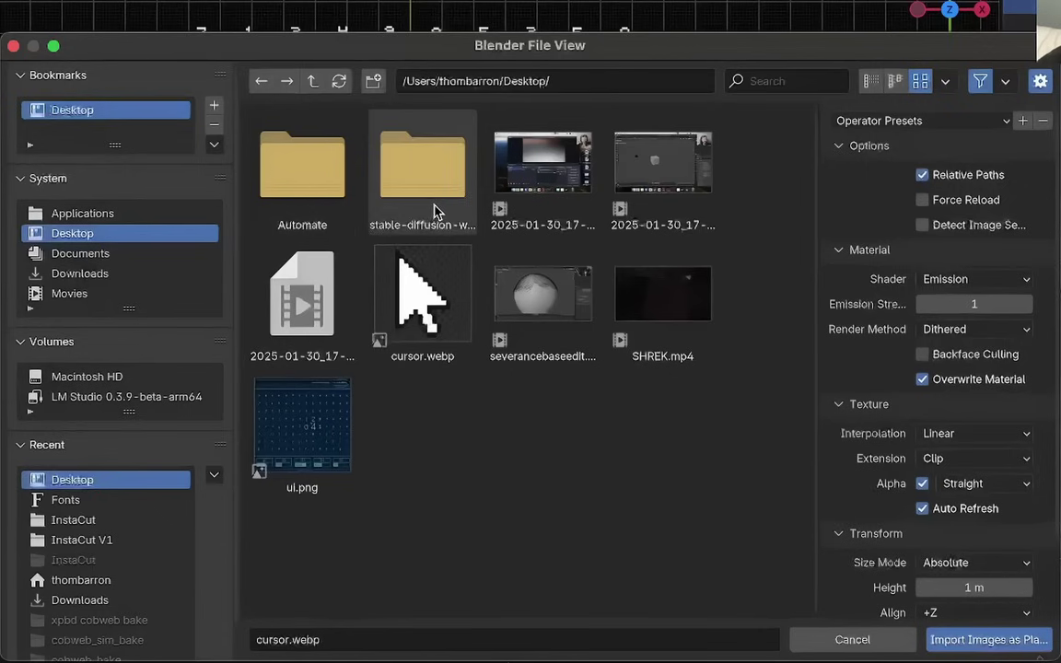
pyautogui.click(949, 281)
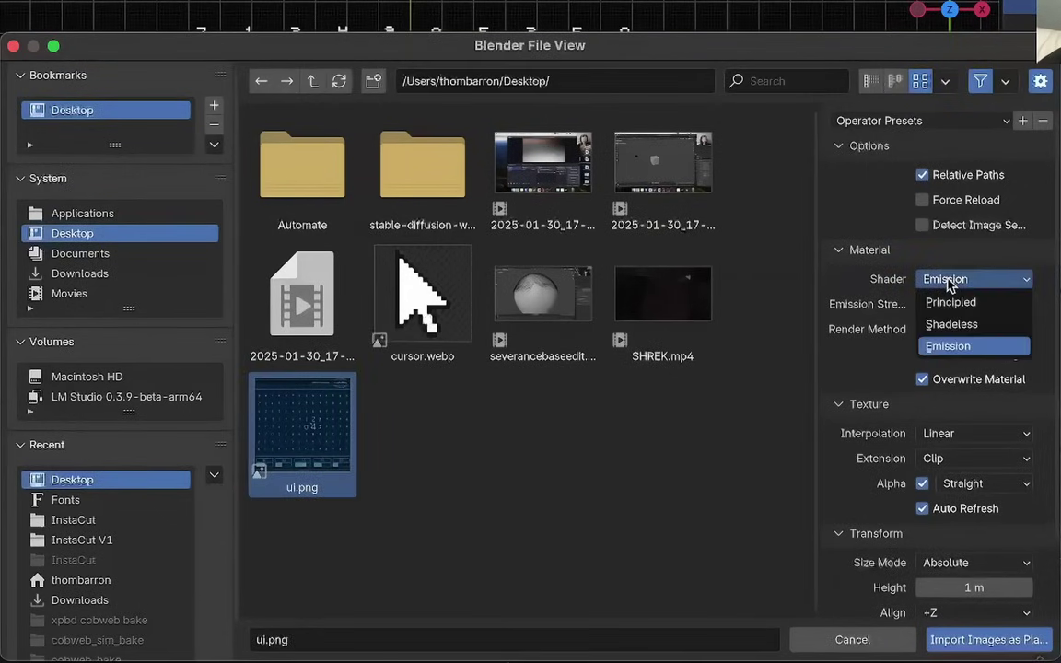
pyautogui.click(949, 325)
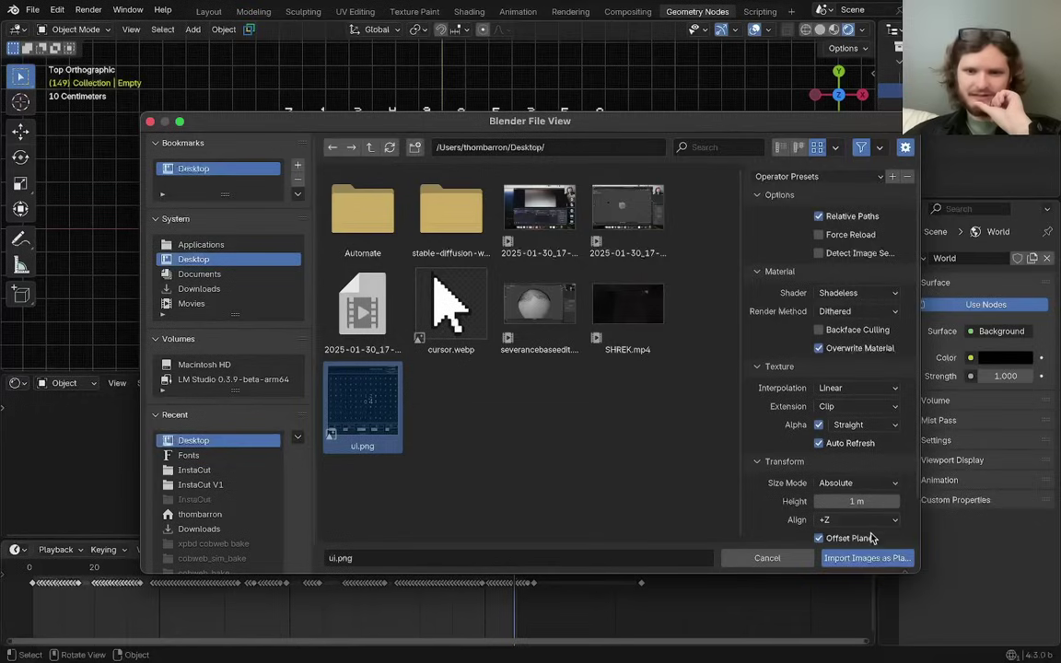
pyautogui.click(868, 557)
# Step: Delete the shader nodes between the ui.png texture and Material Output, and connect the image color directly to Surface
pyautogui.moveTo(415, 490); pyautogui.dragTo(351, 425)
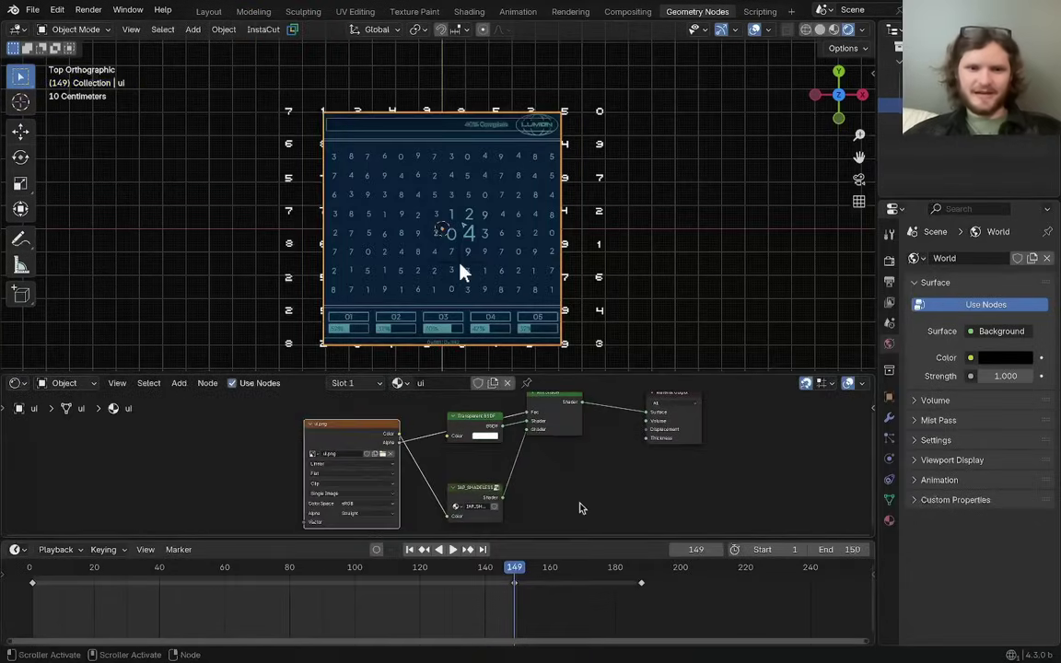
pyautogui.moveTo(581, 506); pyautogui.dragTo(464, 408)
pyautogui.moveTo(555, 339); pyautogui.dragTo(551, 336)
pyautogui.press('x')
pyautogui.scroll(1, 553, 406)
pyautogui.moveTo(308, 343); pyautogui.dragTo(487, 304)
pyautogui.moveTo(455, 351); pyautogui.dragTo(350, 402, button='middle')
pyautogui.keyDown('ctrl'); pyautogui.keyDown('shift'); pyautogui.click(444, 376); pyautogui.keyUp('shift'); pyautogui.keyUp('ctrl')
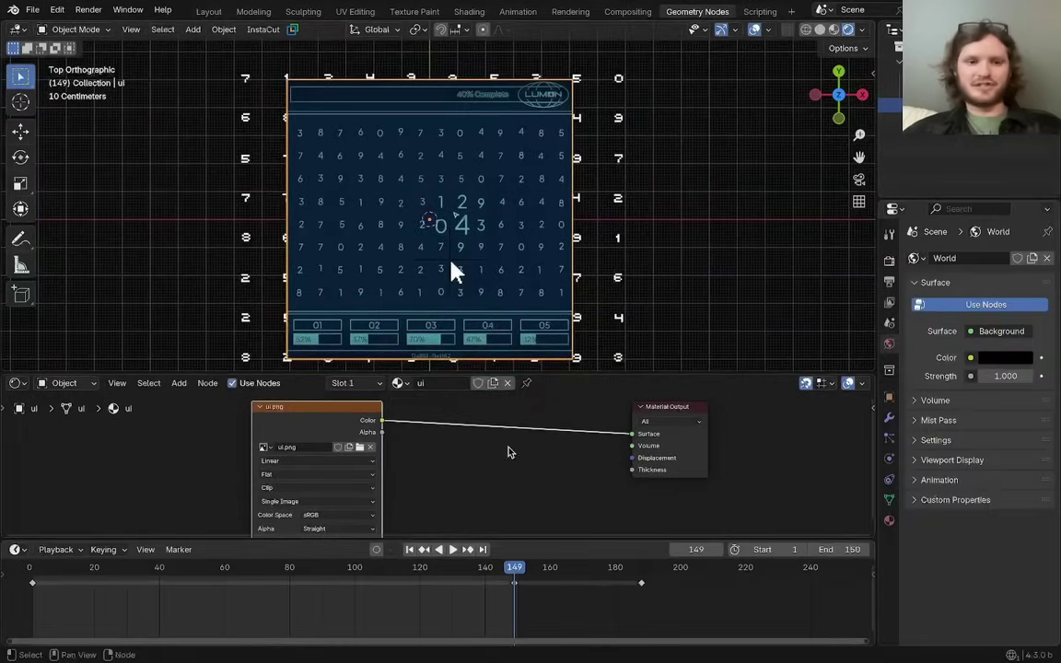
# Step: Insert RGB to BW and Color Ramp nodes after the ui.png texture and tighten the ramp stops for high-contrast black and white
pyautogui.hotkey('shift', 'a')
pyautogui.write('rgb')
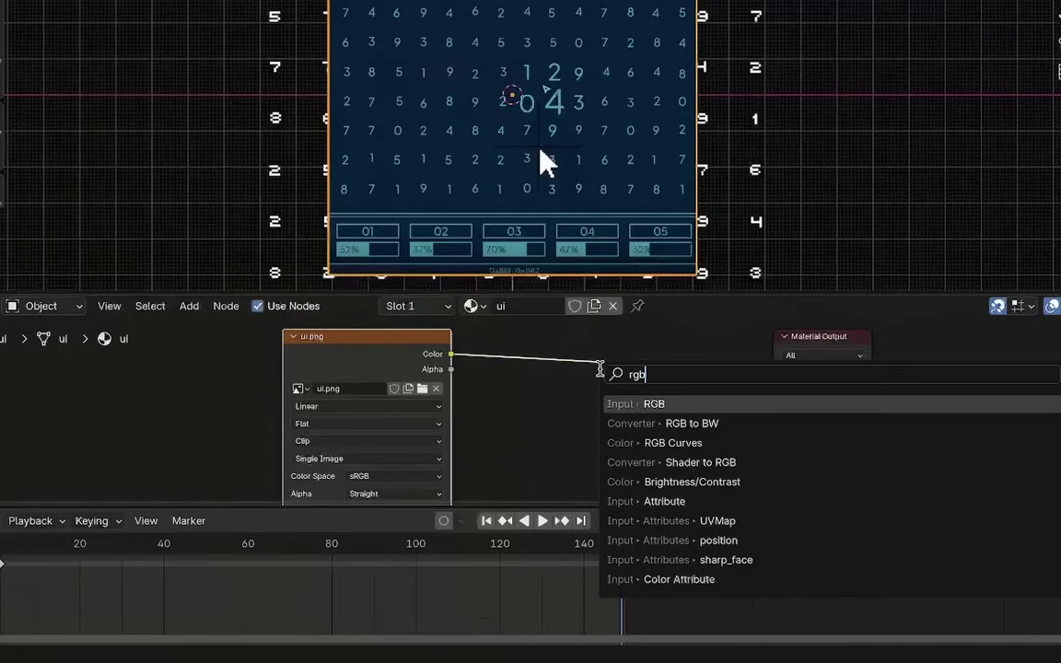
pyautogui.press('Down')
pyautogui.press('Return')
pyautogui.click(570, 344)
pyautogui.moveTo(622, 360); pyautogui.dragTo(571, 412)
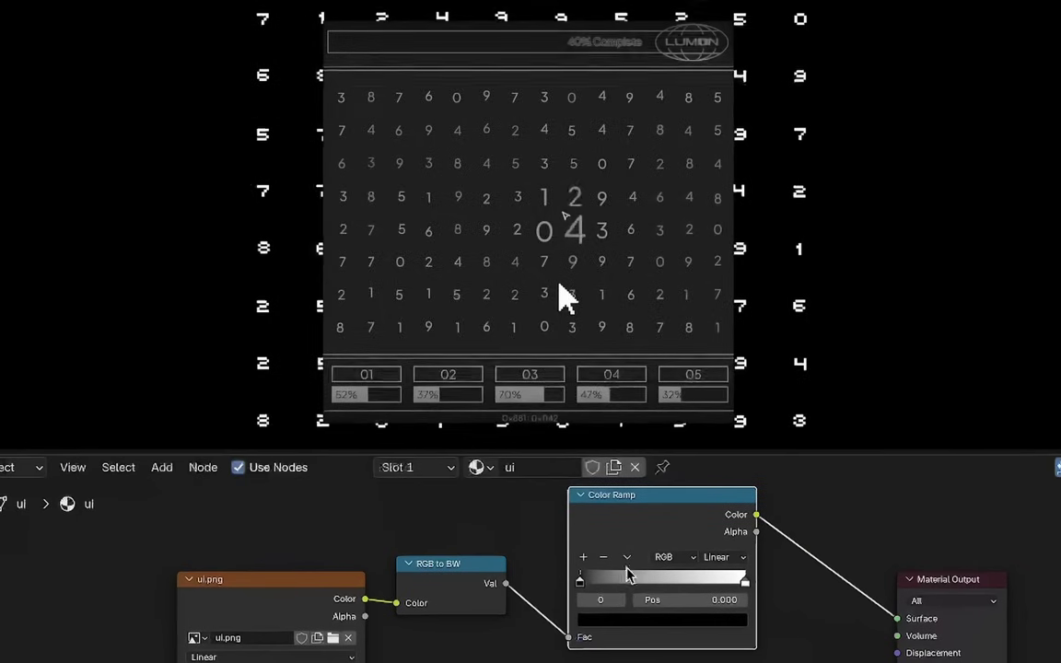
pyautogui.click(620, 607)
pyautogui.moveTo(677, 605)
pyautogui.mouseDown()
pyautogui.moveTo(538, 605)
pyautogui.moveTo(655, 606)
pyautogui.mouseUp()
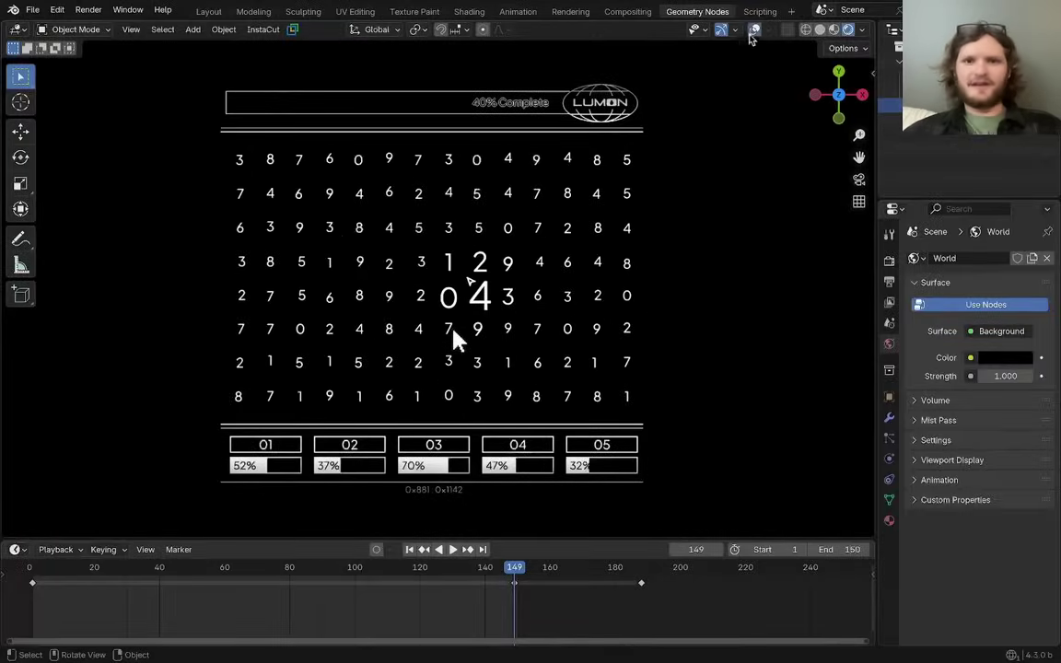
# Step: Loop-cut the ui plane just inside the header and footer lines and delete the middle face containing the numbers
pyautogui.hotkey('shift', 'alt', 'z')
pyautogui.moveTo(382, 332)
pyautogui.mouseDown()
pyautogui.moveTo(484, 253)
pyautogui.moveTo(451, 262)
pyautogui.mouseUp()
pyautogui.moveTo(589, 231); pyautogui.dragTo(9, 249, button='right')
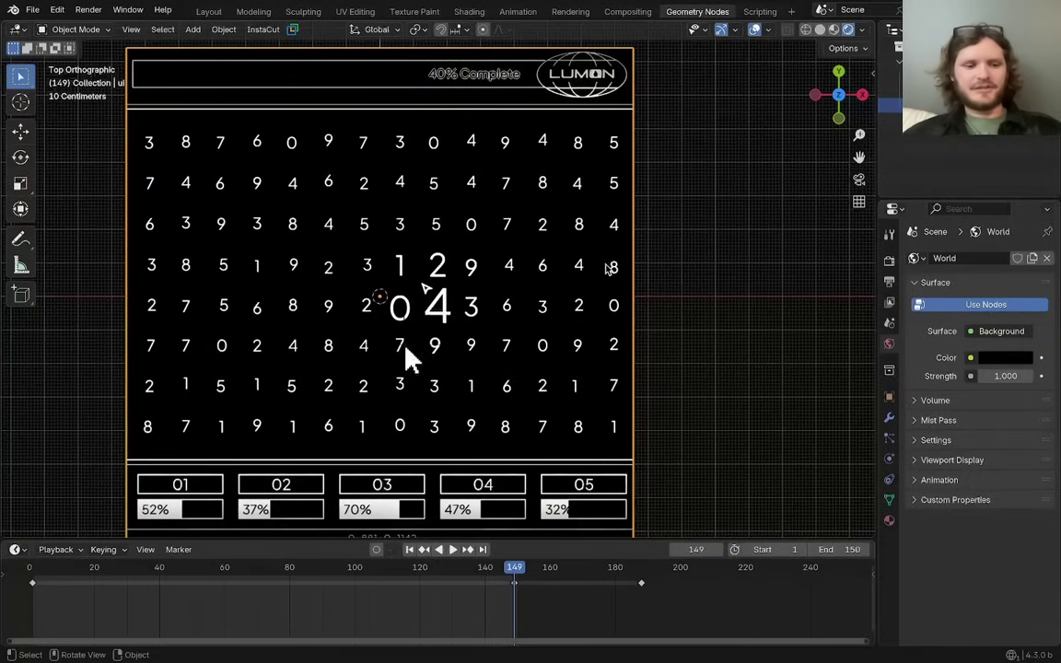
pyautogui.press('Tab')
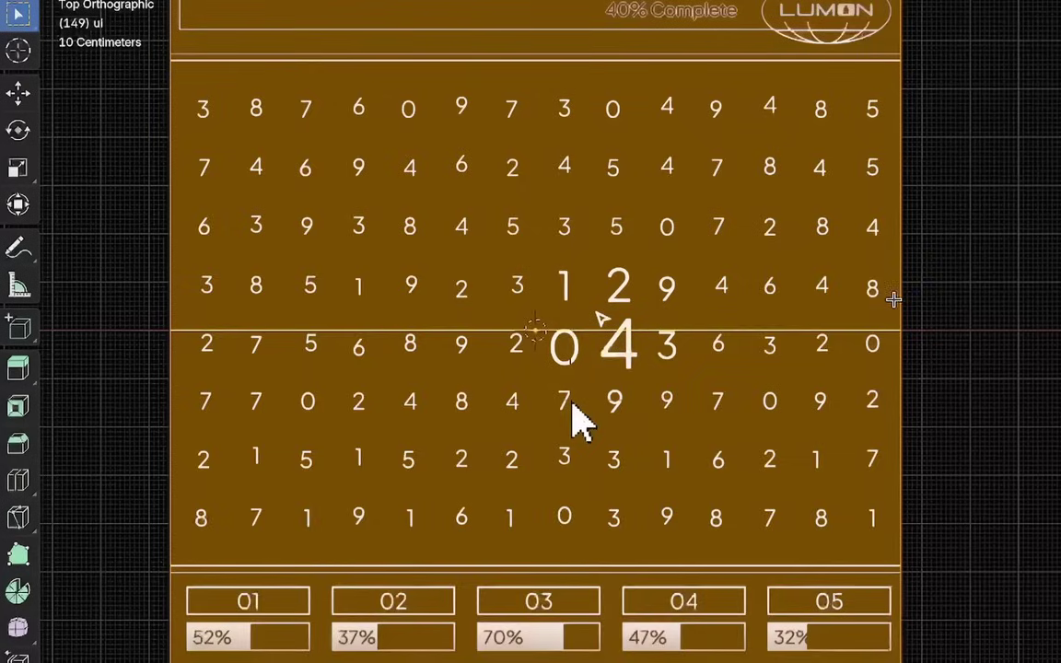
pyautogui.hotkey('alt', 'a')
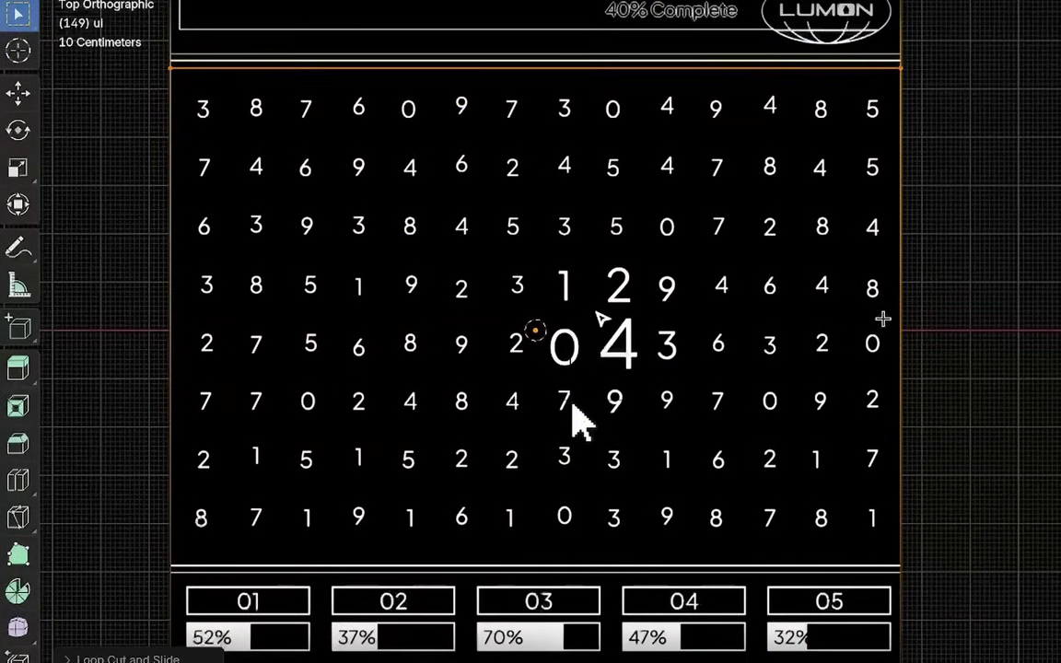
pyautogui.press('a')
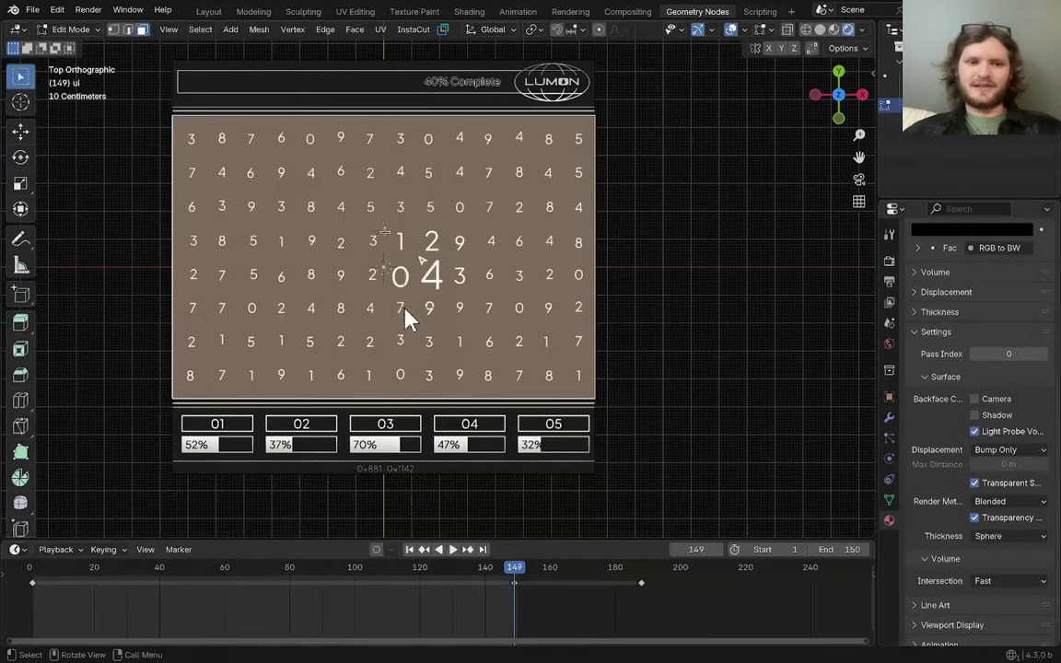
pyautogui.press('x')
pyautogui.click(338, 230)
pyautogui.press('Tab')
# Step: Move the ui plane along Z relative to the number grid and check its height in a perspective view
pyautogui.moveTo(409, 319); pyautogui.dragTo(463, 266, button='middle')
pyautogui.press('g')
pyautogui.press('z')
pyautogui.click(535, 264)
pyautogui.press('g')
pyautogui.press('z')
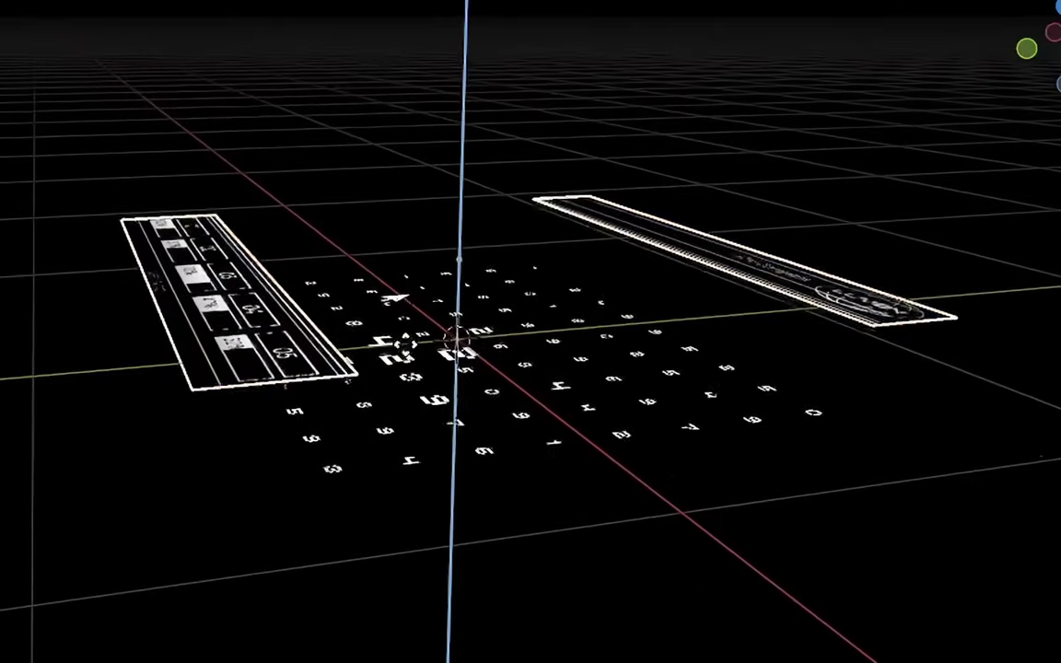
pyautogui.moveTo(394, 297); pyautogui.dragTo(520, 421, button='middle')
# Step: Scale the header and footer strips along X to fit the number grid's width
pyautogui.click(1059, 21)
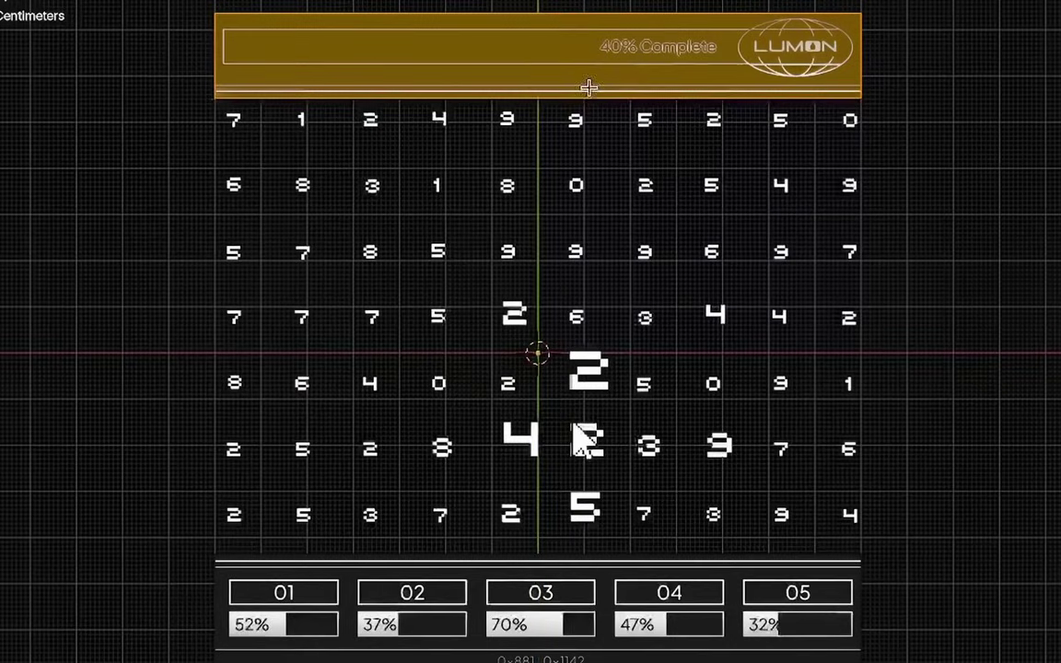
pyautogui.press('a')
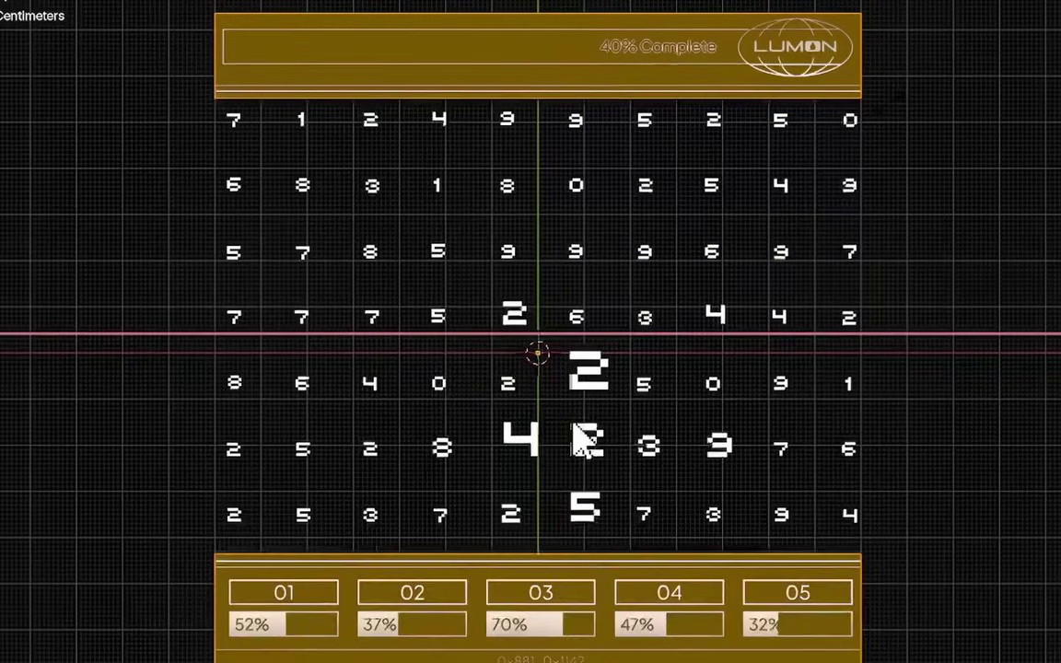
pyautogui.press('Tab')
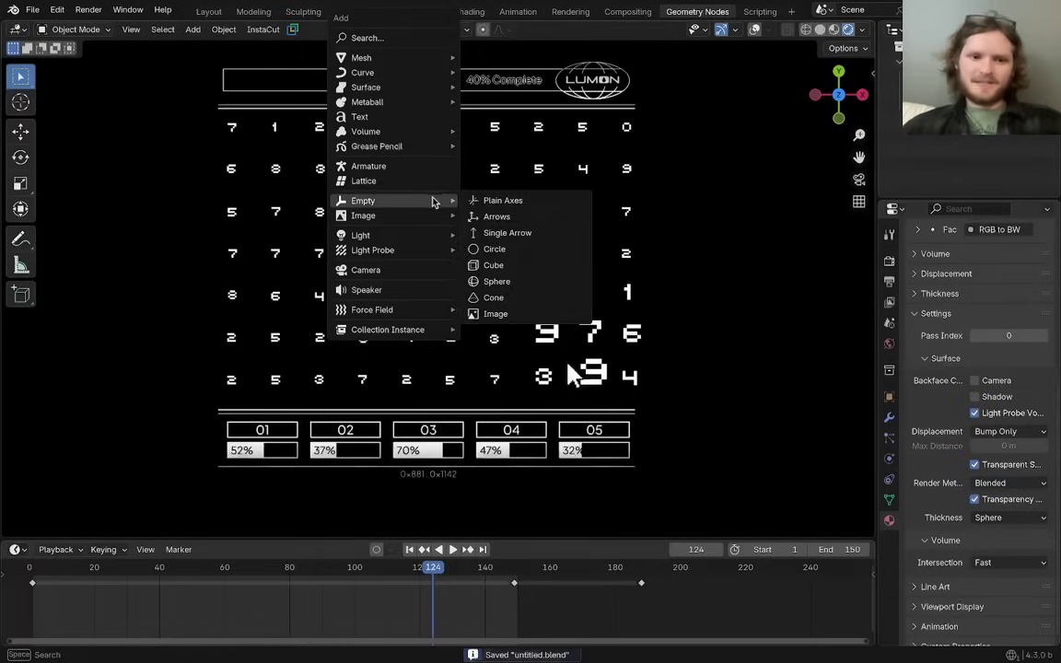
# Step: Add a camera looking straight down at the interface and raise it to a Z location of 1.94 m
pyautogui.click(379, 270)
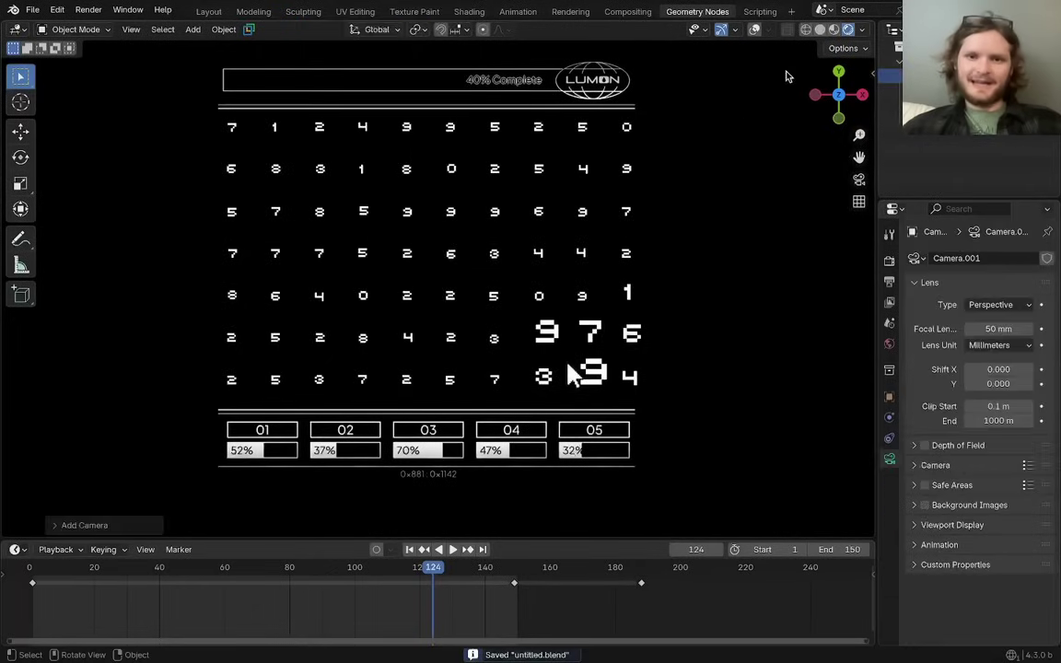
pyautogui.click(756, 31)
pyautogui.moveTo(569, 370); pyautogui.dragTo(737, 166, button='middle')
pyautogui.press('n')
pyautogui.moveTo(746, 135); pyautogui.dragTo(776, 135)
pyautogui.moveTo(241, 315)
pyautogui.mouseDown(button='middle')
pyautogui.moveTo(244, 282)
pyautogui.moveTo(243, 309)
pyautogui.mouseUp(button='middle')
pyautogui.moveTo(746, 134)
pyautogui.mouseDown()
pyautogui.moveTo(732, 134)
pyautogui.moveTo(764, 134)
pyautogui.moveTo(741, 134)
pyautogui.mouseUp()
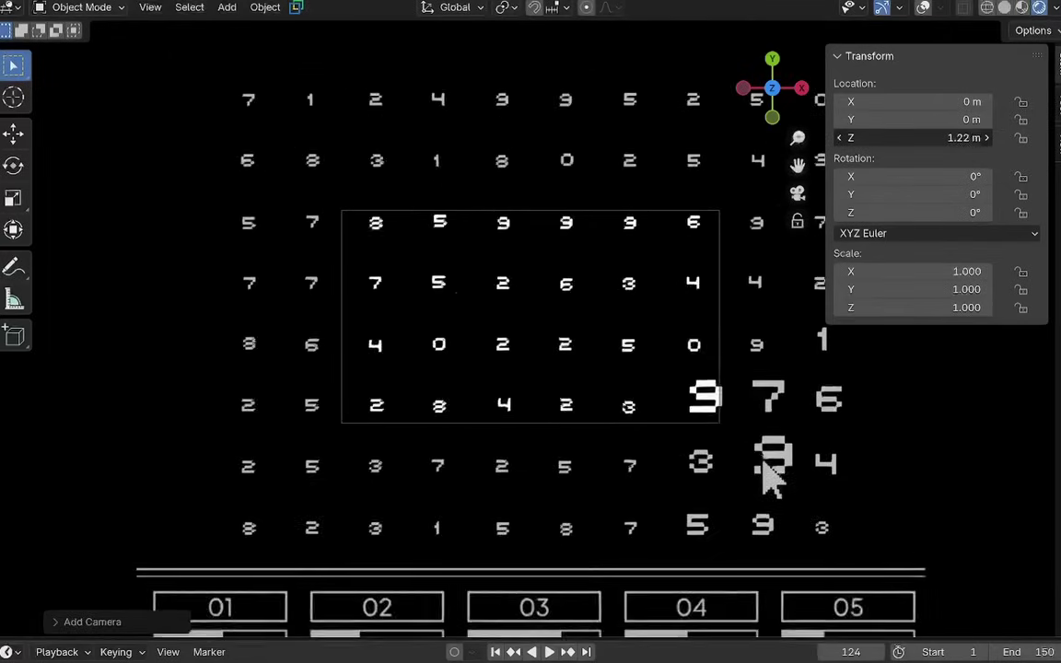
pyautogui.scroll(-5, 771, 474)
pyautogui.scroll(1, 741, 410)
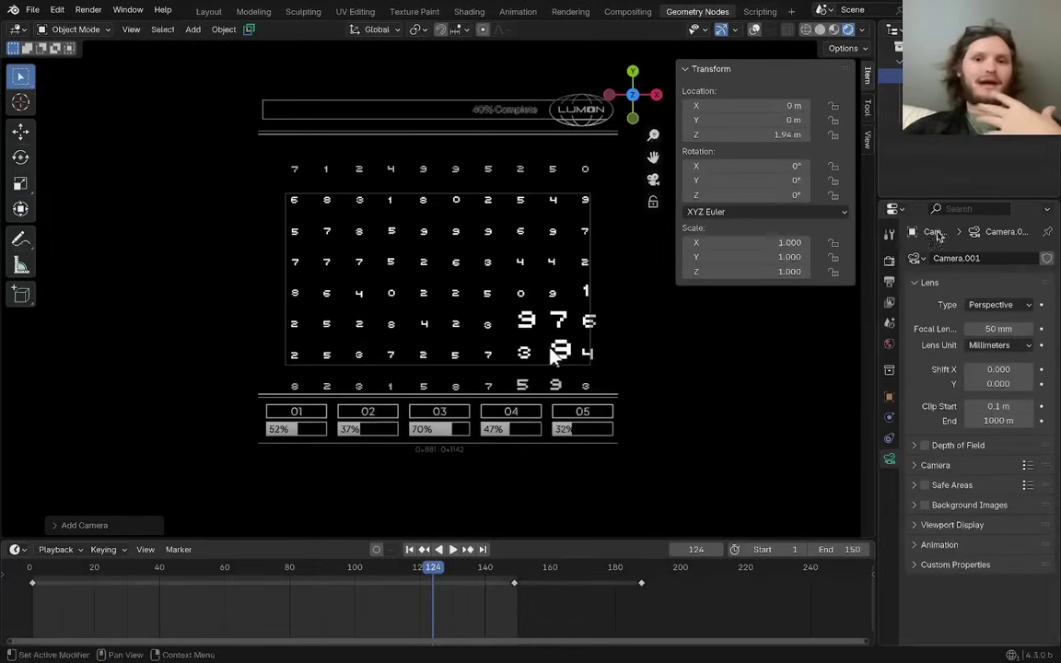
# Step: Change the camera type to Orthographic and look through the camera with overlays shown
pyautogui.click(756, 29)
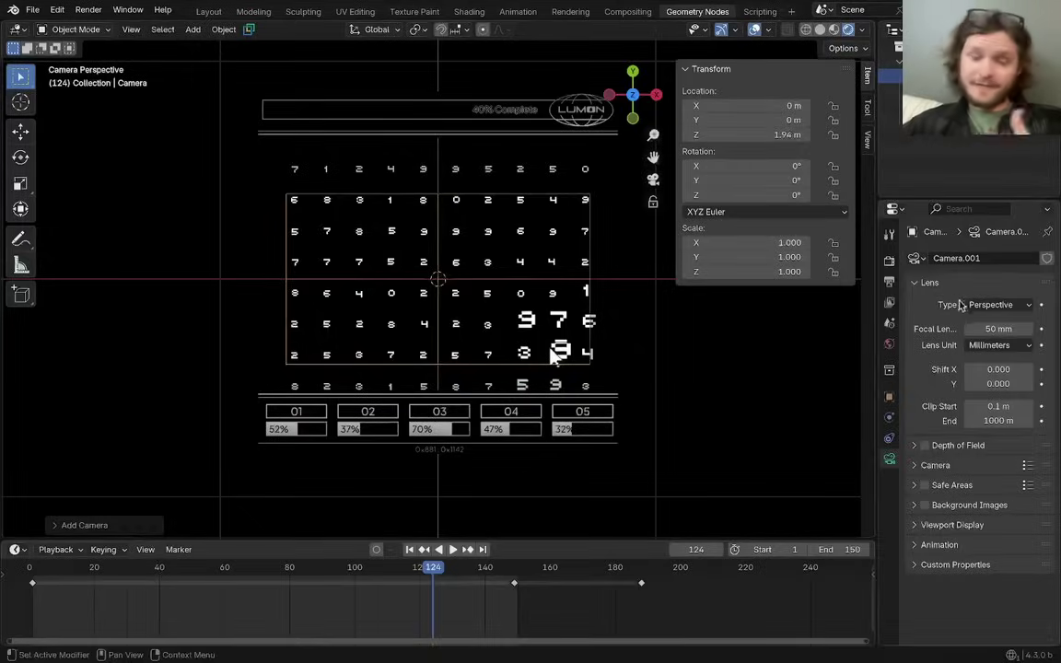
pyautogui.click(978, 308)
pyautogui.click(969, 339)
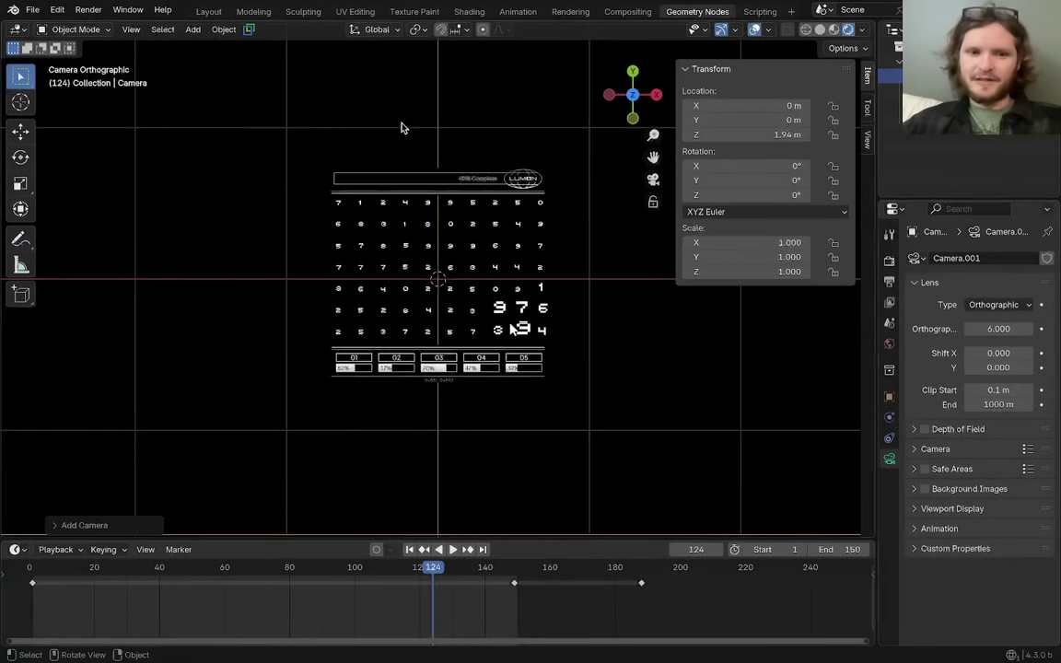
pyautogui.moveTo(433, 312); pyautogui.dragTo(455, 249, button='middle')
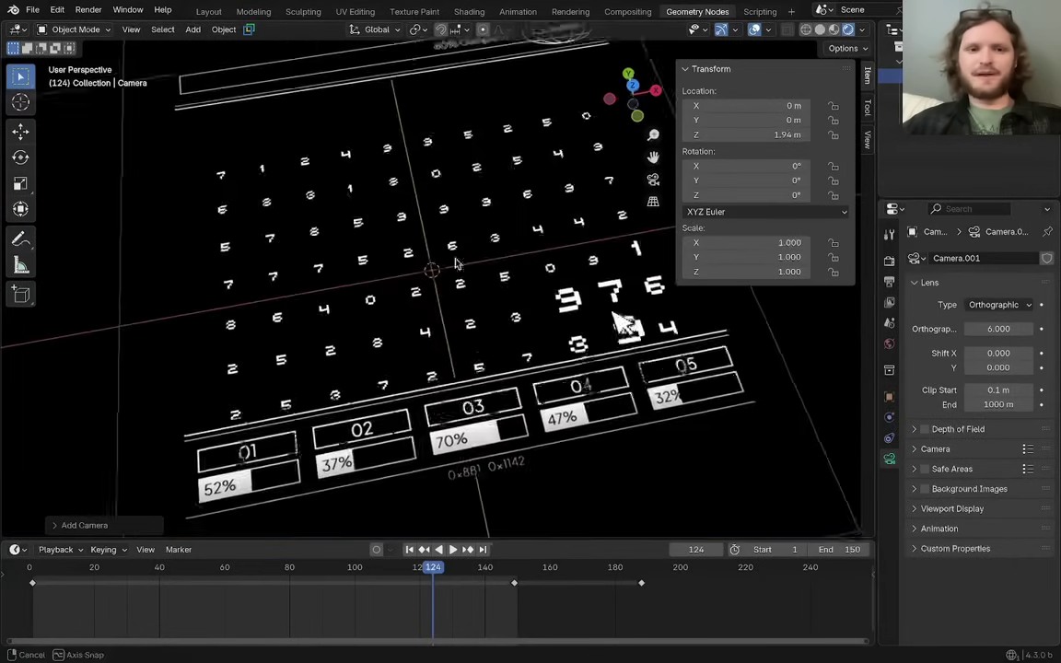
pyautogui.press('KP_0')
pyautogui.scroll(-1, 455, 249)
pyautogui.scroll(8, 502, 321)
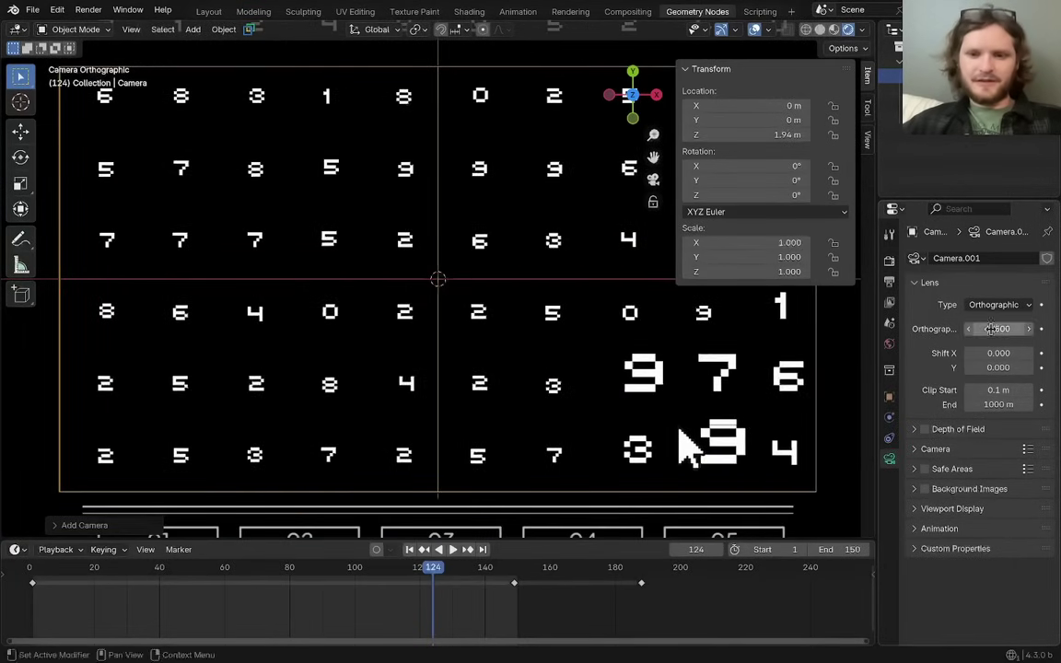
# Step: Set the camera's orthographic scale to about 2.46 and narrow the render resolution width to frame the interface
pyautogui.moveTo(990, 329); pyautogui.dragTo(1024, 329)
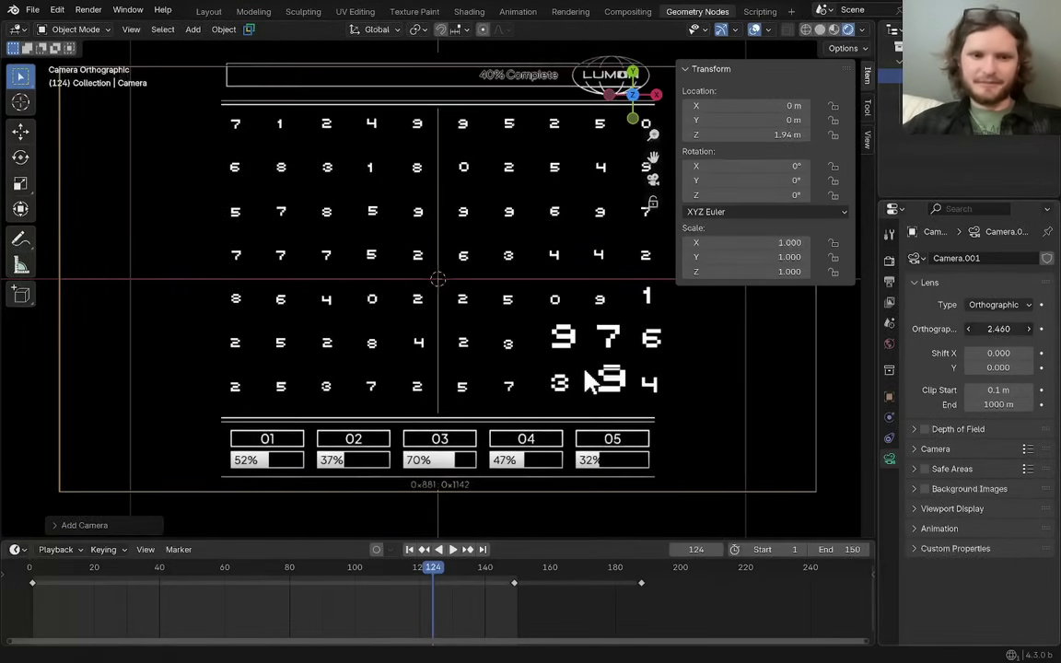
pyautogui.click(890, 281)
pyautogui.moveTo(1008, 275); pyautogui.dragTo(801, 268)
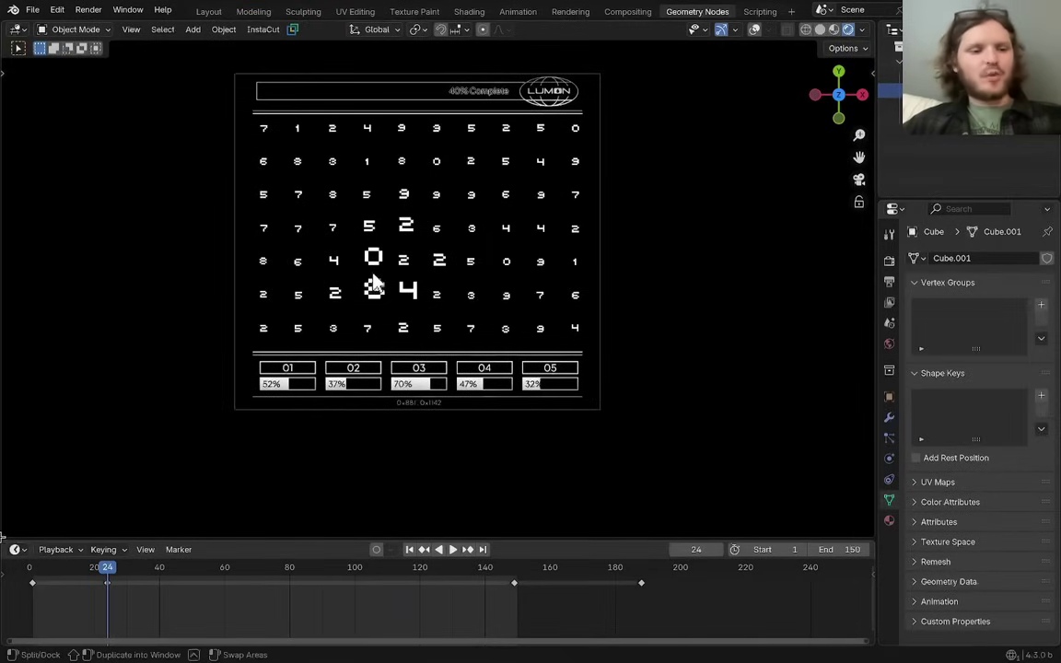
# Step: Open a Geometry Nodes editor between the viewport and timeline for the number grid's node tree, and show the overlays
pyautogui.moveTo(2, 536); pyautogui.dragTo(2, 507)
pyautogui.moveTo(3, 447); pyautogui.dragTo(52, 404)
pyautogui.click(19, 458)
pyautogui.click(37, 458)
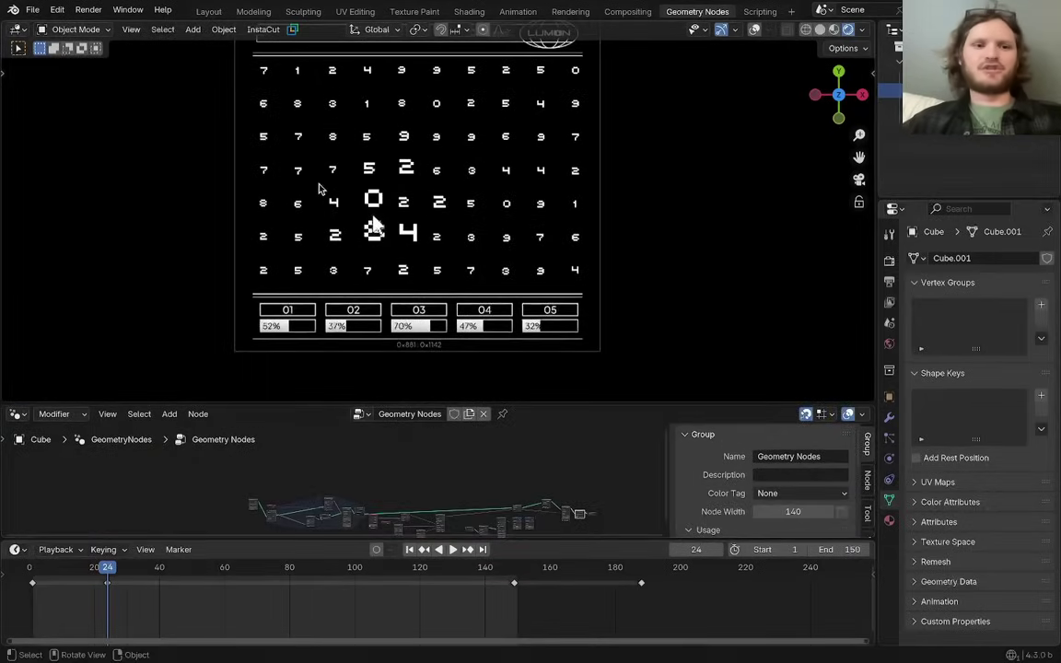
pyautogui.hotkey('shift', 'alt', 'z')
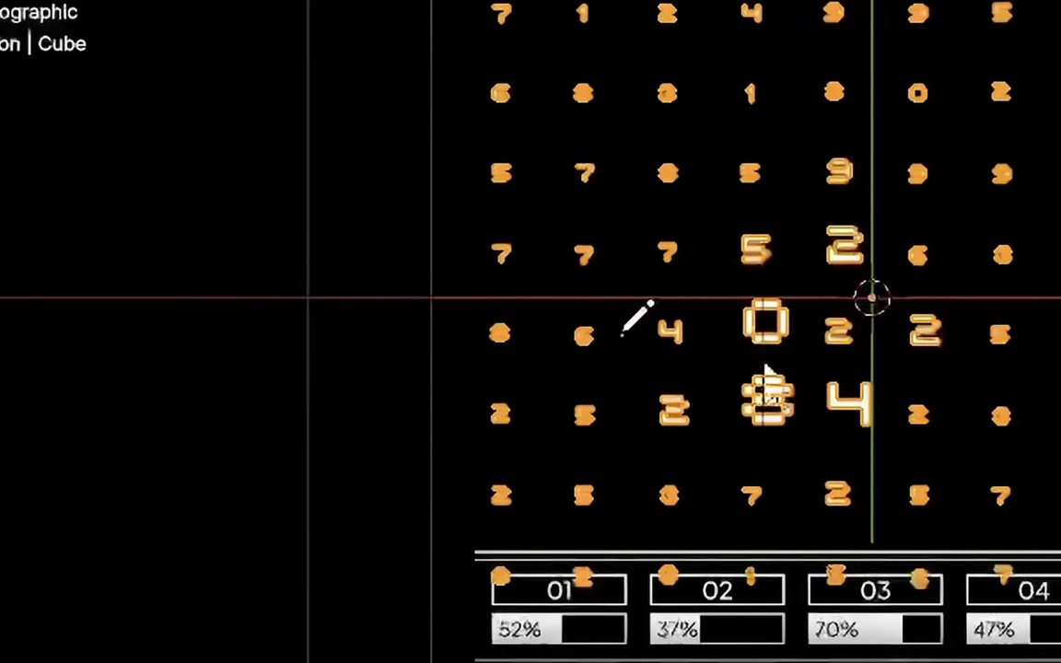
# Step: Sketch freehand annotation strokes beside the number grid and erase them
pyautogui.moveTo(300, 276); pyautogui.dragTo(316, 291)
pyautogui.moveTo(315, 291); pyautogui.dragTo(287, 294, button='right')
pyautogui.keyDown('shift'); pyautogui.moveTo(716, 413); pyautogui.dragTo(716, 387, button='middle'); pyautogui.keyUp('shift')
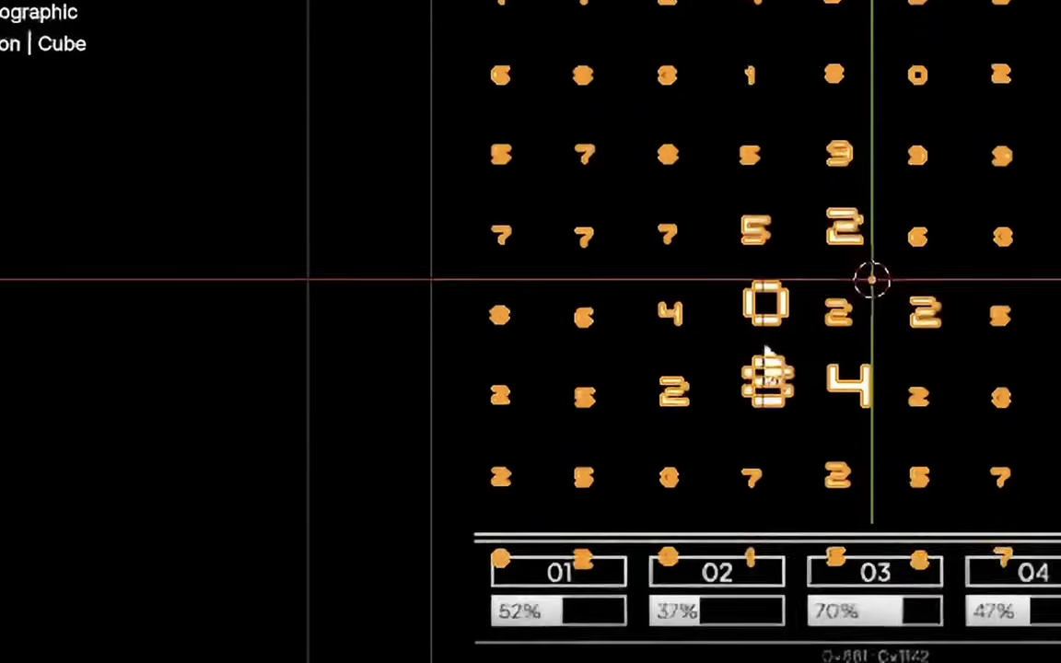
pyautogui.scroll(-1, 715, 386)
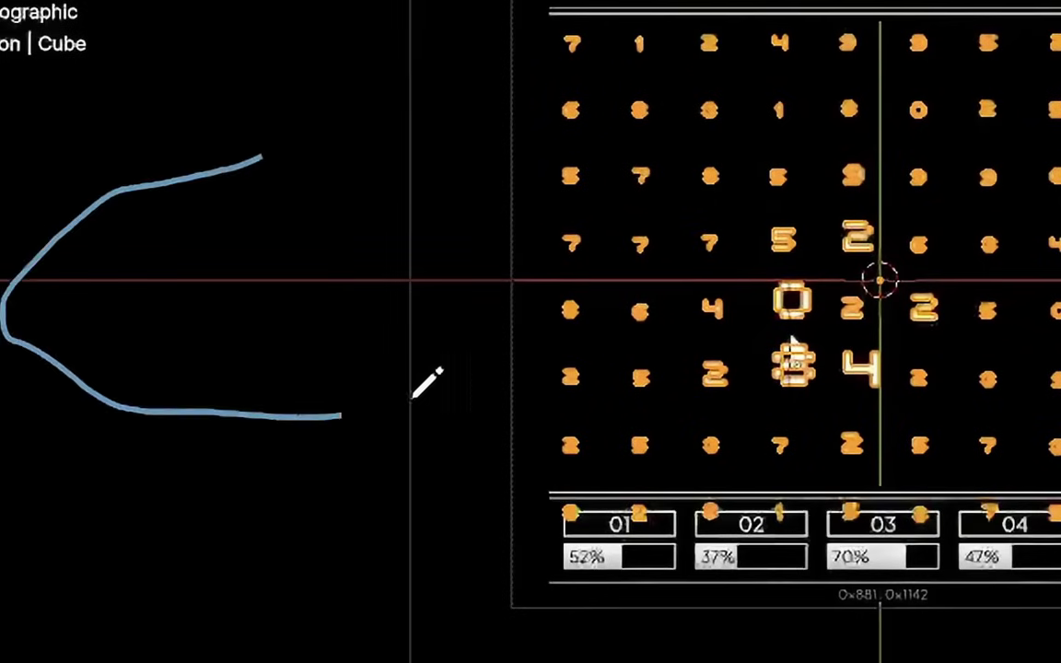
pyautogui.moveTo(431, 390); pyautogui.dragTo(173, 164)
pyautogui.moveTo(161, 175)
pyautogui.mouseDown(button='right')
pyautogui.moveTo(394, 186)
pyautogui.moveTo(428, 308)
pyautogui.mouseUp(button='right')
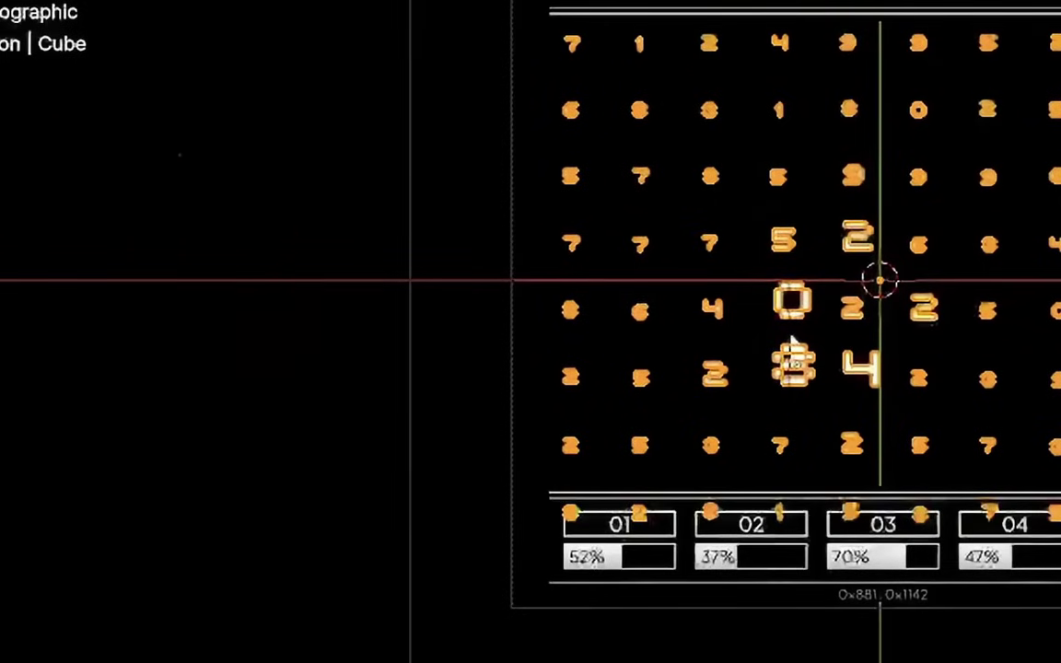
pyautogui.moveTo(932, 87); pyautogui.dragTo(604, 295)
pyautogui.hotkey('ctrl', 'z')
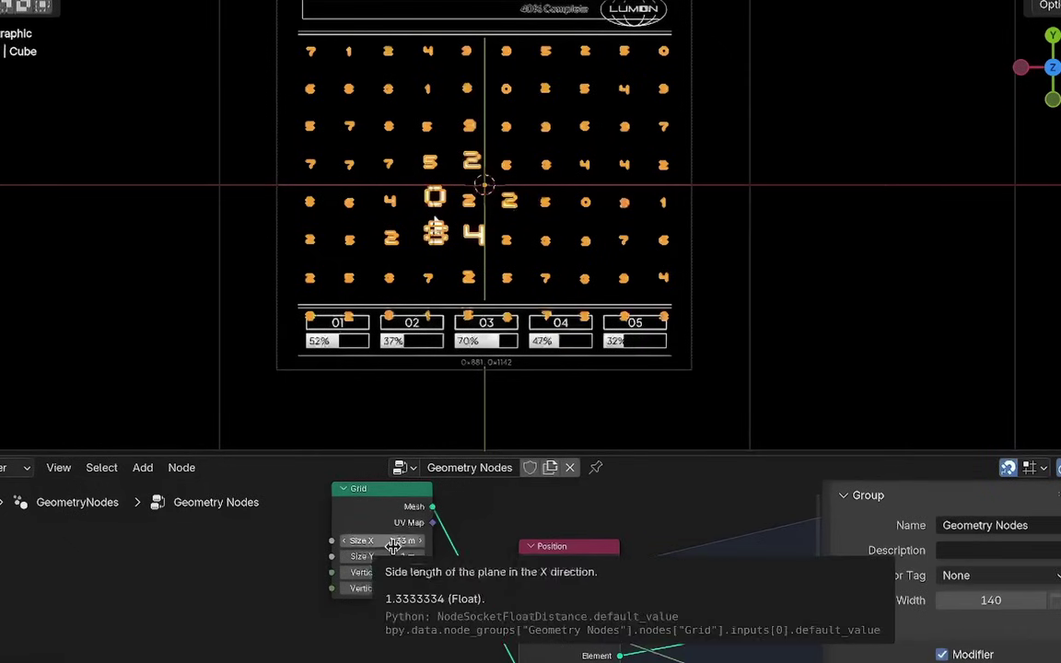
# Step: Widen the number grid by setting the Grid node's Size X to 2.67 m and Vertices X to 20
pyautogui.click(393, 541)
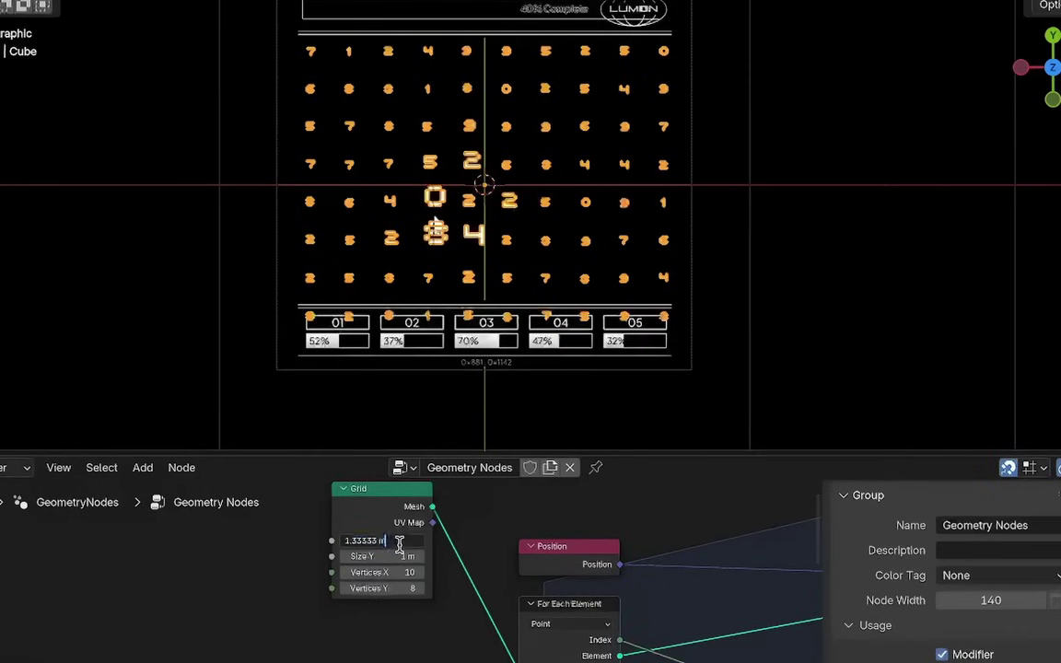
pyautogui.write('2.67')
pyautogui.press('Return')
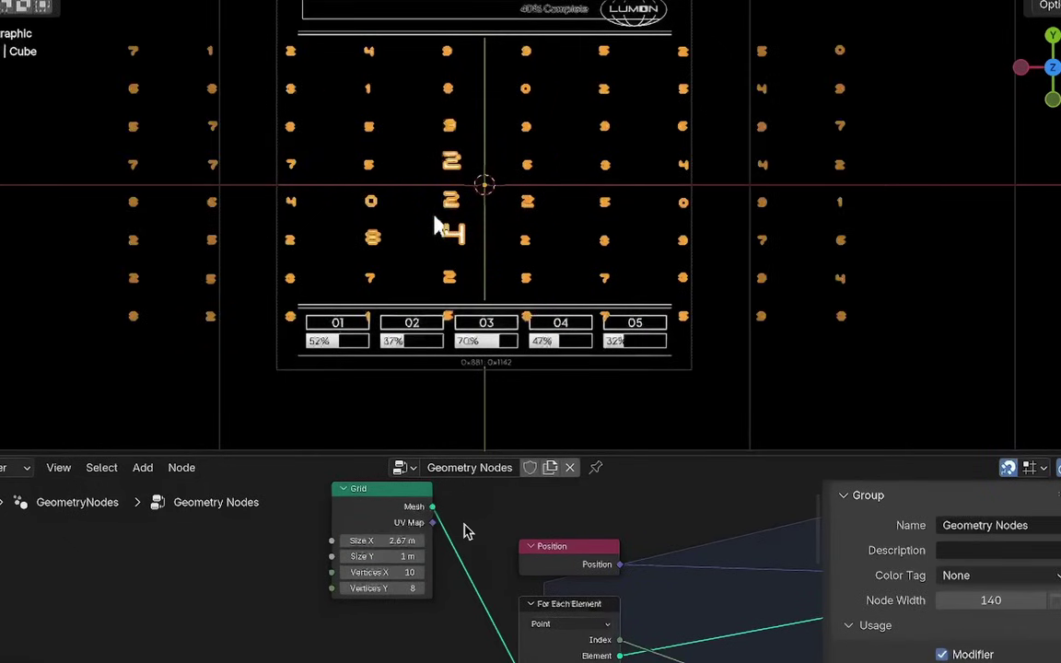
pyautogui.scroll(2, 436, 580)
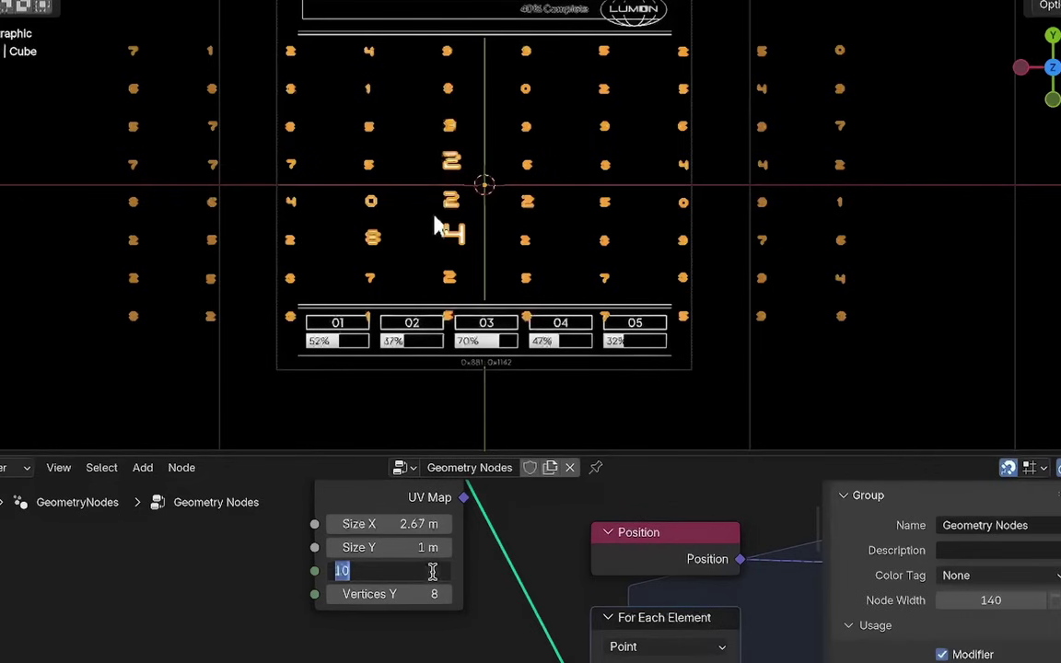
pyautogui.click(433, 572)
pyautogui.write('20')
pyautogui.press('Return')
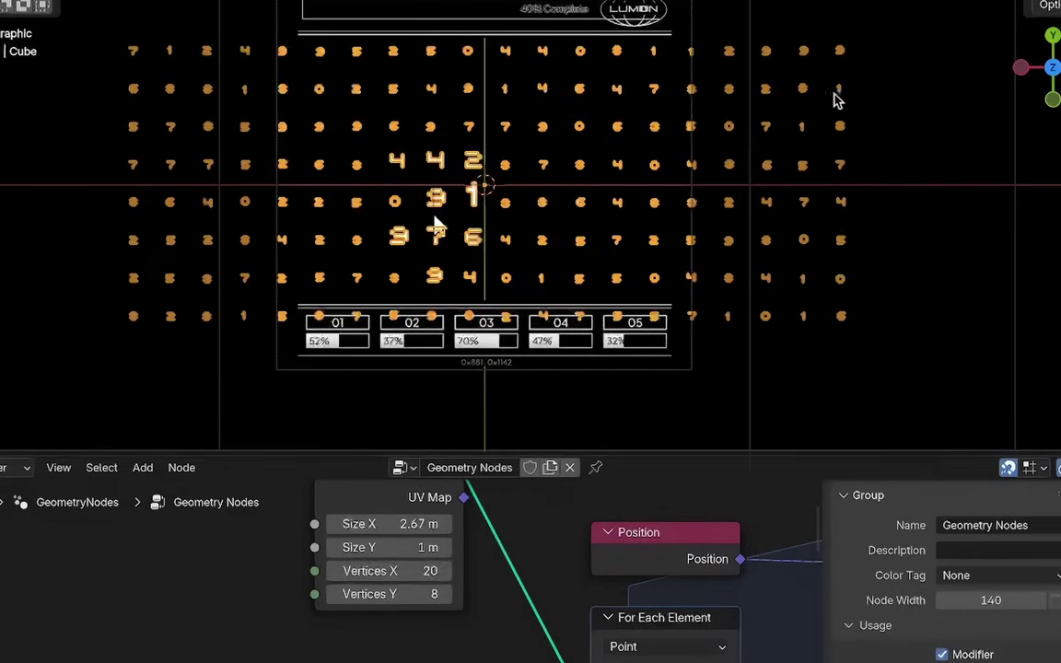
# Step: Insert a Transform Geometry node after the Grid node, try shifting its X translation, and restore it to 0 m
pyautogui.hotkey('shift', 'a')
pyautogui.write('tr')
pyautogui.press('Return')
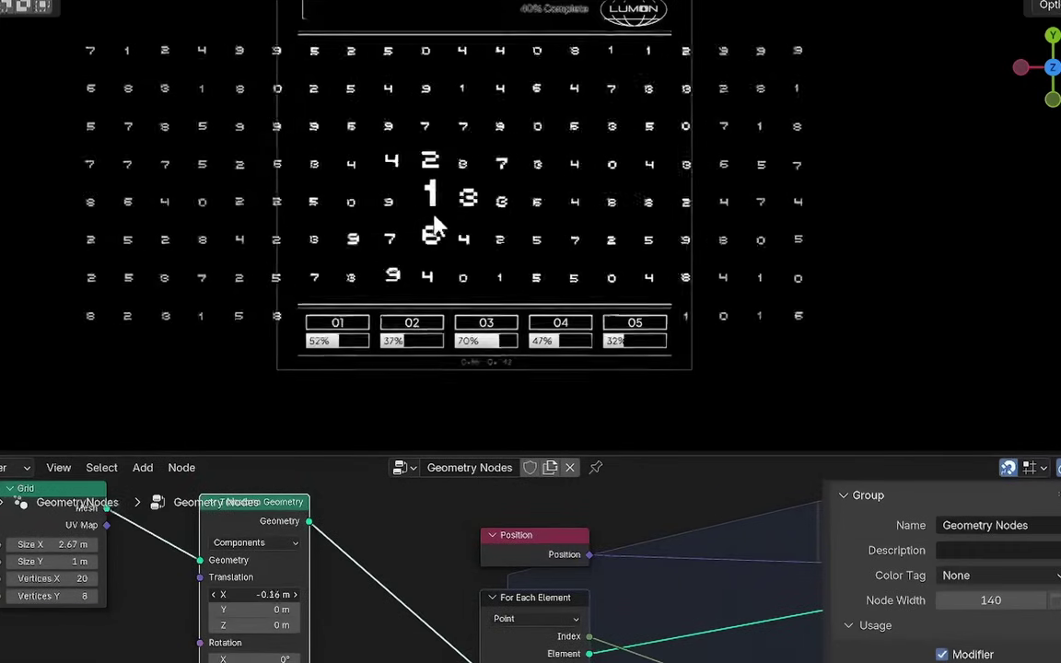
pyautogui.moveTo(254, 594); pyautogui.dragTo(276, 594)
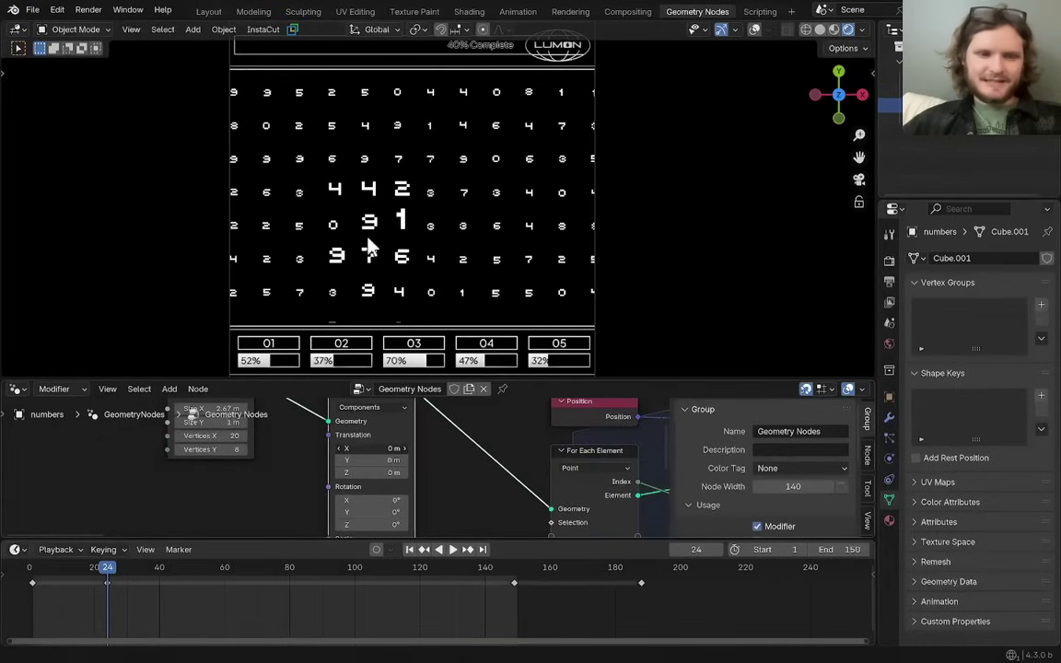
pyautogui.moveTo(381, 450); pyautogui.dragTo(399, 450)
pyautogui.hotkey('ctrl', 'z')
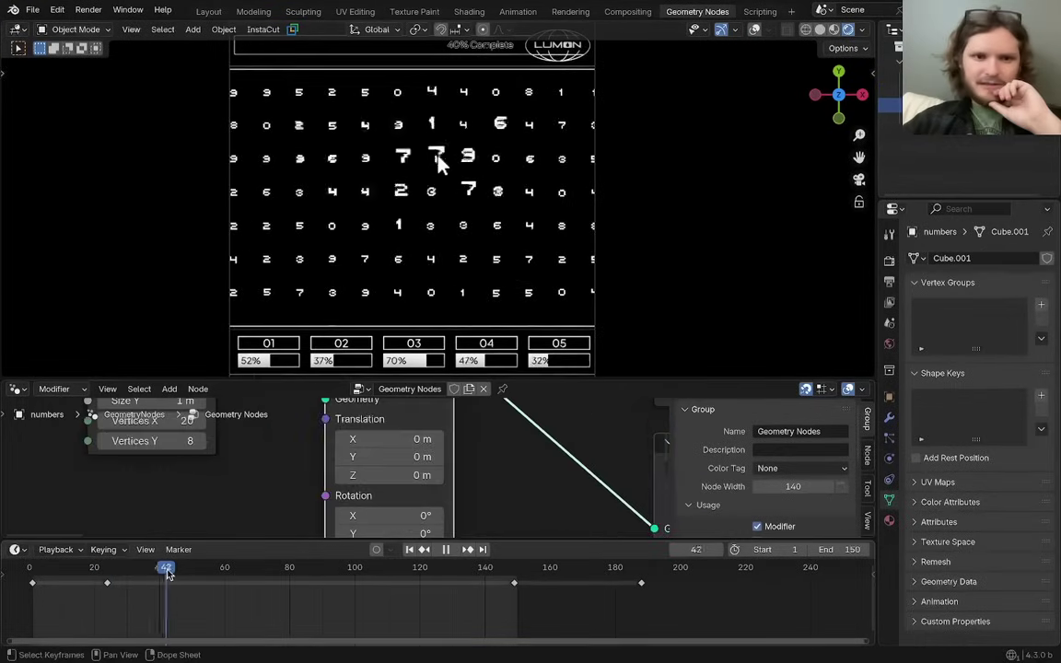
# Step: Keyframe the Transform Geometry translation at 0 m on frame 40 and again a few frames on with X about -0.22 m
pyautogui.moveTo(167, 573)
pyautogui.mouseDown()
pyautogui.moveTo(182, 573)
pyautogui.moveTo(169, 570)
pyautogui.mouseUp()
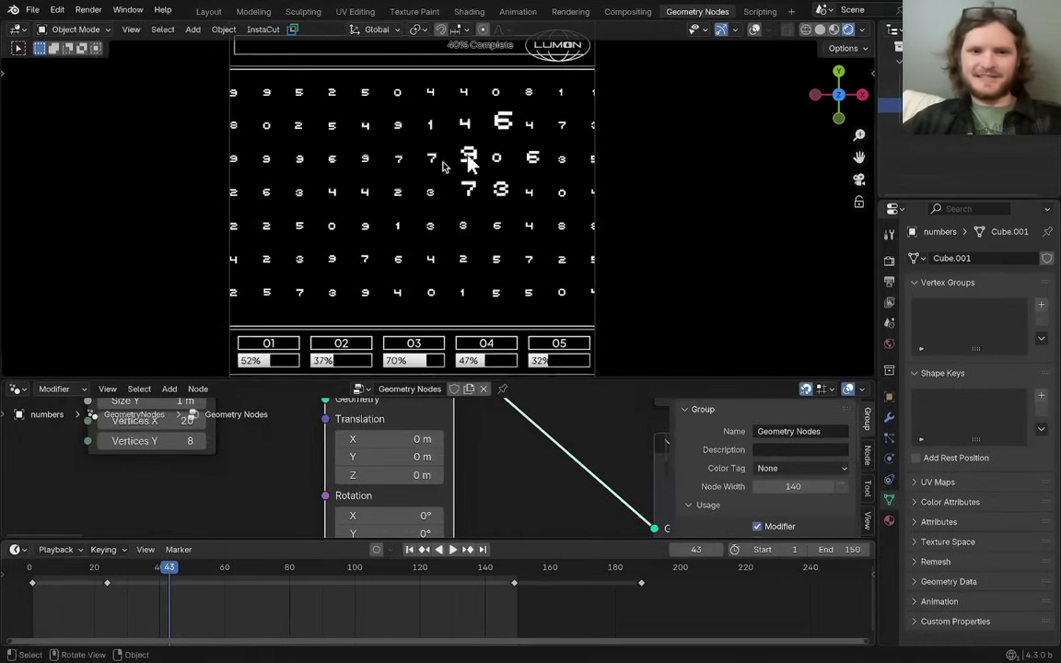
pyautogui.press('Left')
pyautogui.press('Left')
pyautogui.press('Left')
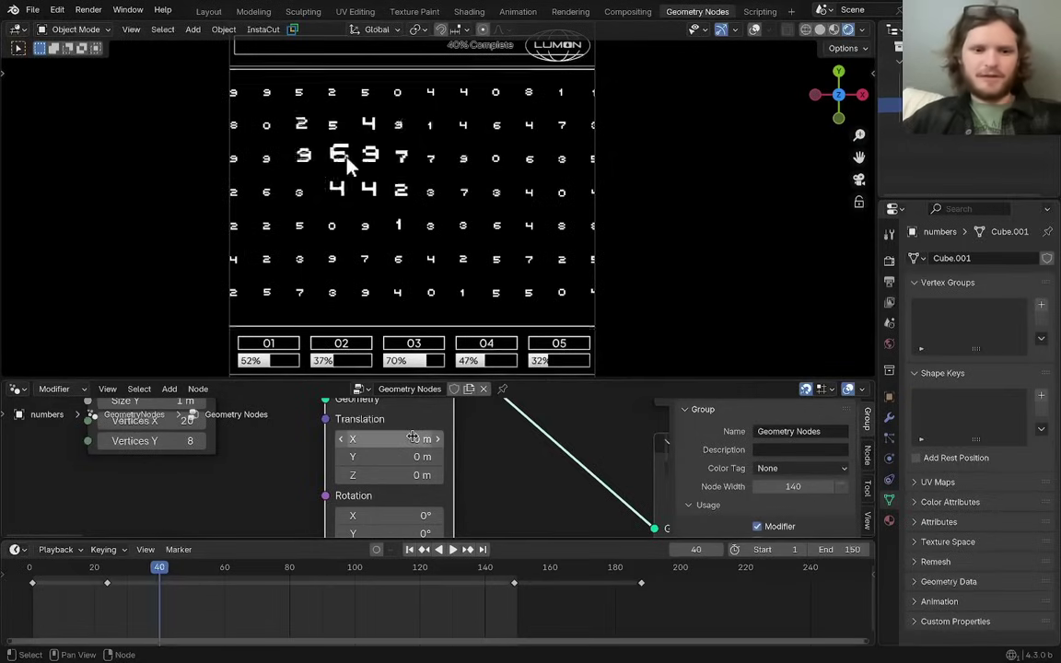
pyautogui.press('i')
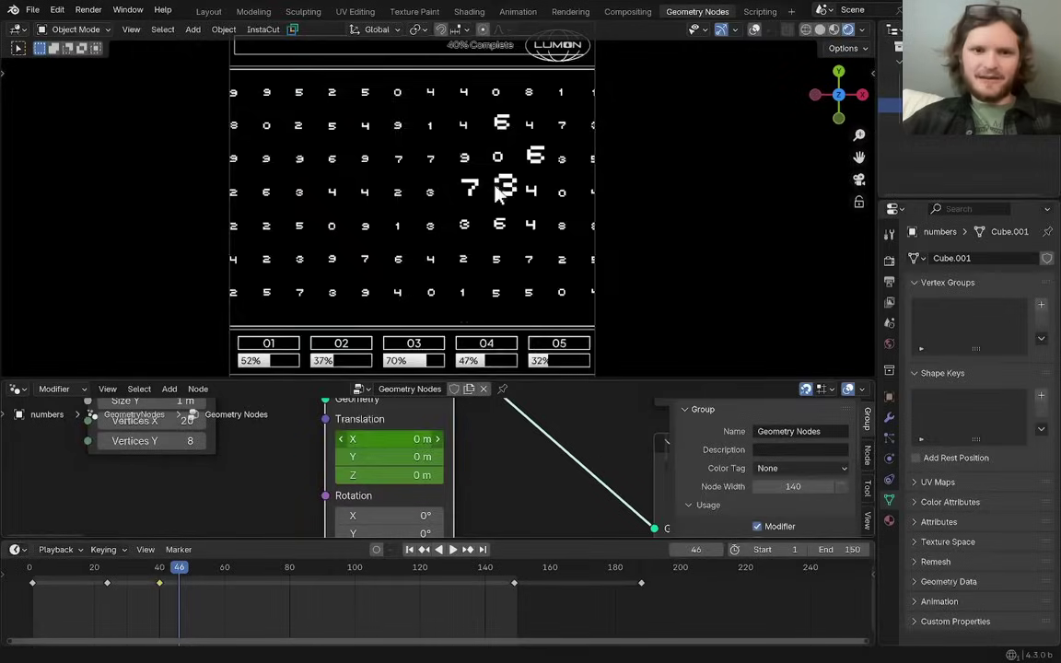
pyautogui.moveTo(389, 440); pyautogui.dragTo(359, 439)
pyautogui.press('i')
# Step: Set the translation keyframes' interpolation to Bézier and switch the timeline area to the Graph Editor
pyautogui.press('t')
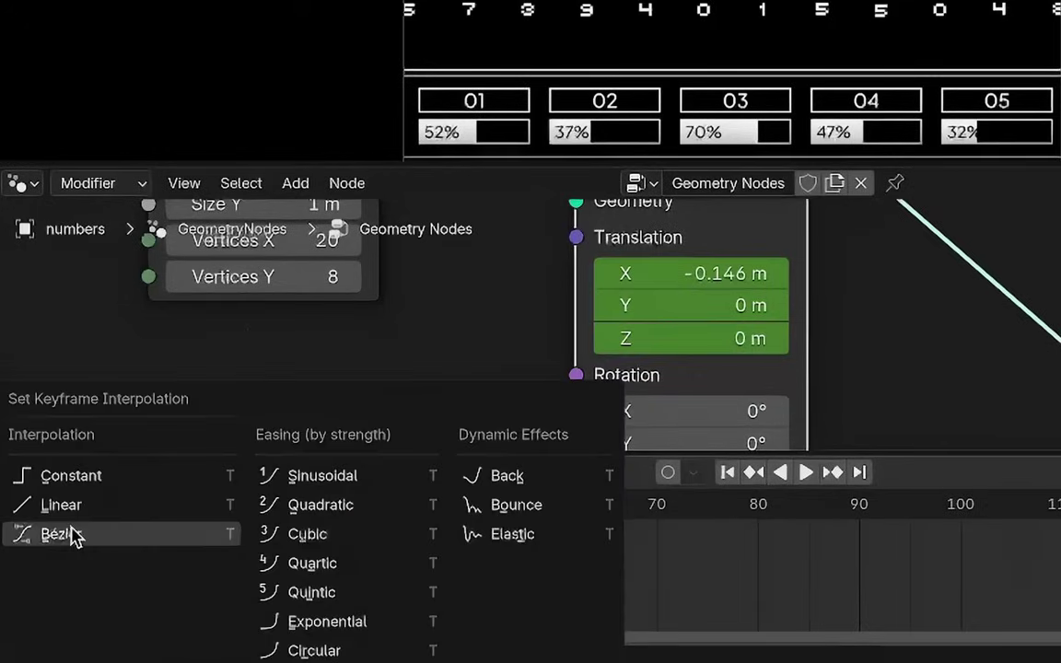
pyautogui.click(74, 536)
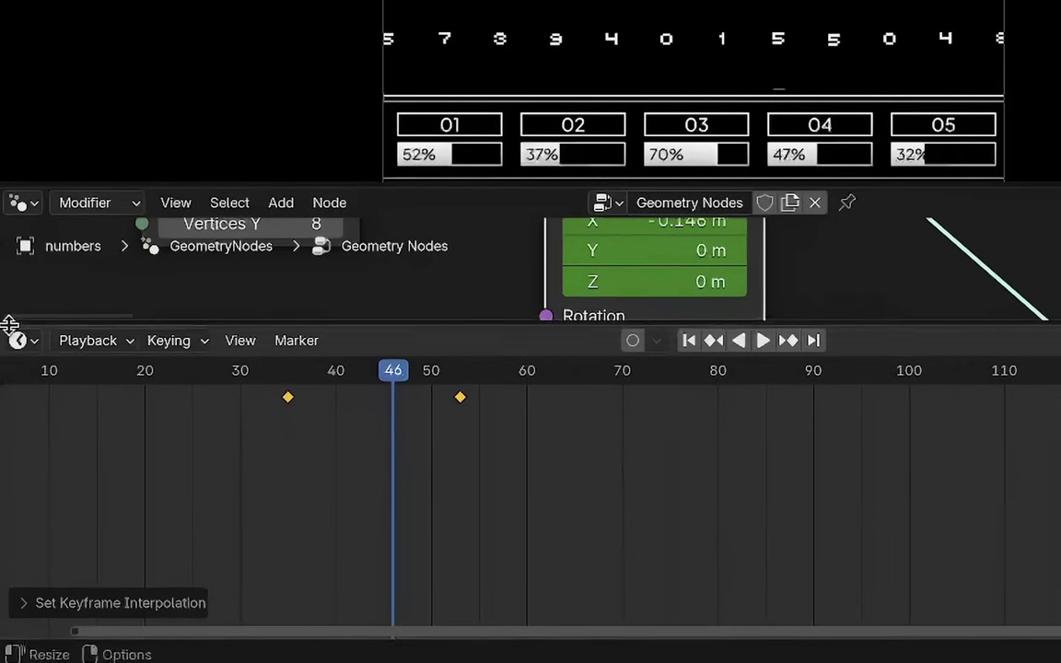
pyautogui.click(14, 548)
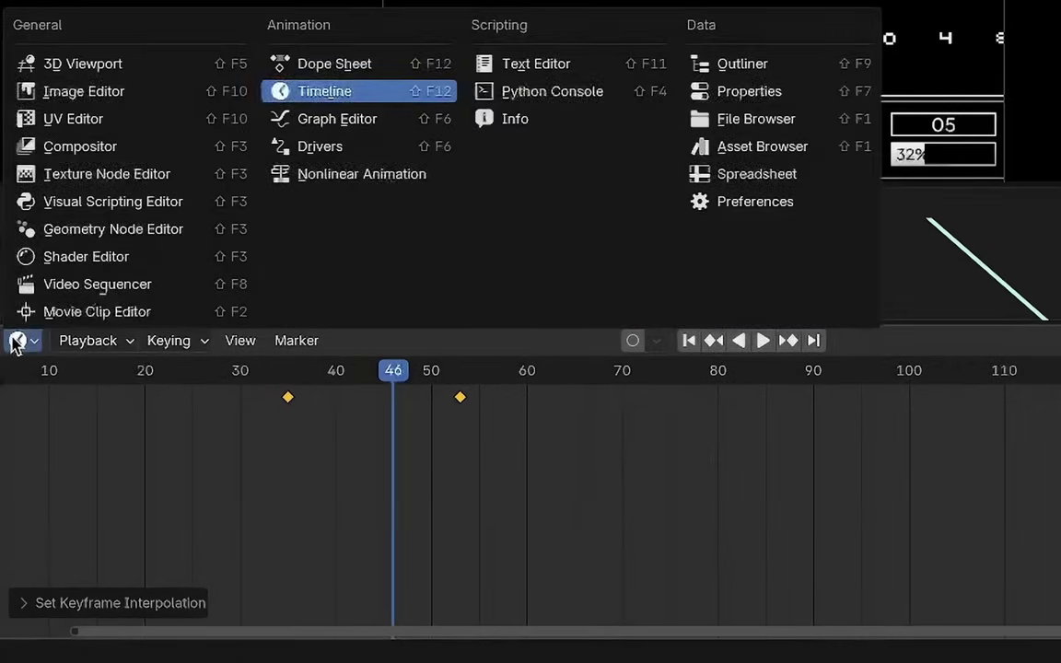
pyautogui.click(337, 119)
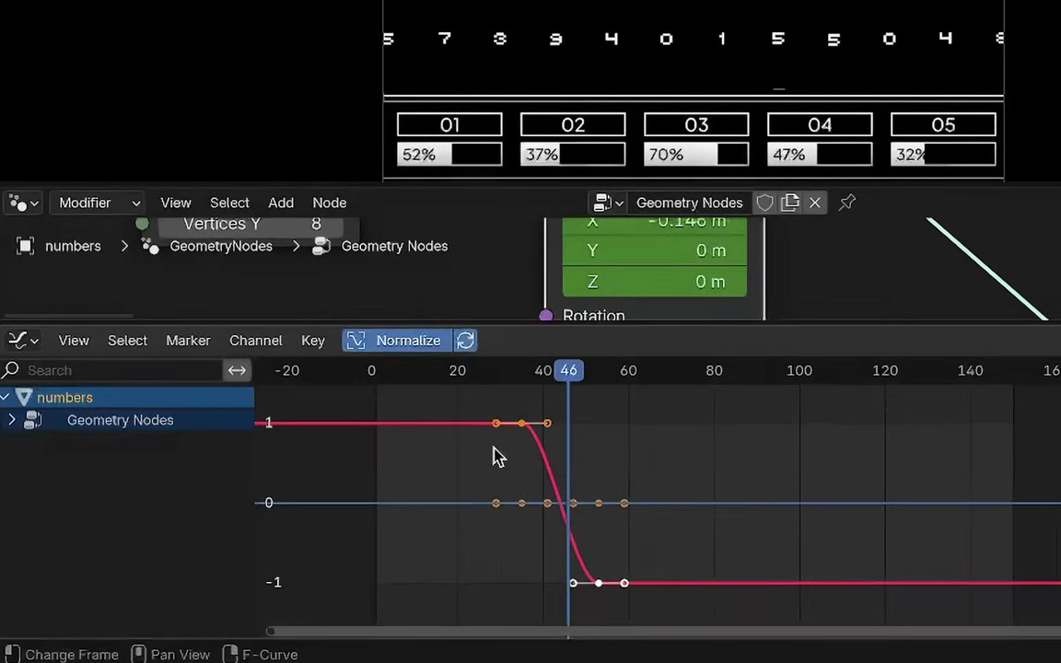
# Step: Try to smooth the translation curve by moving the first keyframe and scaling all keyframes about their common centre
pyautogui.moveTo(495, 449); pyautogui.dragTo(544, 412)
pyautogui.press('g')
pyautogui.click(486, 427)
pyautogui.hotkey('ctrl', 'z')
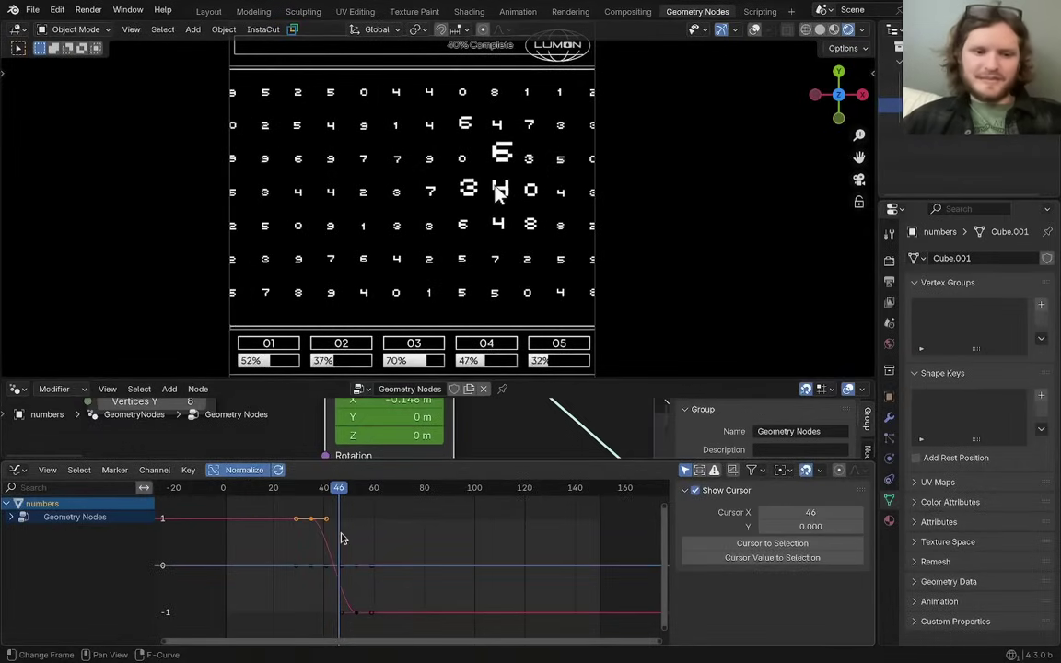
pyautogui.press('s')
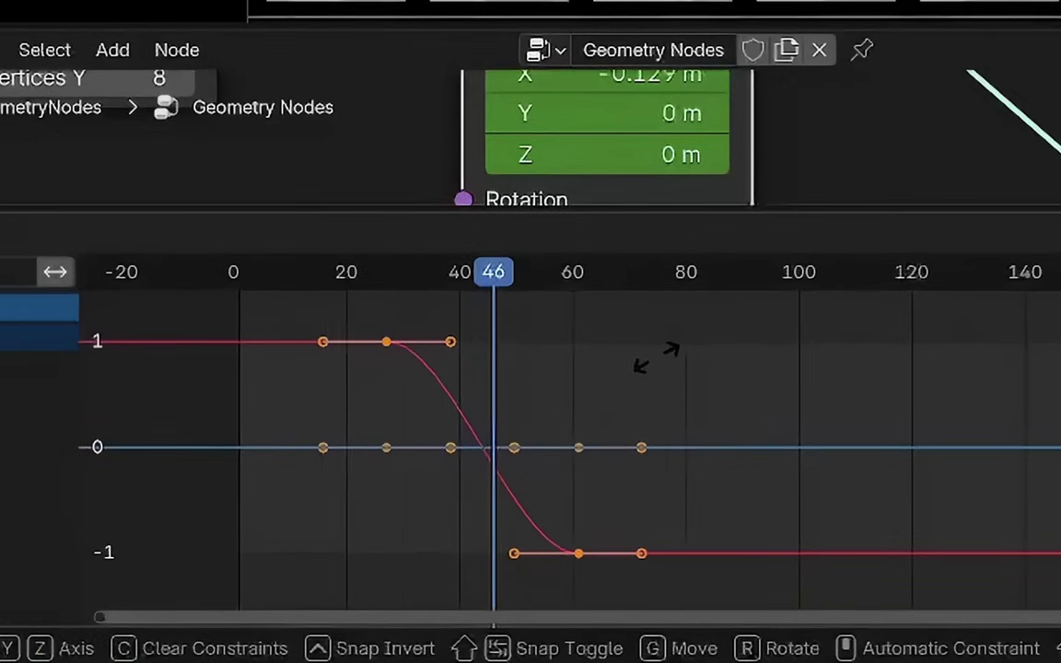
pyautogui.click(671, 354)
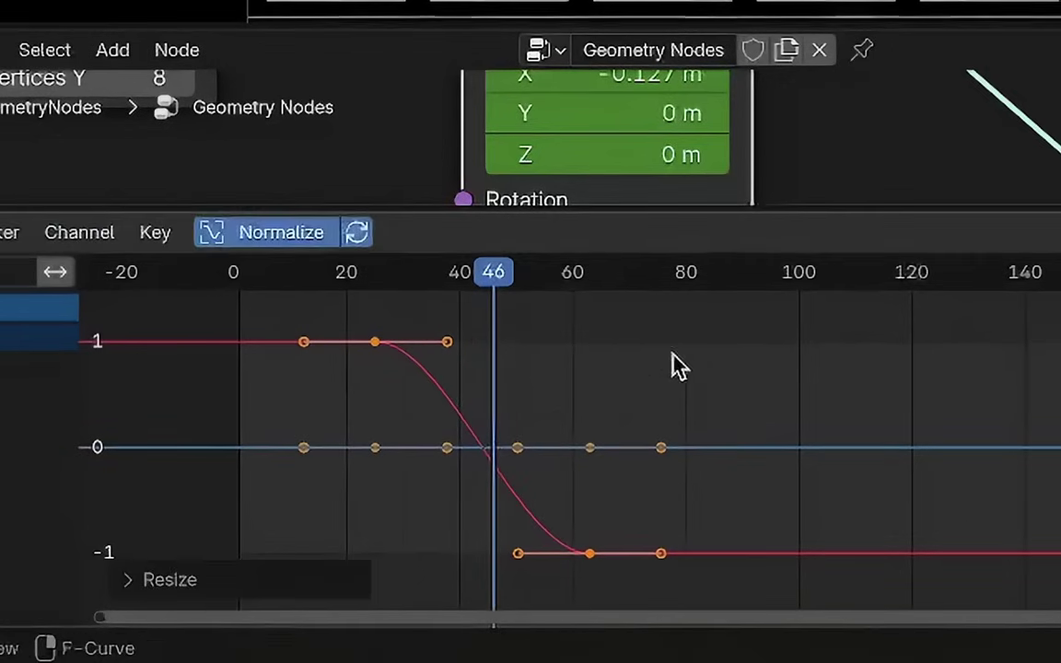
pyautogui.hotkey('ctrl', 'z')
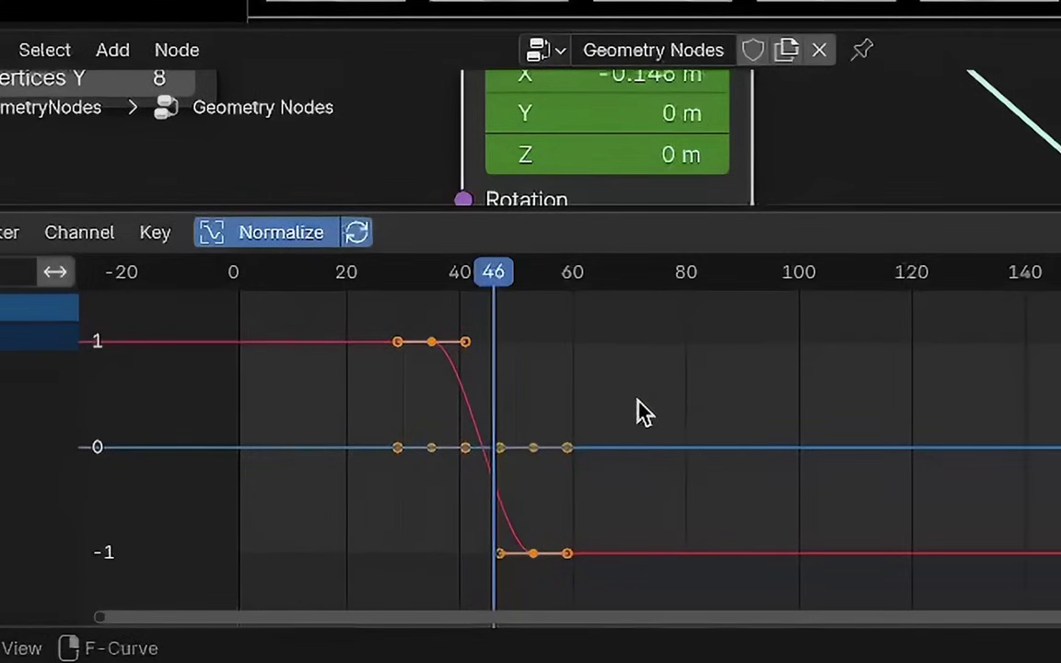
pyautogui.press('s')
pyautogui.click(804, 407)
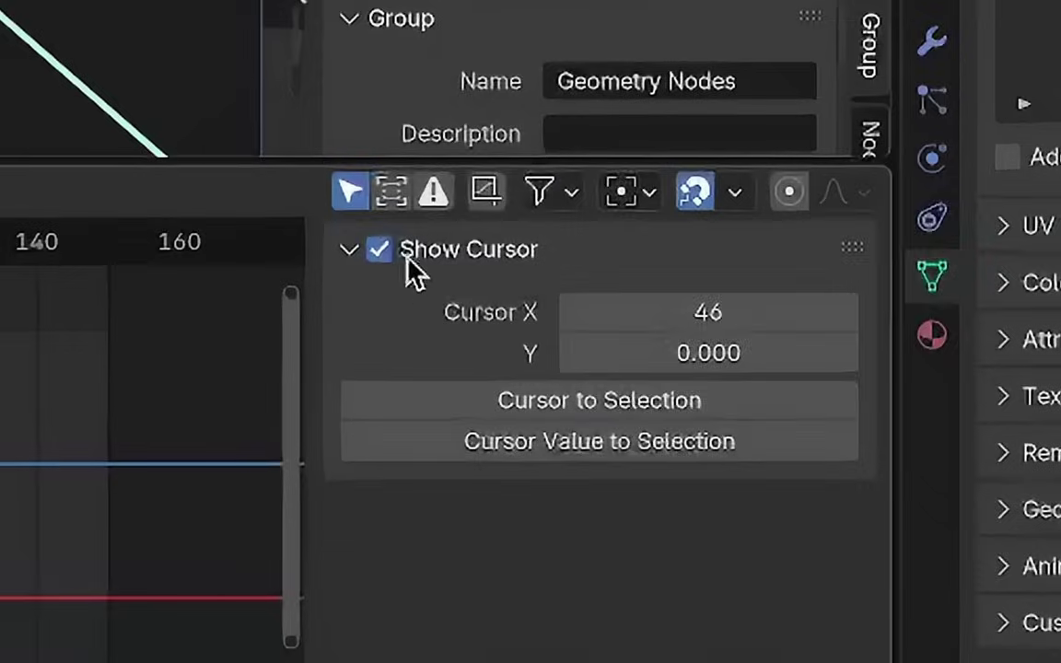
# Step: Set the Graph Editor pivot to Individual Centers and lengthen the translation keyframes' handles by scaling them along the time axis
pyautogui.click(629, 191)
pyautogui.click(700, 386)
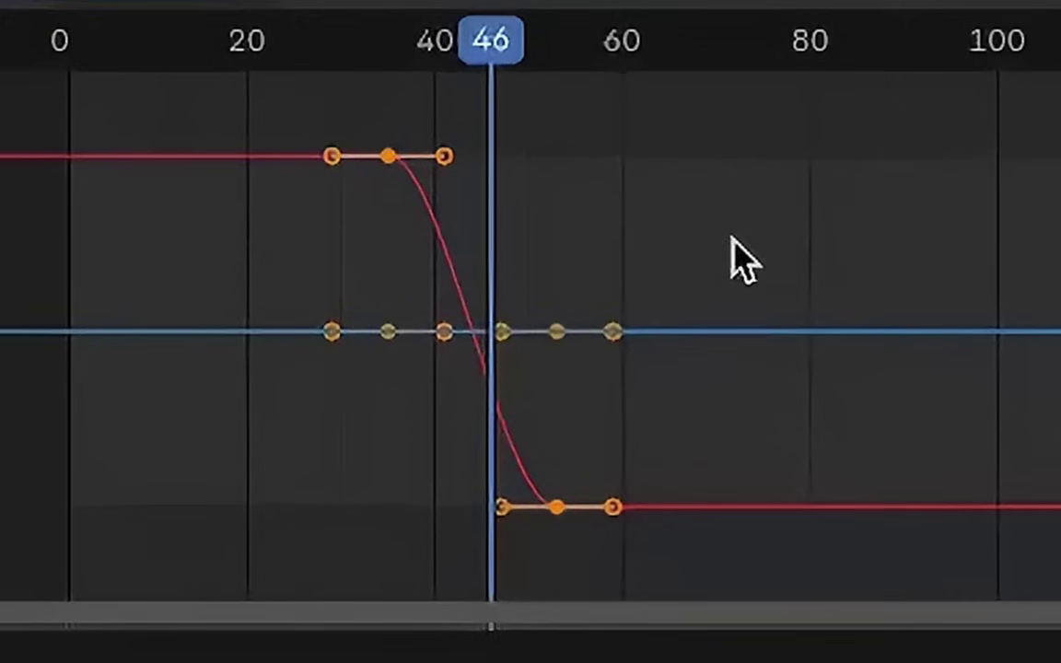
pyautogui.press('s')
pyautogui.press('x')
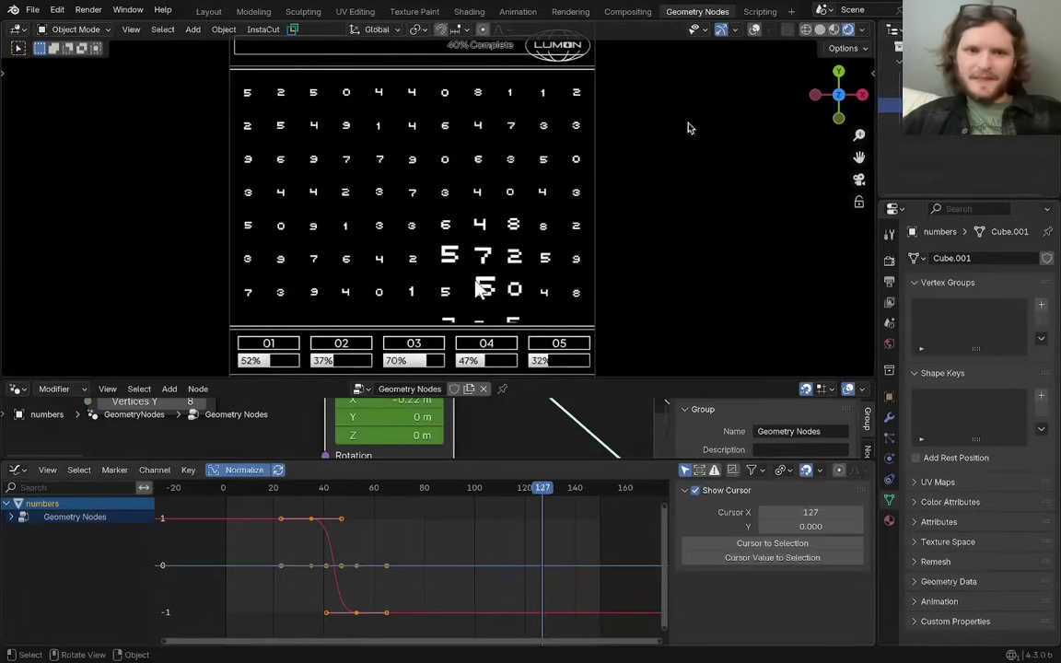
# Step: Show the overlays, raise the upper edge of the footer mesh to cover the overflowing number row, and hide the overlays again
pyautogui.keyDown('shift'); pyautogui.moveTo(553, 246); pyautogui.dragTo(529, 173, button='middle'); pyautogui.keyUp('shift')
pyautogui.scroll(3, 533, 237)
pyautogui.click(758, 31)
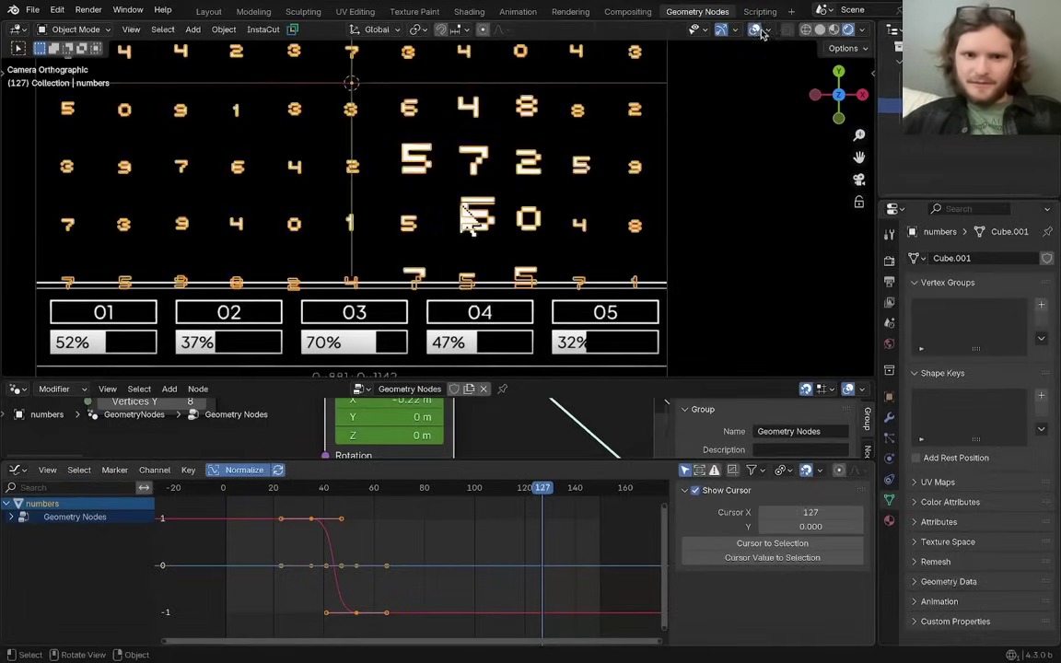
pyautogui.scroll(3, 465, 208)
pyautogui.press('Tab')
pyautogui.press('g')
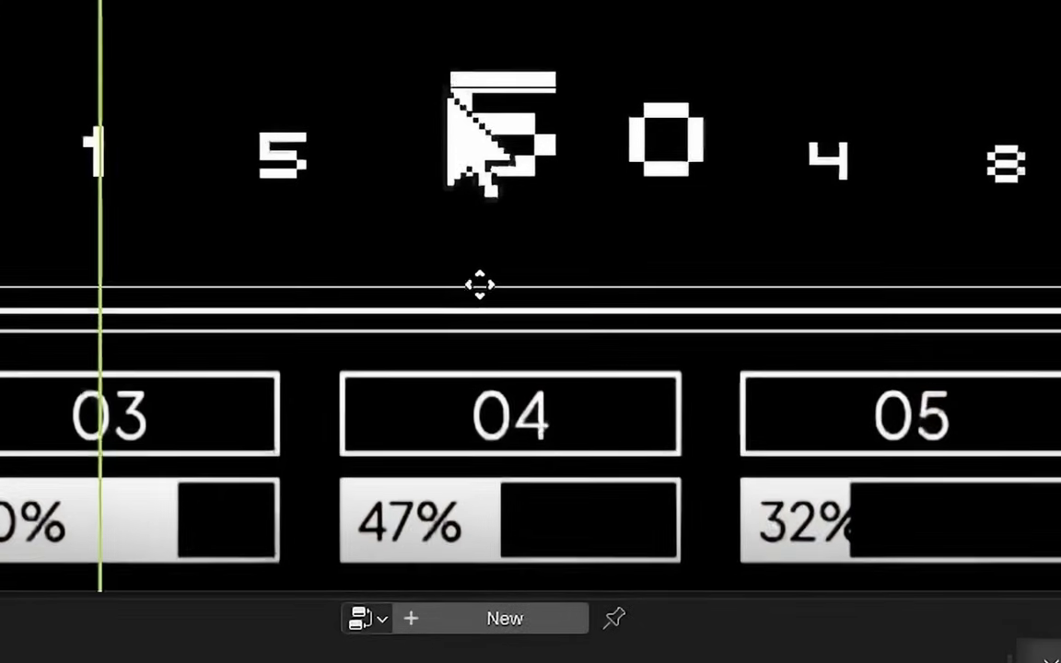
pyautogui.press('Escape')
pyautogui.press('g')
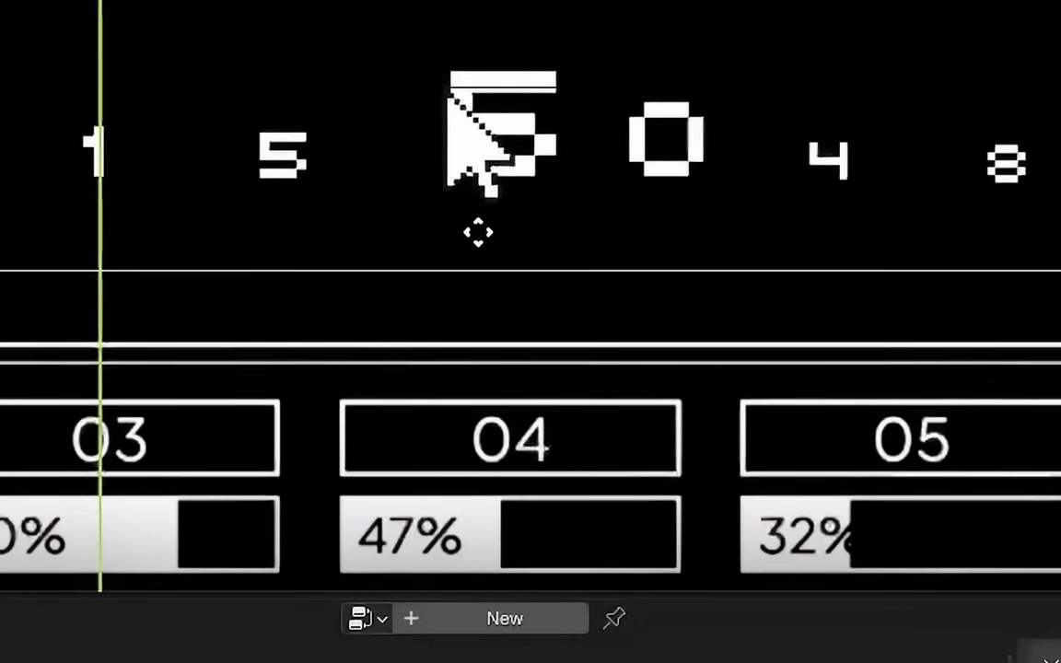
pyautogui.click(469, 232)
pyautogui.press('Tab')
pyautogui.scroll(-6, 353, 197)
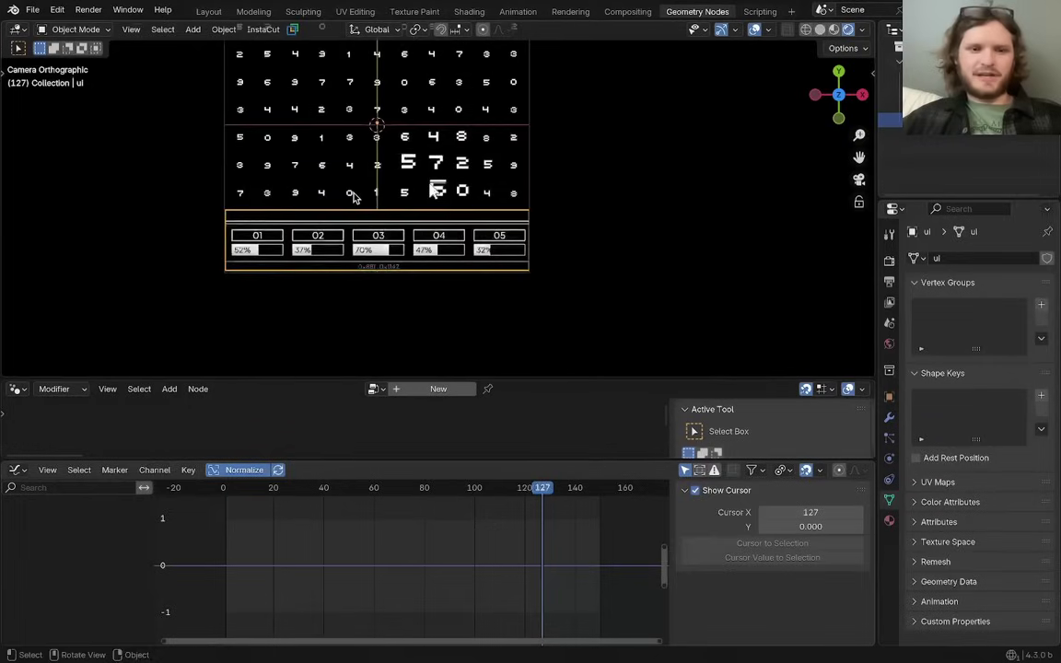
pyautogui.keyDown('shift'); pyautogui.moveTo(353, 197); pyautogui.dragTo(448, 279, button='middle'); pyautogui.keyUp('shift')
pyautogui.click(754, 29)
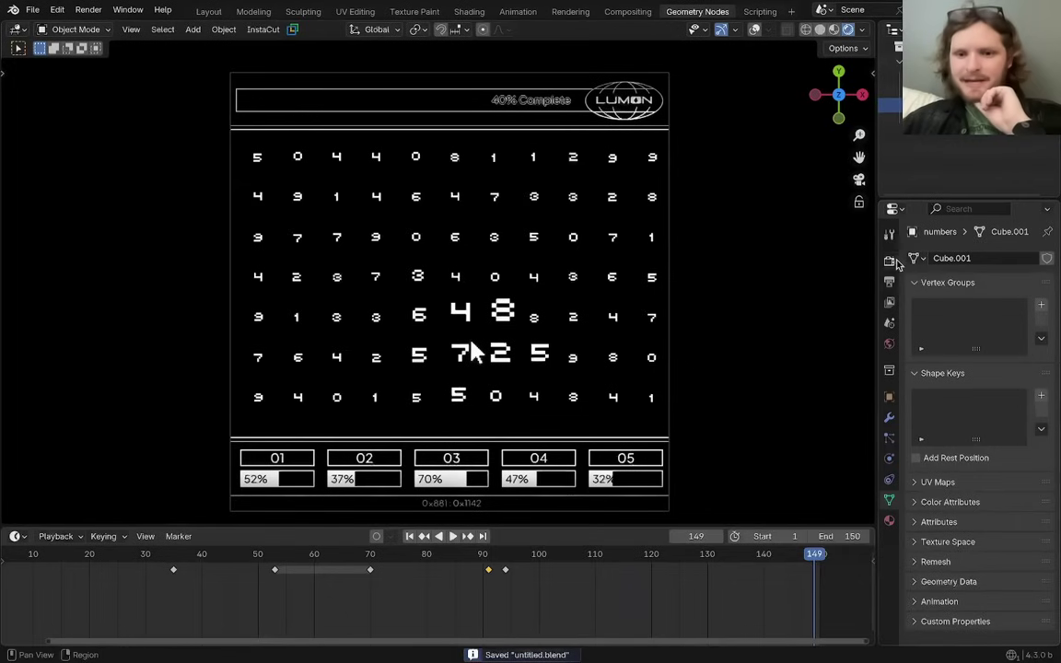
# Step: Open the render settings, review the sampling and color management options, and render frame 149
pyautogui.click(889, 262)
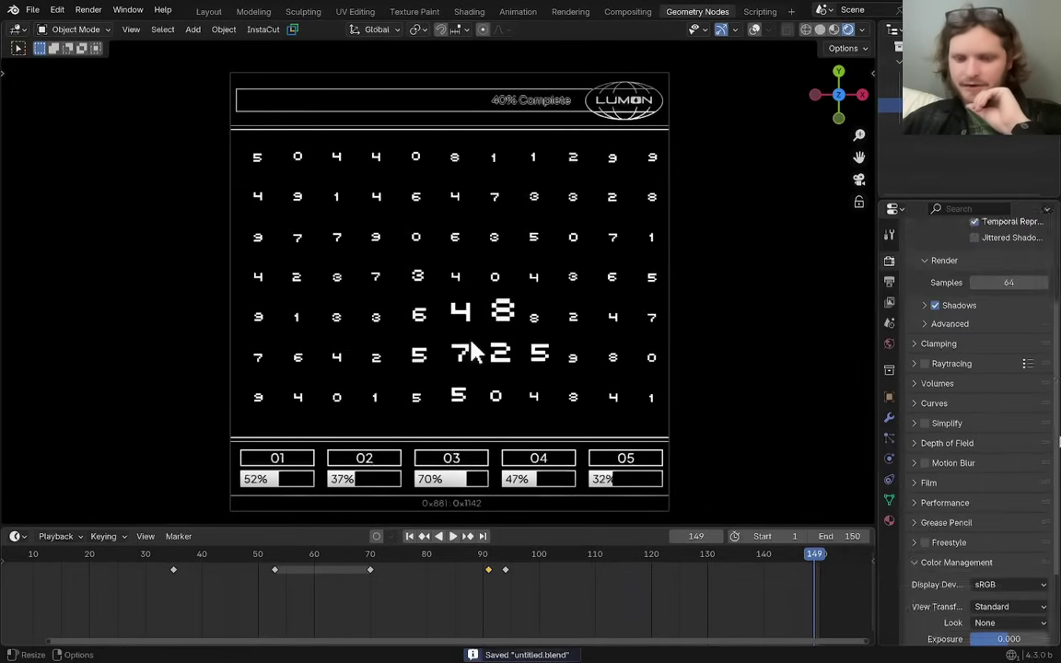
pyautogui.scroll(-3, 1057, 442)
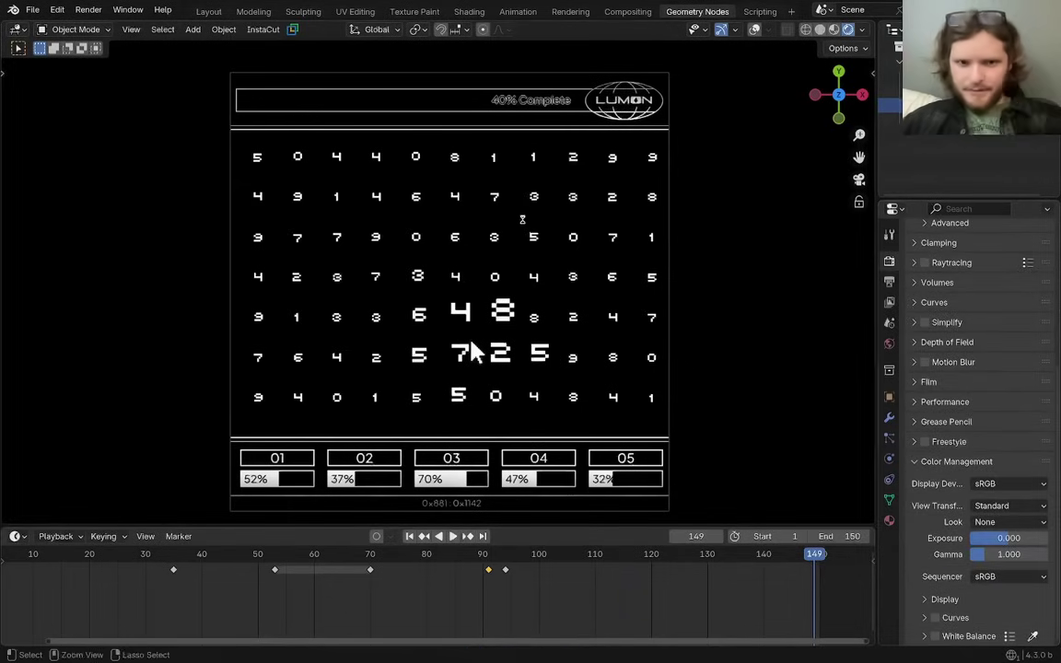
pyautogui.press('F12')
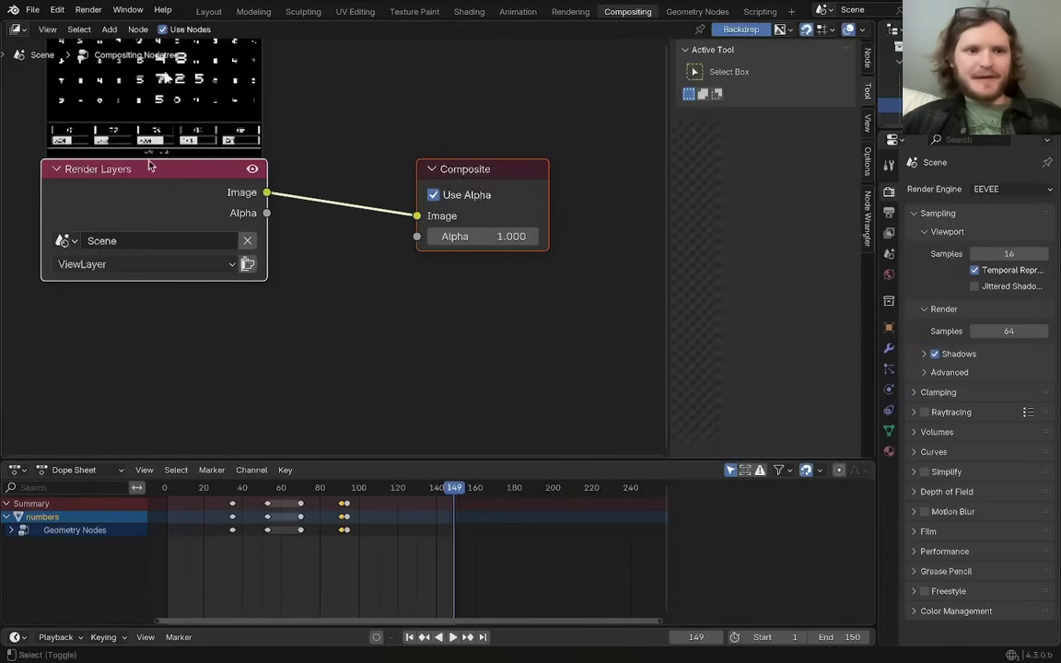
# Step: Preview the Render Layers image through a Viewer node in the compositor and place that node below Composite
pyautogui.keyDown('ctrl'); pyautogui.keyDown('shift'); pyautogui.click(150, 165); pyautogui.keyUp('shift'); pyautogui.keyUp('ctrl')
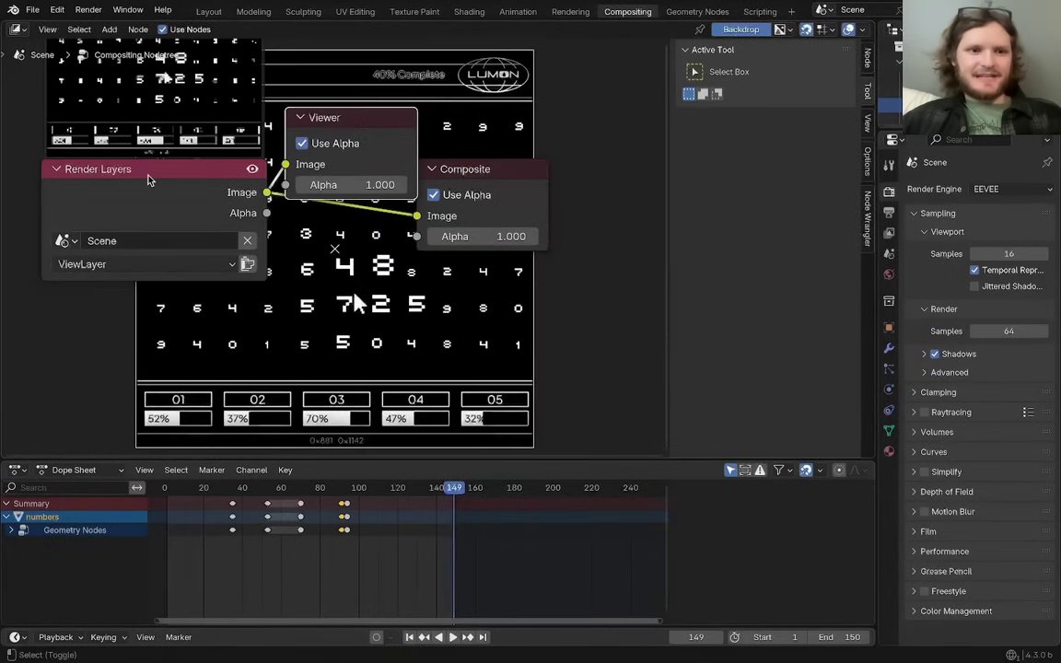
pyautogui.moveTo(299, 149); pyautogui.dragTo(431, 314)
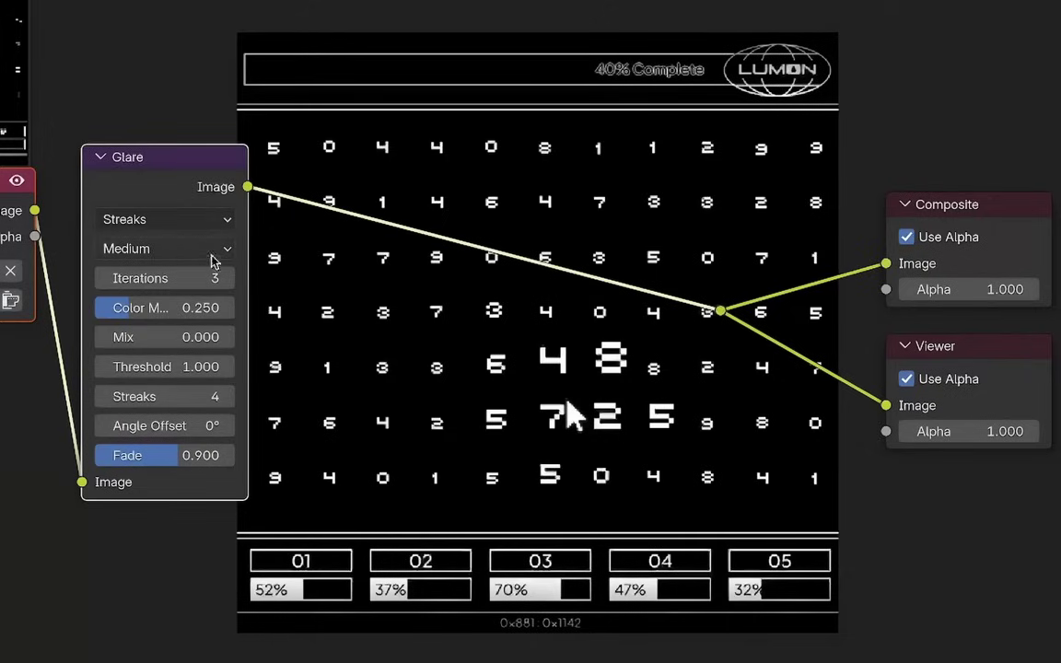
# Step: Set the Glare node to Bloom with a threshold of 0.8 and a mix of -0.65
pyautogui.click(185, 220)
pyautogui.click(162, 280)
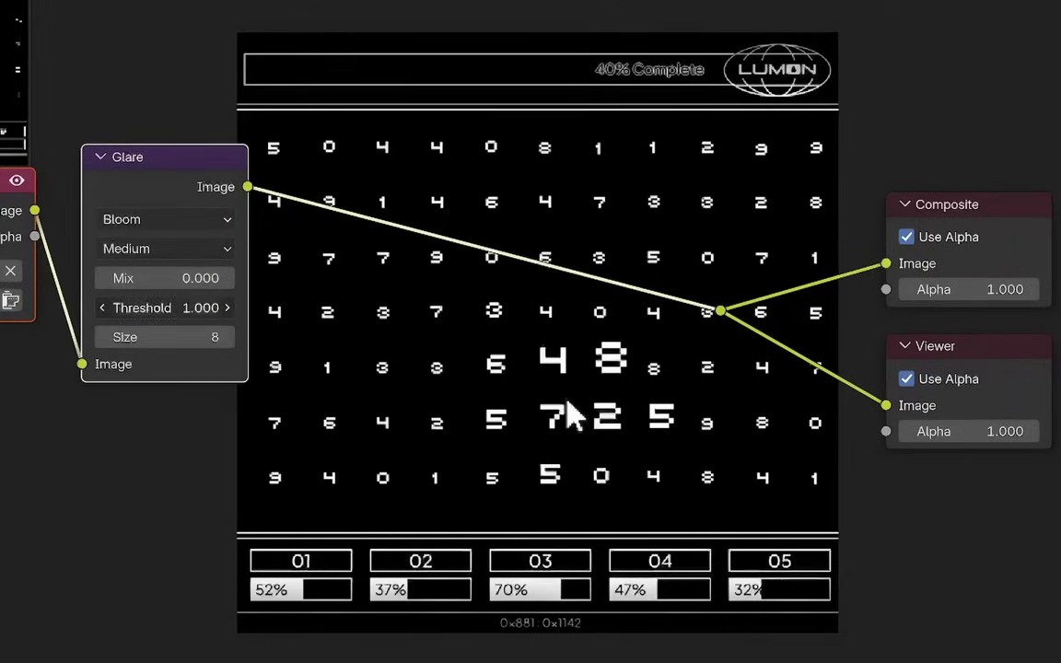
pyautogui.moveTo(167, 308); pyautogui.dragTo(164, 307)
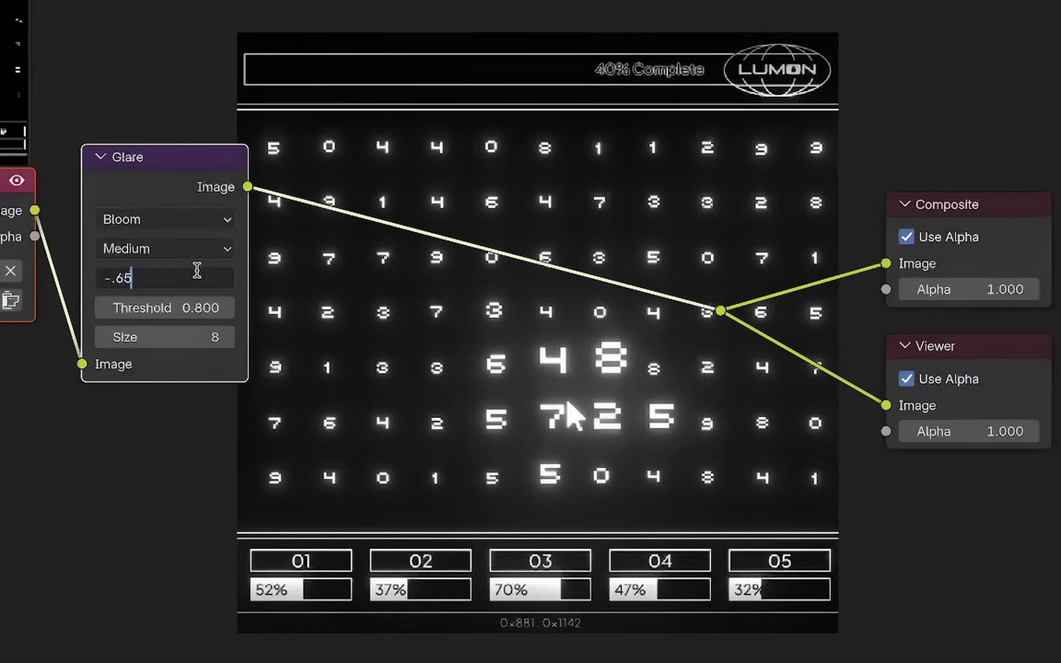
pyautogui.click(197, 271)
pyautogui.write('-.65')
pyautogui.press('Return')
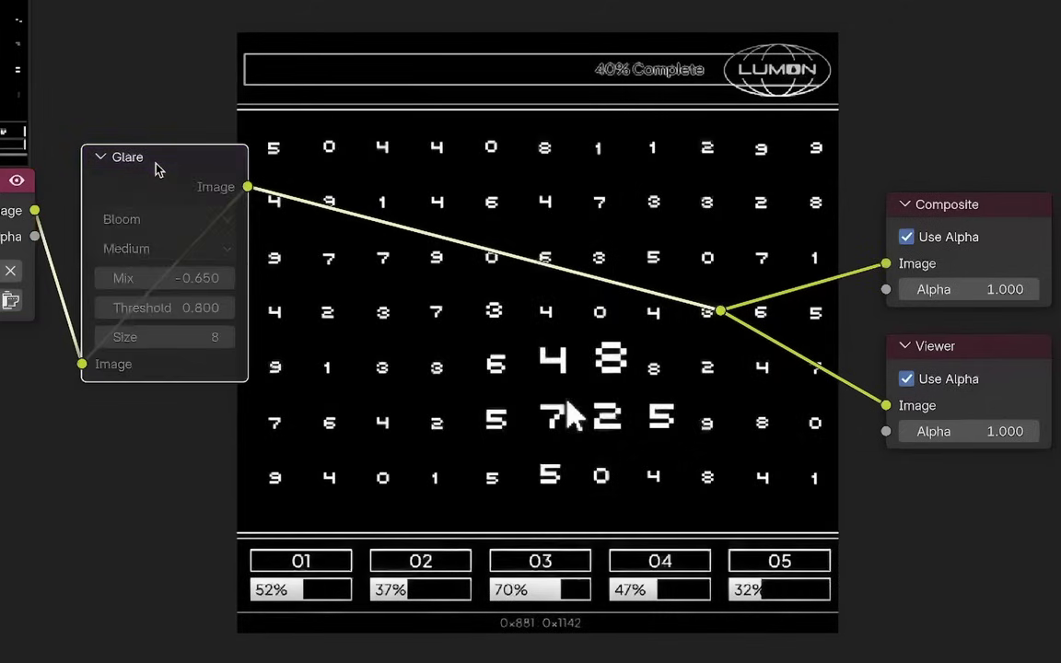
# Step: Insert a Lens Distortion node after Glare with Fit enabled, distortion 0.020 and dispersion 0.010
pyautogui.moveTo(414, 209); pyautogui.dragTo(350, 194, button='middle')
pyautogui.hotkey('shift', 'a')
pyautogui.write('len')
pyautogui.press('Return')
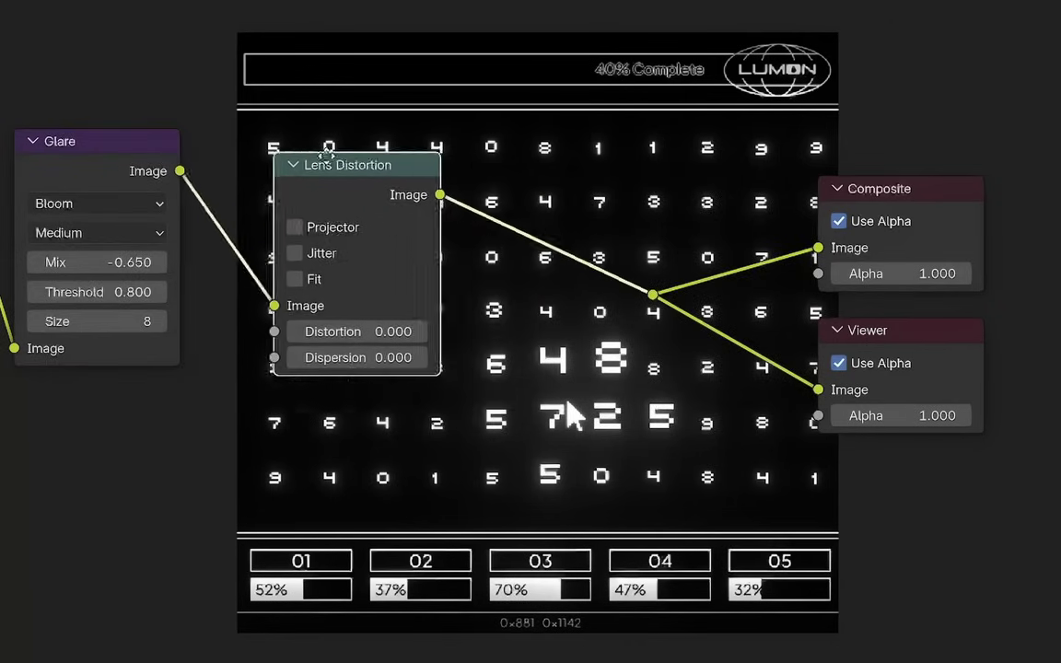
pyautogui.click(222, 128)
pyautogui.moveTo(310, 307)
pyautogui.mouseDown()
pyautogui.moveTo(334, 307)
pyautogui.moveTo(317, 307)
pyautogui.mouseUp()
pyautogui.click(252, 255)
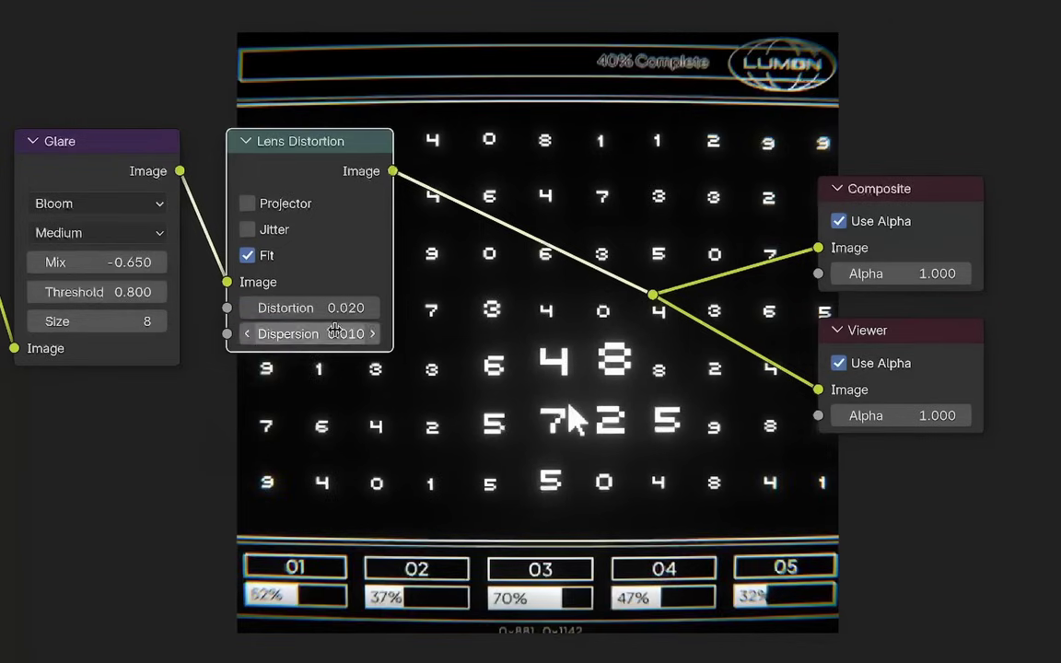
# Step: Insert a Shadow filter node after Lens Distortion with a factor of about 0.508 and preview the reroute's output through the Viewer
pyautogui.moveTo(719, 617); pyautogui.dragTo(637, 545, button='middle')
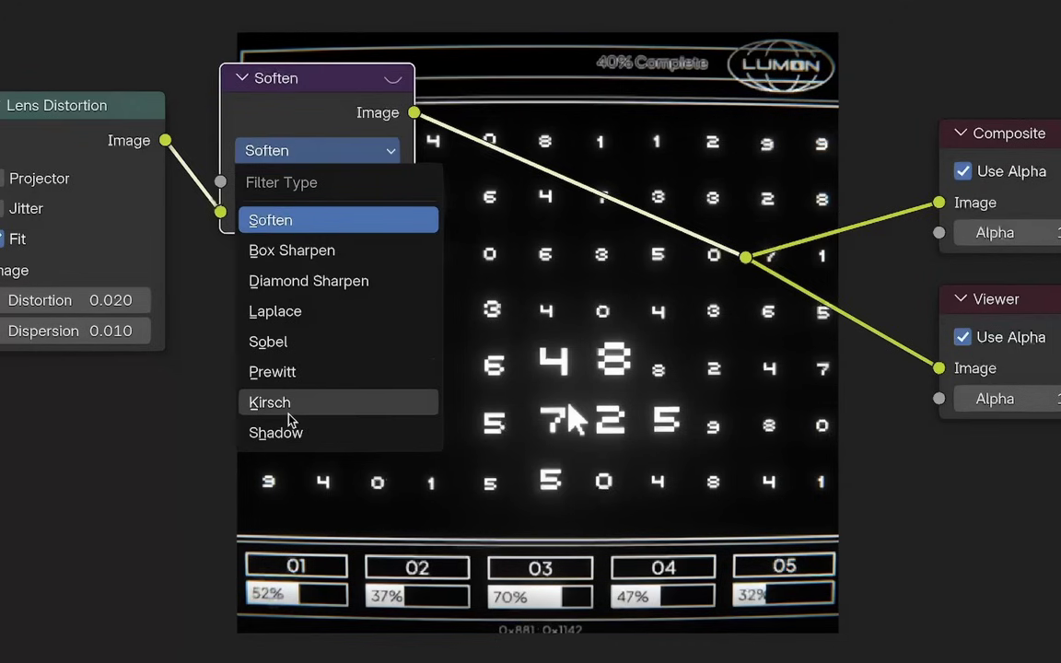
pyautogui.click(283, 429)
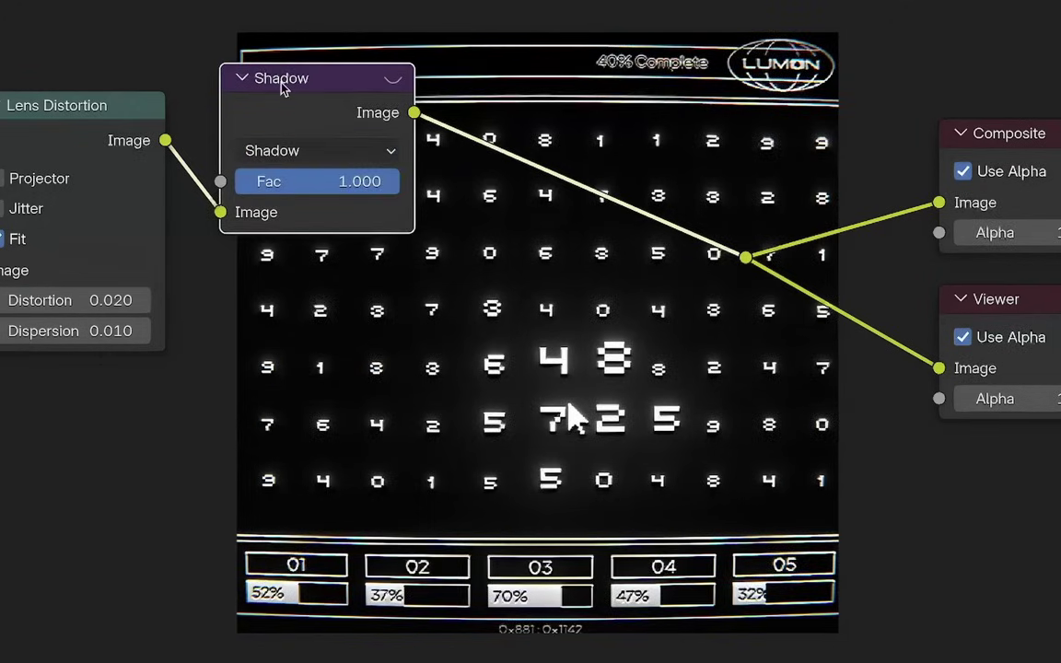
pyautogui.moveTo(293, 182); pyautogui.dragTo(215, 182)
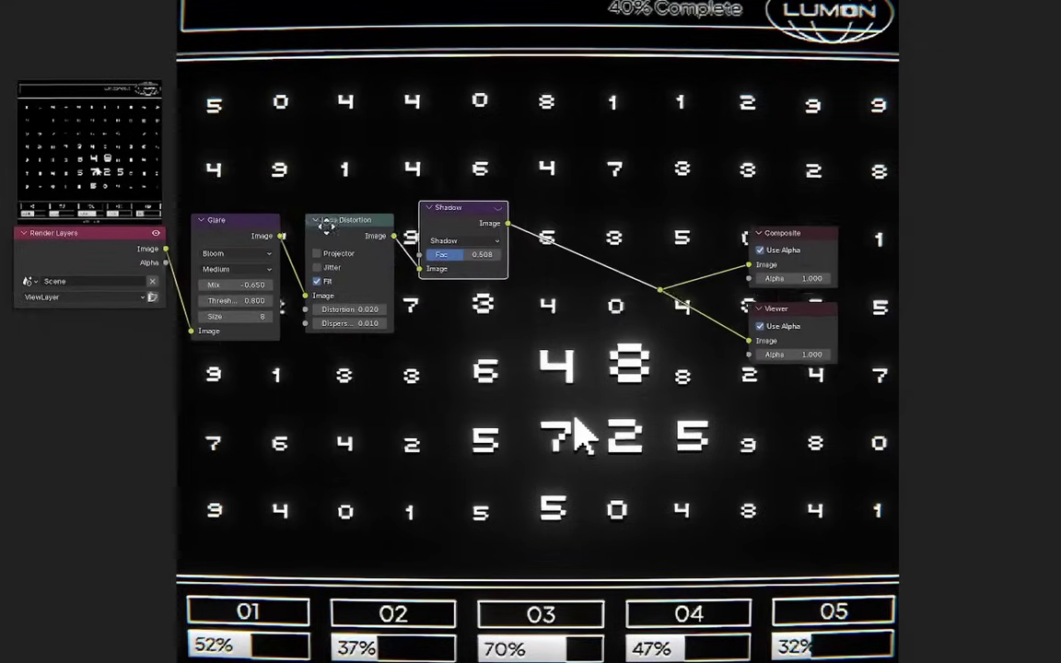
pyautogui.moveTo(126, 218); pyautogui.dragTo(55, 218, button='middle')
pyautogui.keyDown('ctrl'); pyautogui.keyDown('shift'); pyautogui.click(603, 267); pyautogui.keyUp('shift'); pyautogui.keyUp('ctrl')
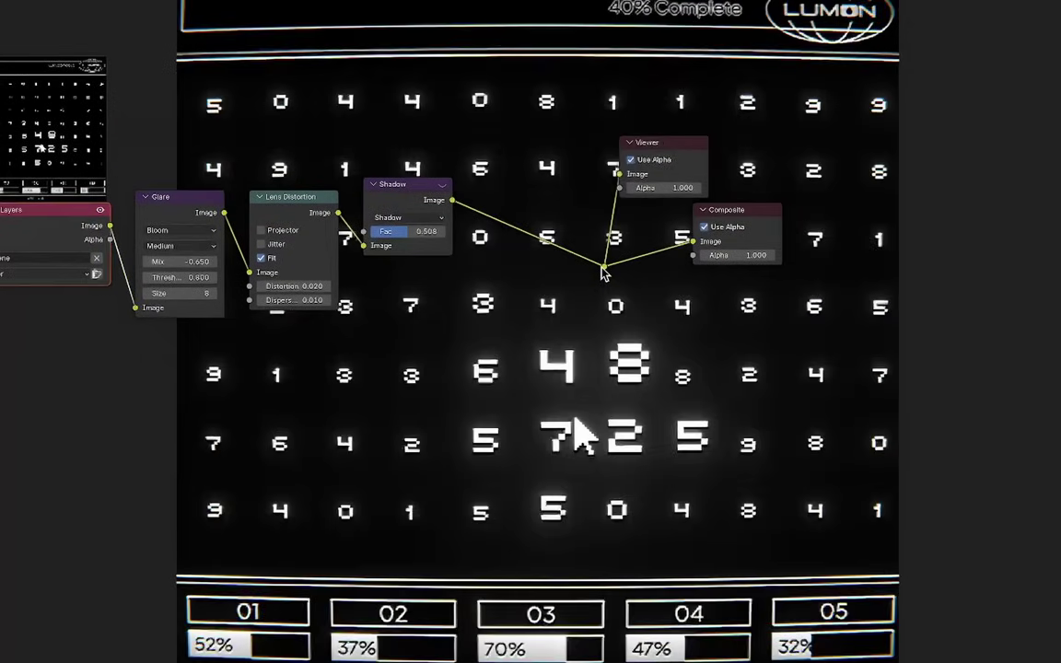
# Step: Insert a Multiply color mix node after the Shadow filter and tint its second image input a saturated yellow-green (#88FF0DFF)
pyautogui.scroll(3, 592, 268)
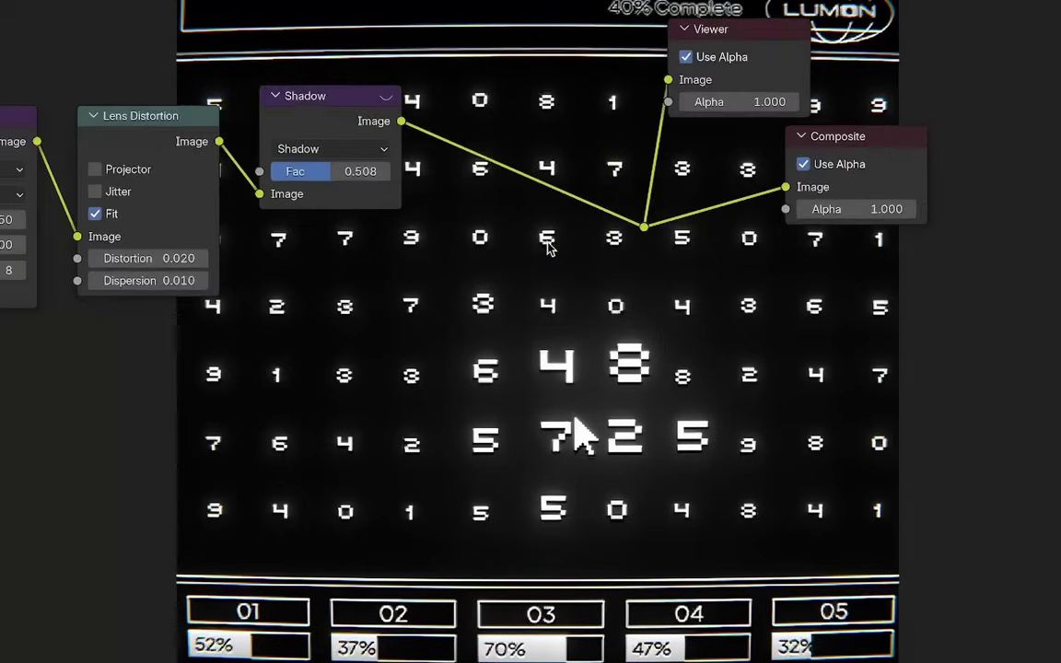
pyautogui.moveTo(464, 205); pyautogui.dragTo(463, 133, button='middle')
pyautogui.hotkey('shift', 'a')
pyautogui.write('mix')
pyautogui.press('Return')
pyautogui.click(485, 100)
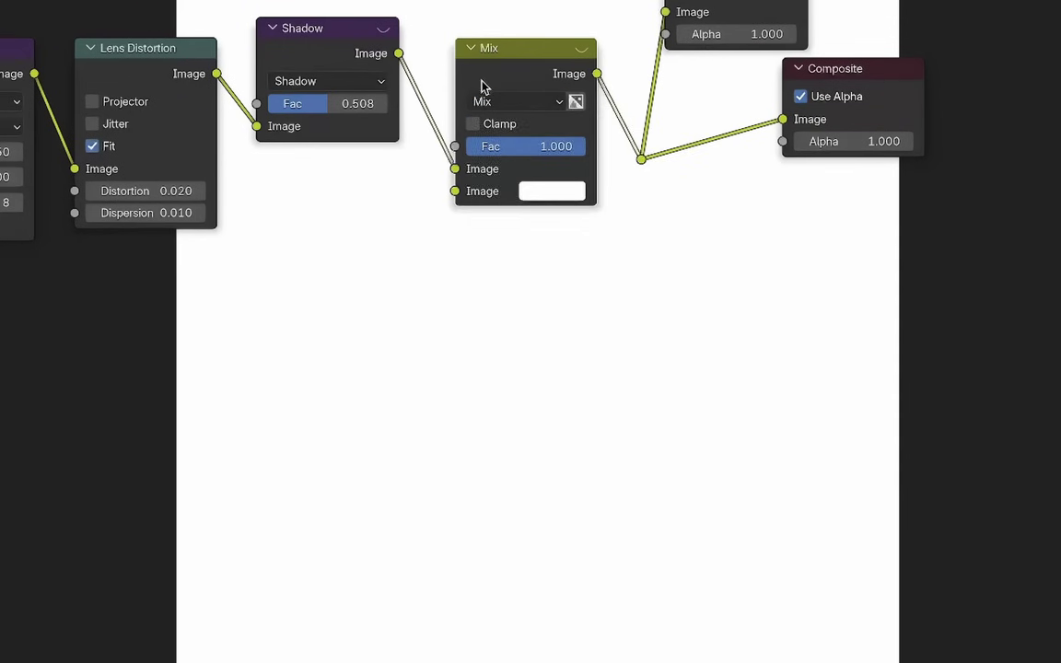
pyautogui.click(485, 101)
pyautogui.click(505, 205)
pyautogui.click(530, 191)
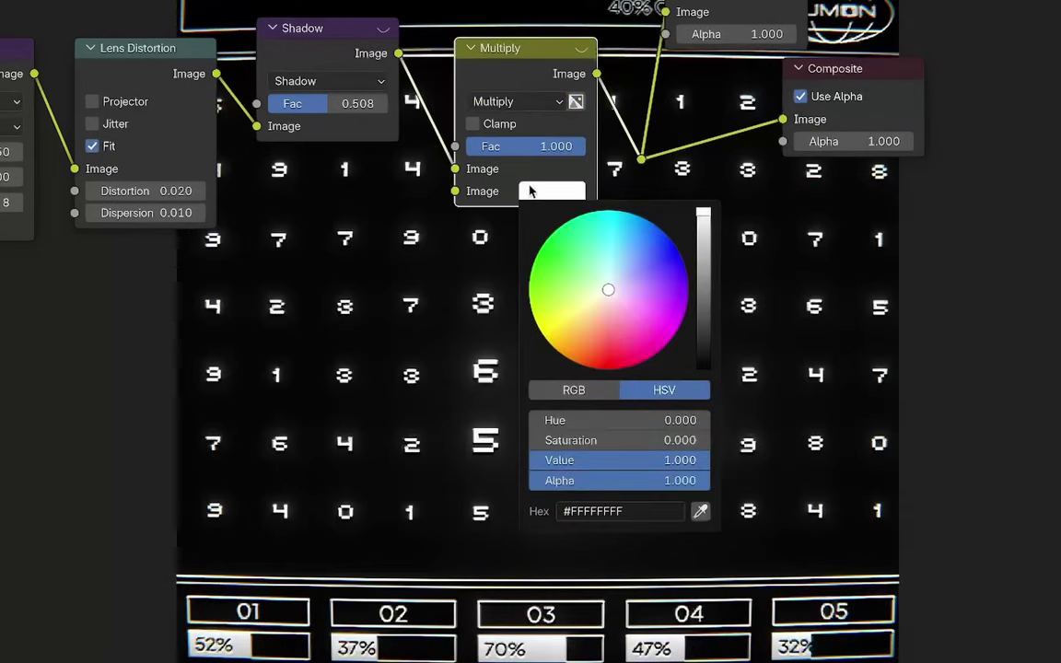
pyautogui.click(549, 344)
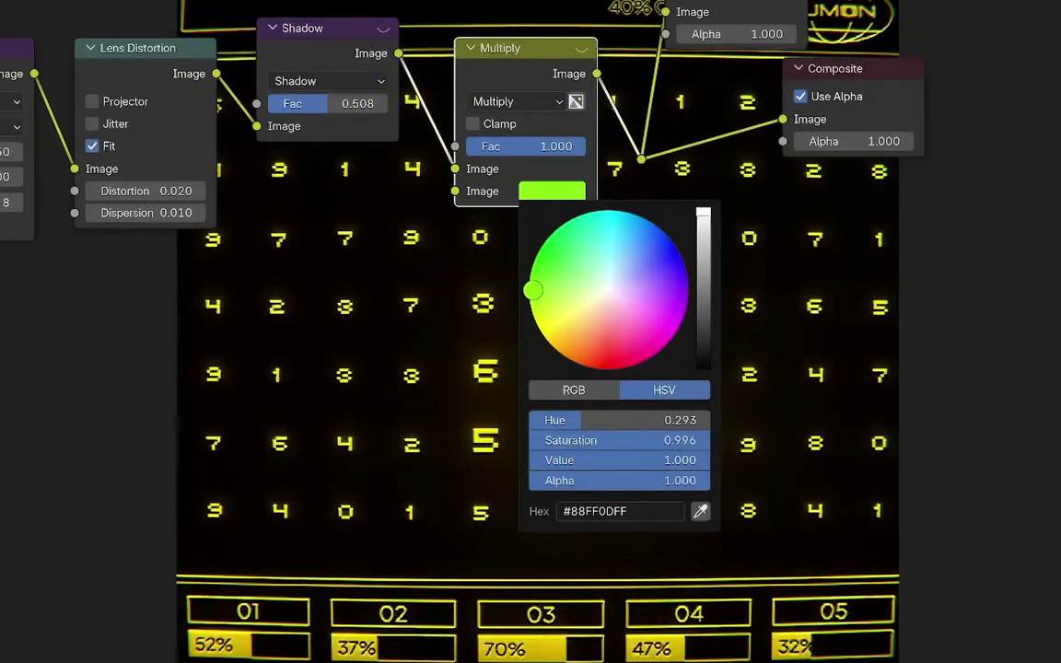